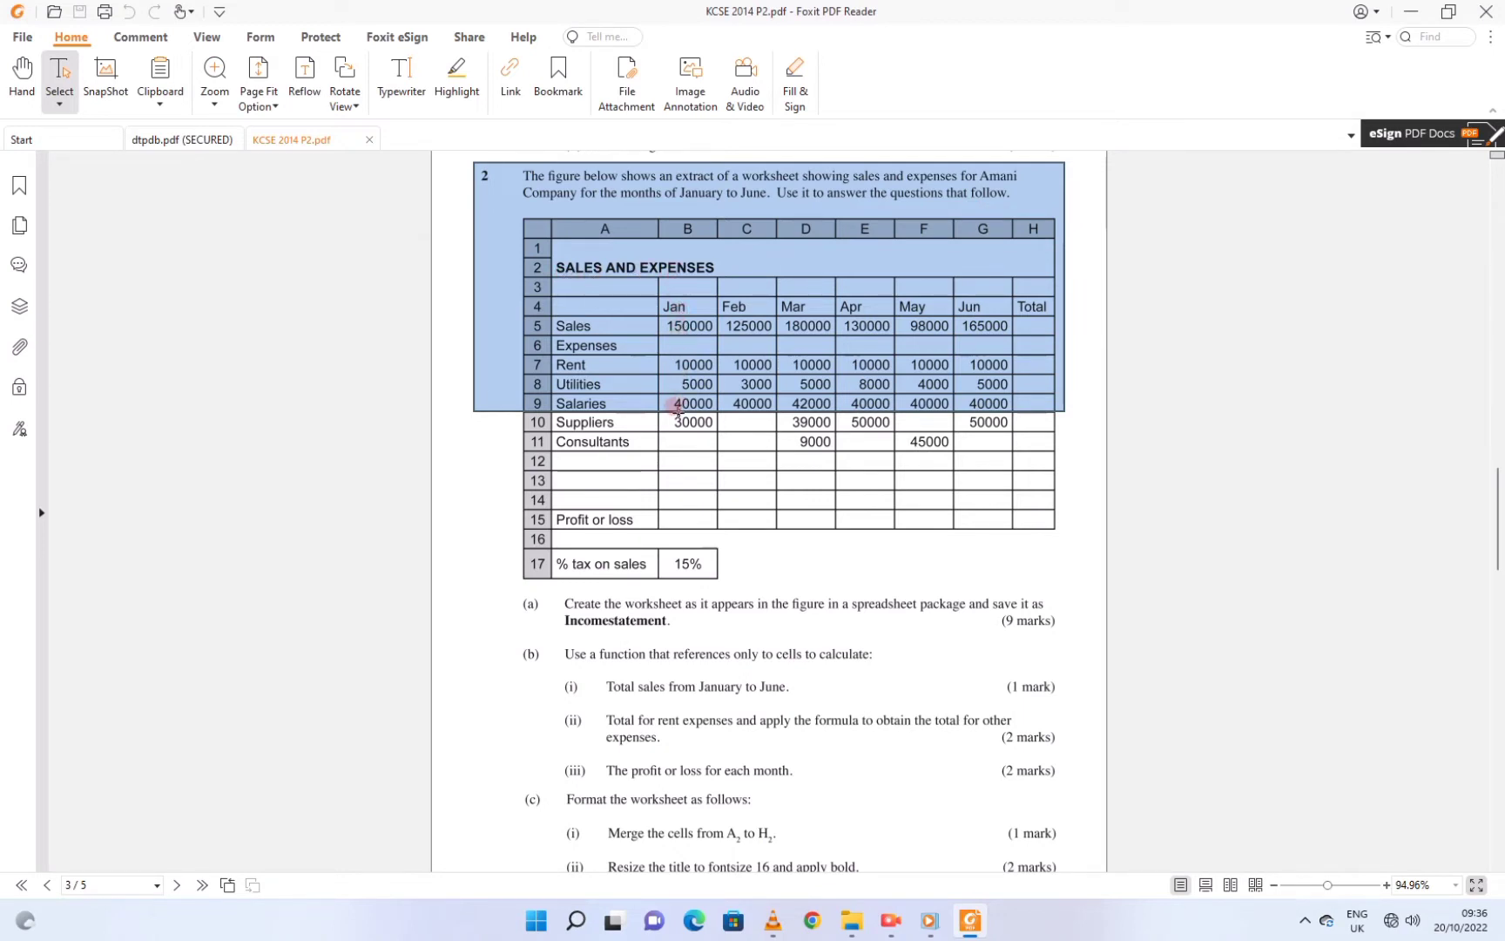
# Scroll the PDF down and select the lower table block with question (a)'s save instruction
pyautogui.scroll(-1, 667, 471)
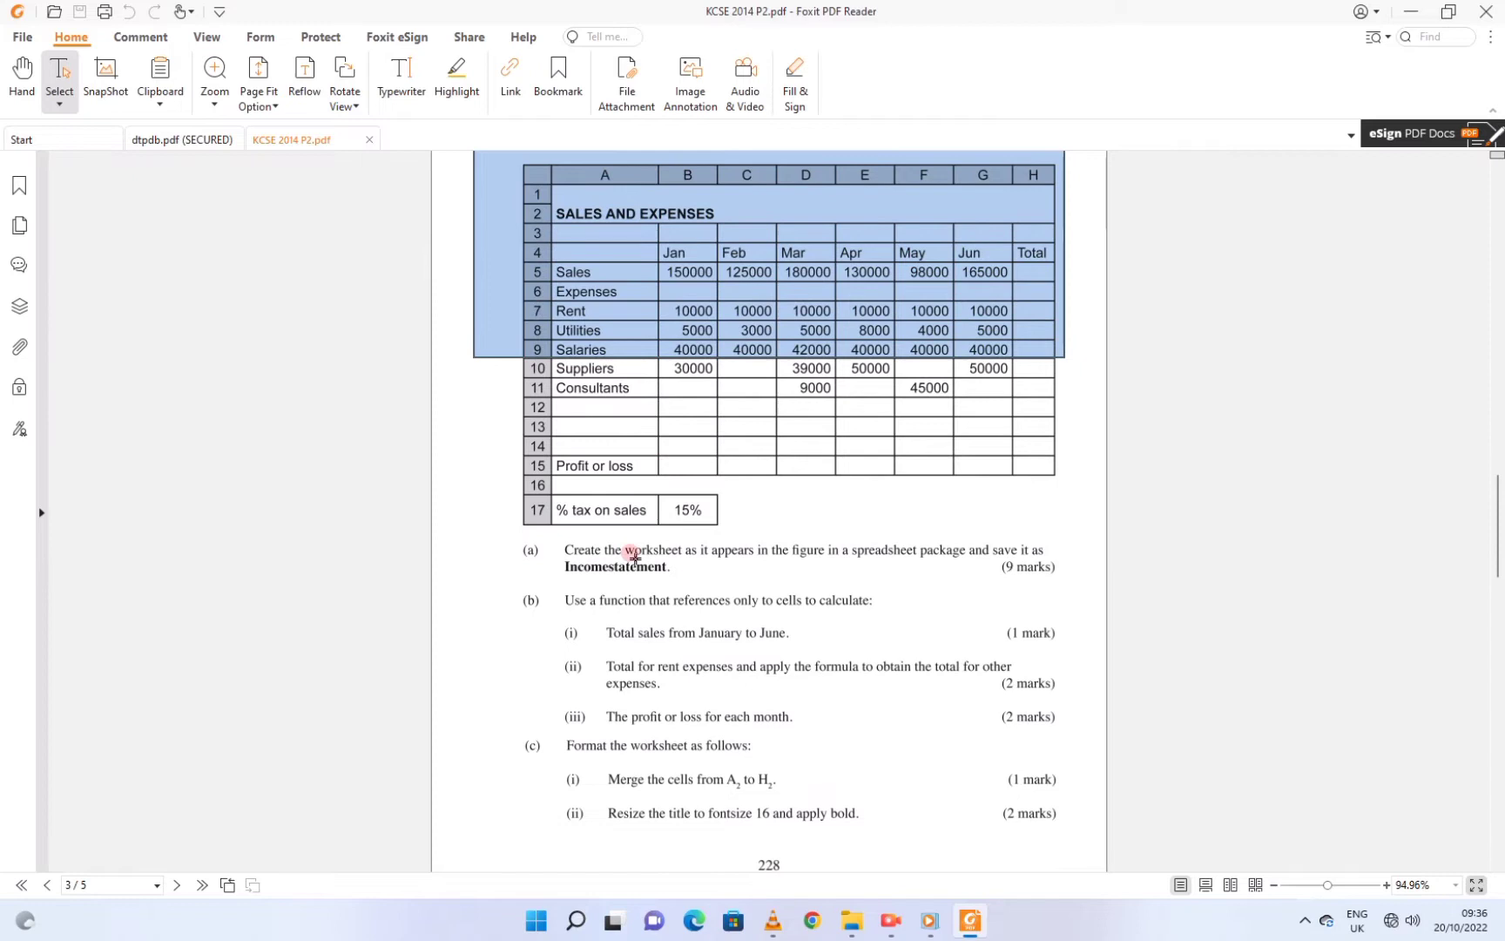
pyautogui.click(634, 555)
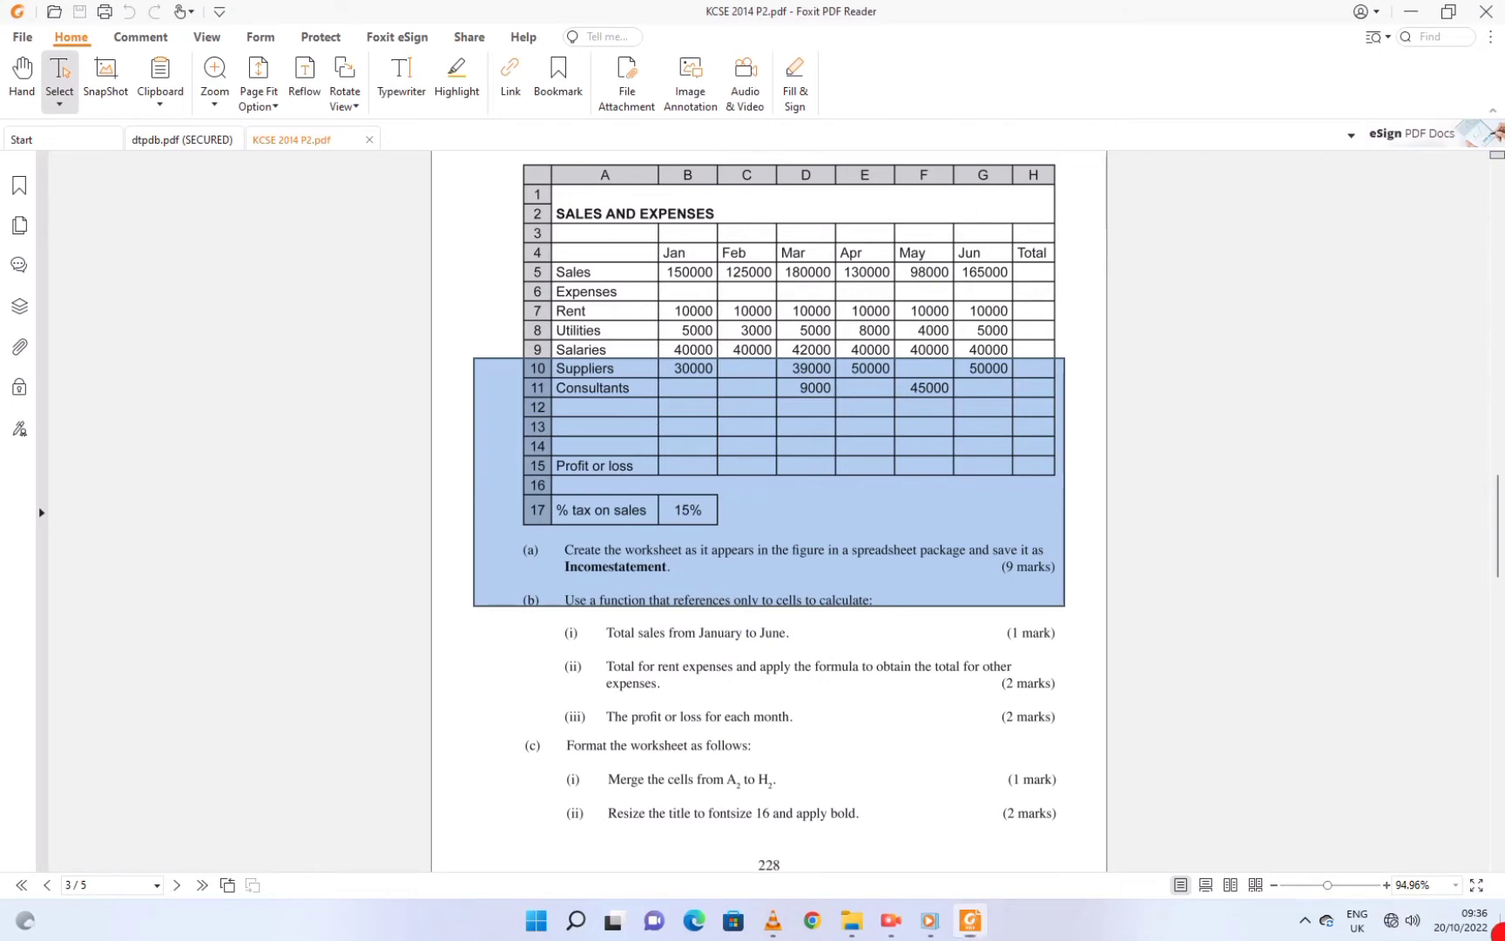
# From the desktop's New menu, add a Microsoft Excel Worksheet named Incomestatement
pyautogui.click(1499, 929)
pyautogui.rightClick(727, 396)
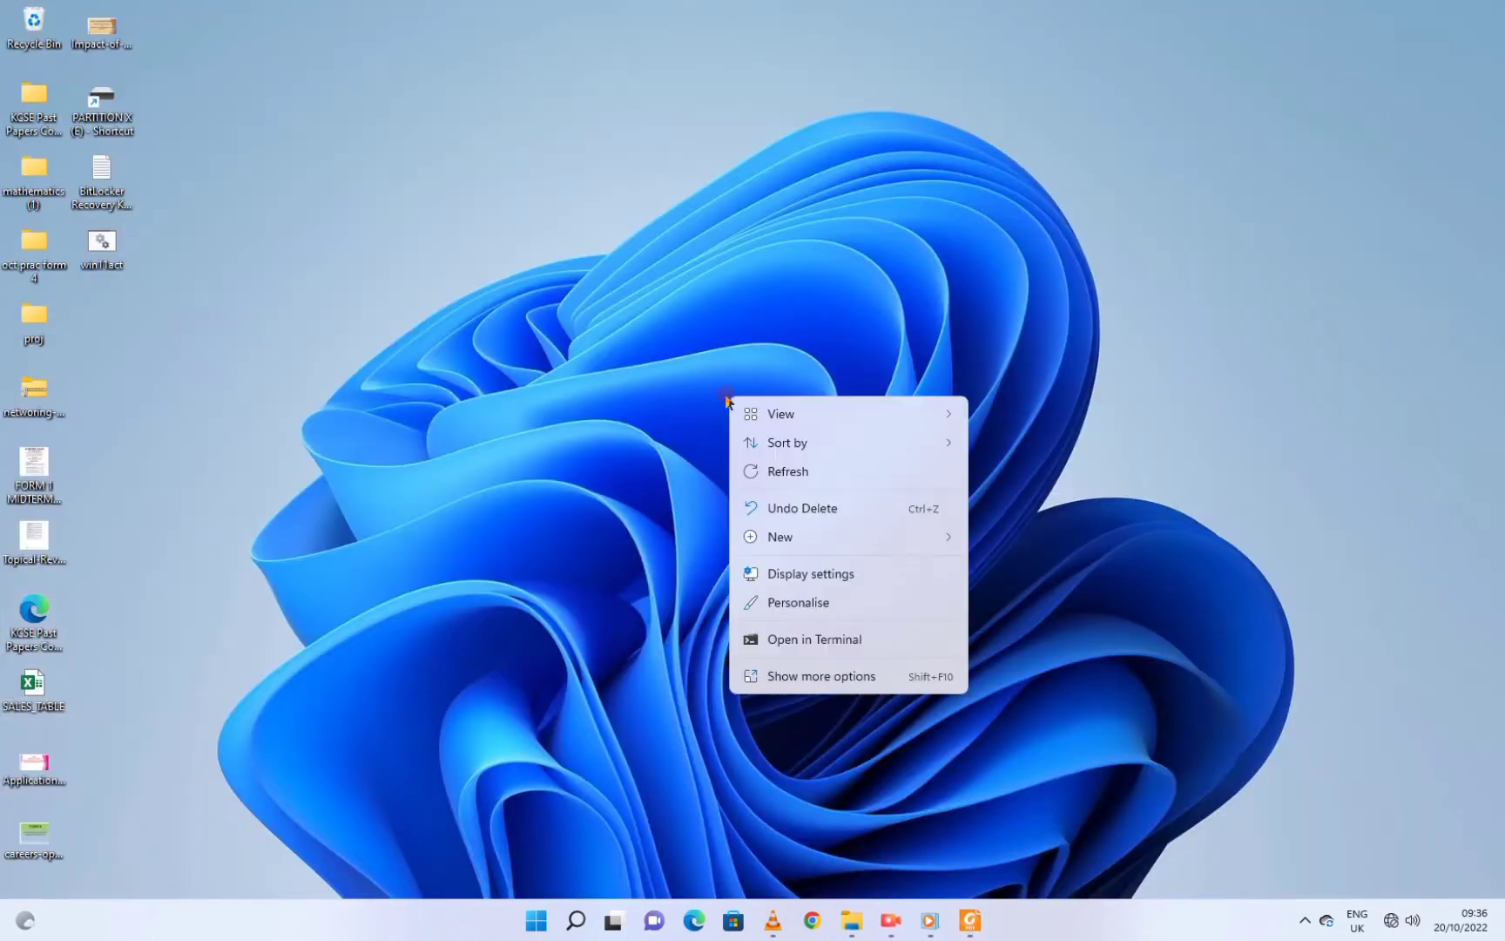
pyautogui.click(793, 540)
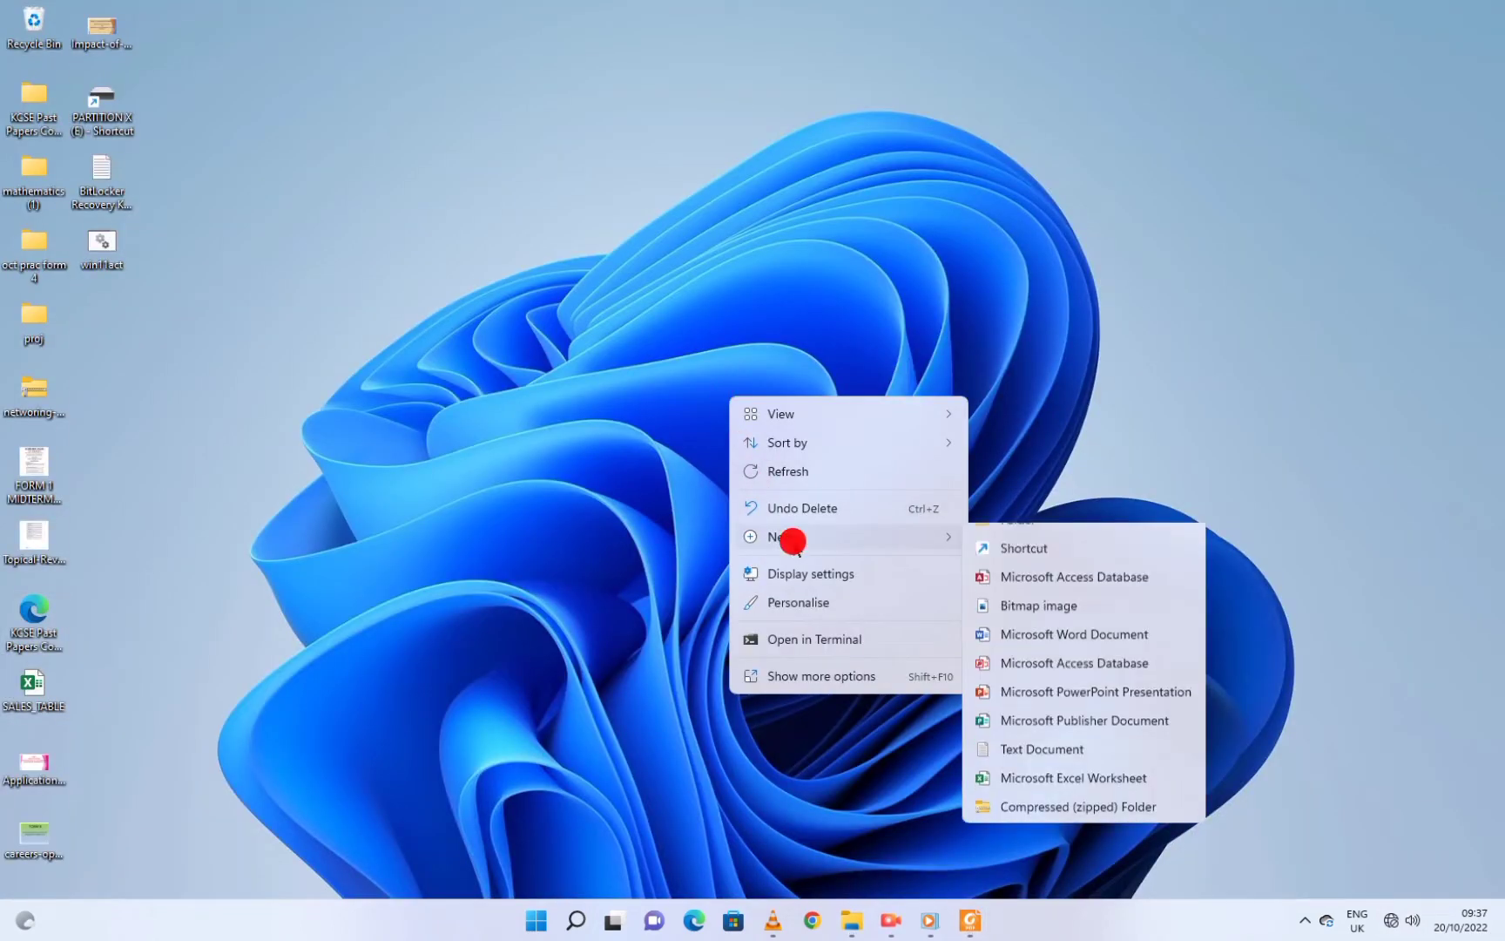
pyautogui.click(1035, 797)
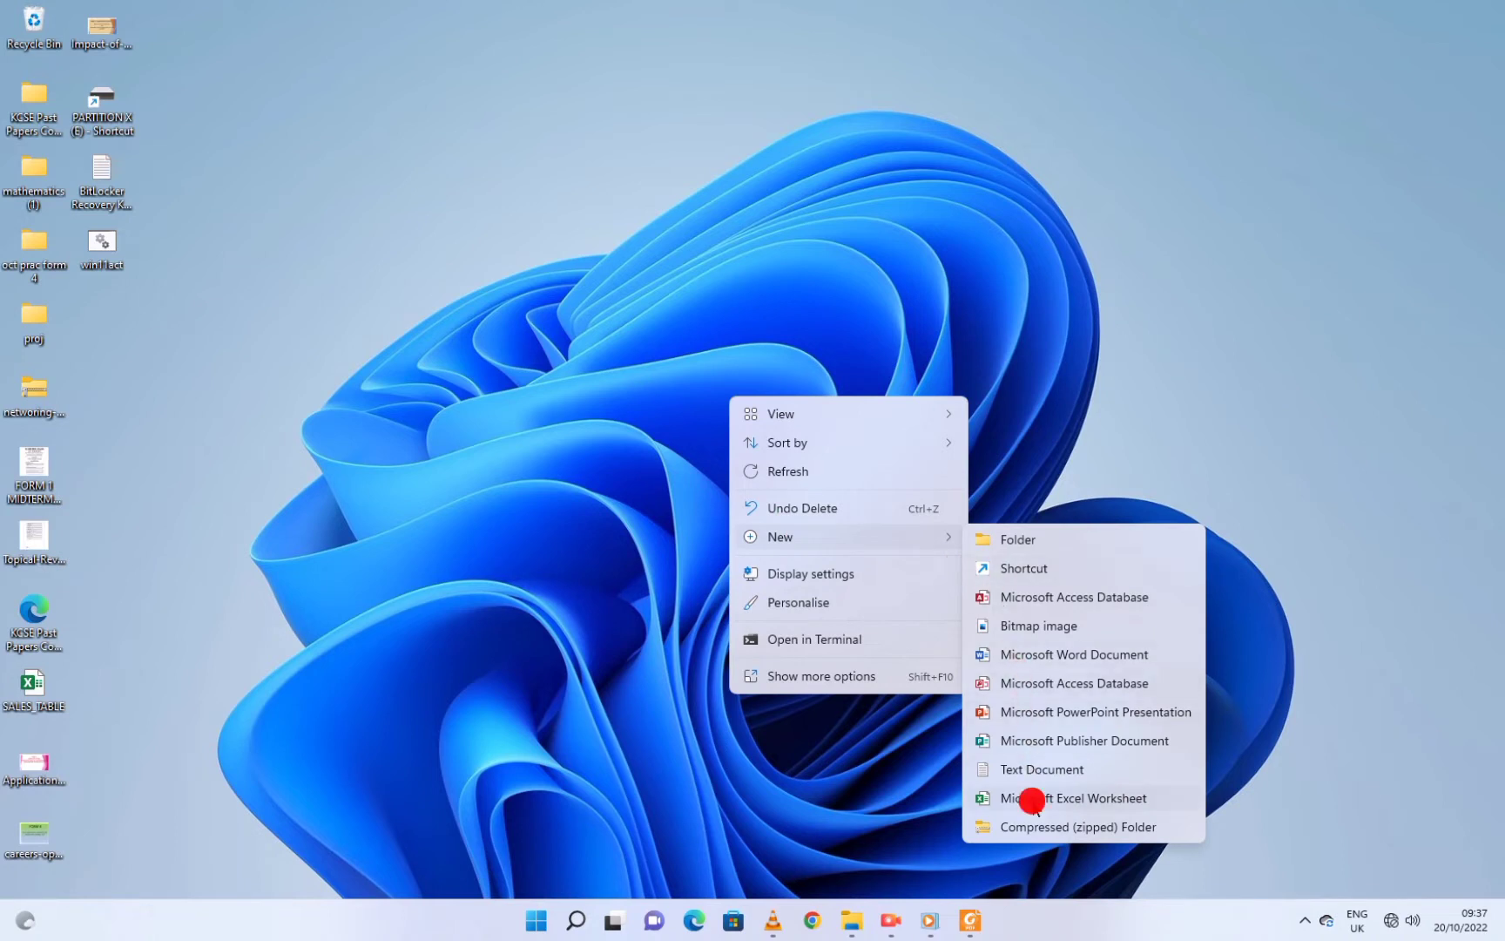
pyautogui.write('Incomest')
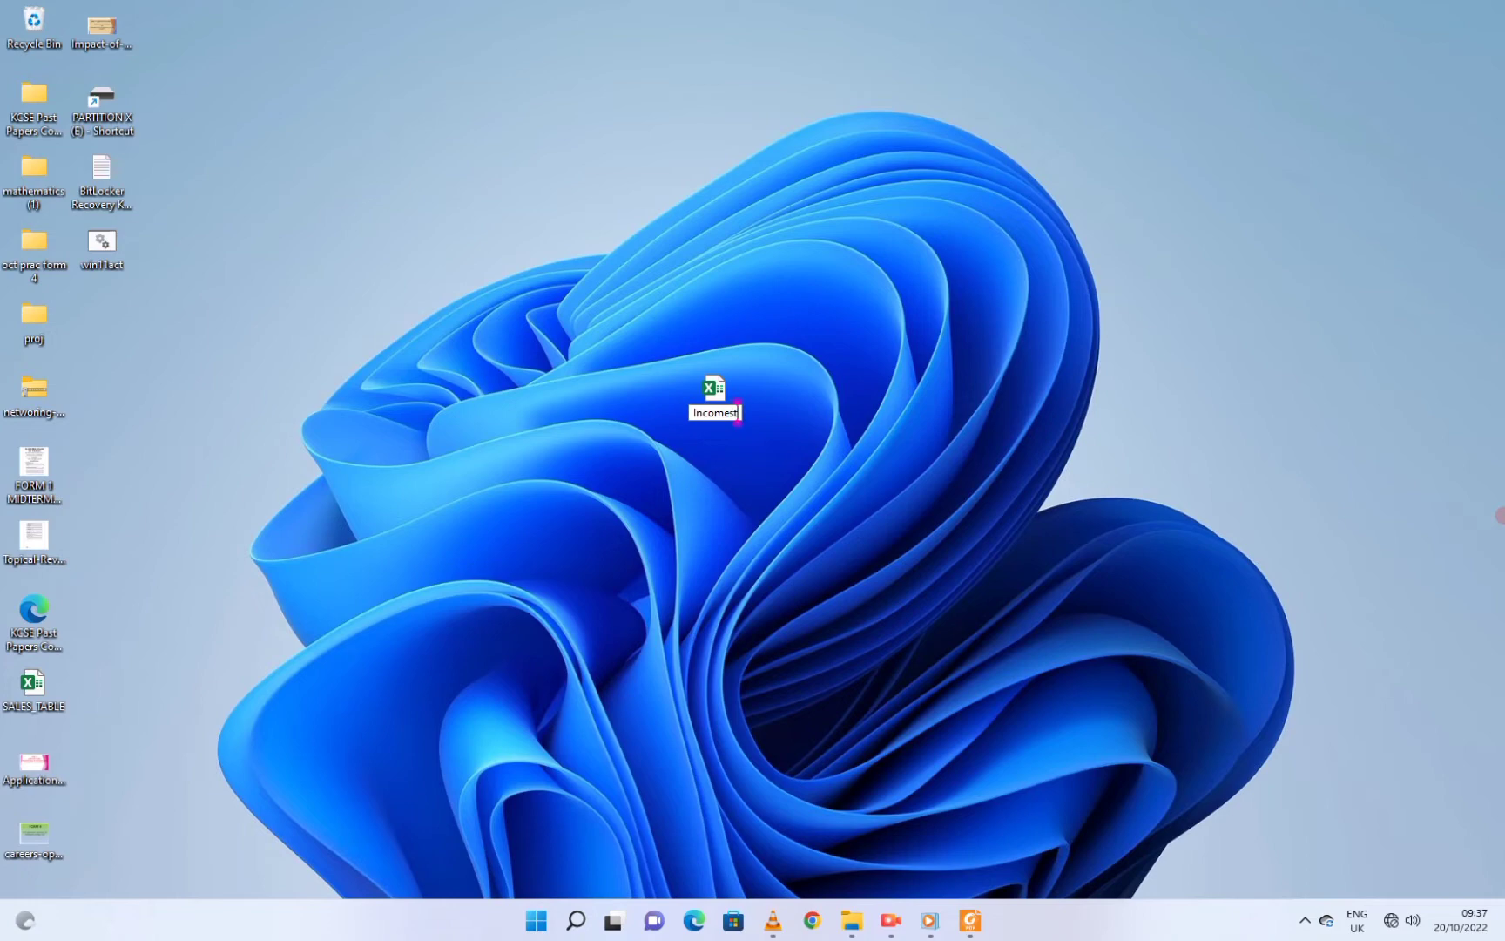
pyautogui.write('atement')
pyautogui.press('Return')
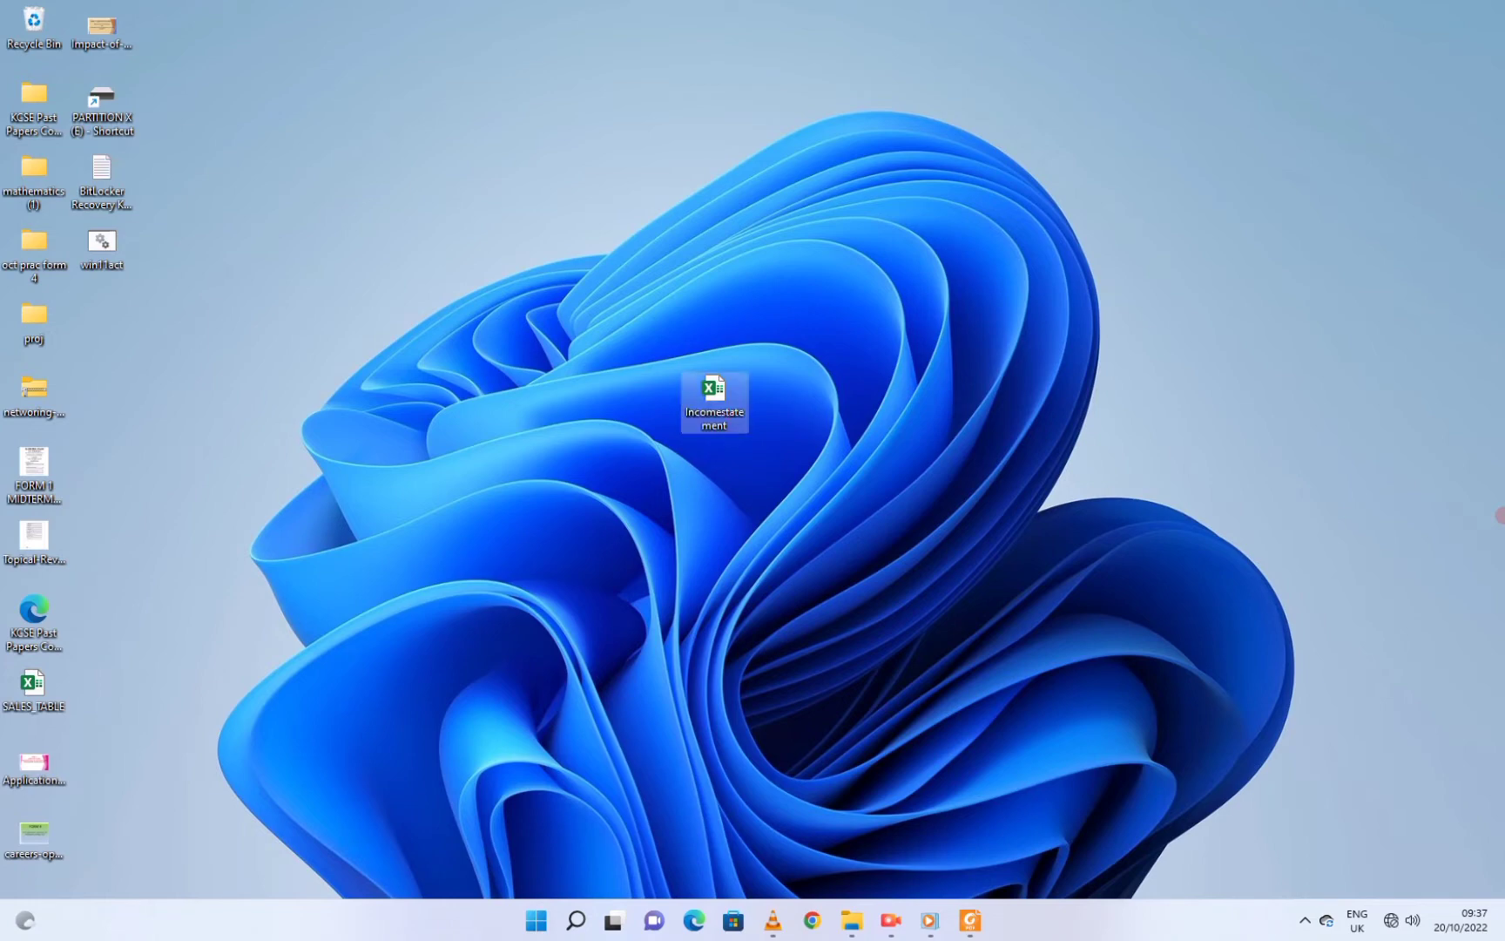
# Open Incomestatement snapped left beside Foxit's SALES AND EXPENSES question, then select A1
pyautogui.press('Return')
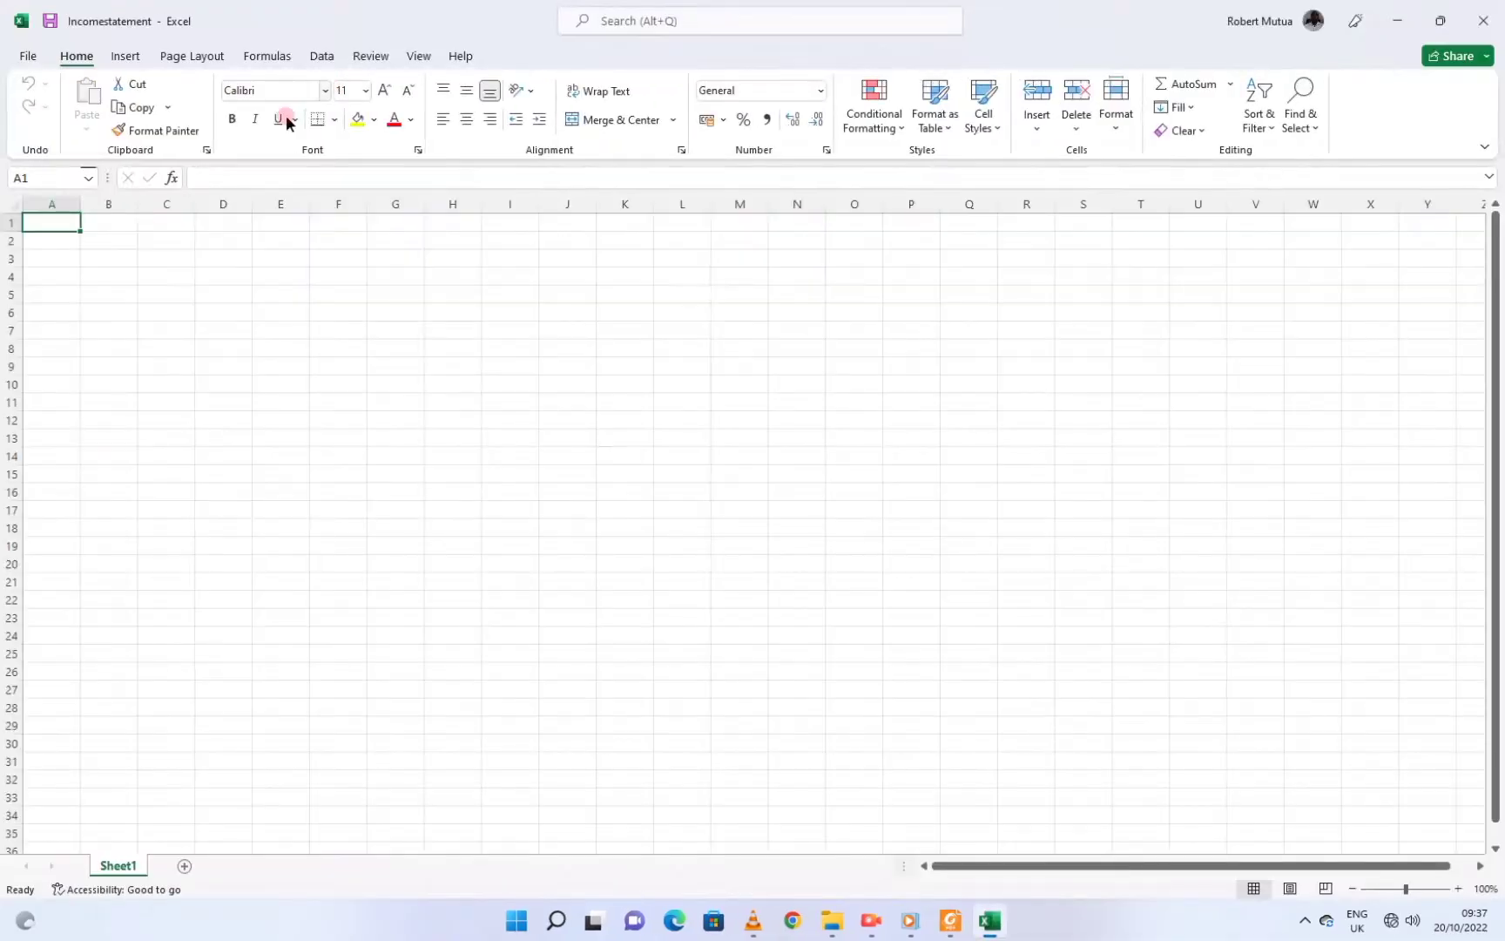
pyautogui.moveTo(1439, 21)
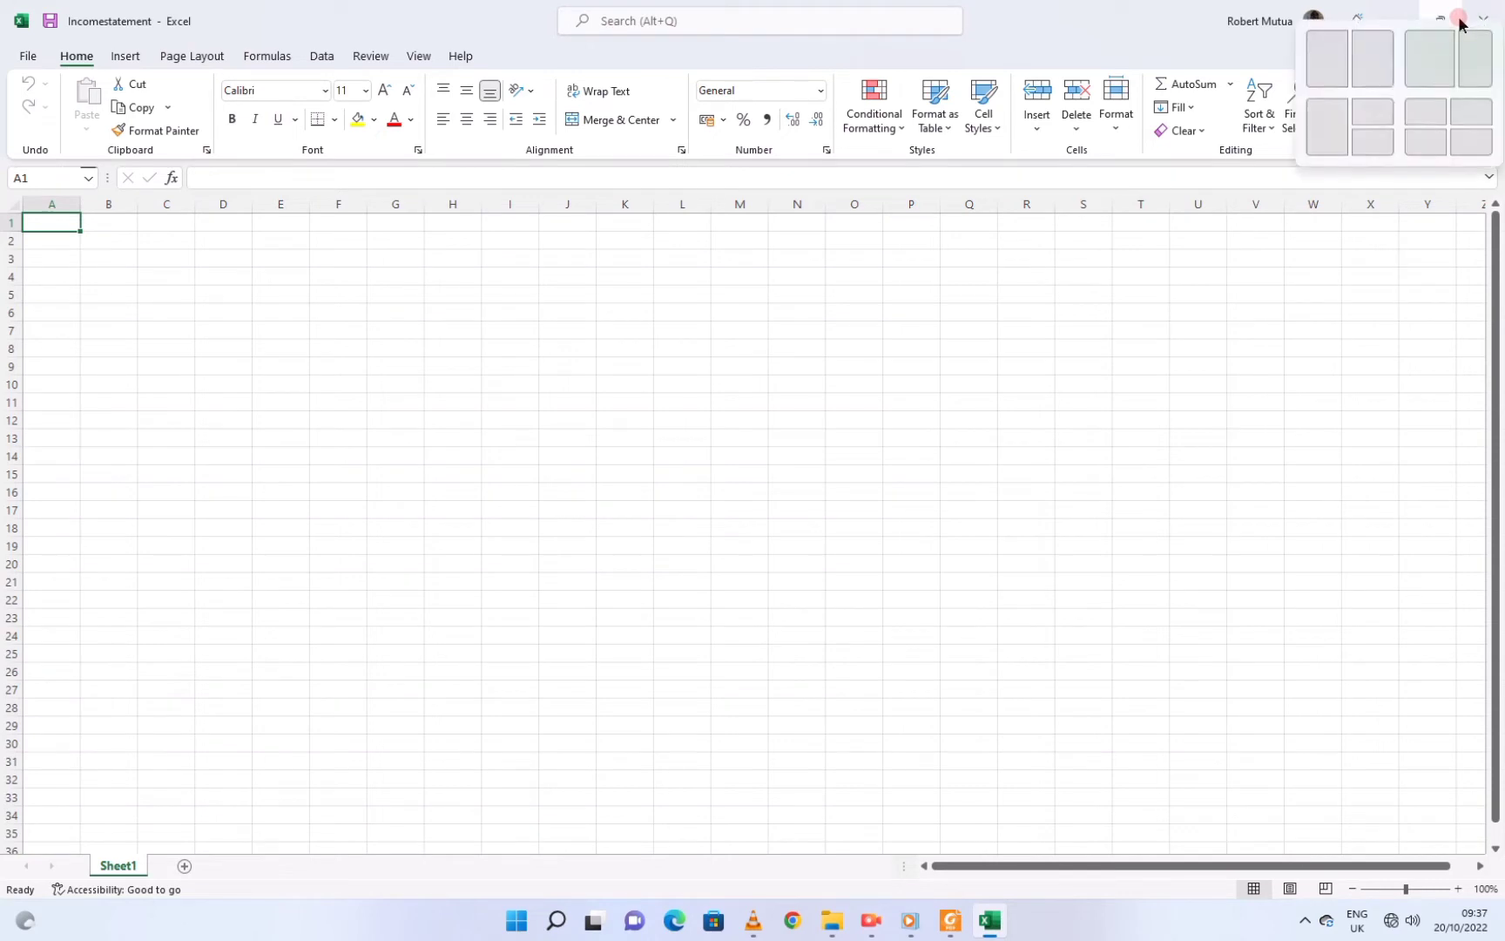
pyautogui.click(1310, 54)
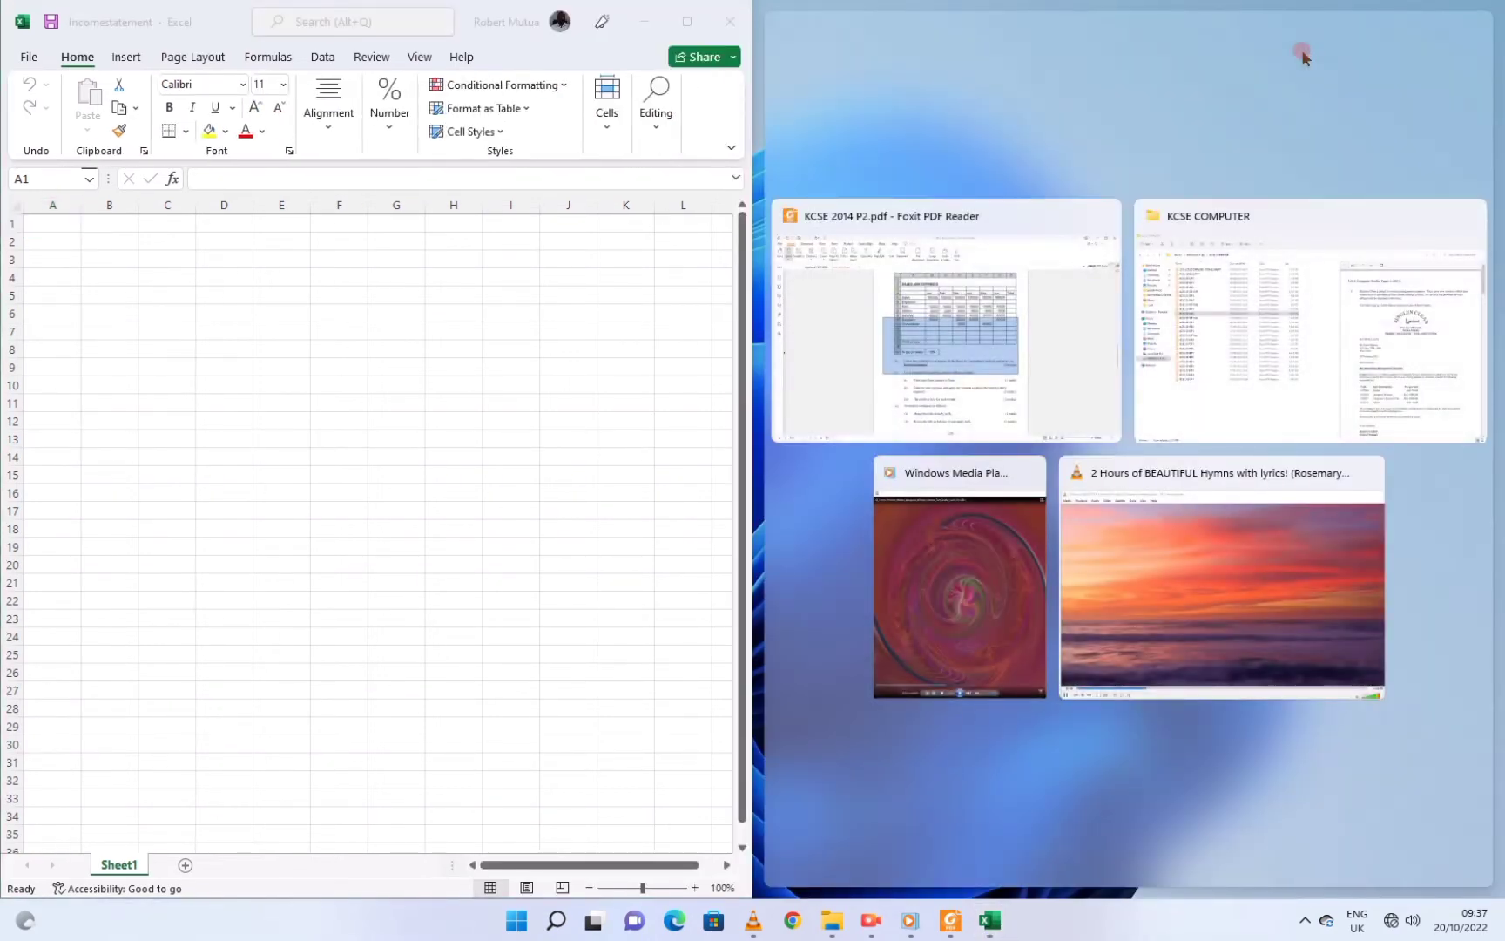
pyautogui.click(950, 313)
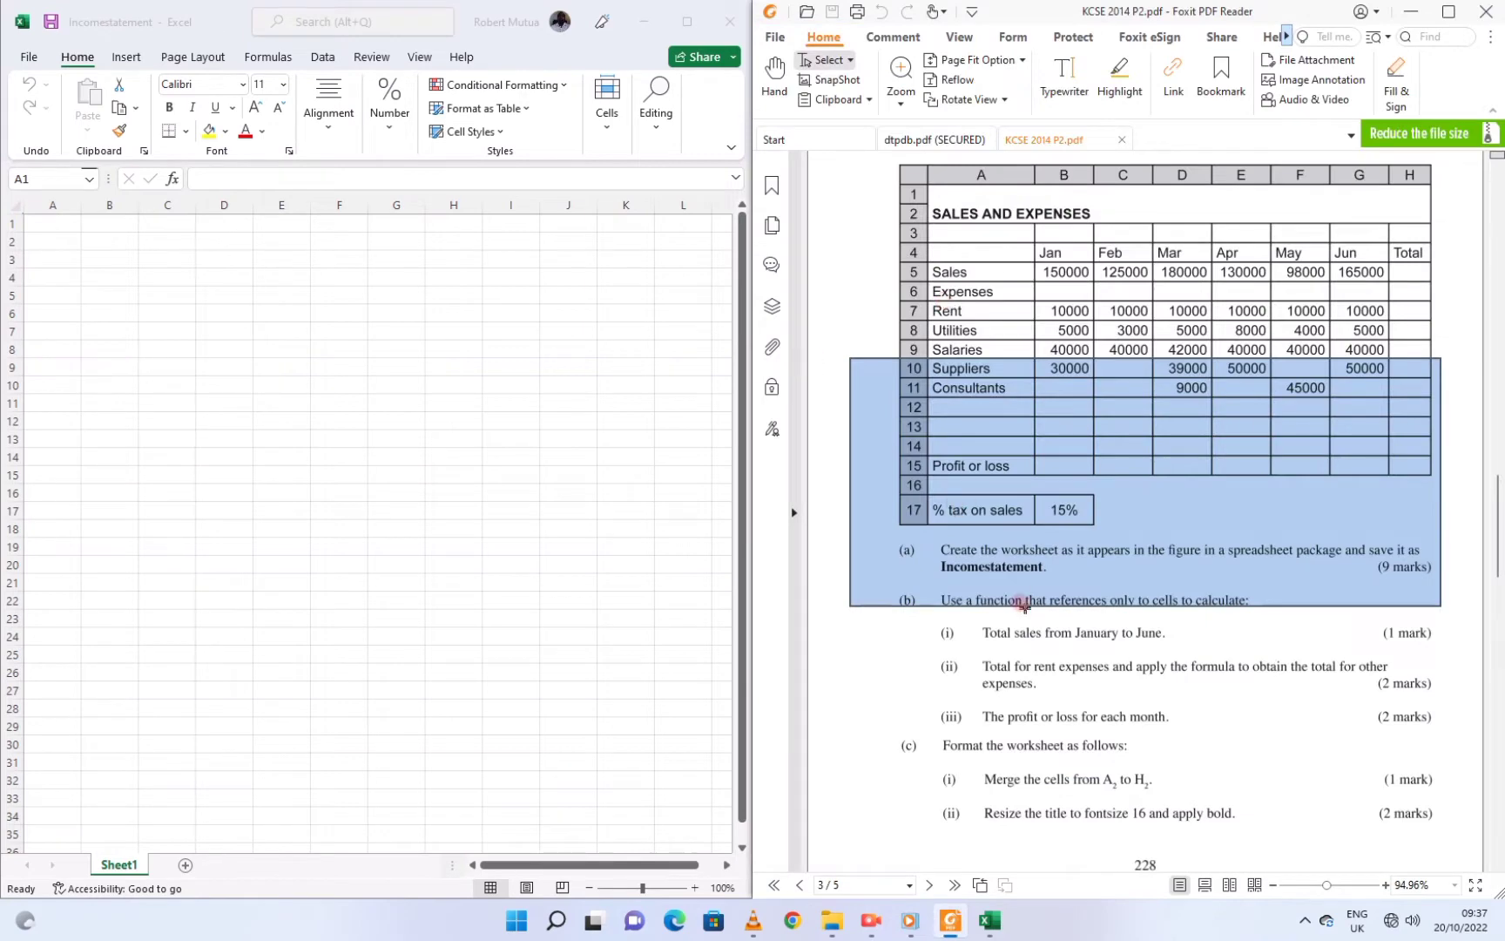
pyautogui.scroll(2, 999, 548)
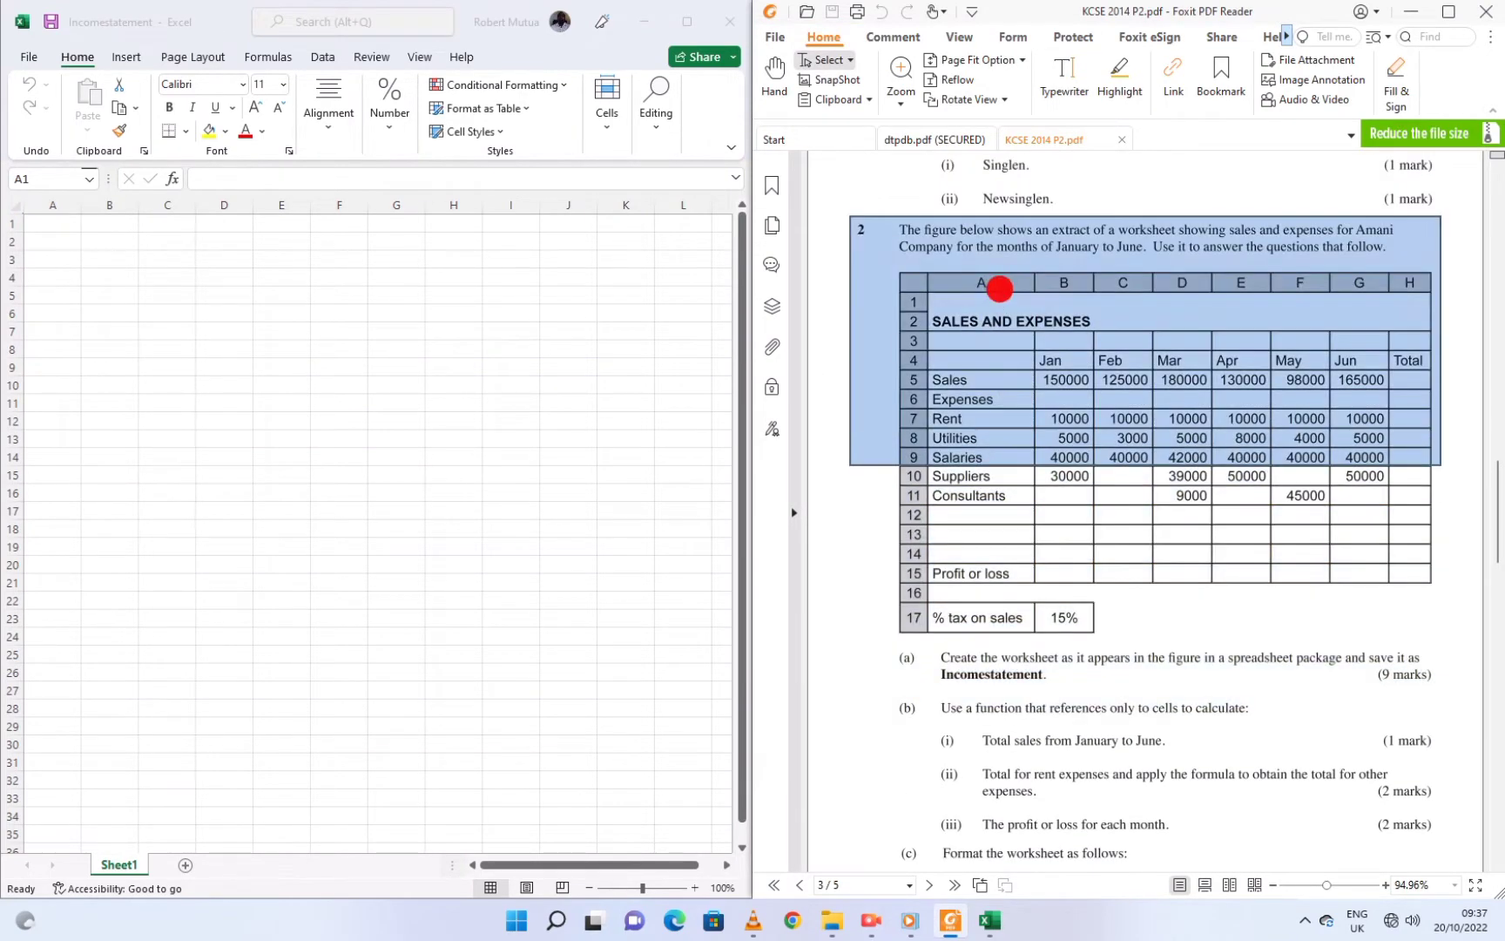
pyautogui.click(61, 219)
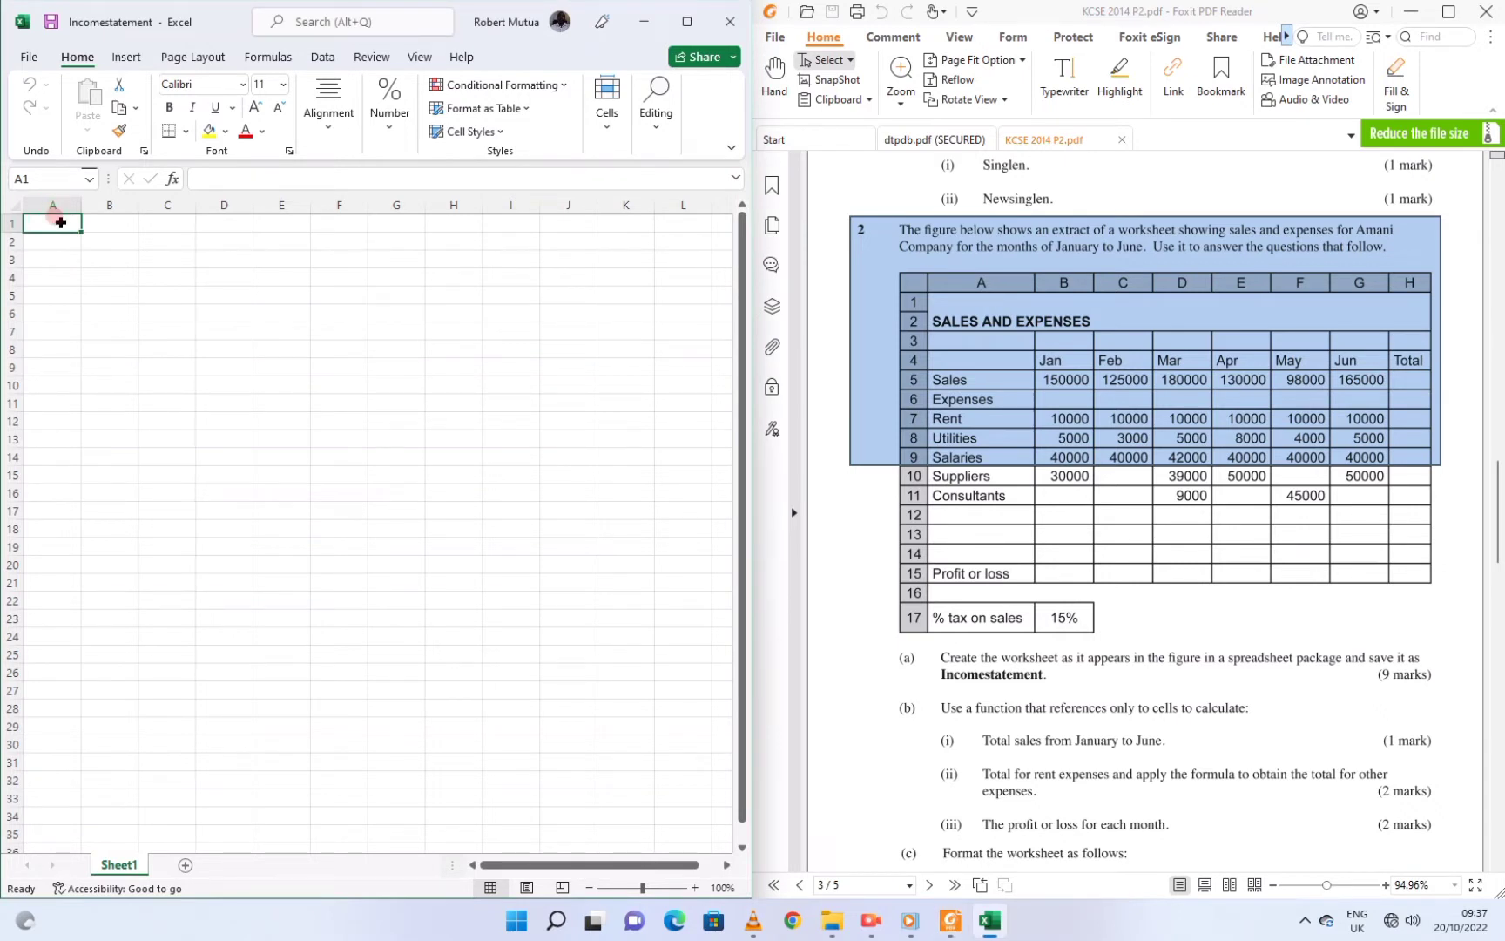
# Select A1:H2 and merge it into a single title cell
pyautogui.moveTo(61, 222); pyautogui.dragTo(431, 234)
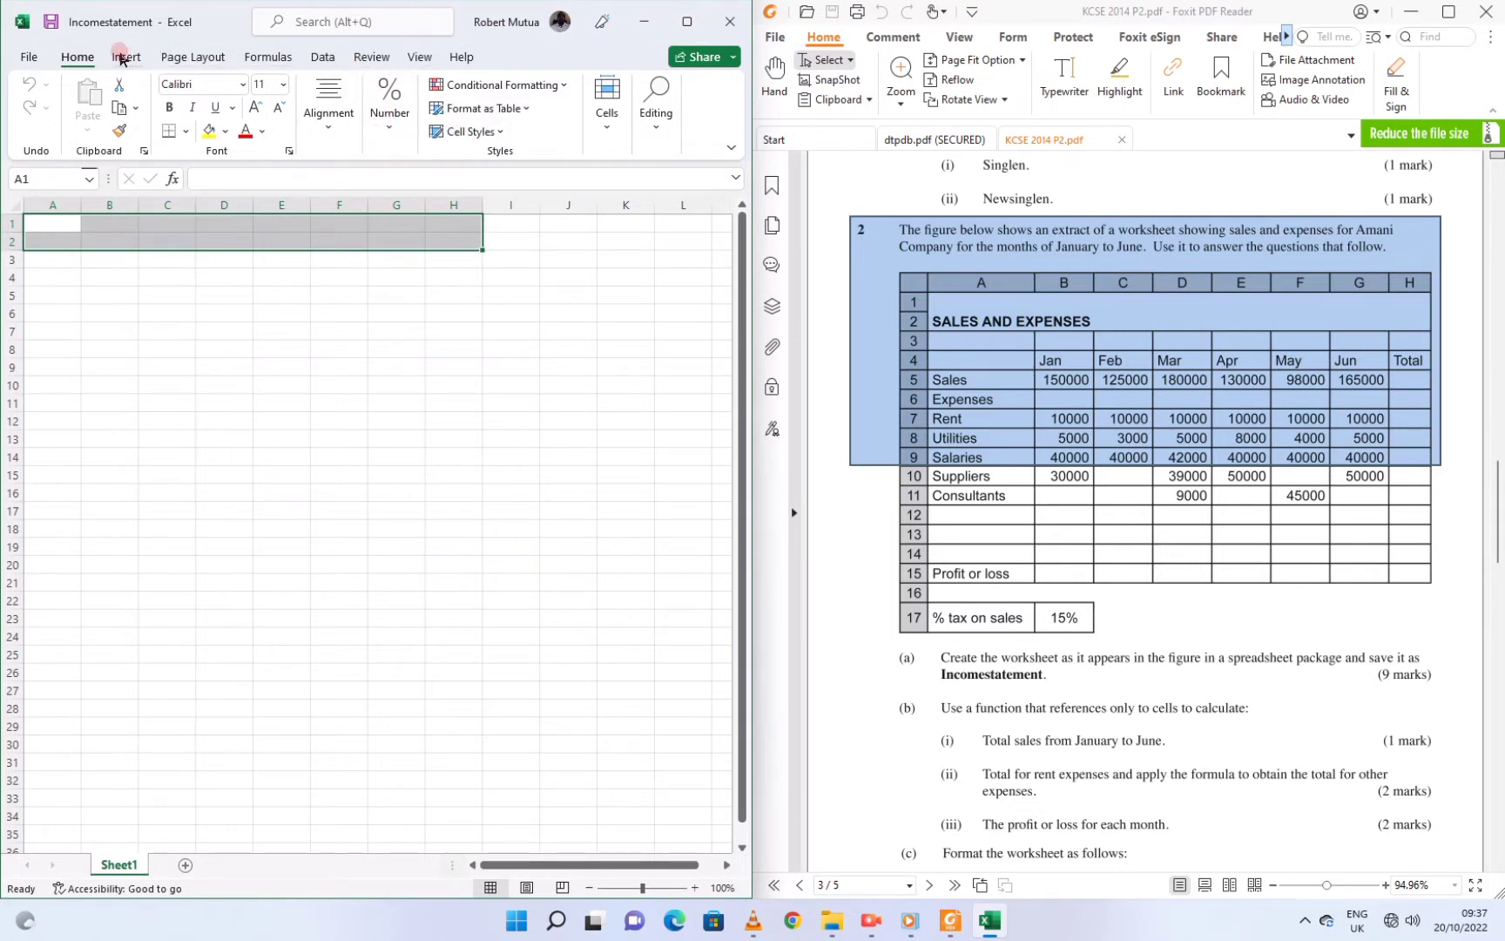
pyautogui.click(319, 126)
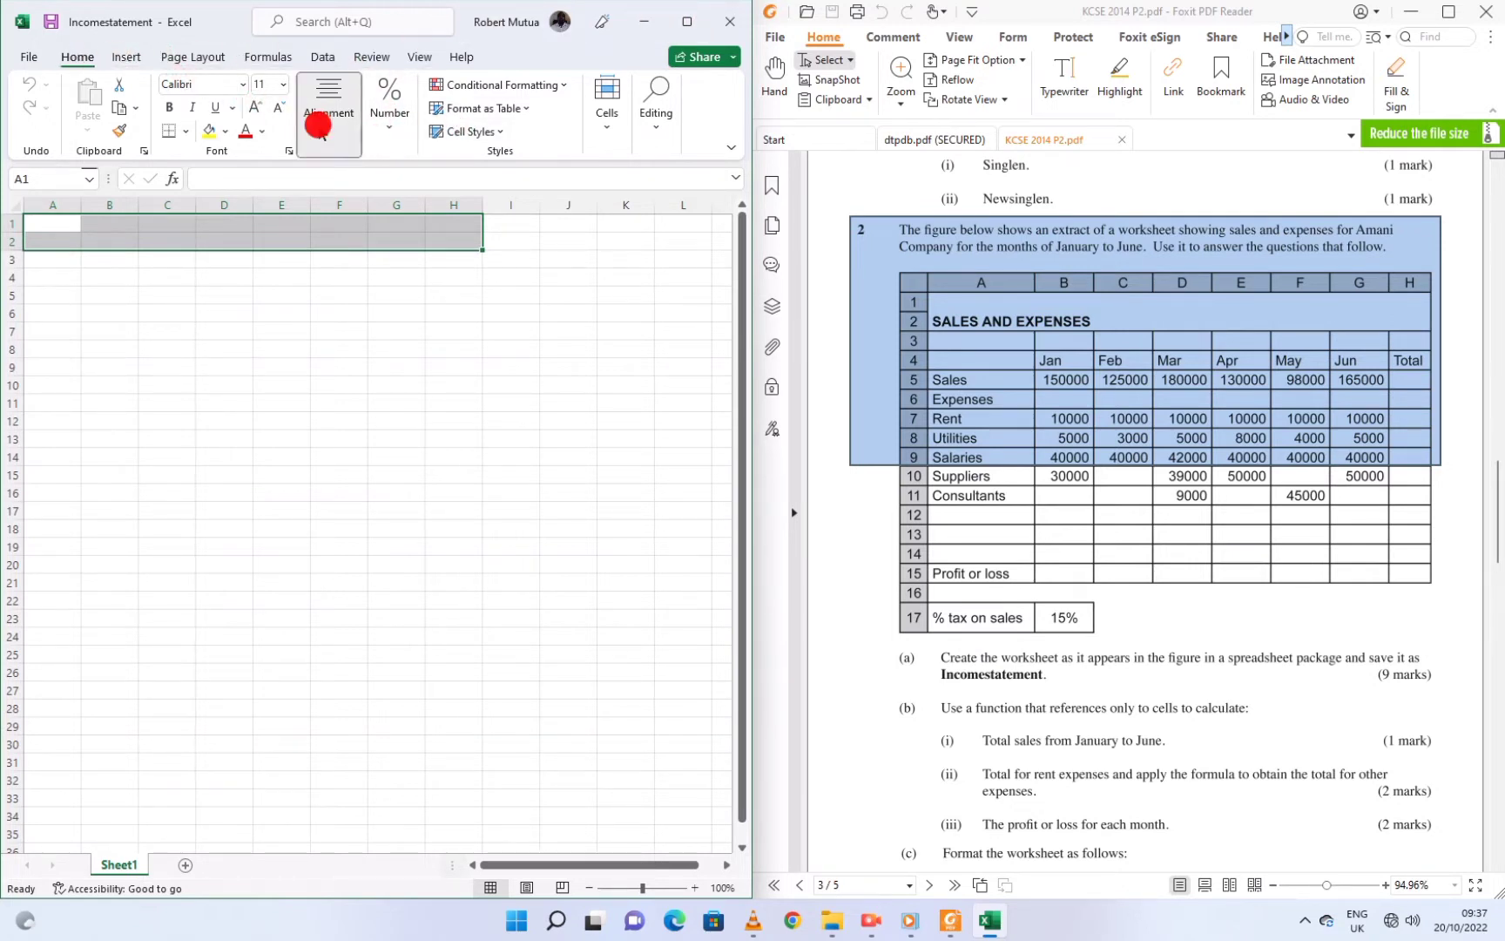
pyautogui.click(319, 126)
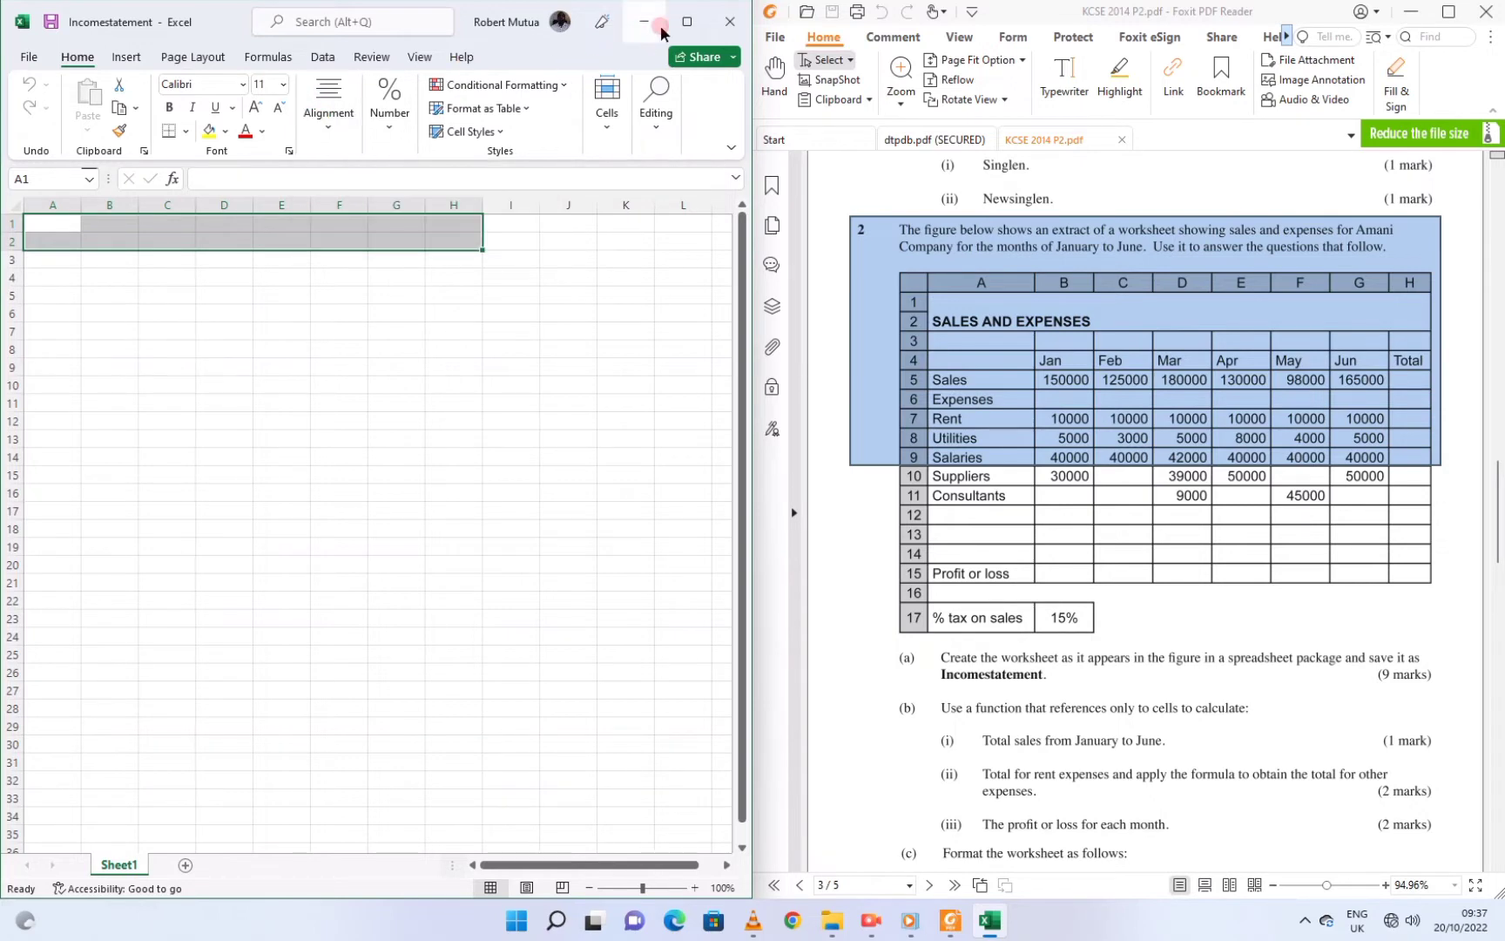
pyautogui.click(687, 21)
pyautogui.click(610, 118)
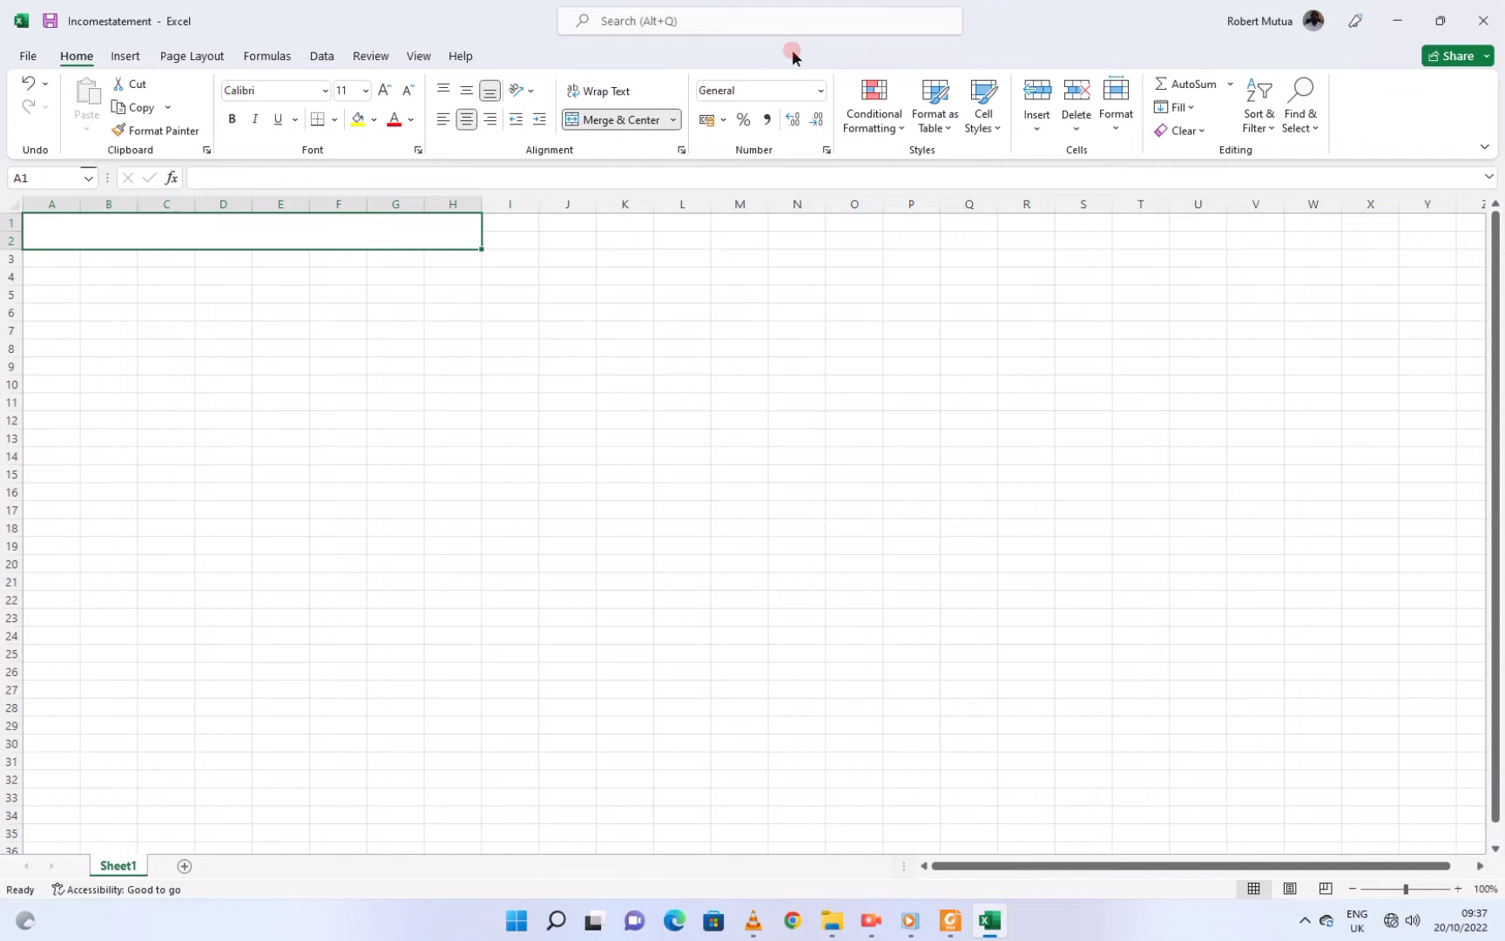
# Left-align the merged title cell, snap Excel back beside the PDF, and make it bold
pyautogui.click(952, 923)
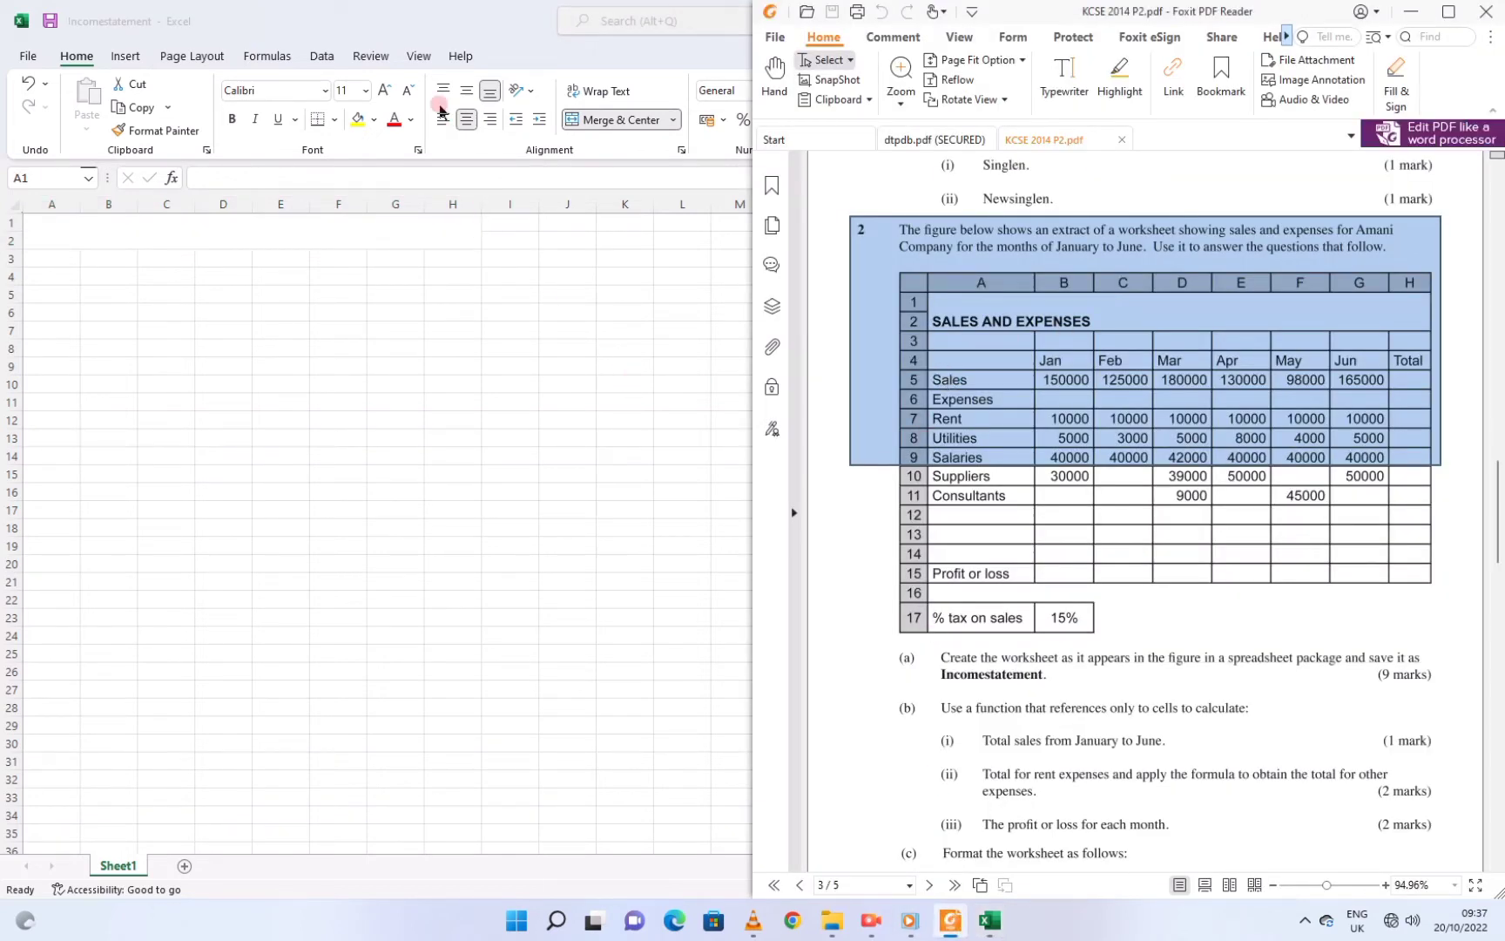
pyautogui.click(465, 127)
pyautogui.click(441, 121)
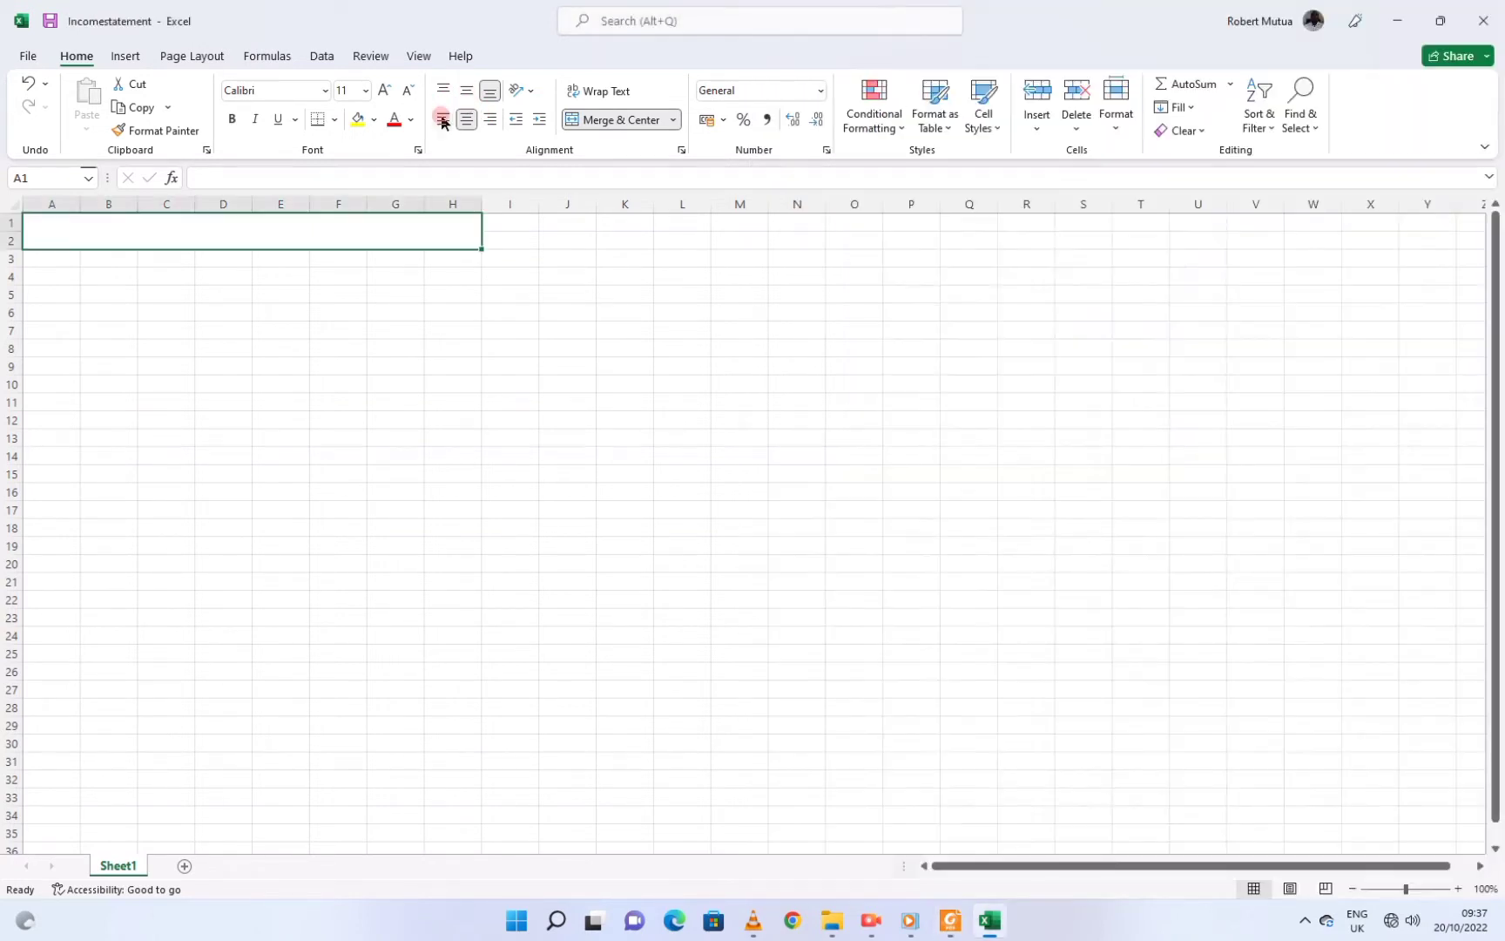
pyautogui.click(437, 119)
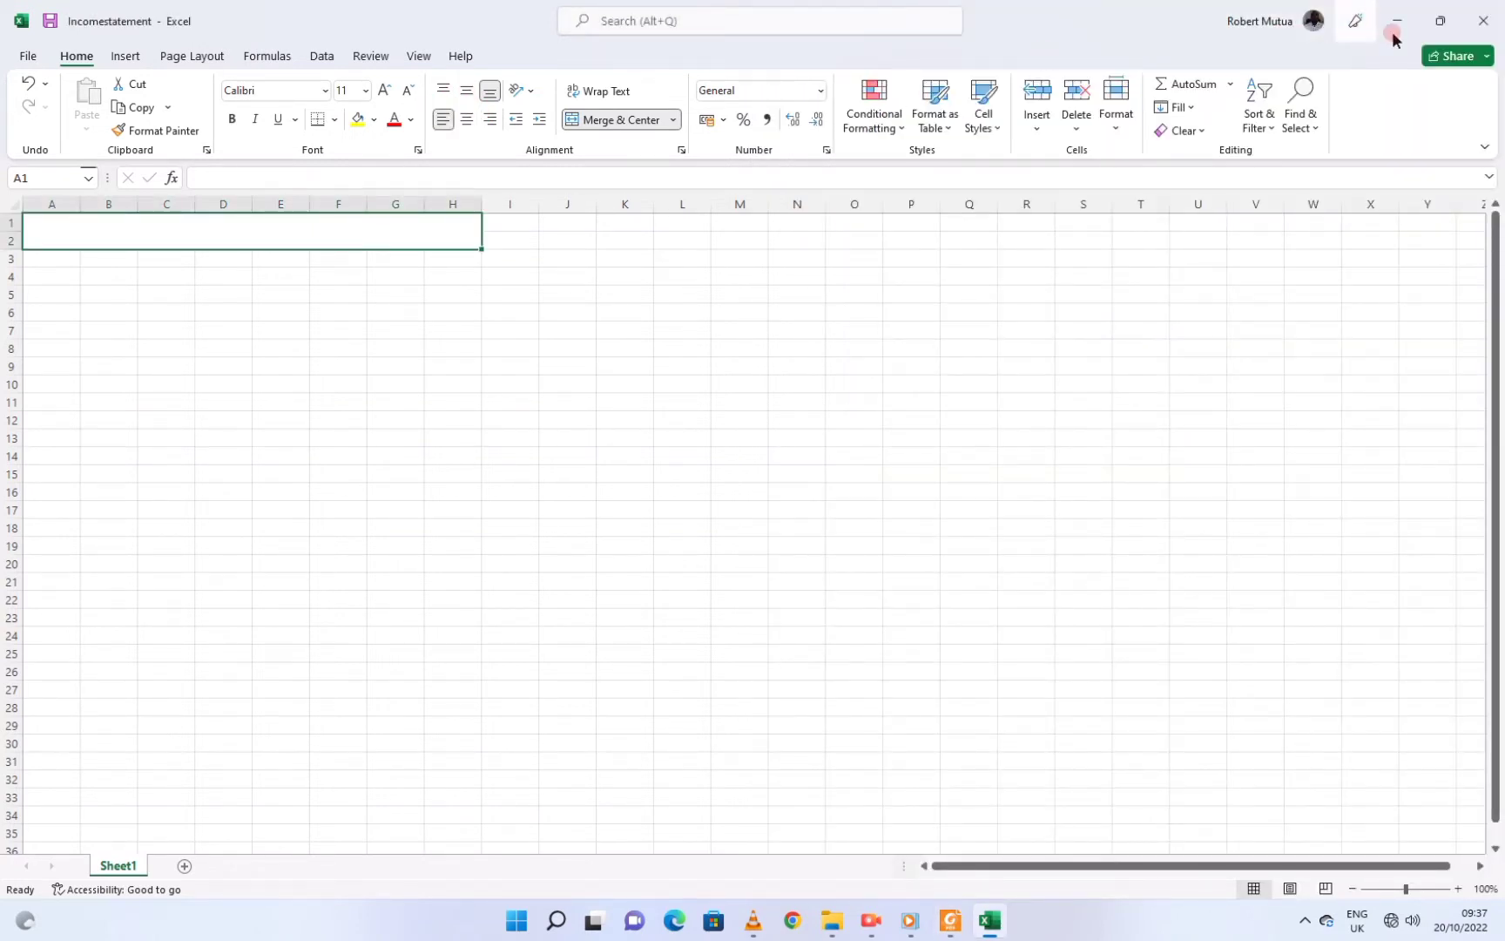
pyautogui.moveTo(1440, 21)
pyautogui.click(1328, 54)
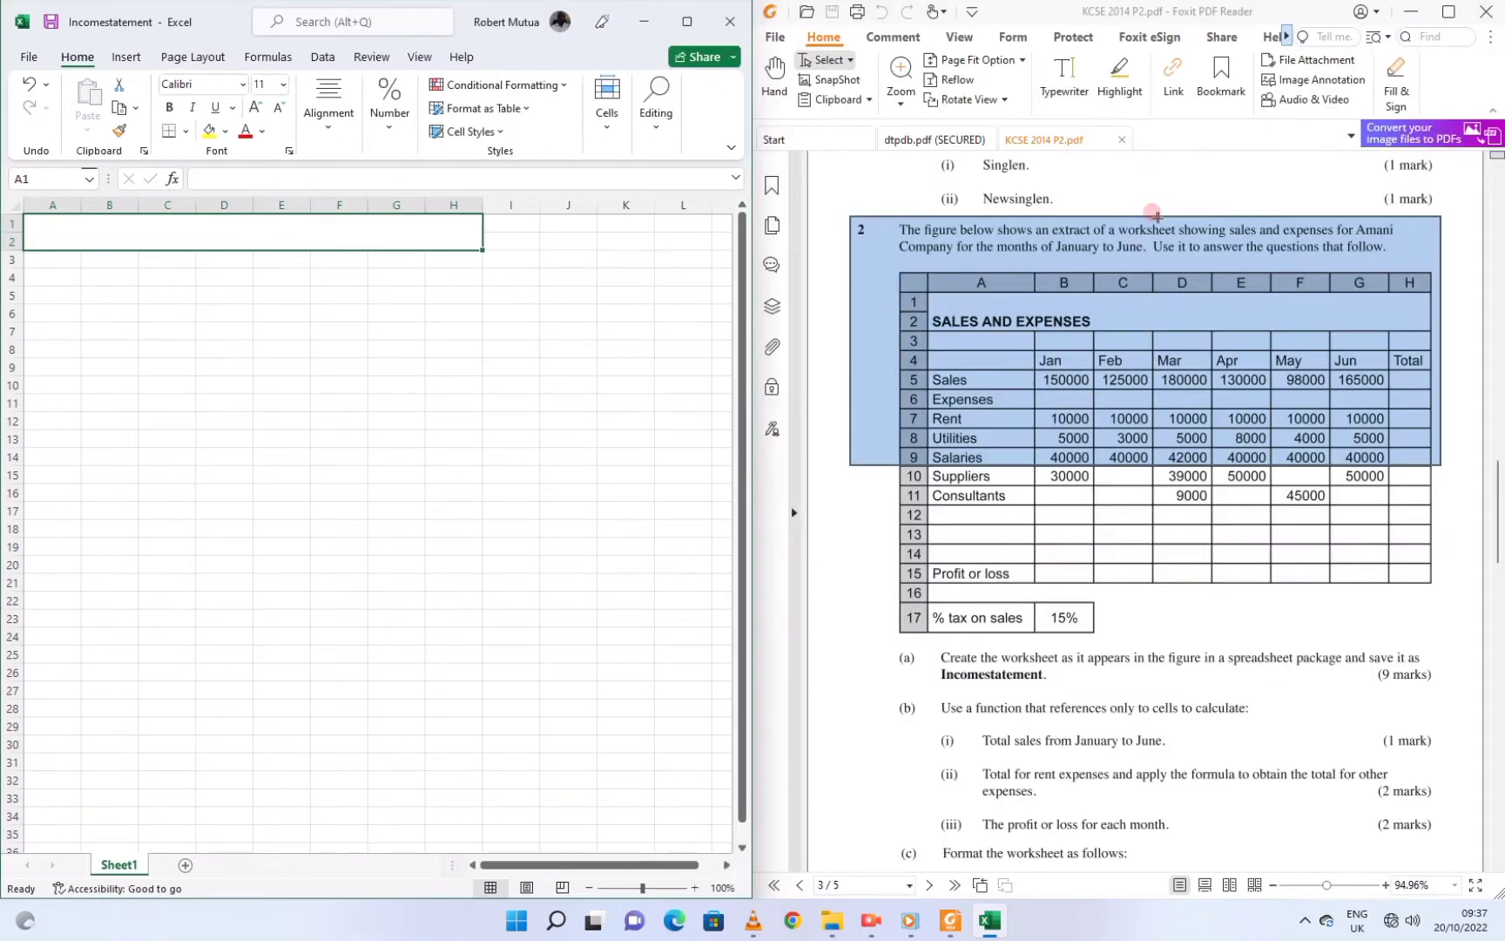
pyautogui.click(48, 227)
pyautogui.click(164, 229)
pyautogui.click(169, 107)
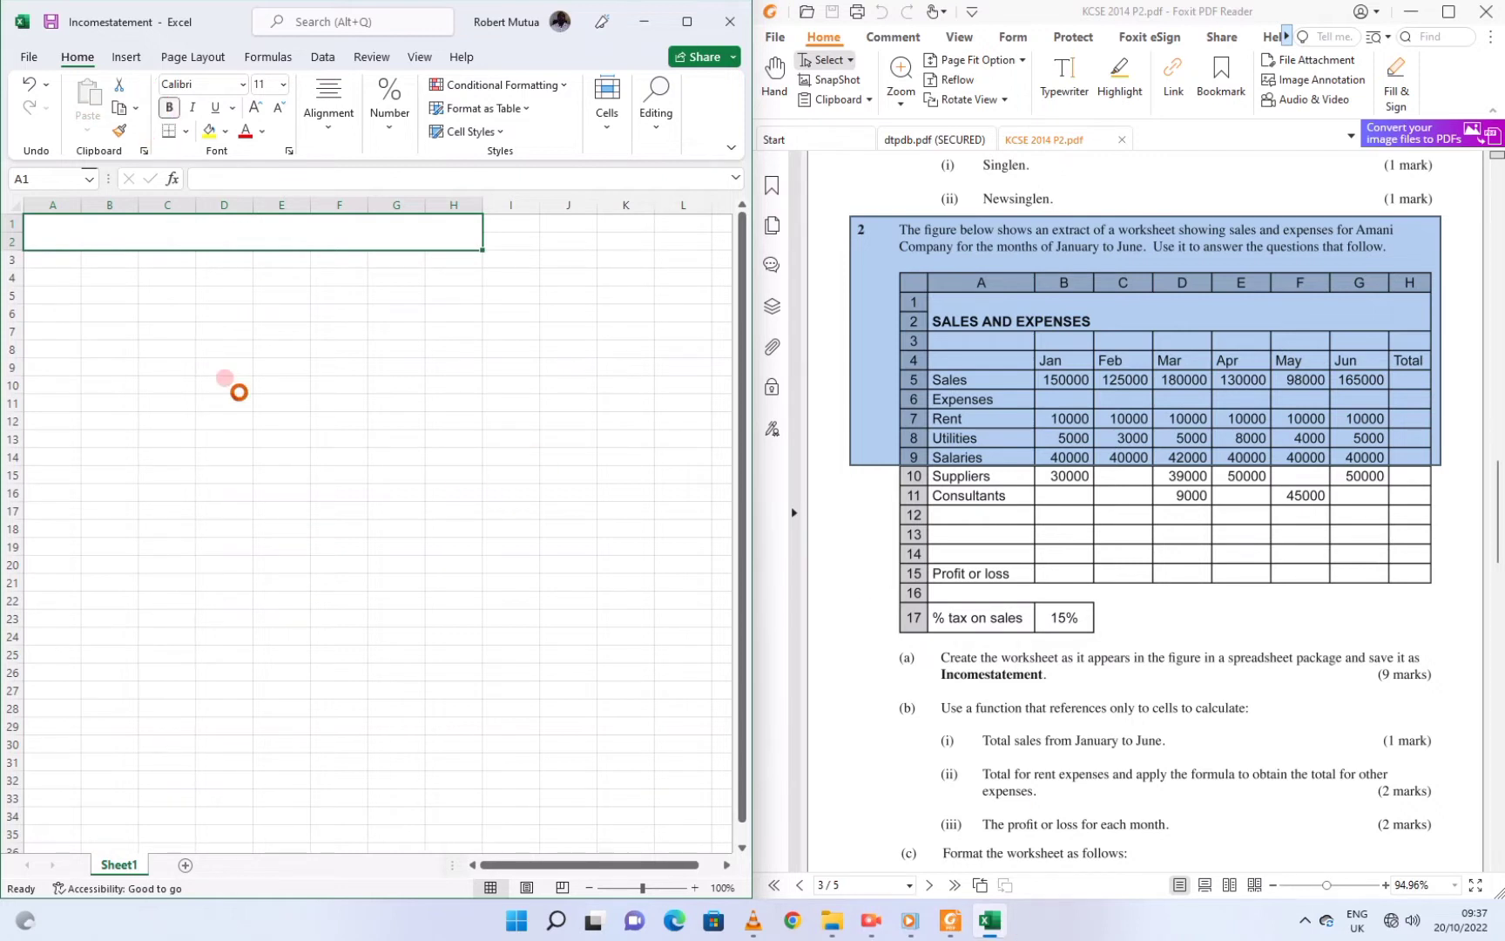
# Enter the SALES AND EXPENSES title, Jan–Jun and Total headers, and row labels Sales through Consultants
pyautogui.write('SALES AND EXPENSES')
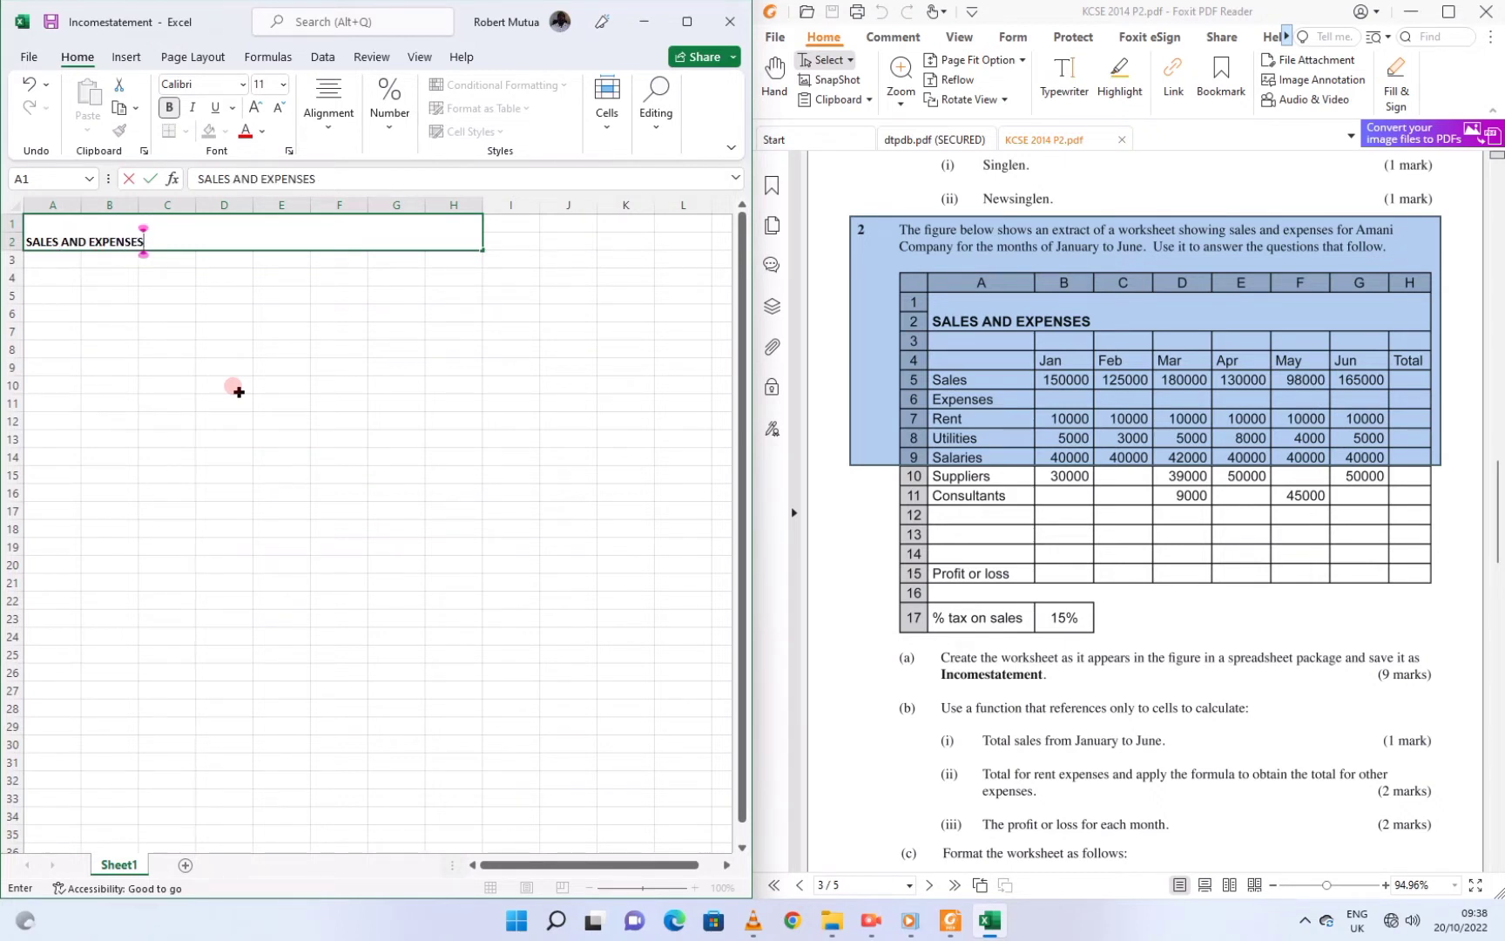
pyautogui.press('Return')
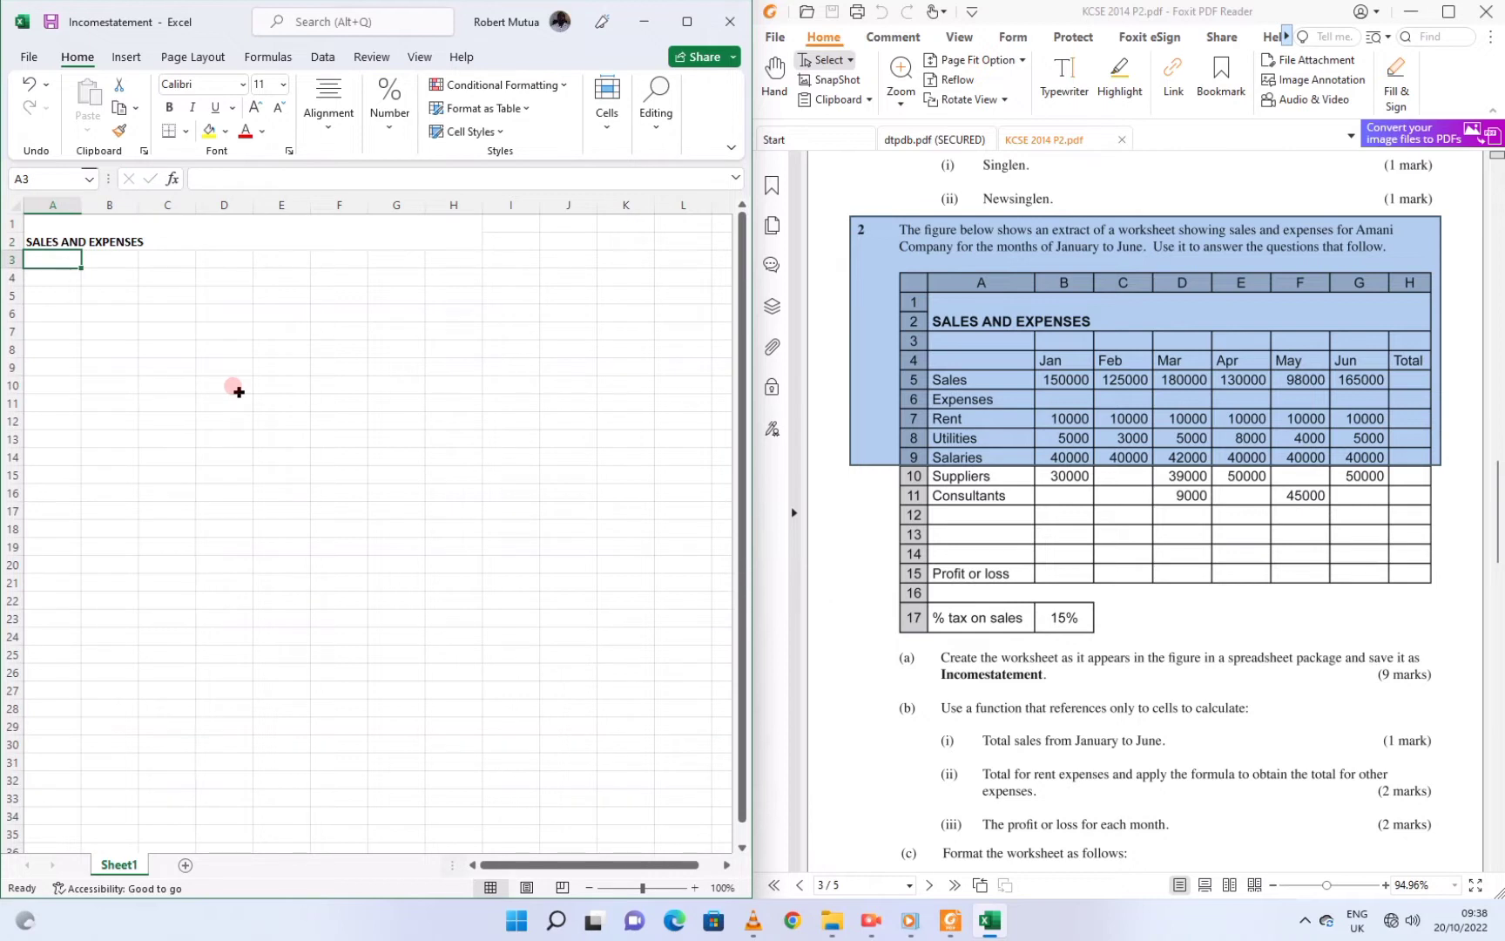
pyautogui.press('Down')
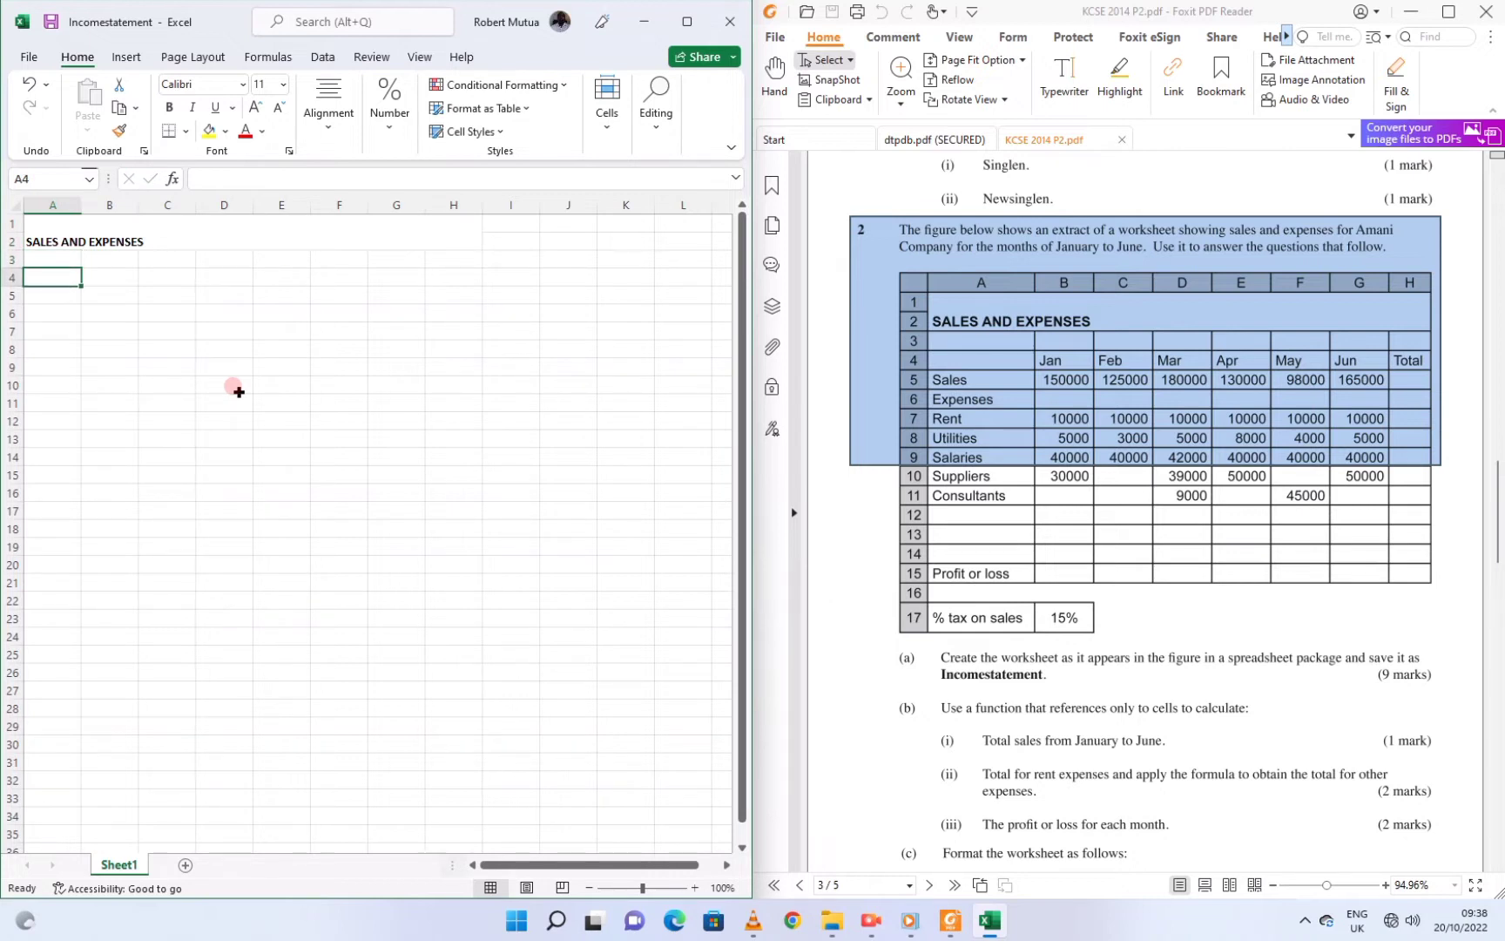
pyautogui.press('Right')
pyautogui.write('Jan\tFeb\tMar\tApr\tMay\tJun\tTotal')
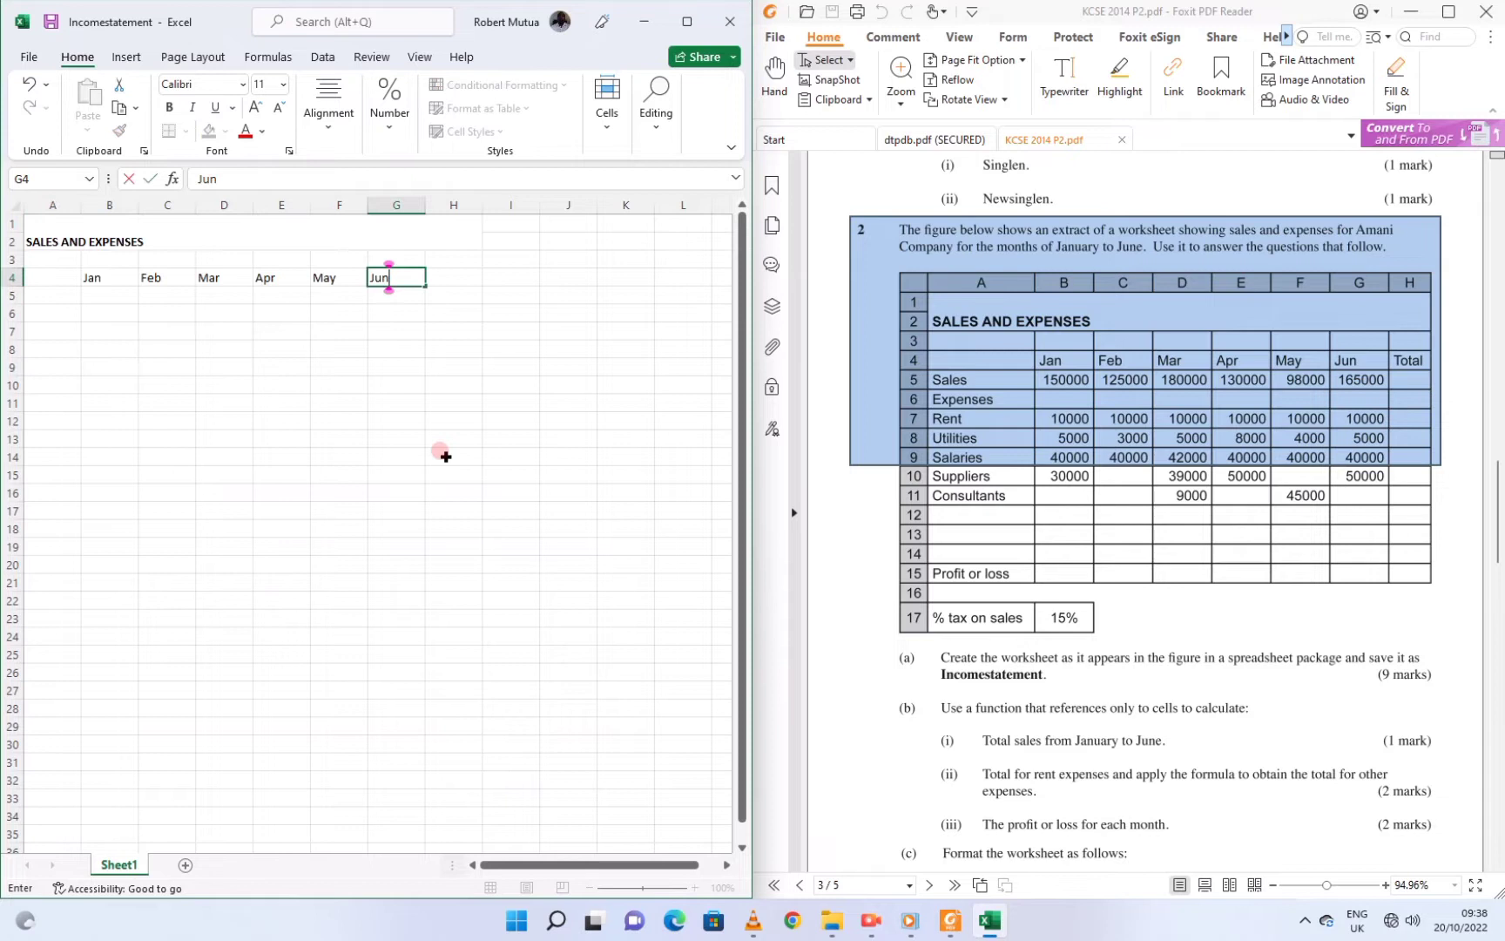
pyautogui.press('Left')
pyautogui.write('Sales Expenses Rent Utilities Salaries Suppliers Consultants')
# Fill in January to March figures, with sales of 150000, 125000 and 180000
pyautogui.press('Up')
pyautogui.press('Up')
pyautogui.press('Up')
pyautogui.press('Up')
pyautogui.press('Up')
pyautogui.press('Up')
pyautogui.press('Up')
pyautogui.press('Right')
pyautogui.write('150000  1')
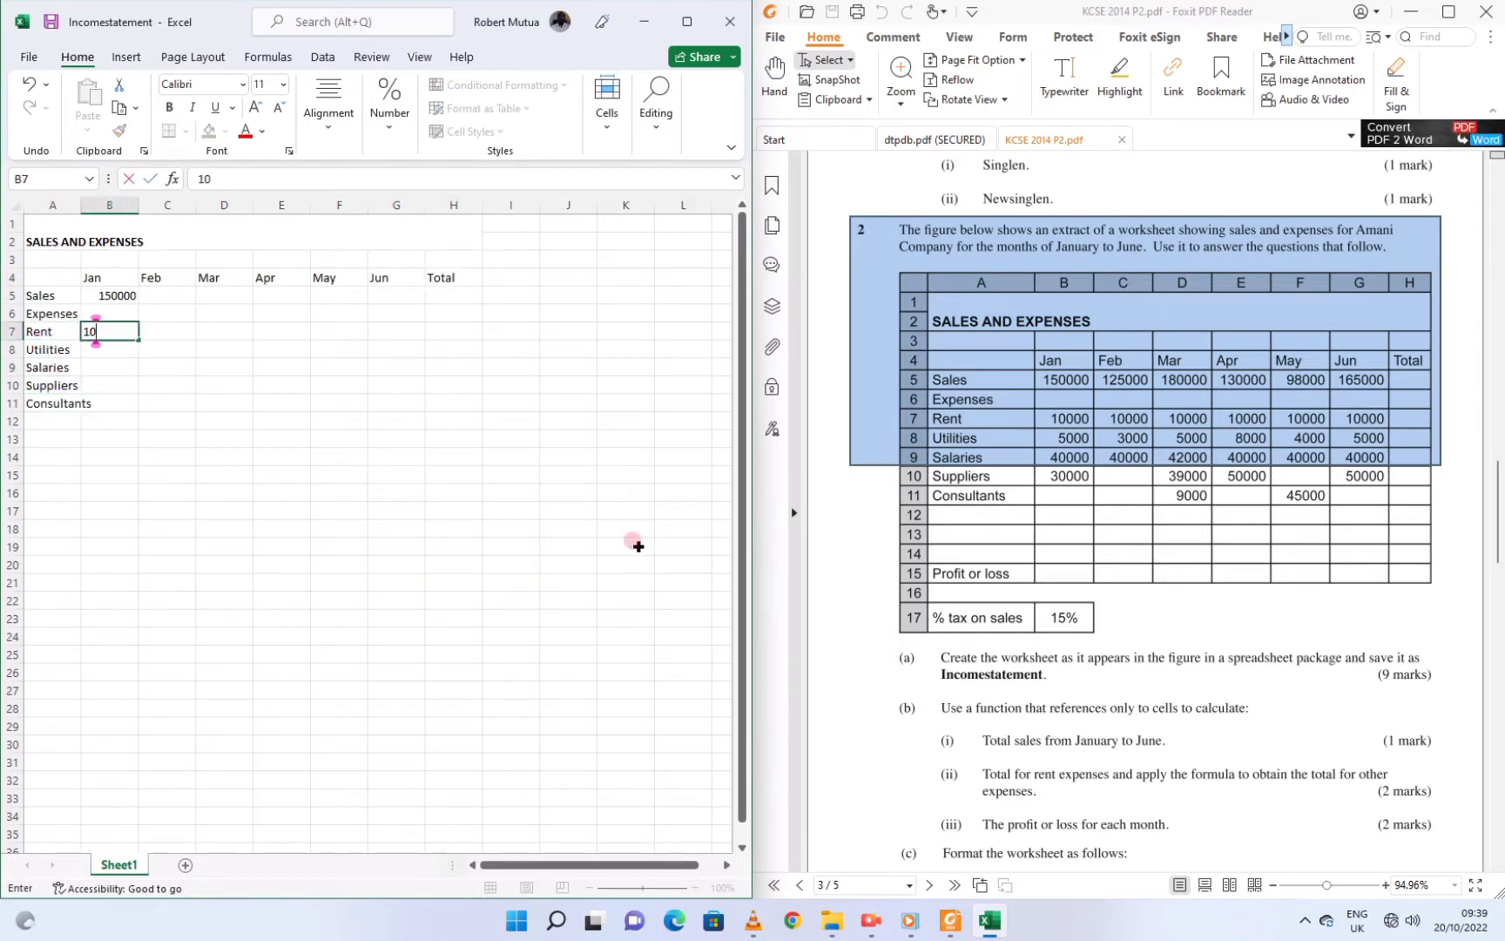
pyautogui.write('0000 5000 40000 30000')
pyautogui.press('Up')
pyautogui.press('Up')
pyautogui.press('Up')
pyautogui.press('Up')
pyautogui.press('Up')
pyautogui.press('Up')
pyautogui.press('Right')
pyautogui.write('125000  10000 3000 40000')
pyautogui.press('Up')
pyautogui.press('Up')
pyautogui.press('Up')
pyautogui.press('Up')
pyautogui.press('Up')
pyautogui.press('Right')
pyautogui.write('180000  10000 5000 40000')
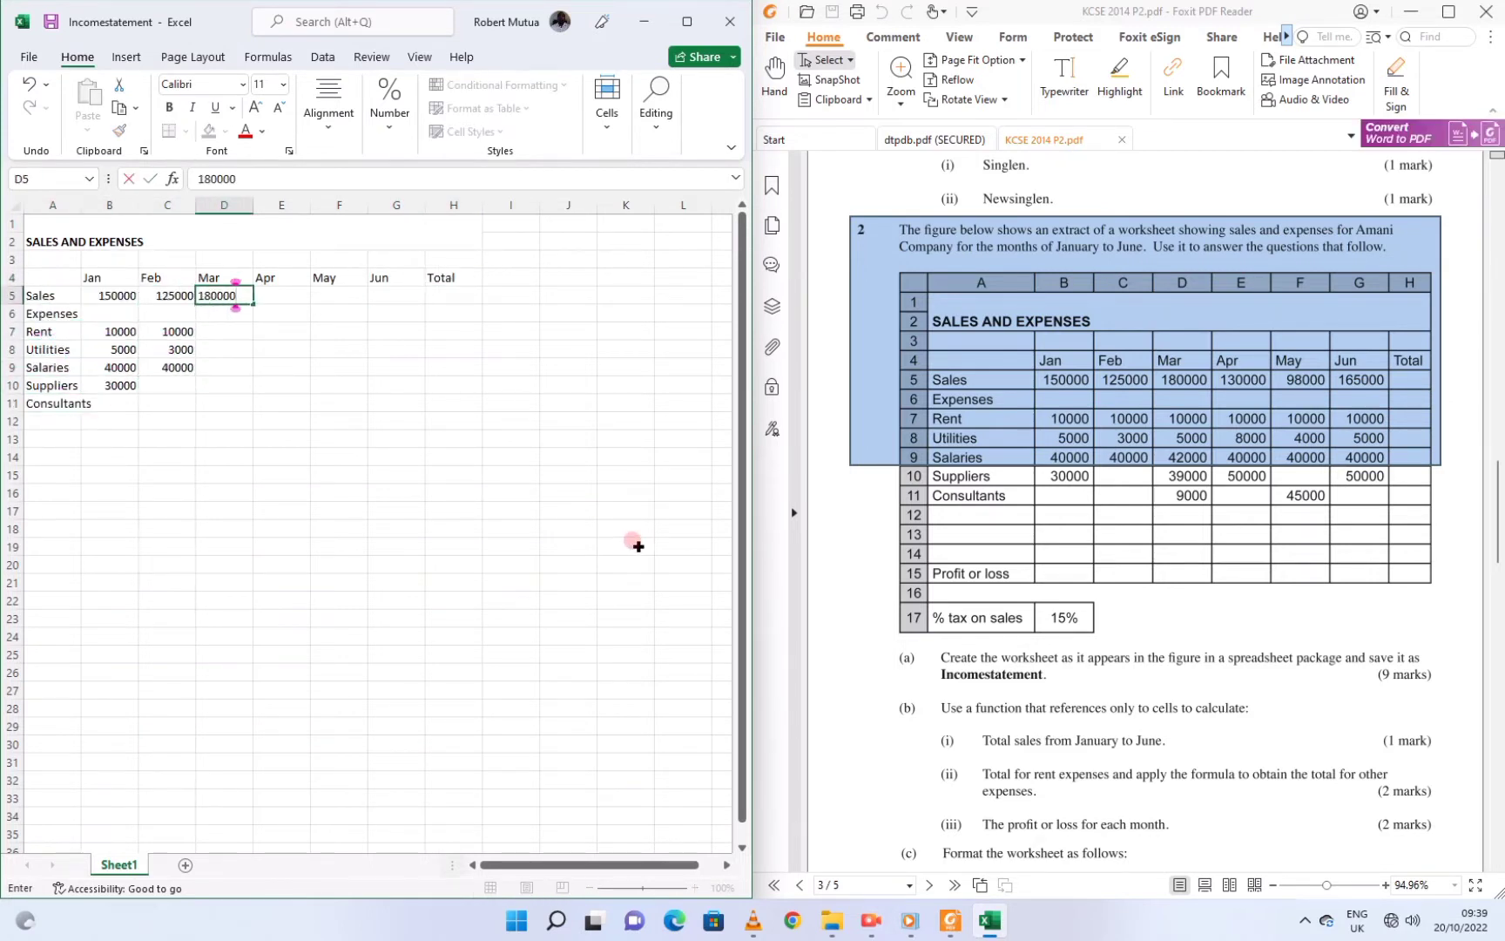
pyautogui.press('Up')
pyautogui.write('42000 39000 9000')
# Fill in April to June figures, with sales of 130000, 98000 and 165000
pyautogui.press('Return')
pyautogui.press('Up')
pyautogui.press('Up')
pyautogui.press('Up')
pyautogui.press('Up')
pyautogui.press('Up')
pyautogui.press('Up')
pyautogui.press('Up')
pyautogui.press('Right')
pyautogui.write('130000  10000 80000 40000  45000')
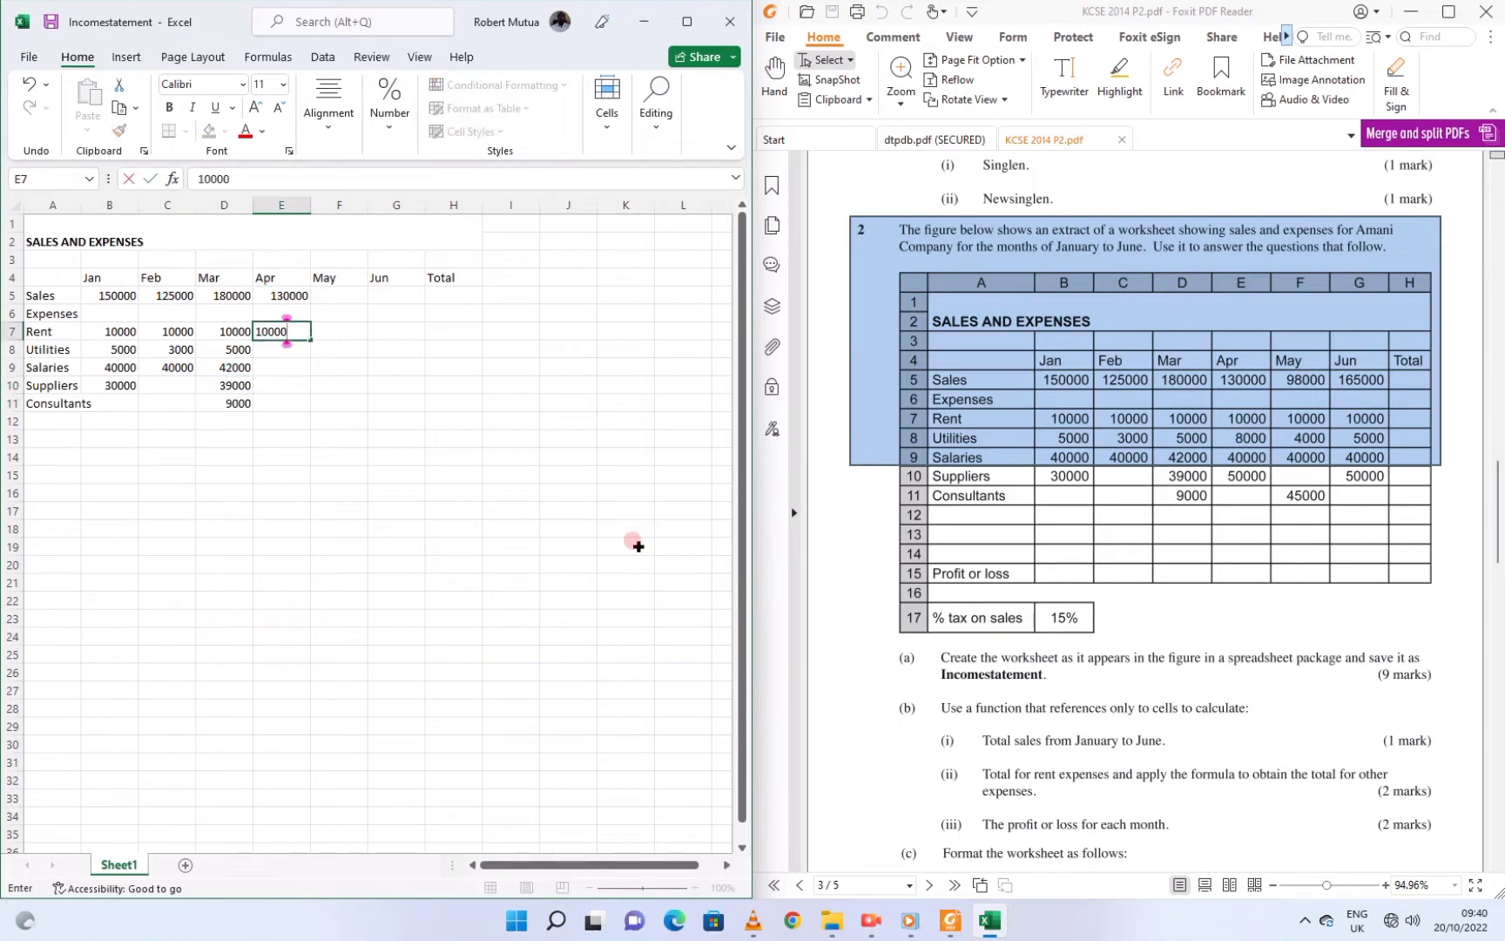
pyautogui.press('Return')
pyautogui.press('Up')
pyautogui.press('Up')
pyautogui.press('Up')
pyautogui.press('Up')
pyautogui.press('Up')
pyautogui.press('Up')
pyautogui.press('Up')
pyautogui.press('Right')
pyautogui.write('98000  10000 4000 40000  45000')
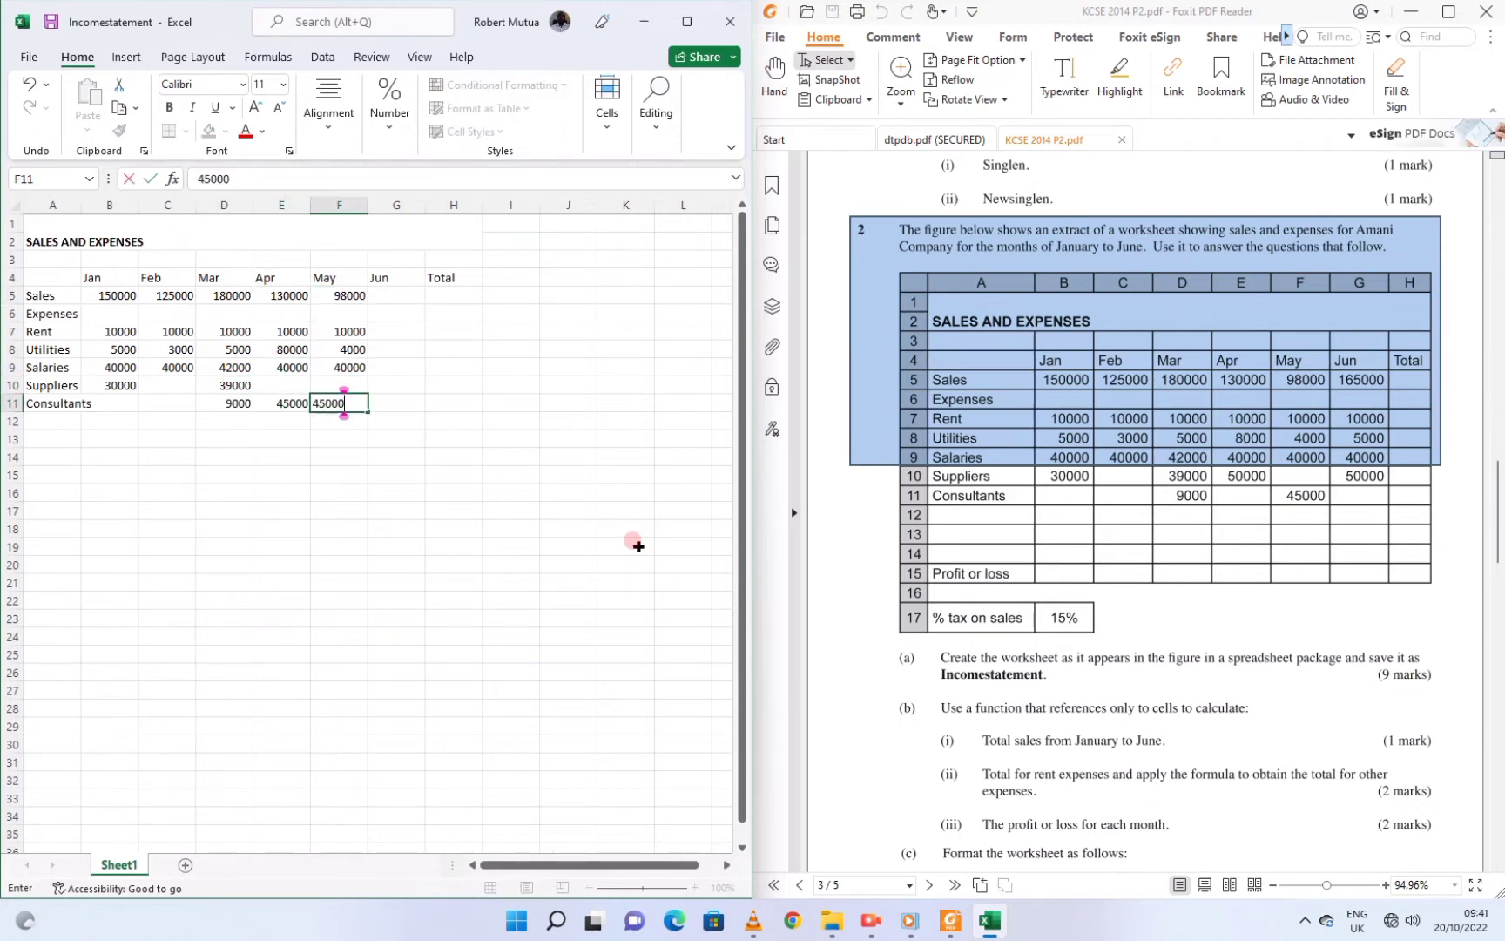
pyautogui.press('Return')
pyautogui.press('Up')
pyautogui.press('Up')
pyautogui.press('Up')
pyautogui.press('Up')
pyautogui.press('Up')
pyautogui.press('Up')
pyautogui.press('Up')
pyautogui.press('Right')
pyautogui.write('165000  10000 5000 40000 50000')
# Add the 'Profit or Loss' label in A15 and '% tax on sales' 15% in row 17
pyautogui.press('Return')
pyautogui.press('Down')
pyautogui.press('Down')
pyautogui.press('Down')
pyautogui.press('Down')
pyautogui.press('Home')
pyautogui.write('Profit or Loss')
pyautogui.press('Return')
pyautogui.press('Down')
pyautogui.write('% tax on sales')
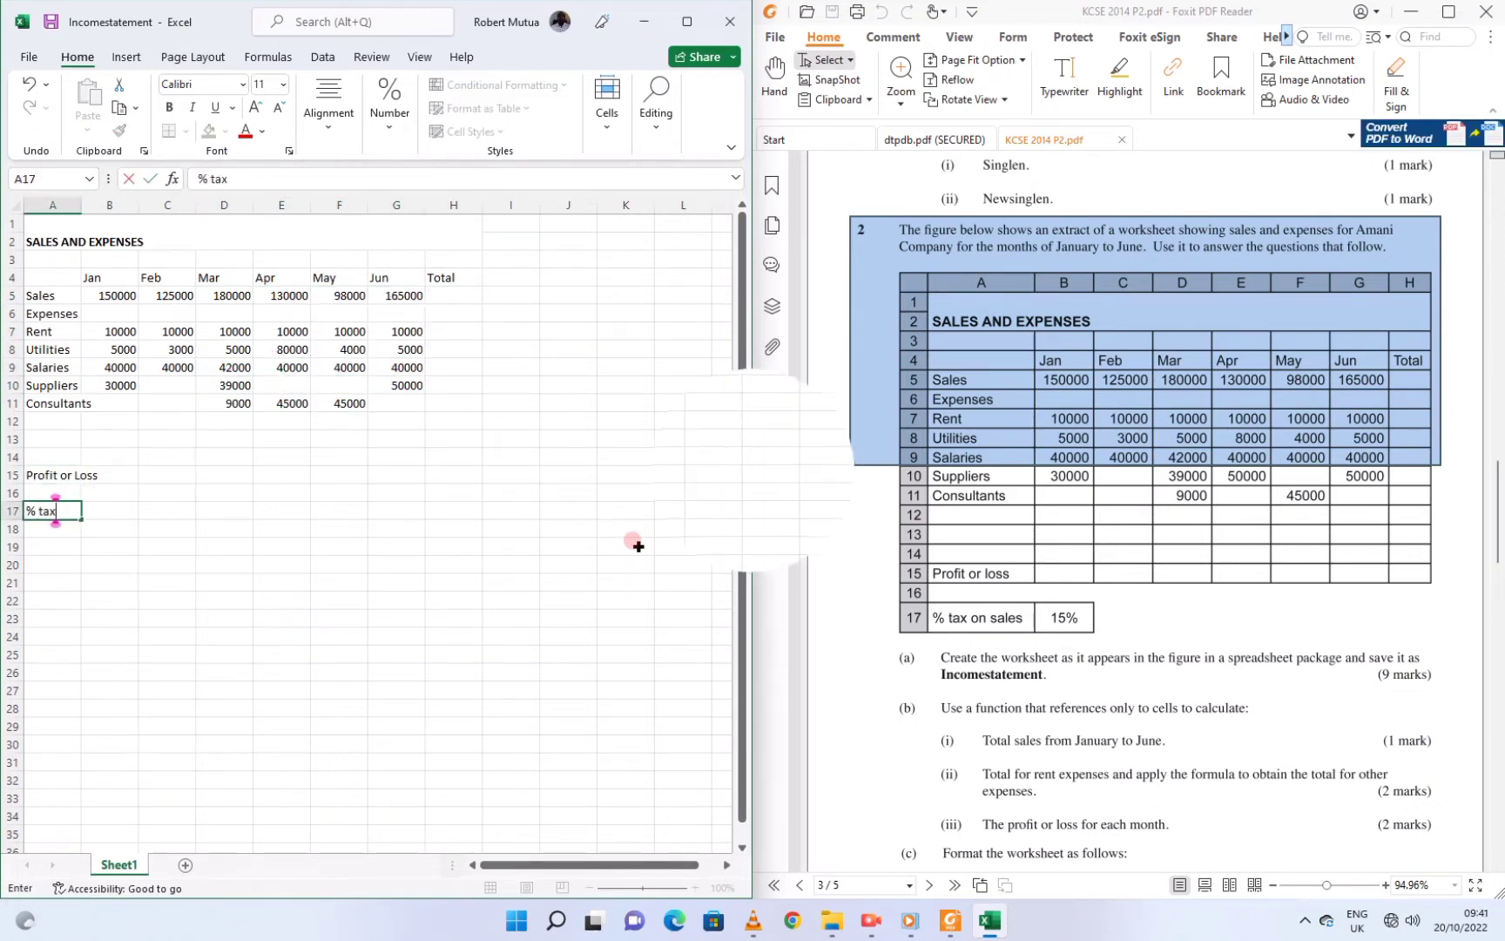
pyautogui.press('Tab')
pyautogui.write('15%')
pyautogui.press('Return')
pyautogui.press('super+Up')
pyautogui.hotkey('ctrl', 'a')
# Highlight question (b)'s calculation tasks in Foxit, then snap Excel back to the left half
pyautogui.click(949, 920)
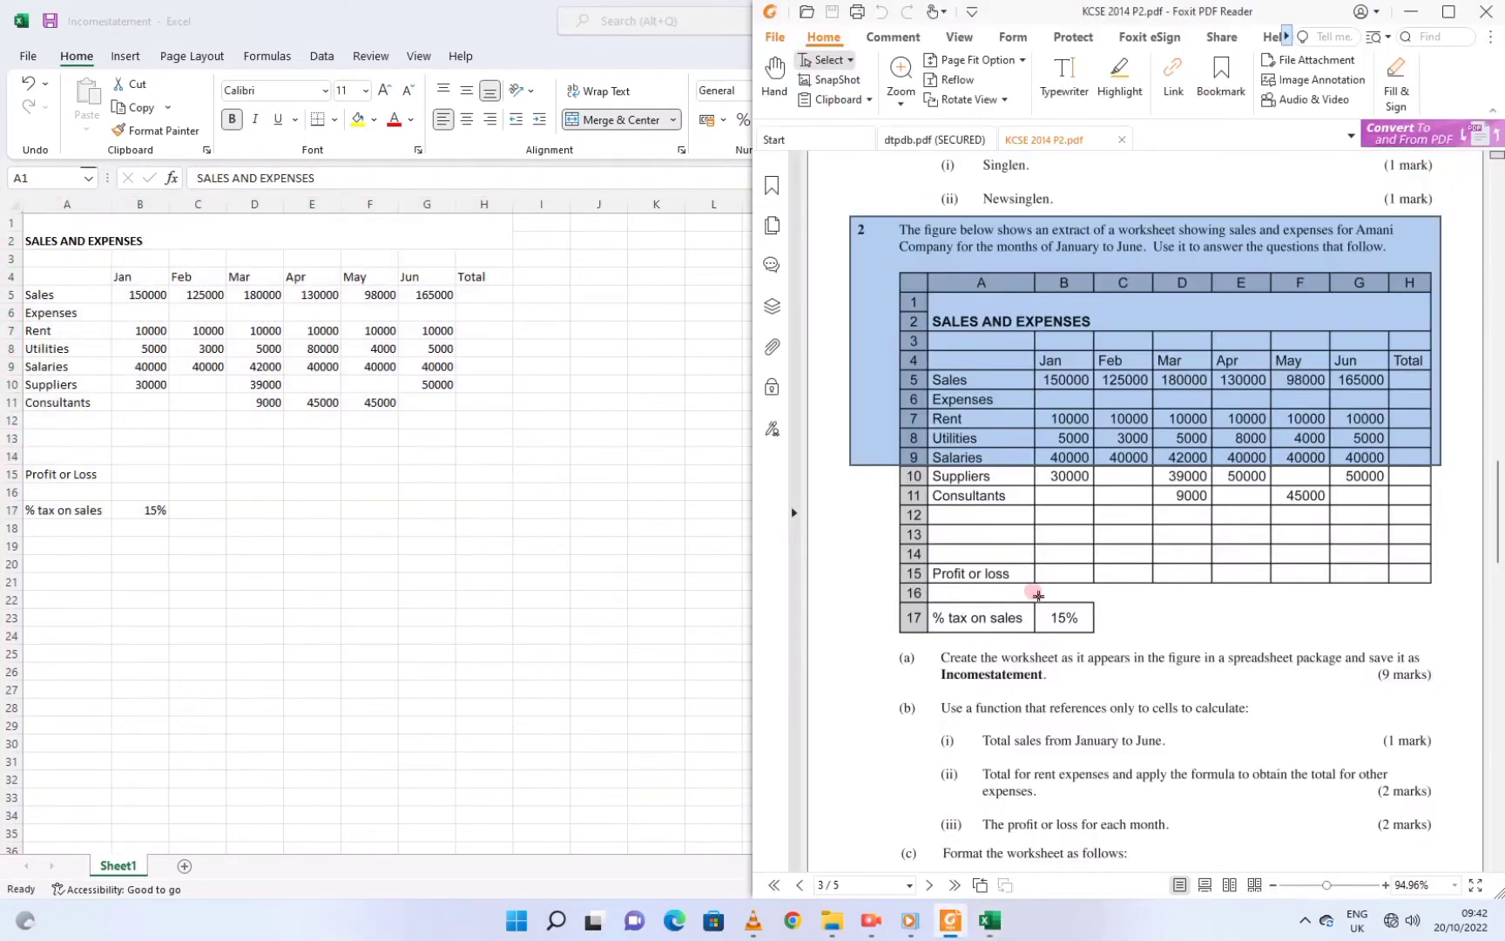
pyautogui.scroll(-1, 1087, 497)
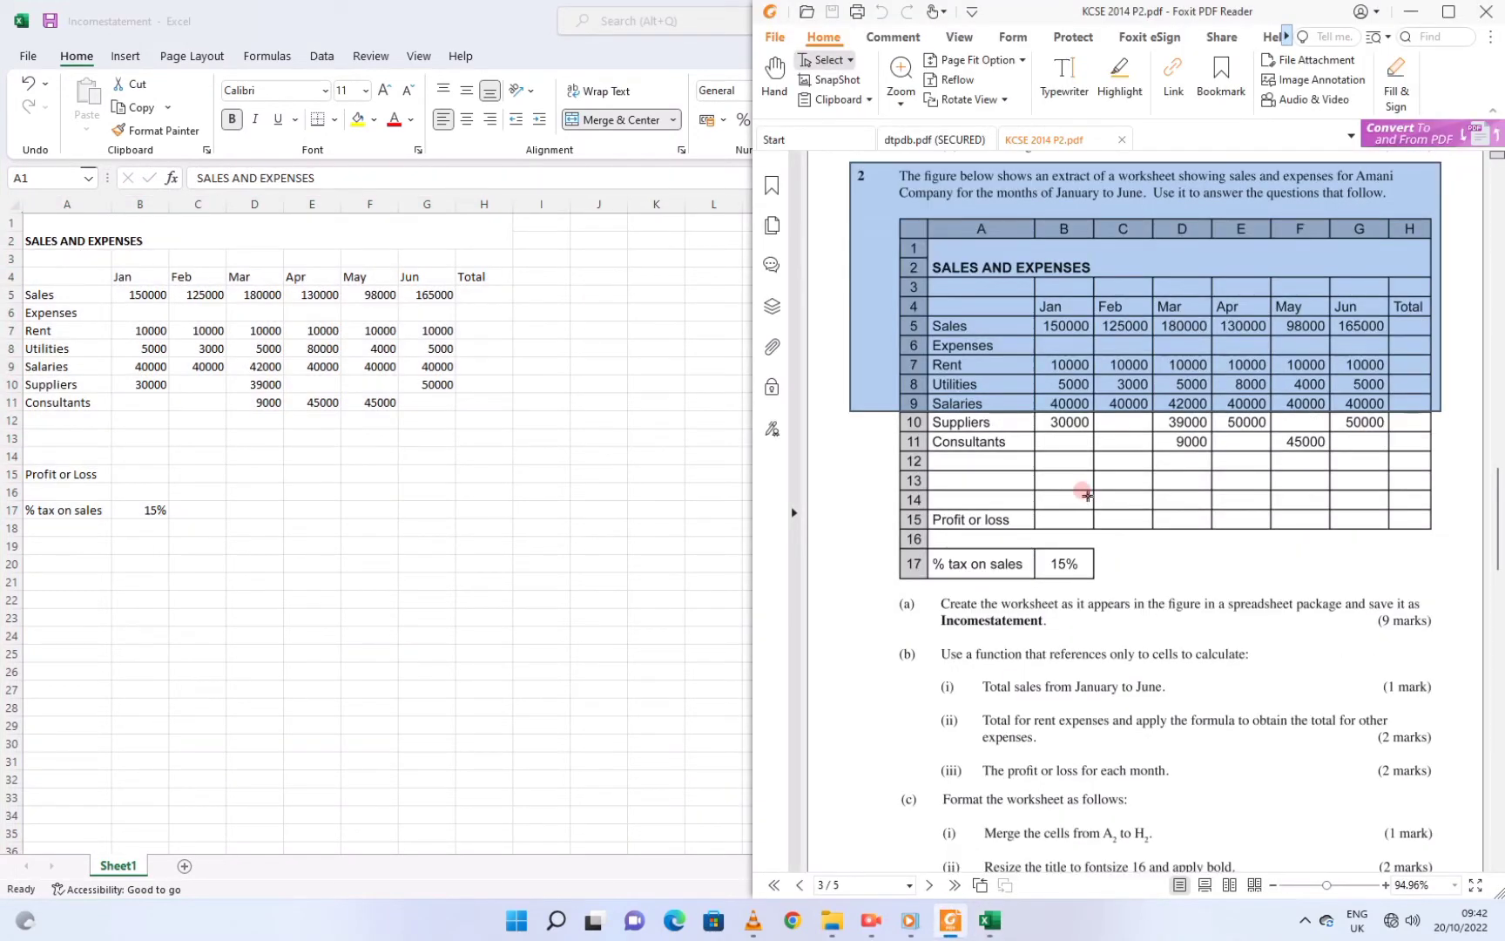
pyautogui.click(1006, 607)
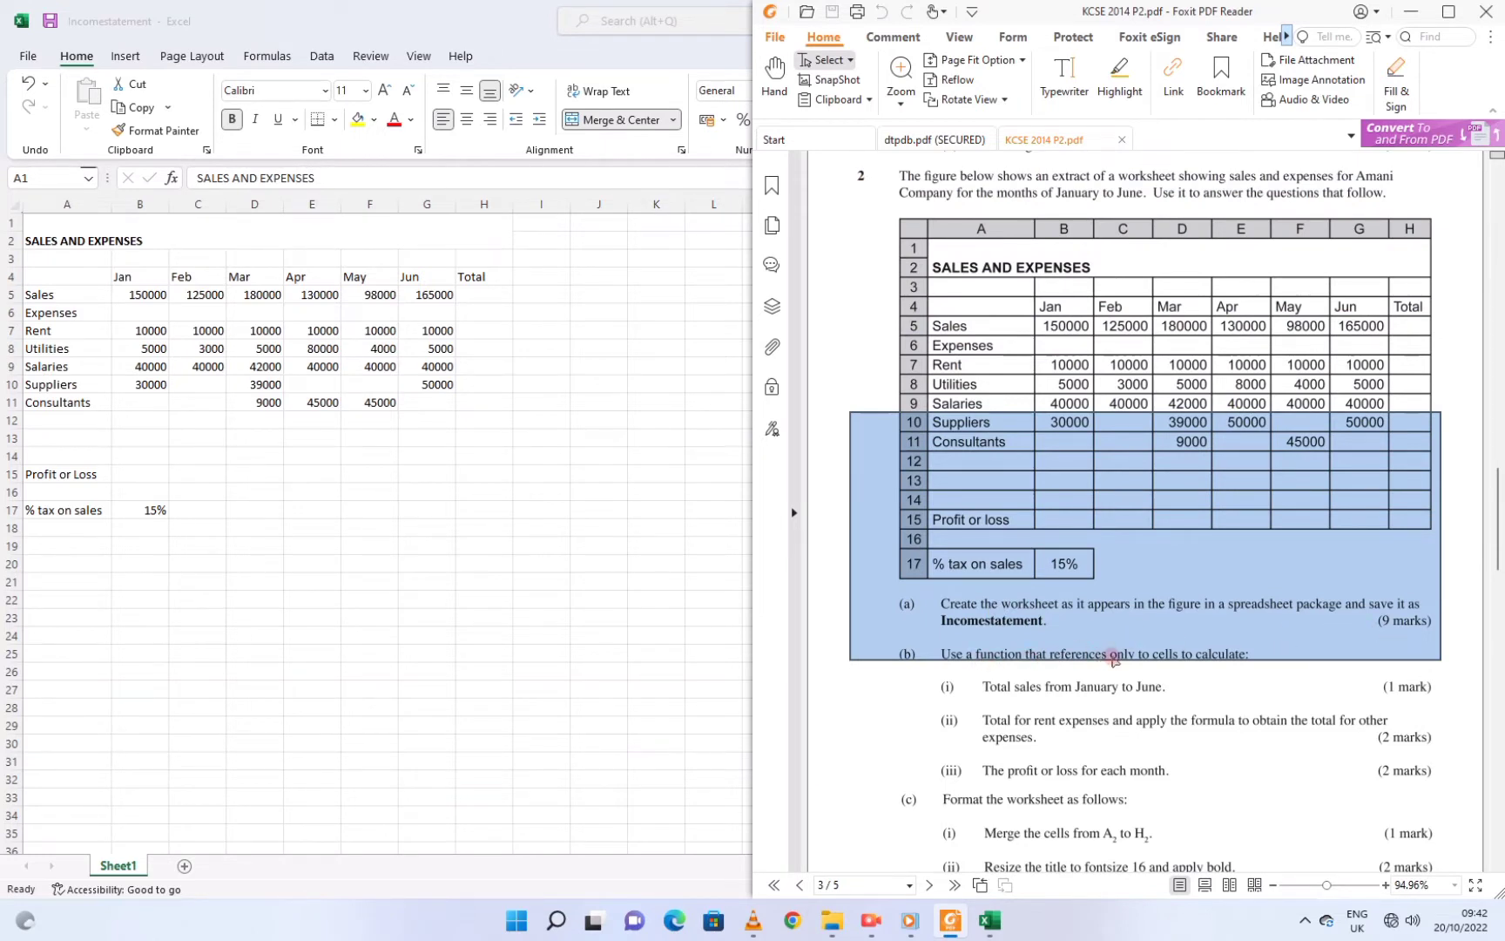
pyautogui.click(1084, 694)
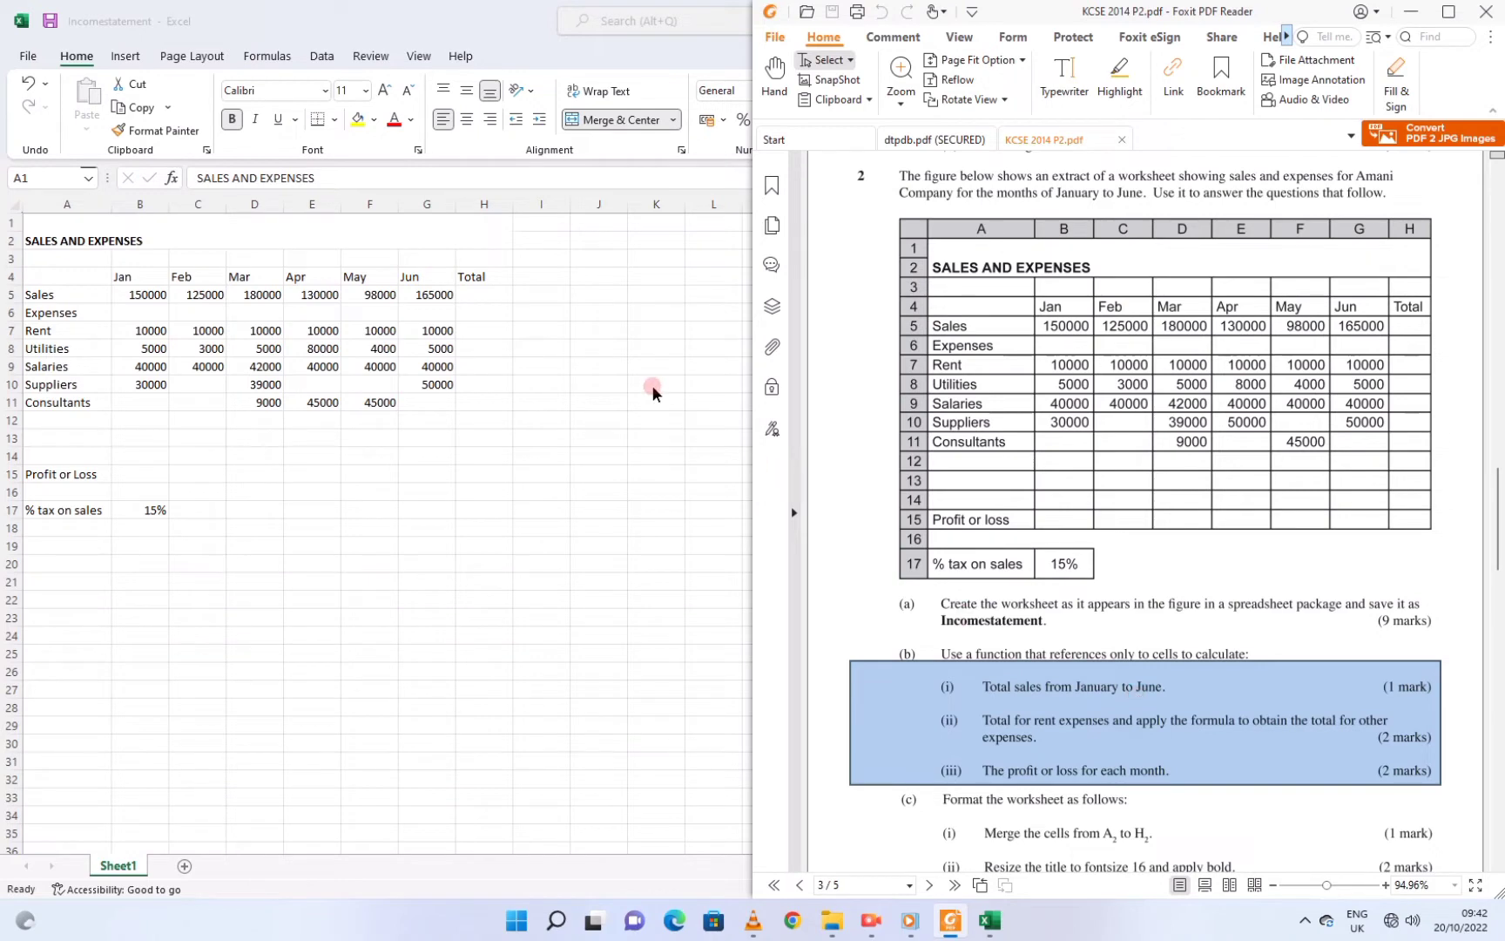
pyautogui.hotkey('alt', 'Tab')
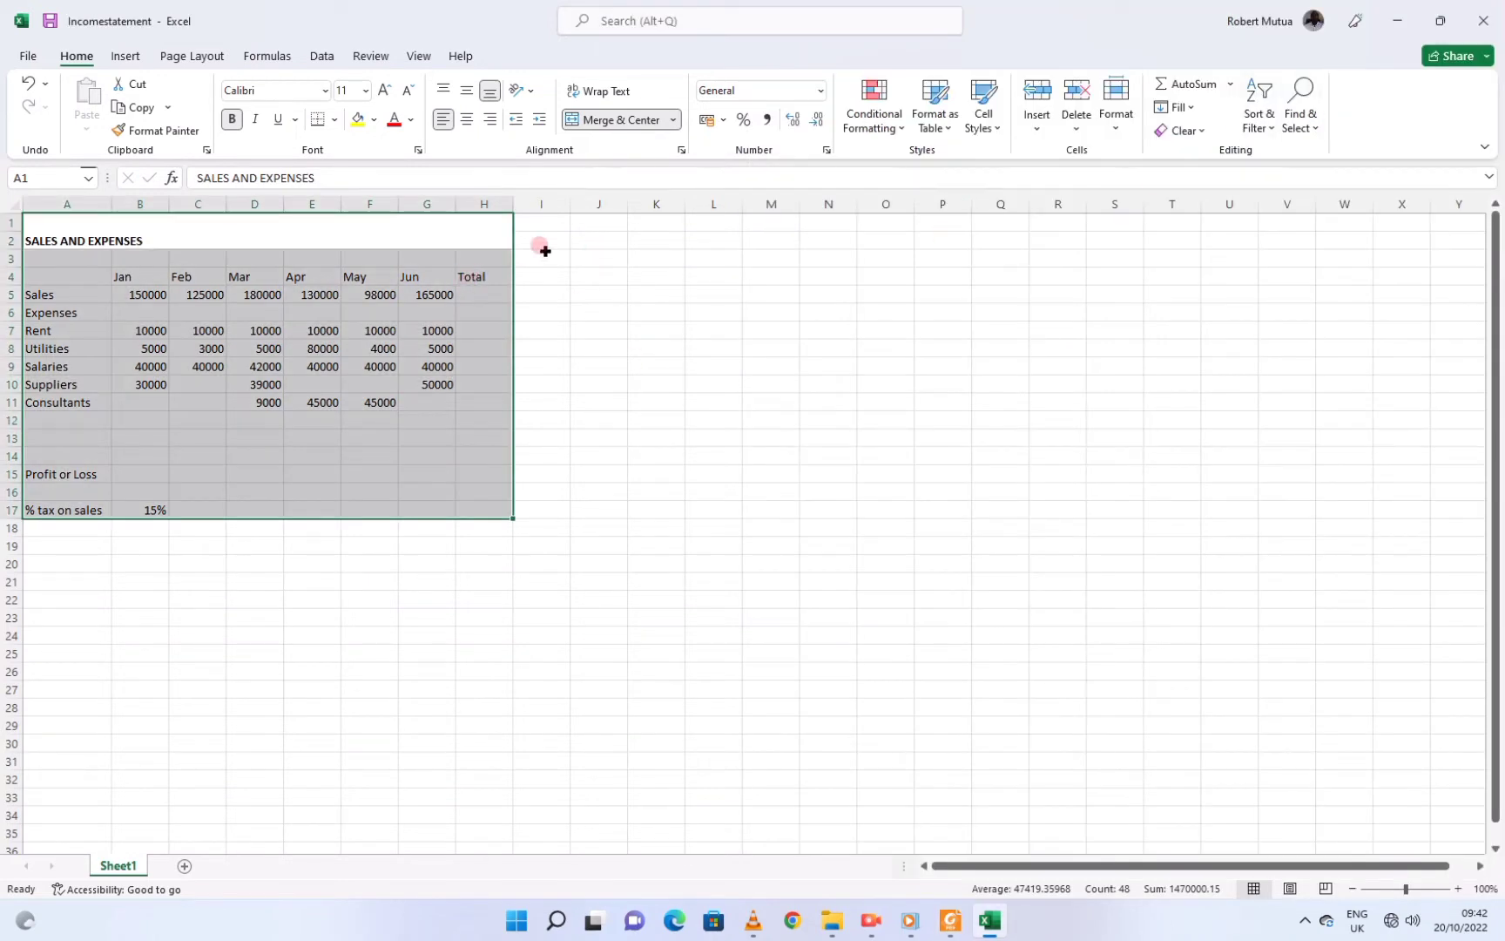
pyautogui.click(543, 255)
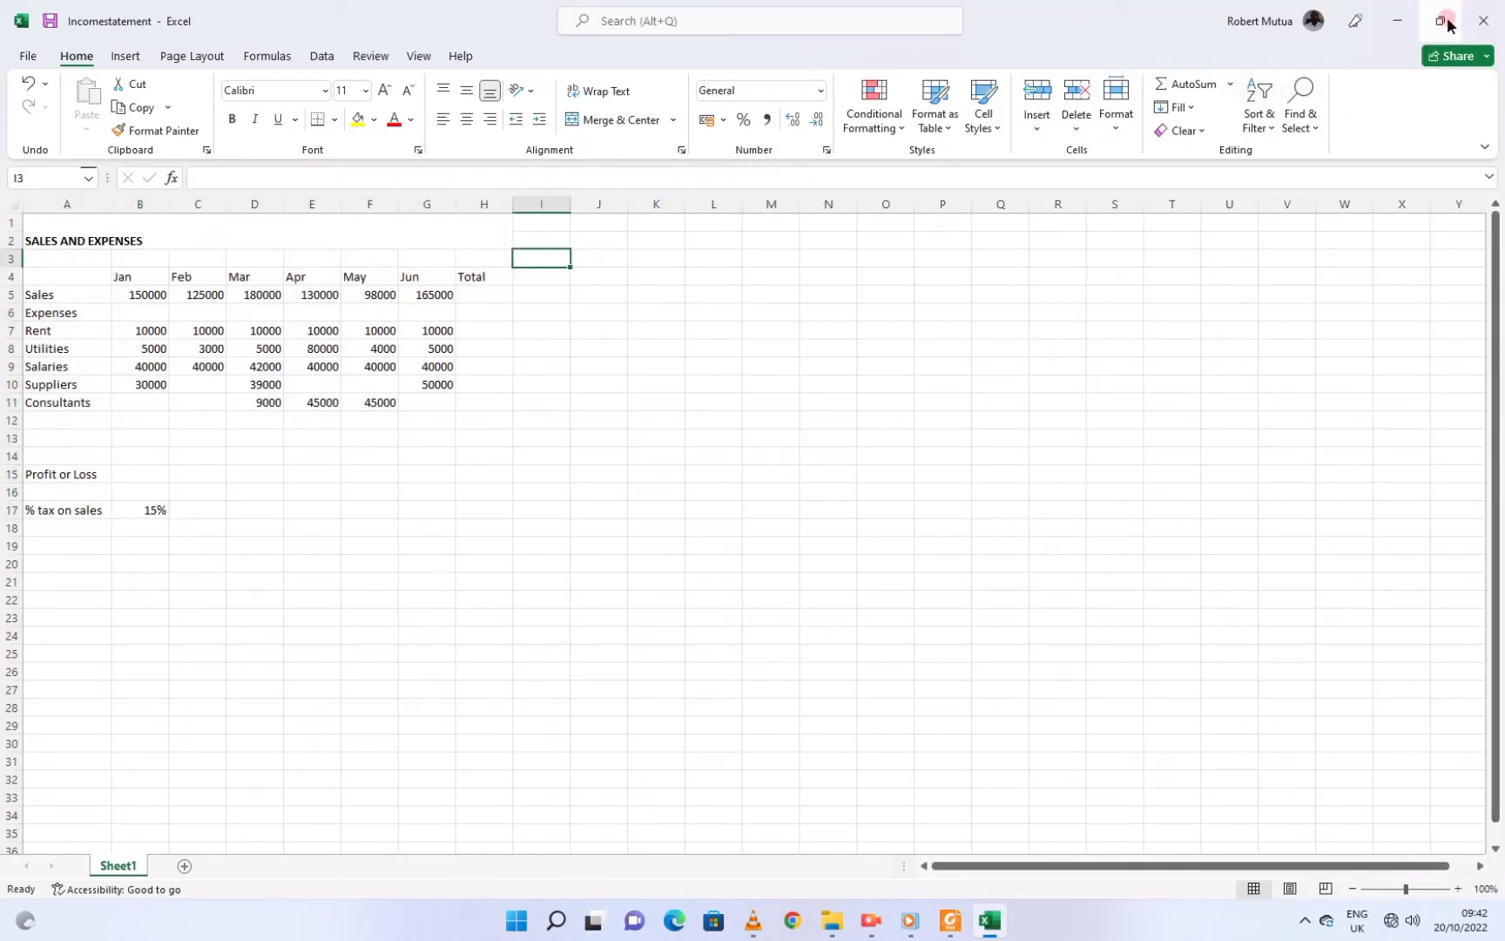
pyautogui.moveTo(1448, 24)
pyautogui.click(1333, 63)
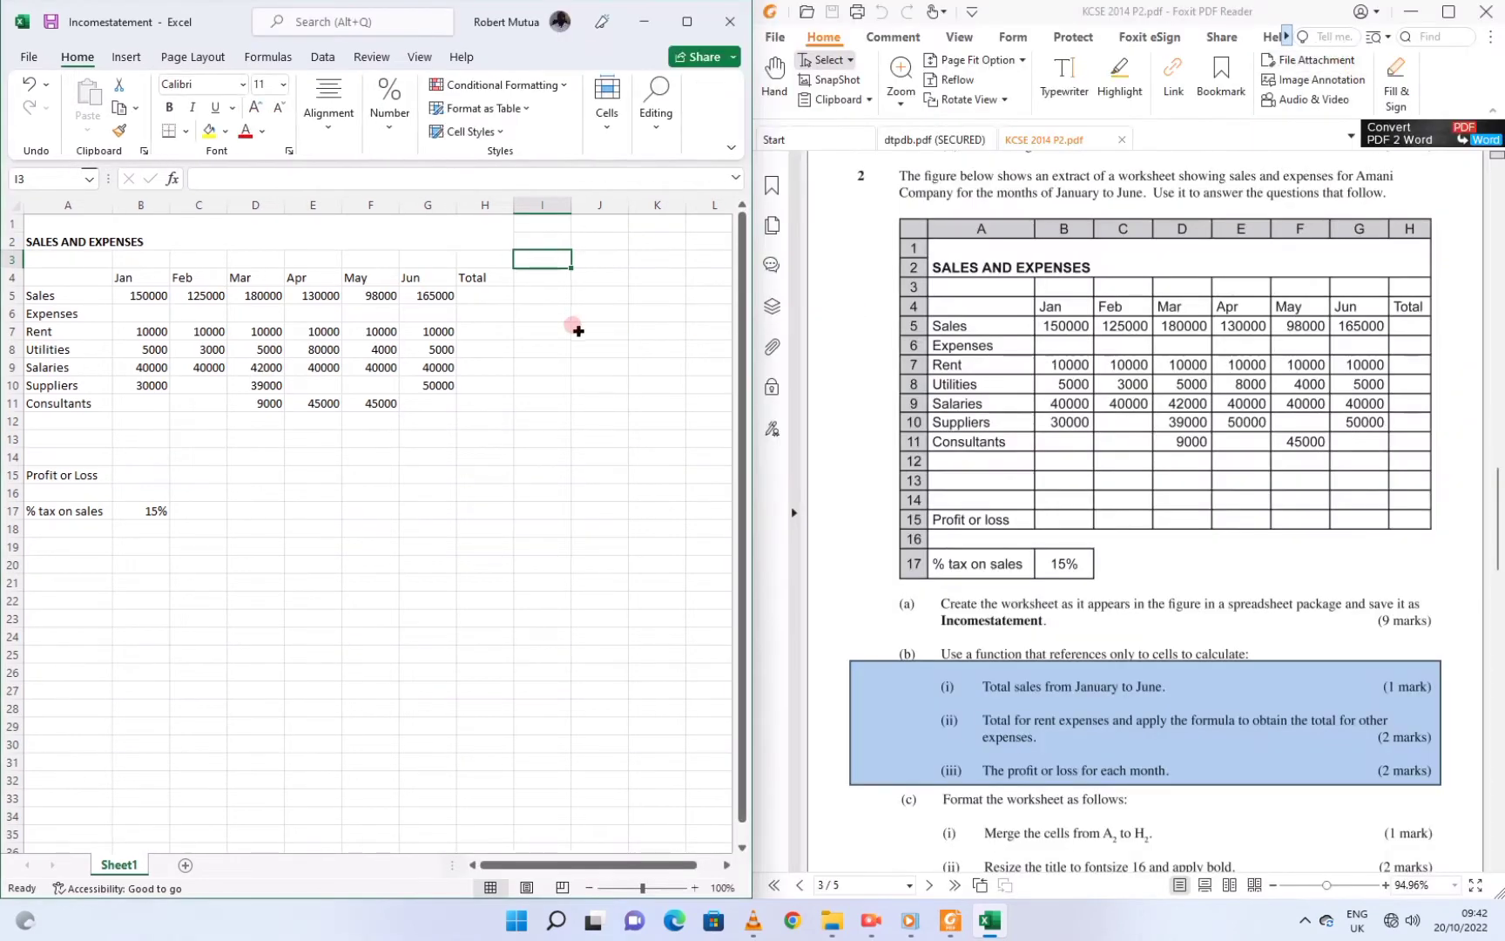
# Enter =SUM(B5:G5) in H5 for total sales of 848000
pyautogui.click(483, 290)
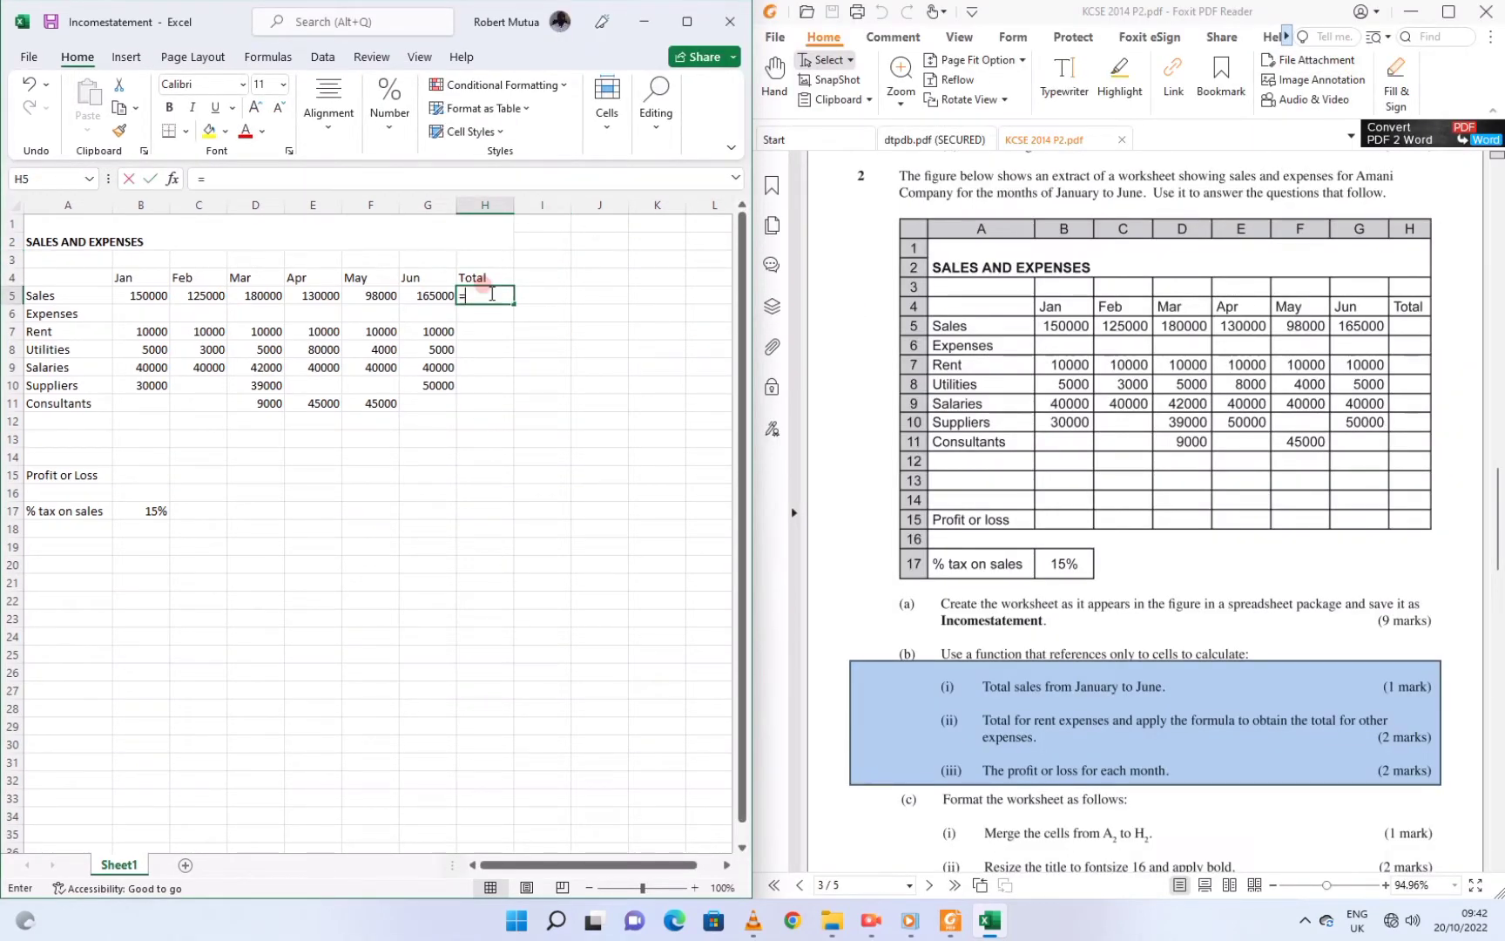
pyautogui.write('=sumn')
pyautogui.press('BackSpace')
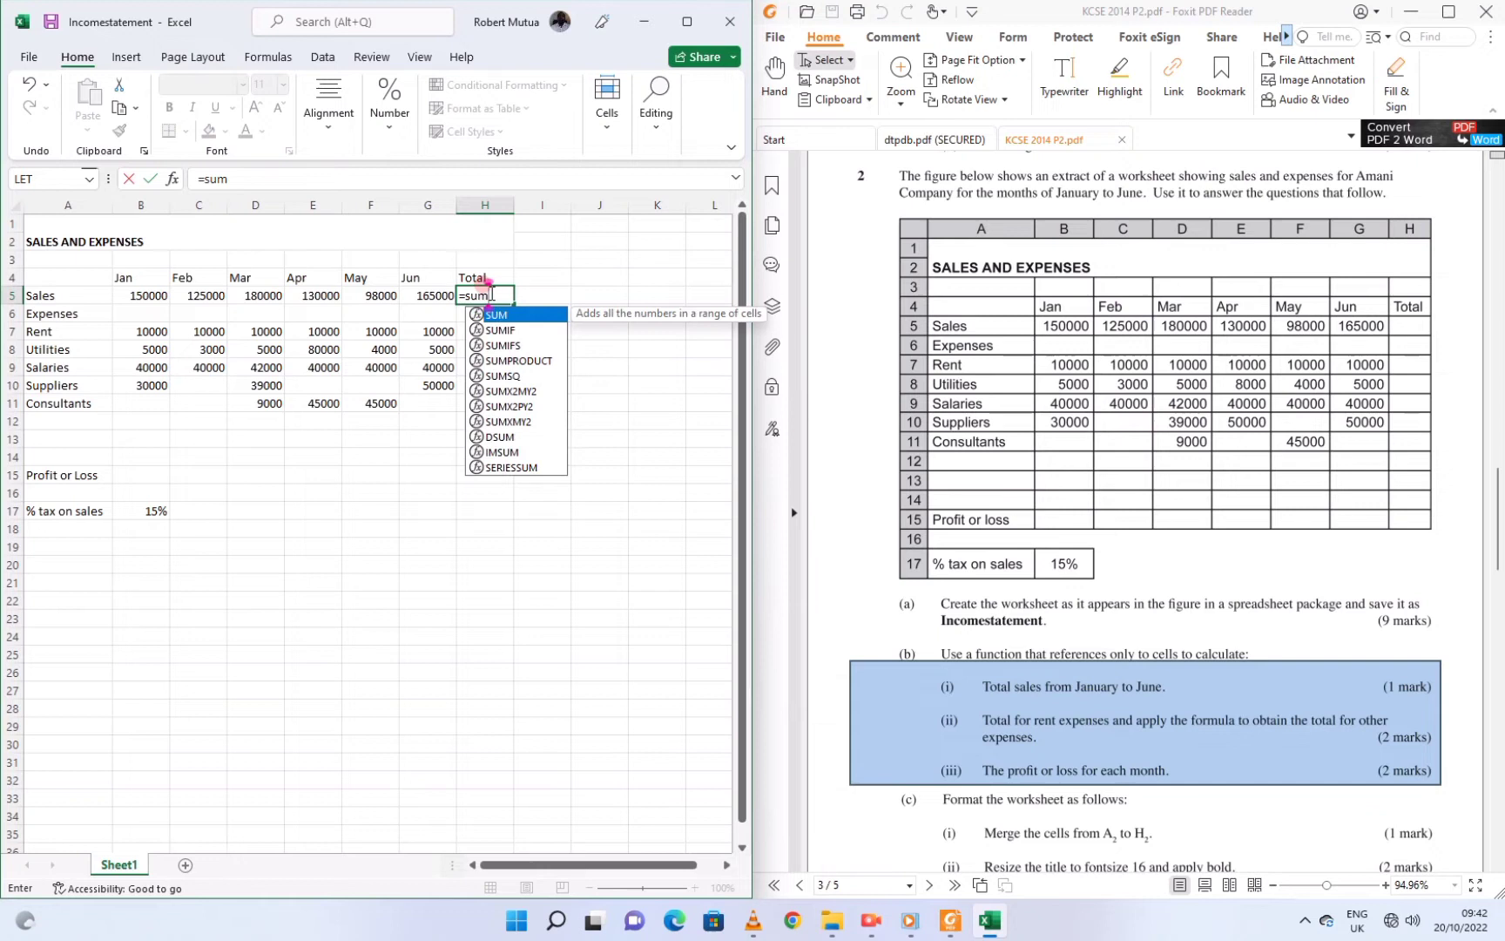
pyautogui.write('(')
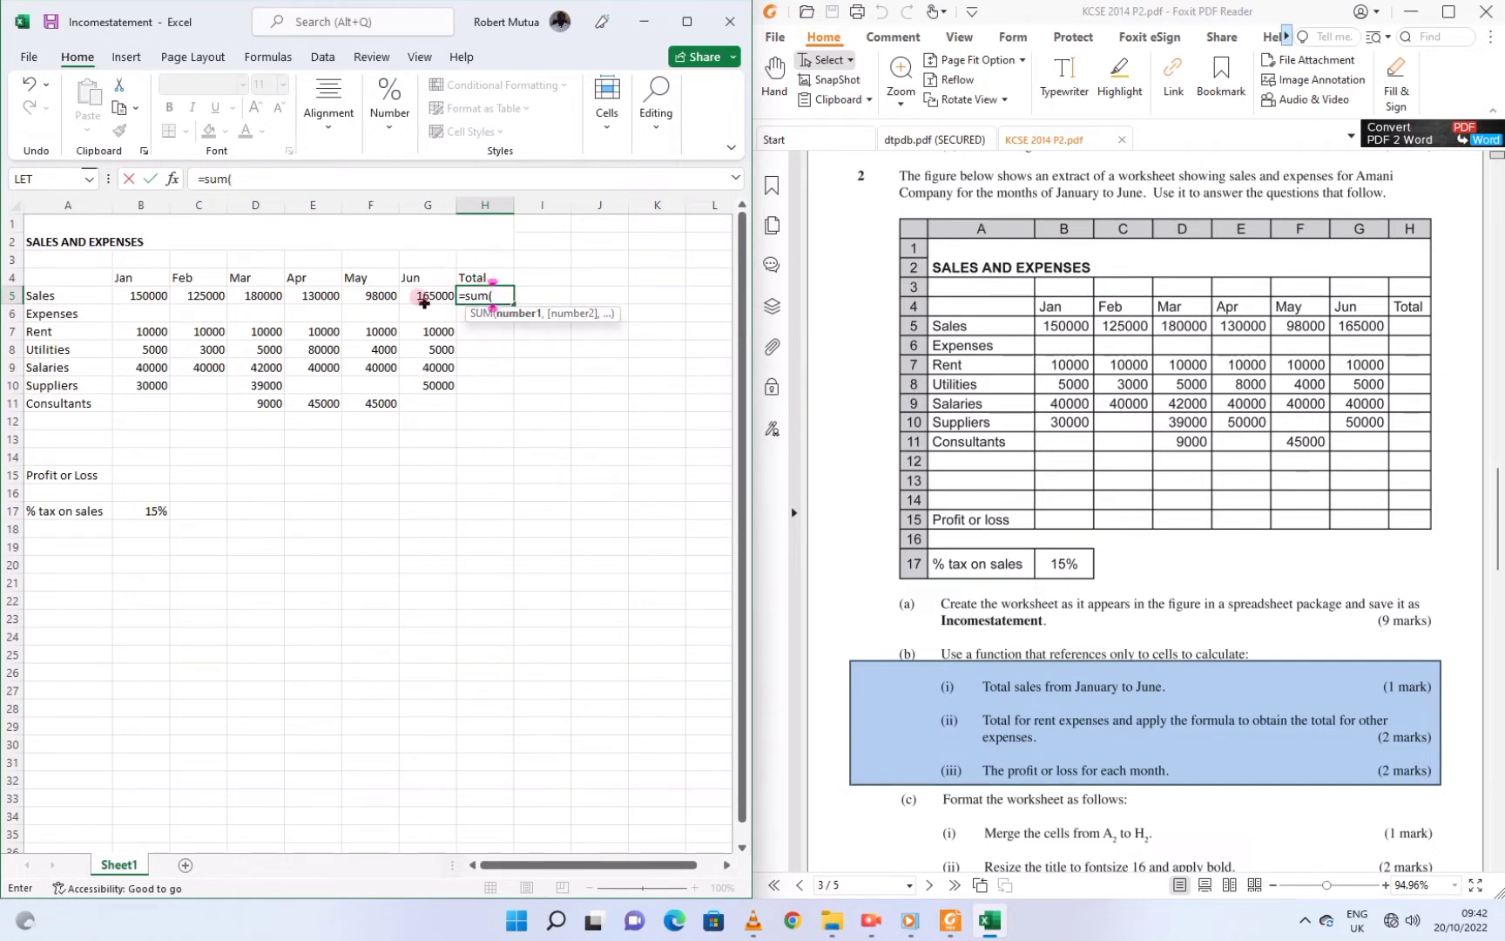
pyautogui.moveTo(130, 295); pyautogui.dragTo(408, 298)
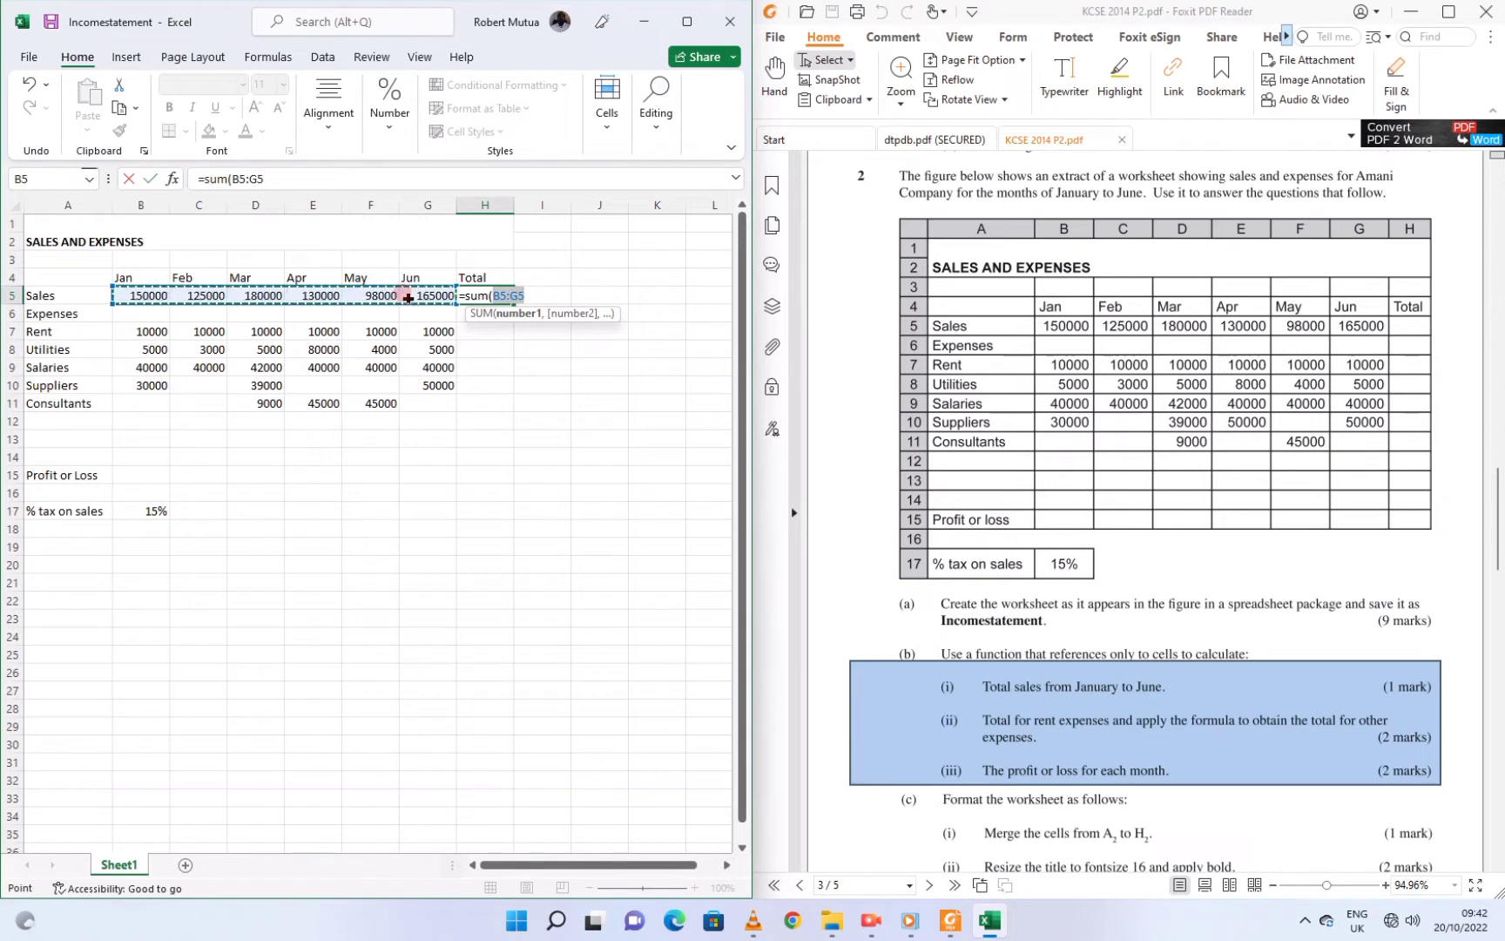
pyautogui.write(')')
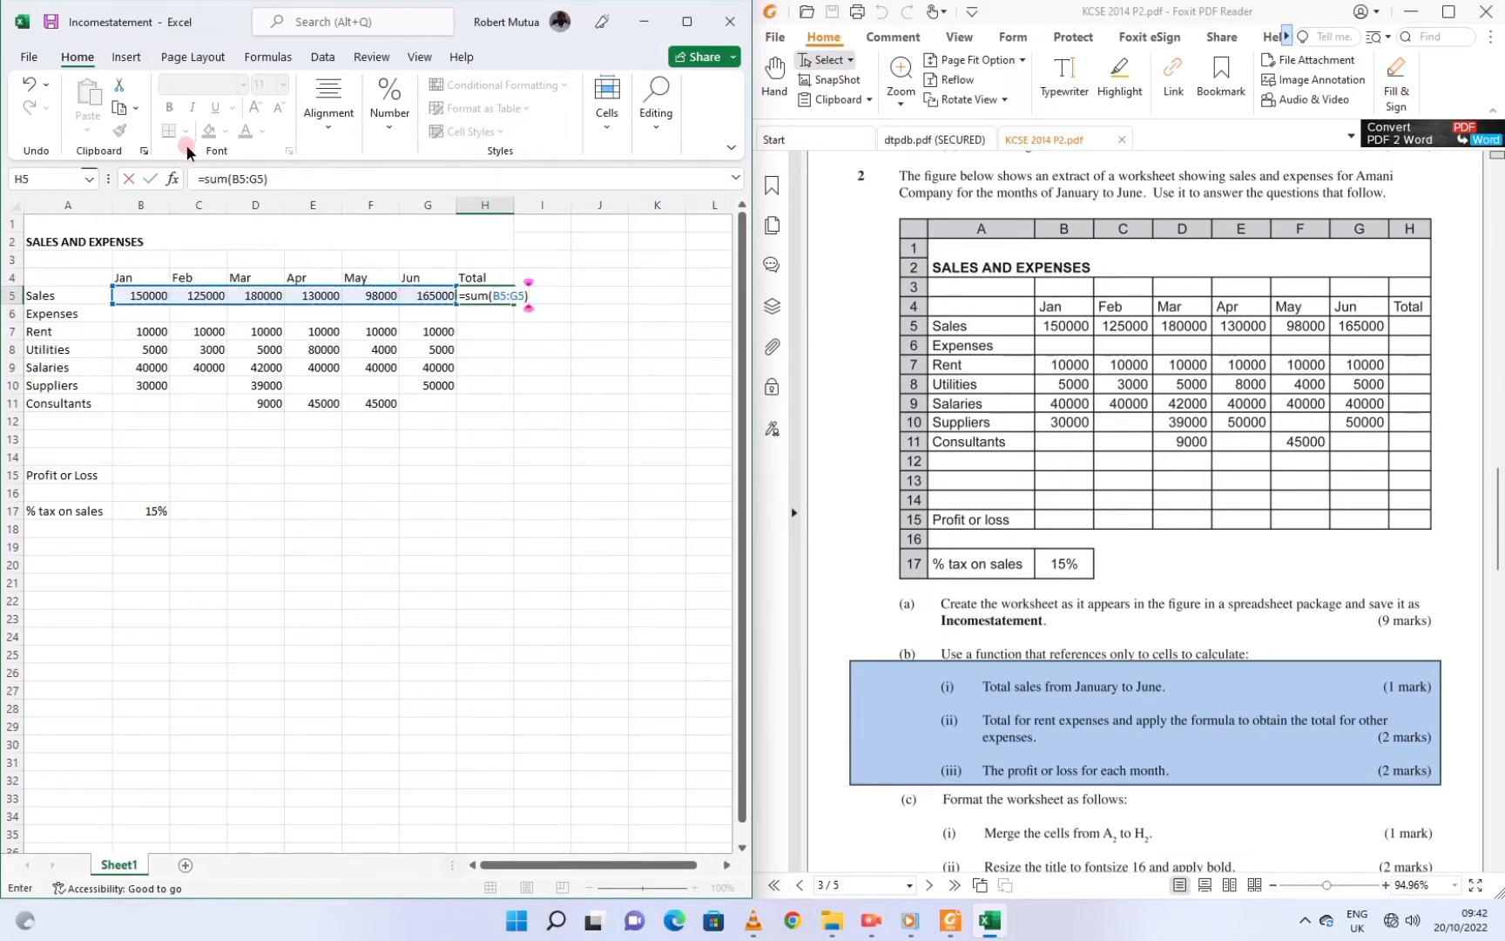
pyautogui.press('Return')
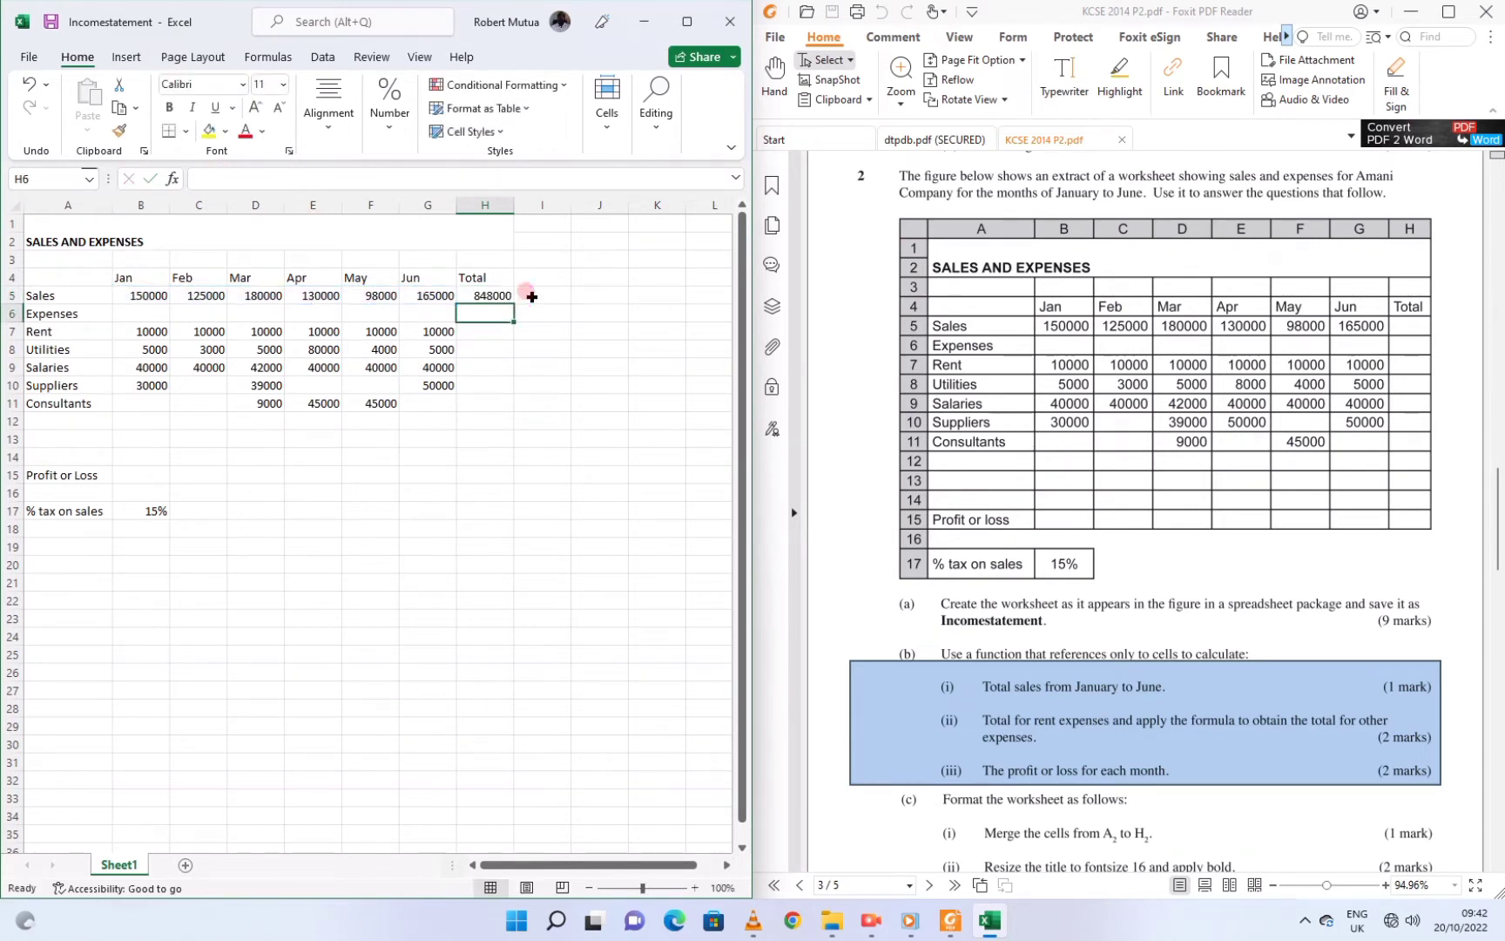
# Enter =SUM(B7:G7) in H7 and fill it down to H11 for the expense totals
pyautogui.click(469, 325)
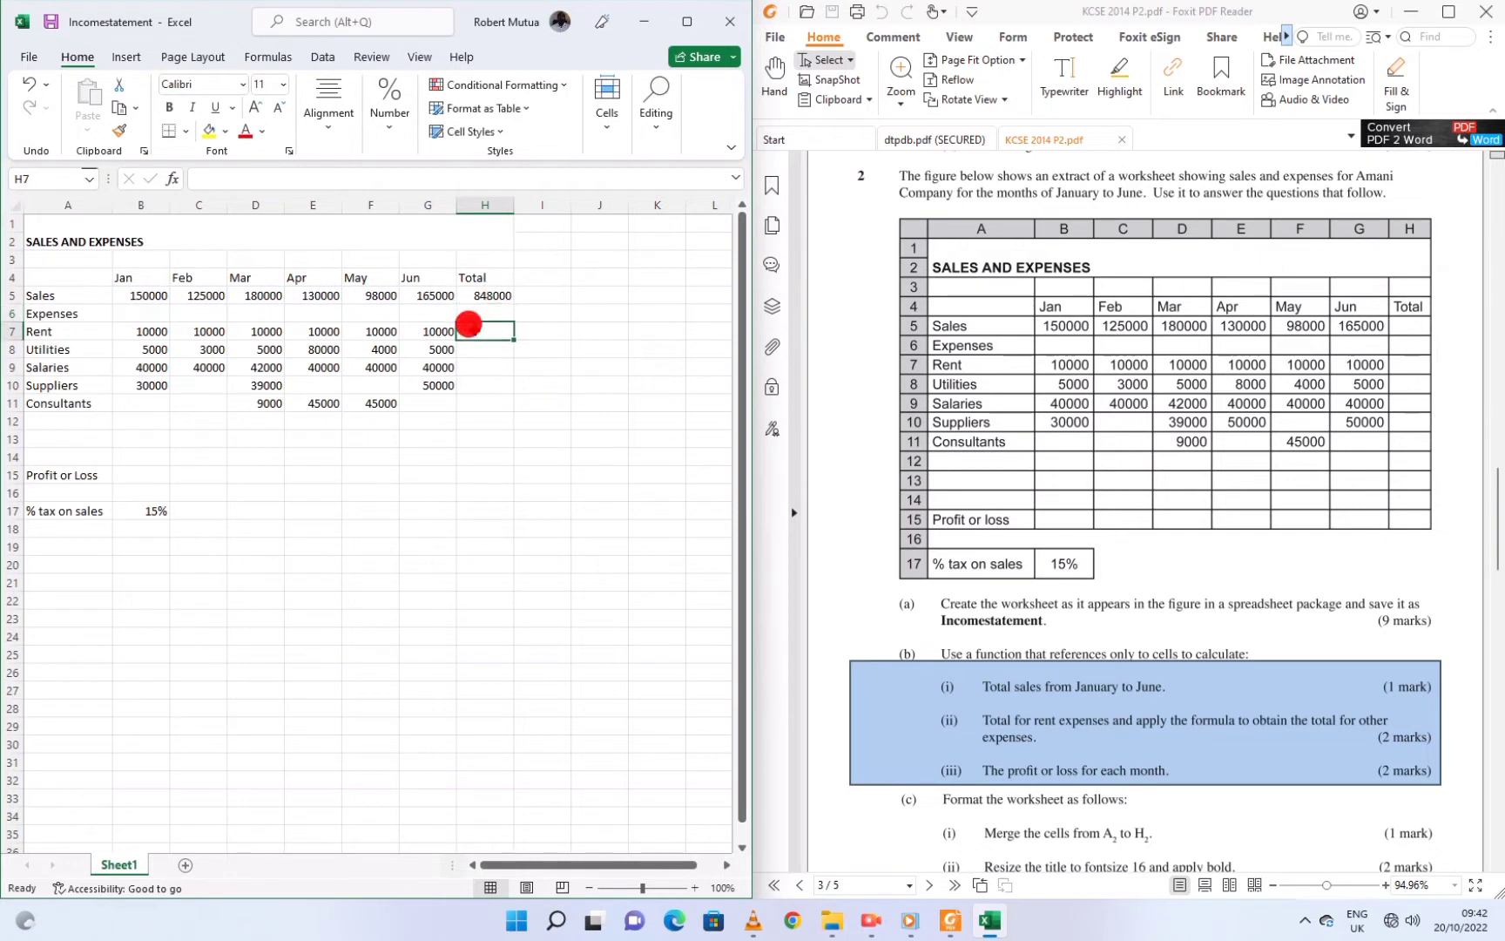
pyautogui.write('=sum')
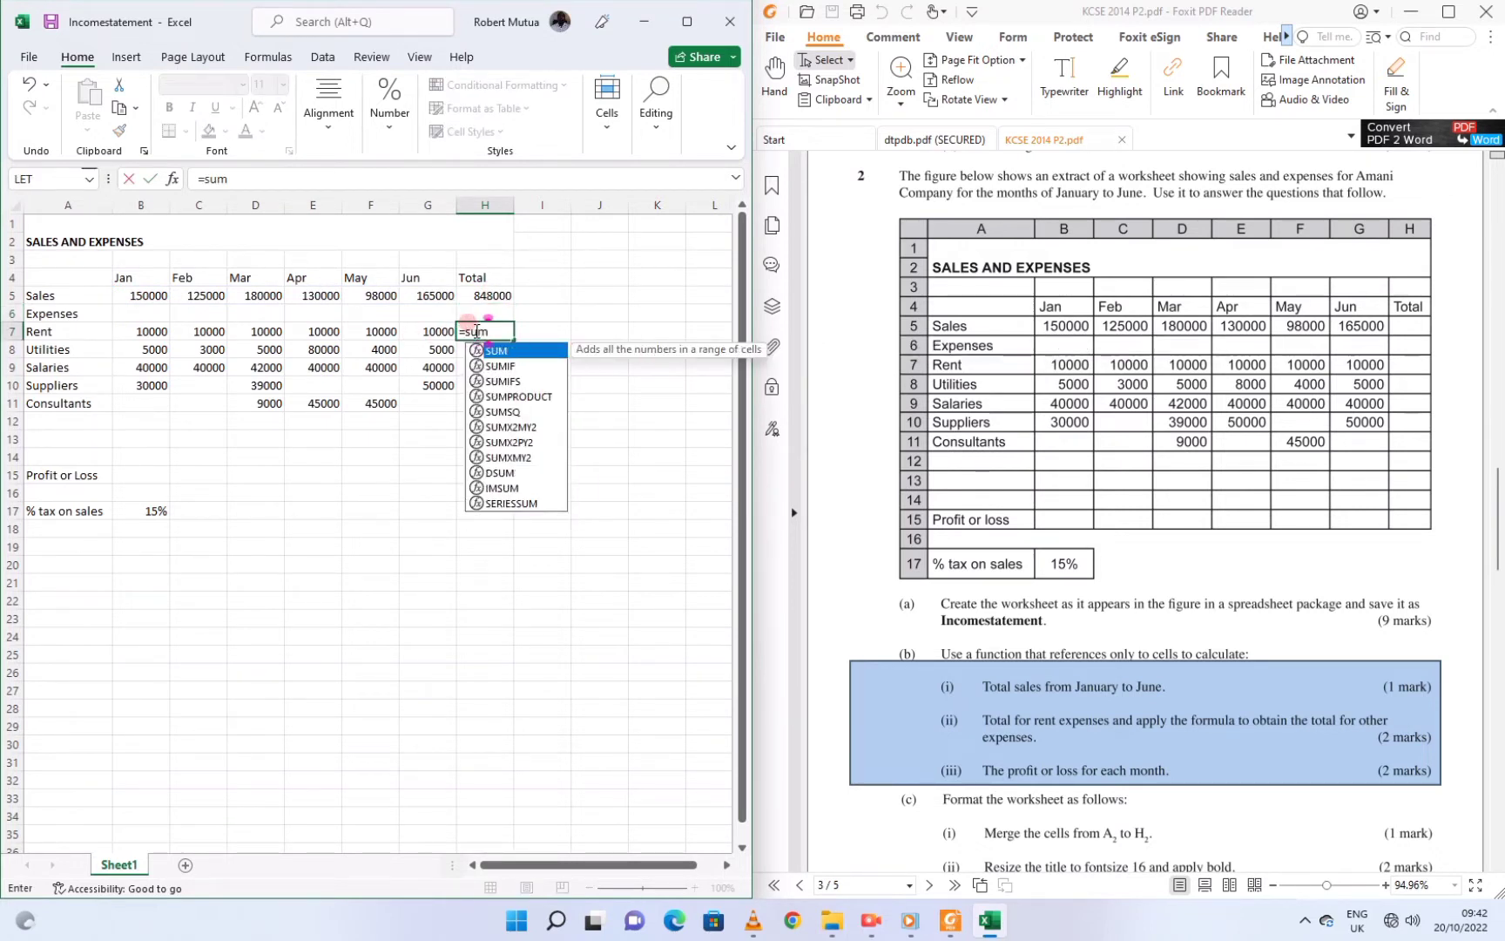
pyautogui.write('(')
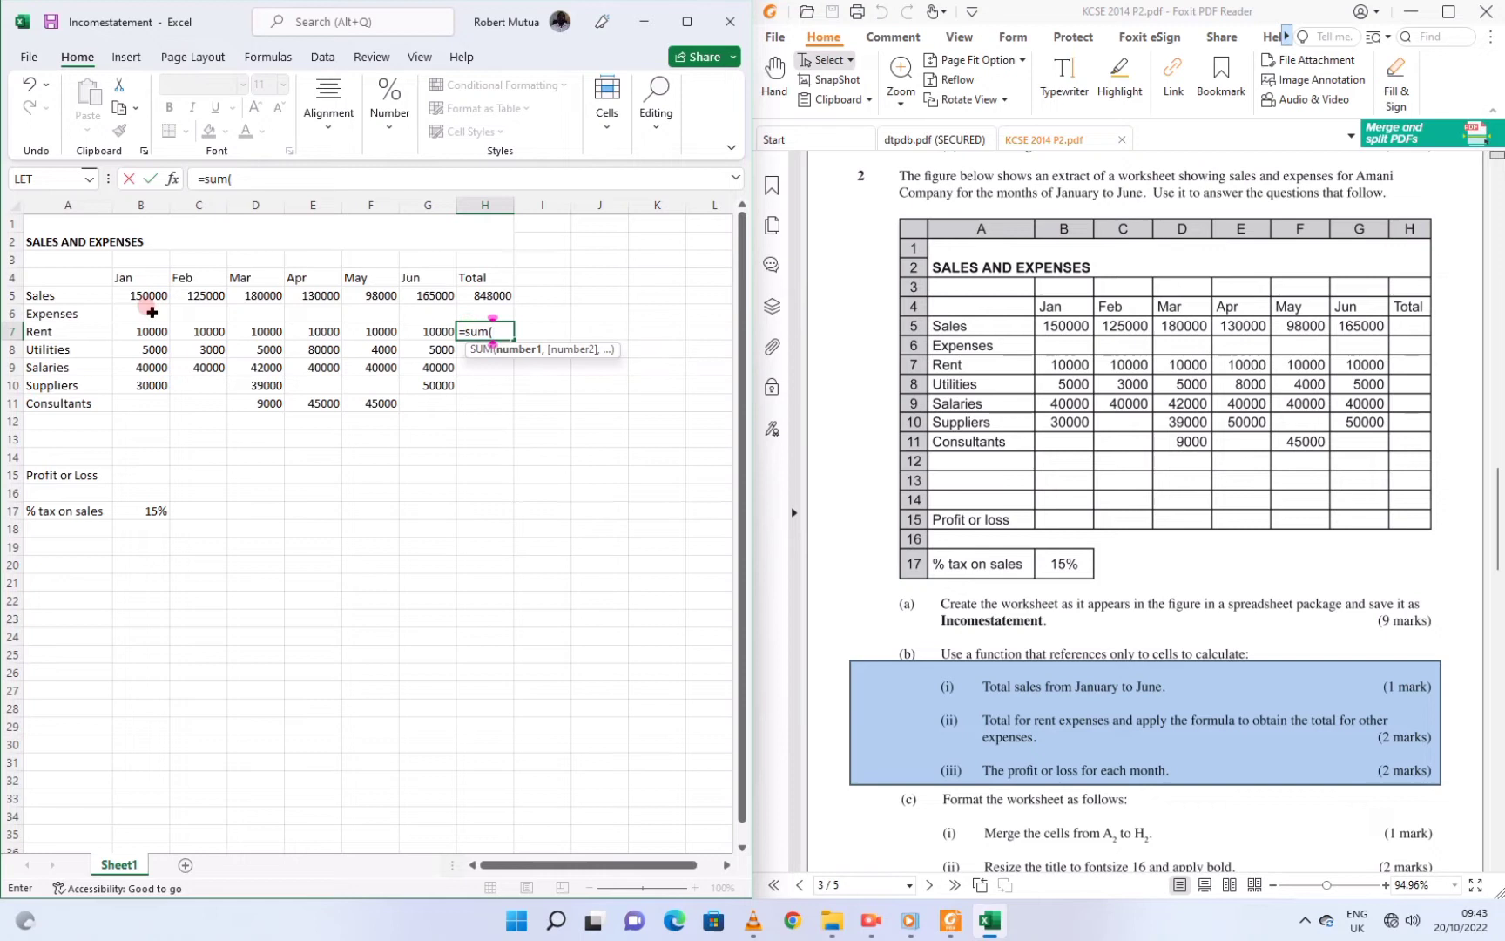
pyautogui.moveTo(152, 326); pyautogui.dragTo(401, 330)
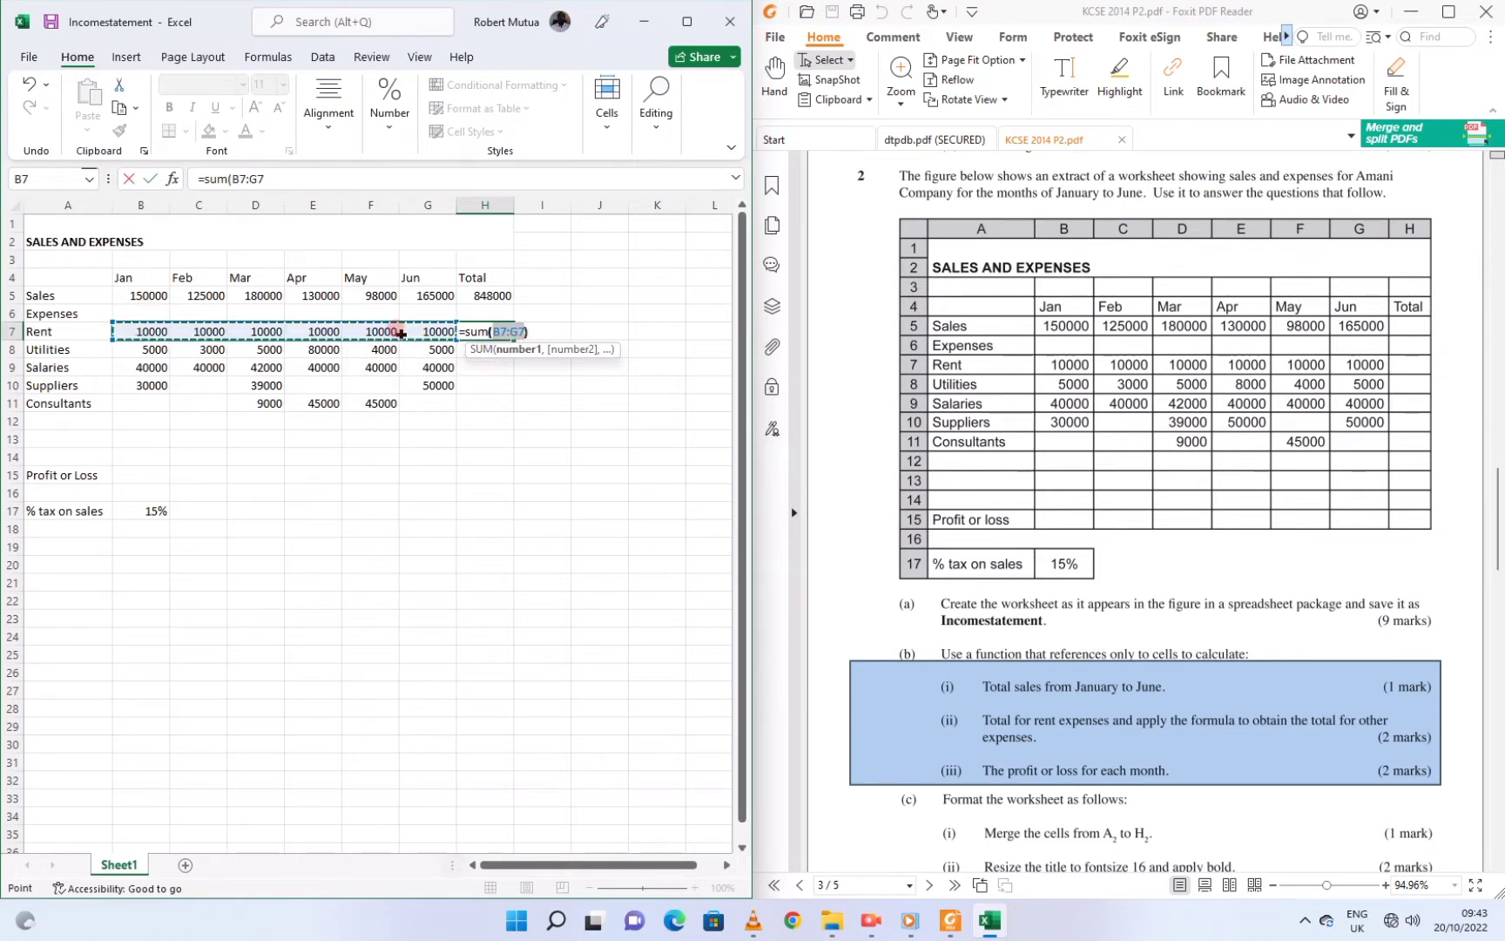
pyautogui.write(')')
pyautogui.press('Return')
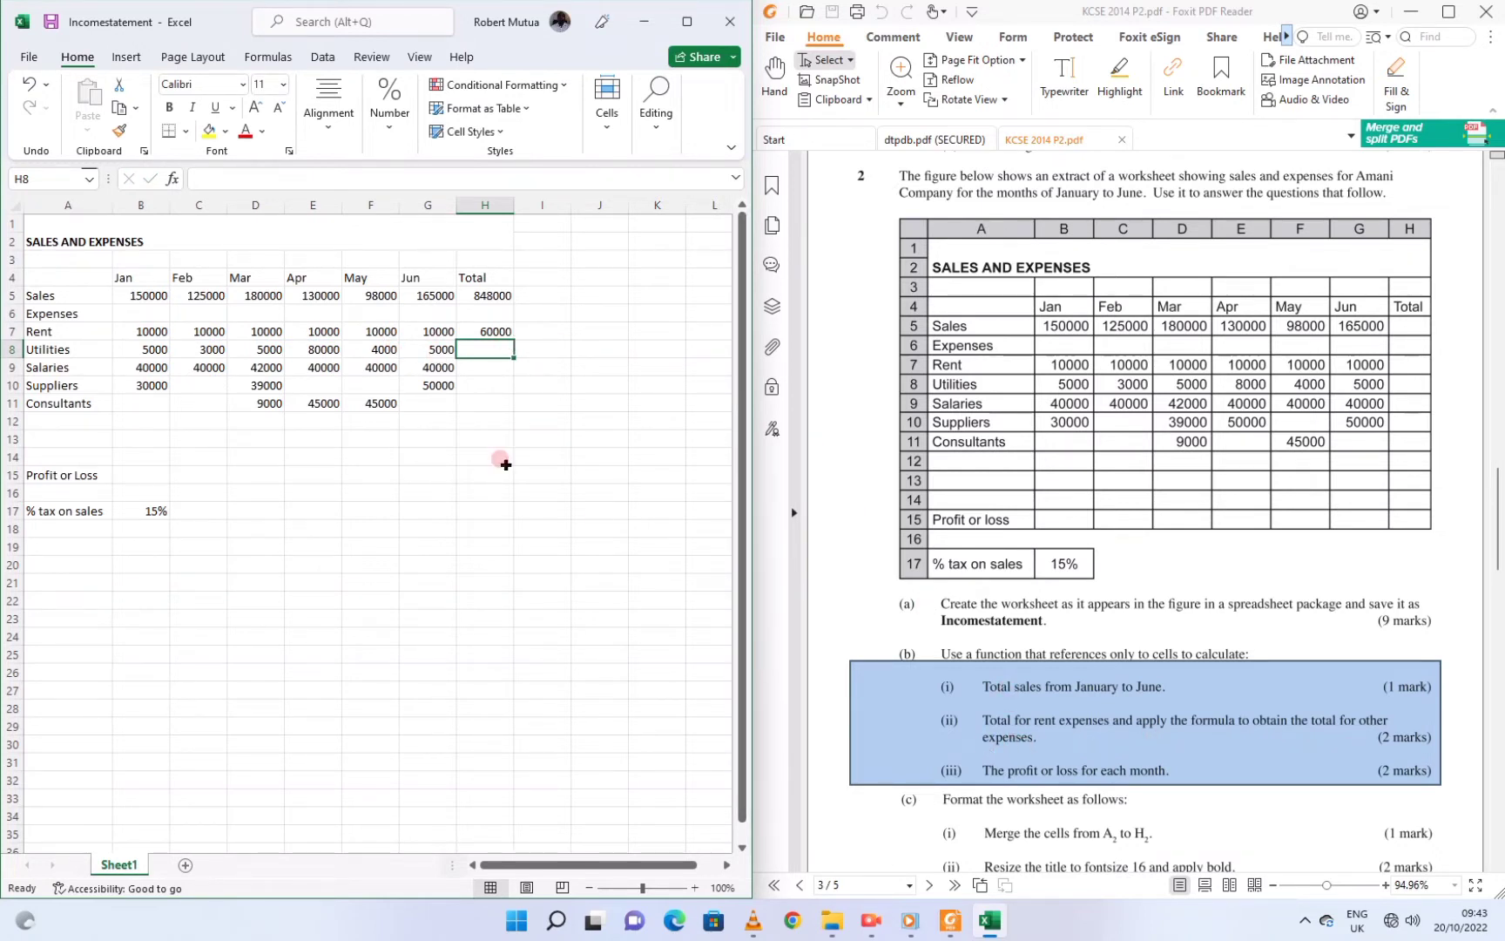
pyautogui.click(491, 330)
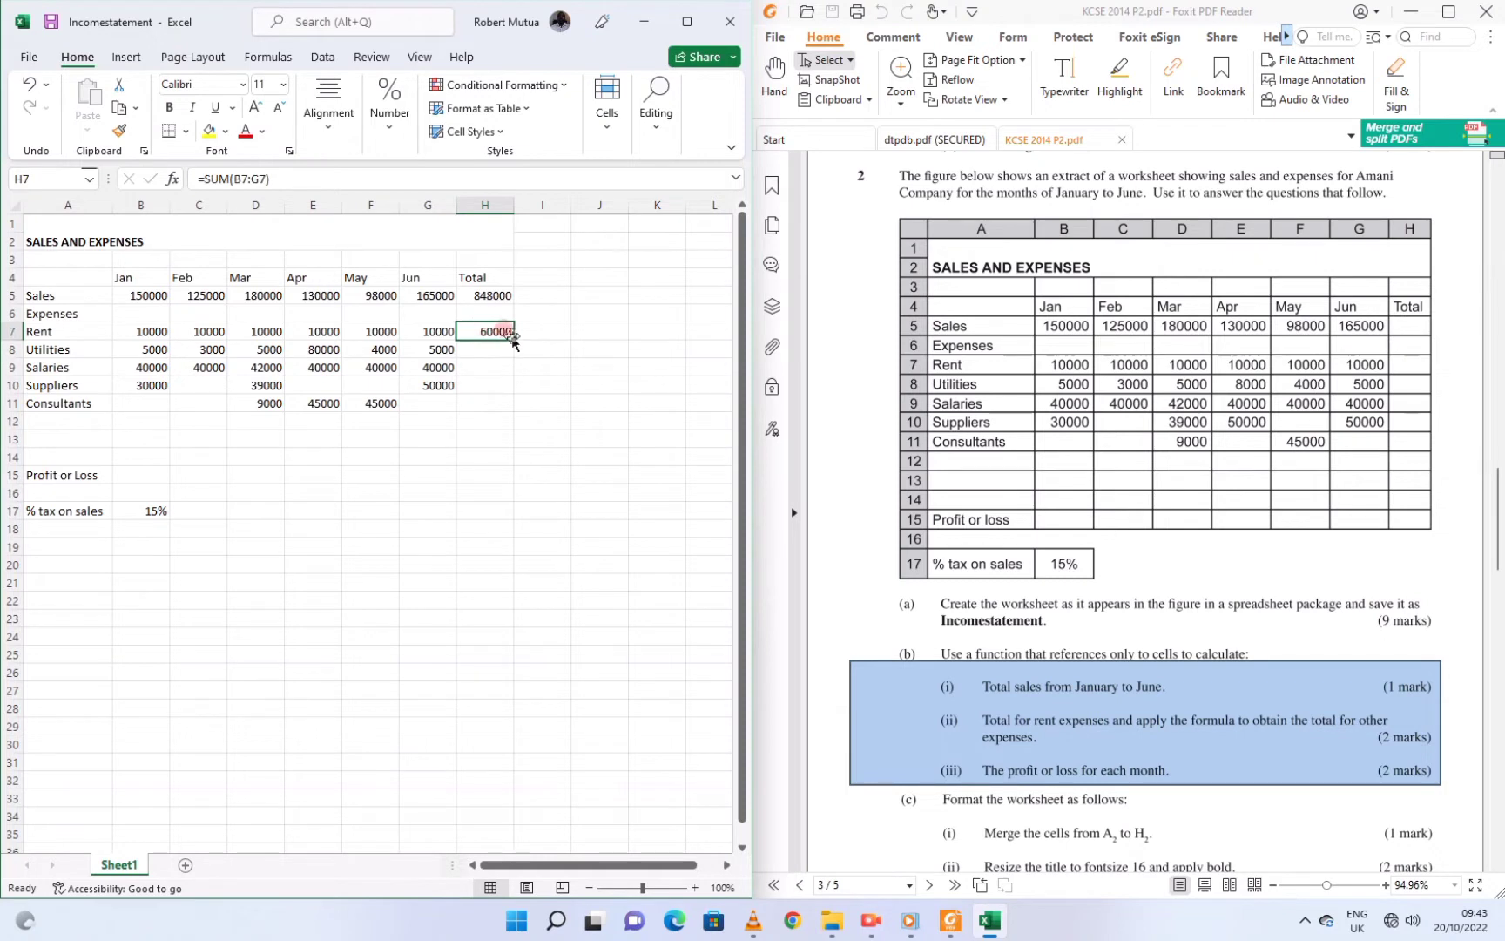
pyautogui.moveTo(516, 338); pyautogui.dragTo(514, 407)
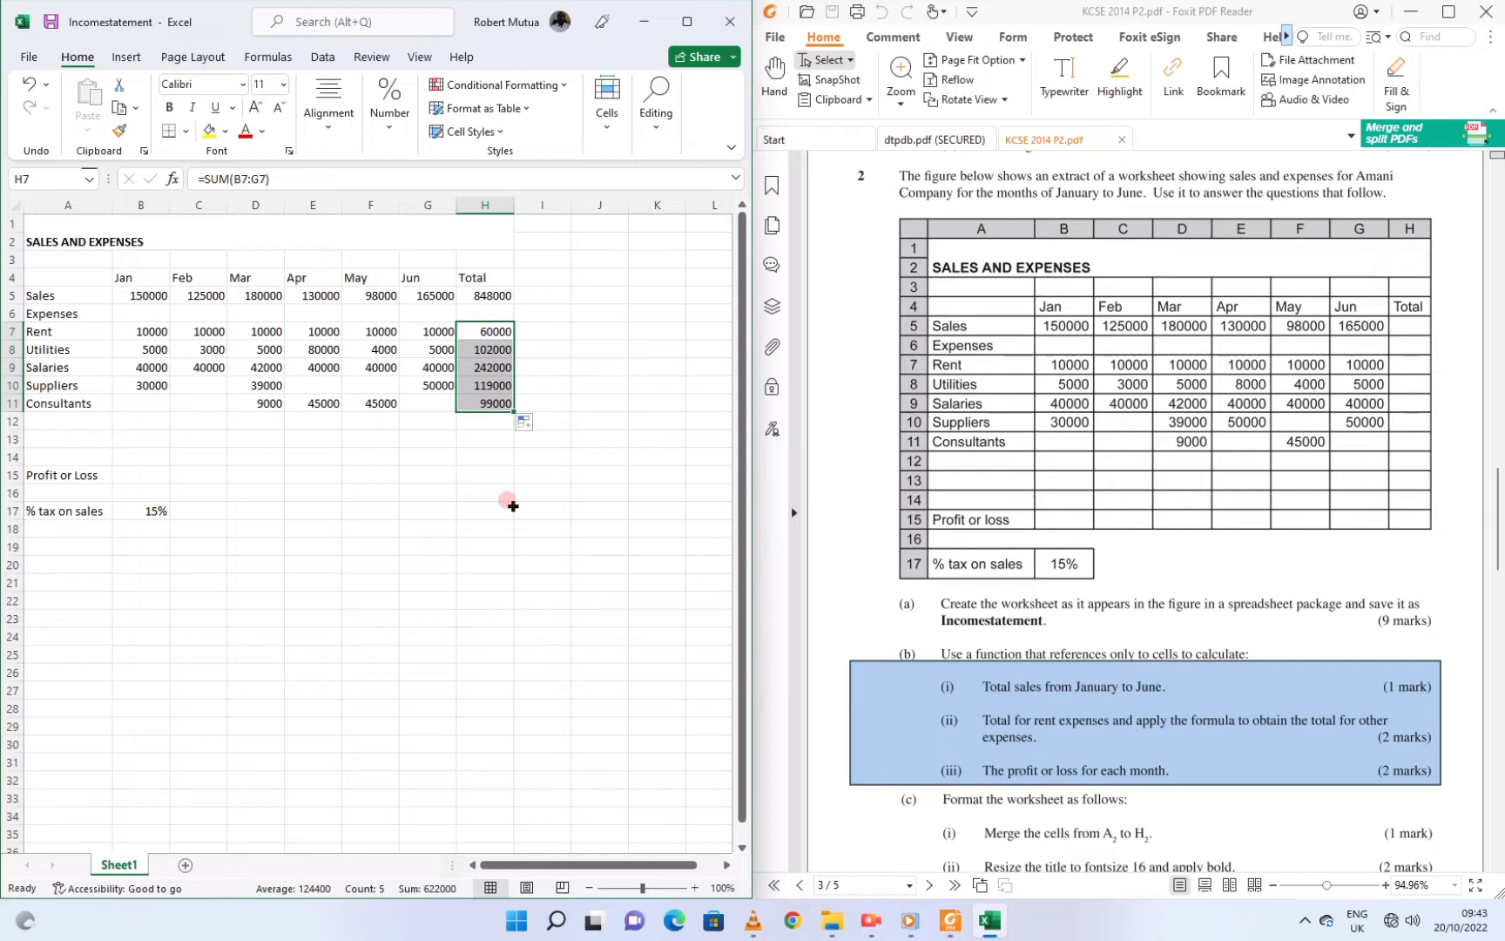
pyautogui.click(472, 400)
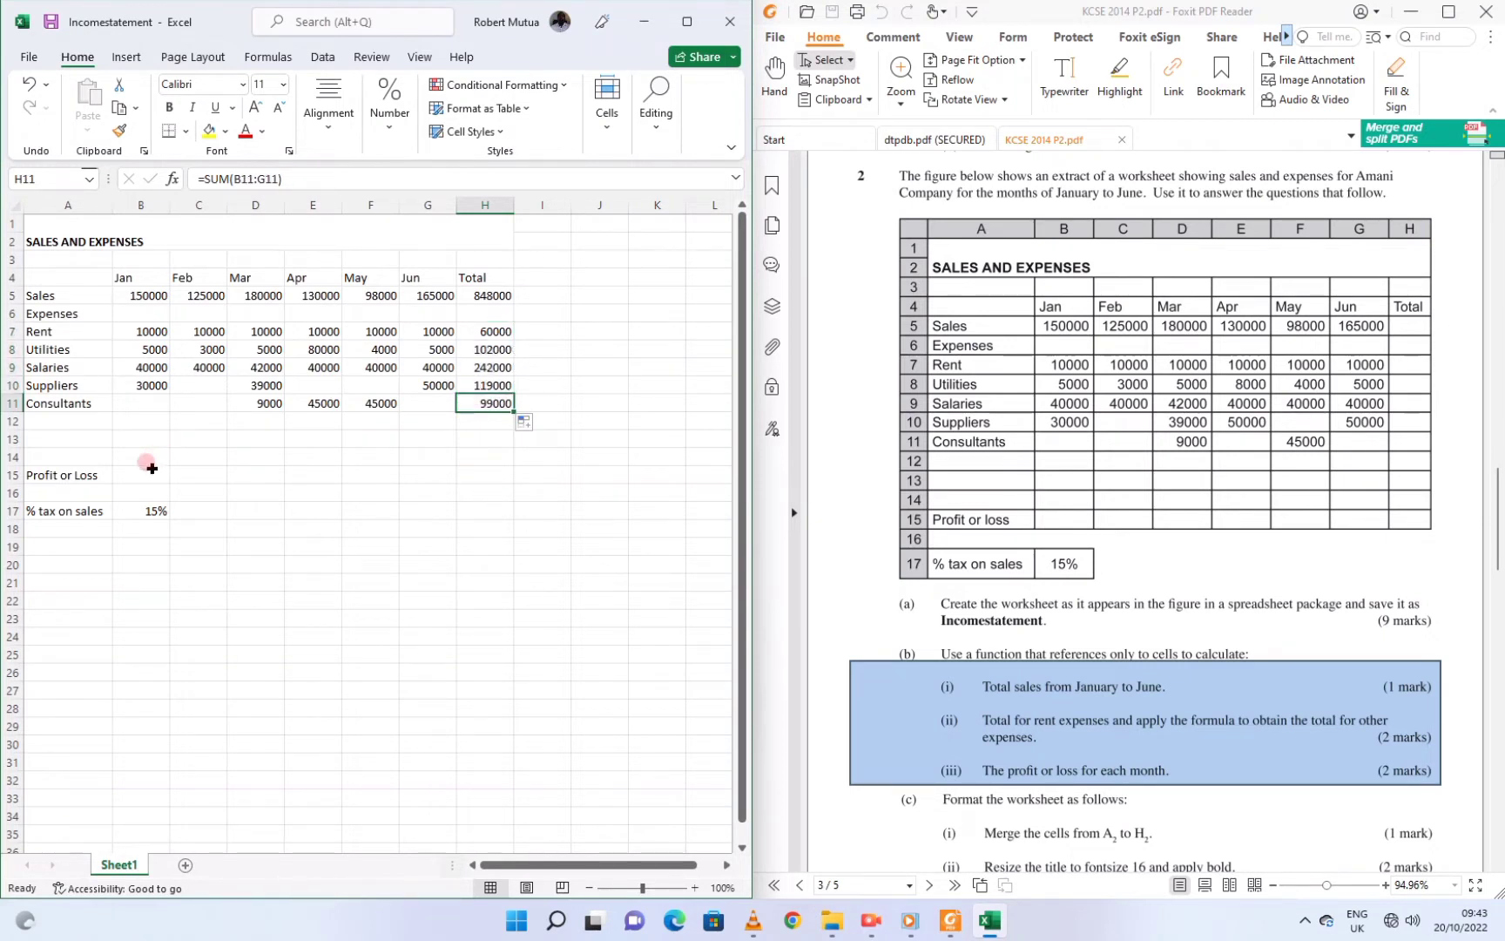
# Enter =B5-SUM(B7:B10) in B15 for January's profit or loss
pyautogui.click(144, 469)
pyautogui.write('=')
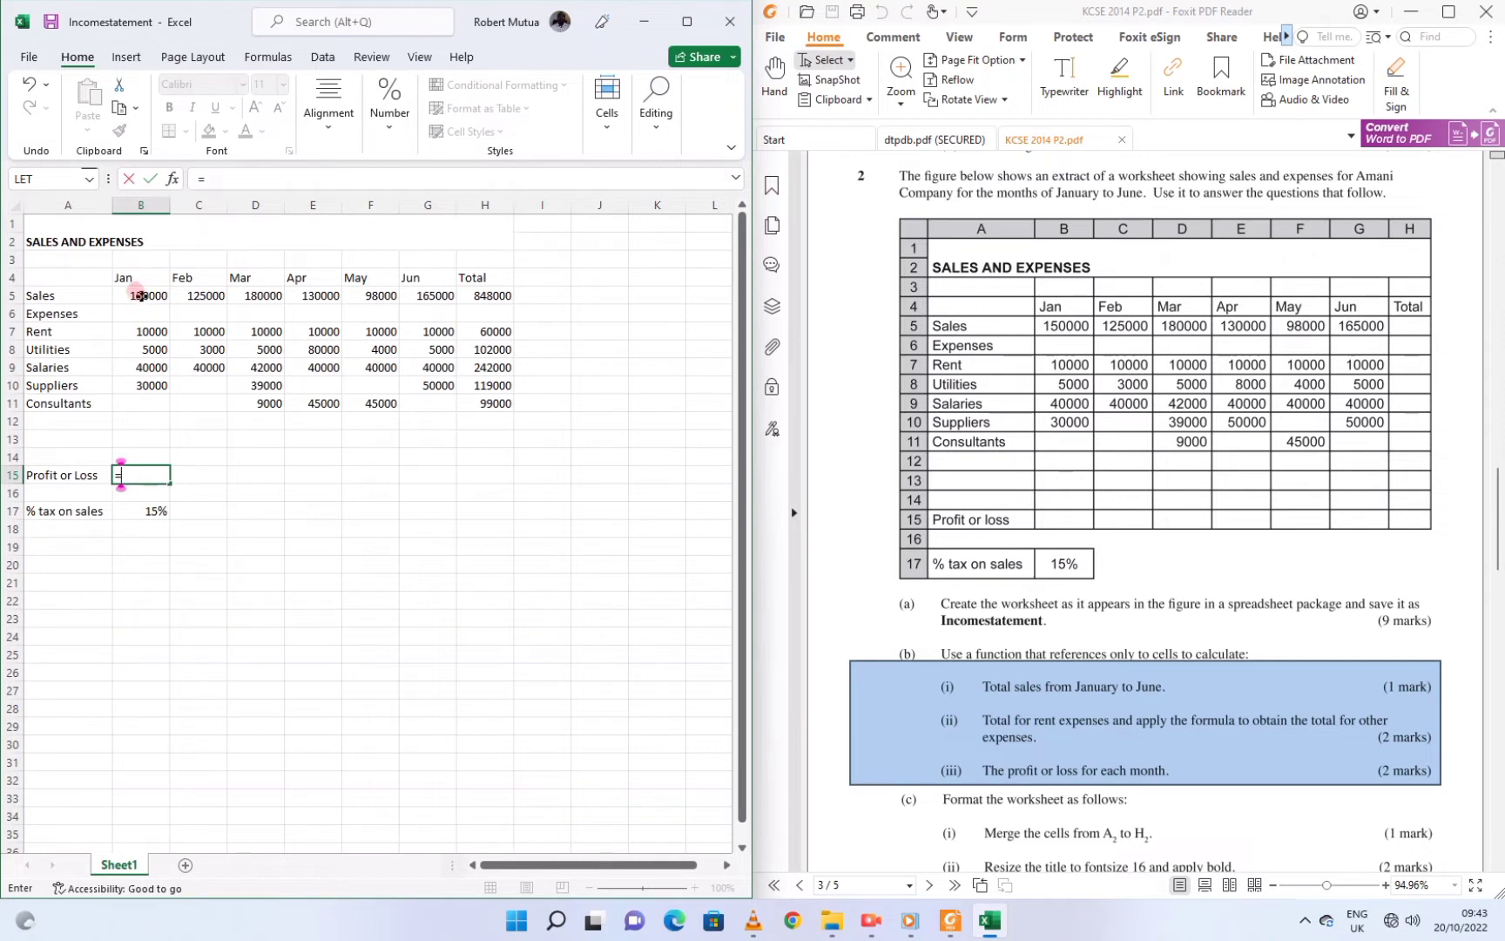
pyautogui.click(141, 297)
pyautogui.write('-')
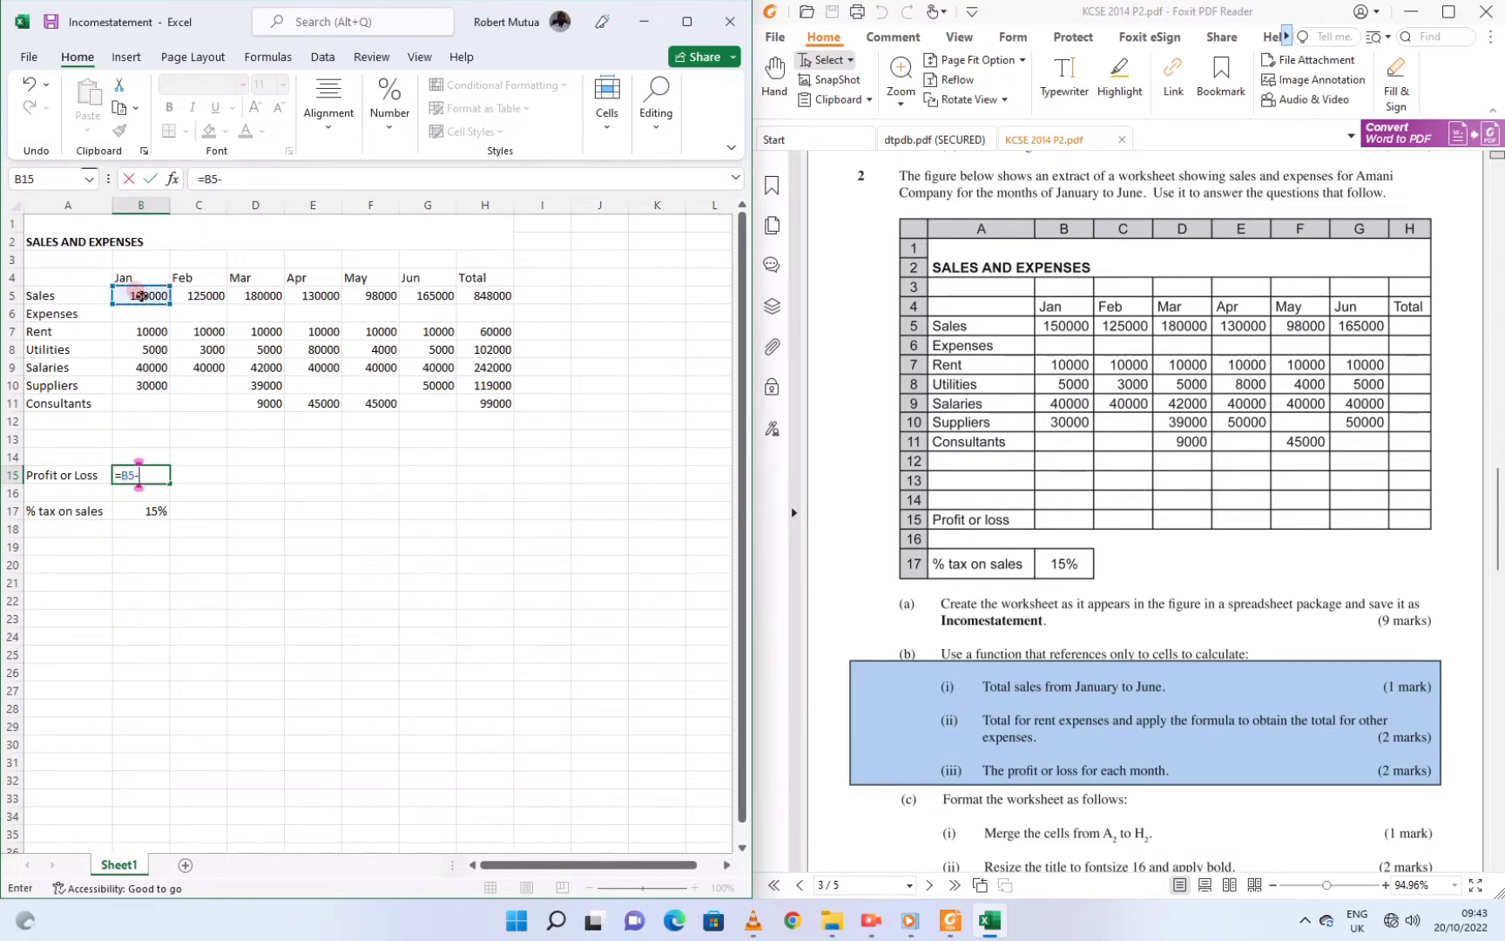
pyautogui.write('Sum')
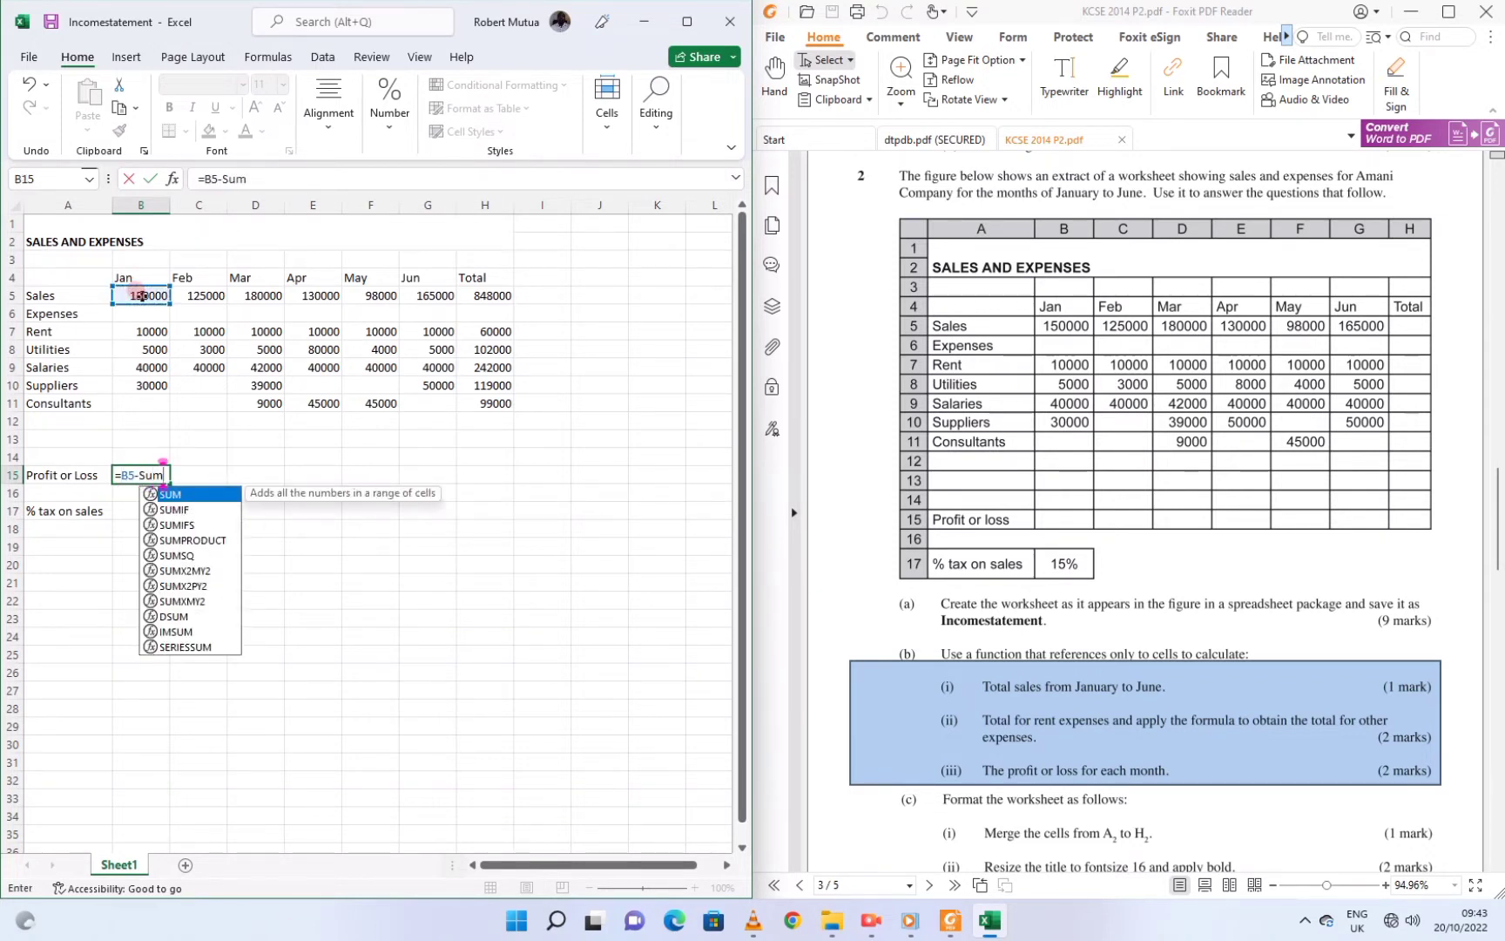
pyautogui.write('(')
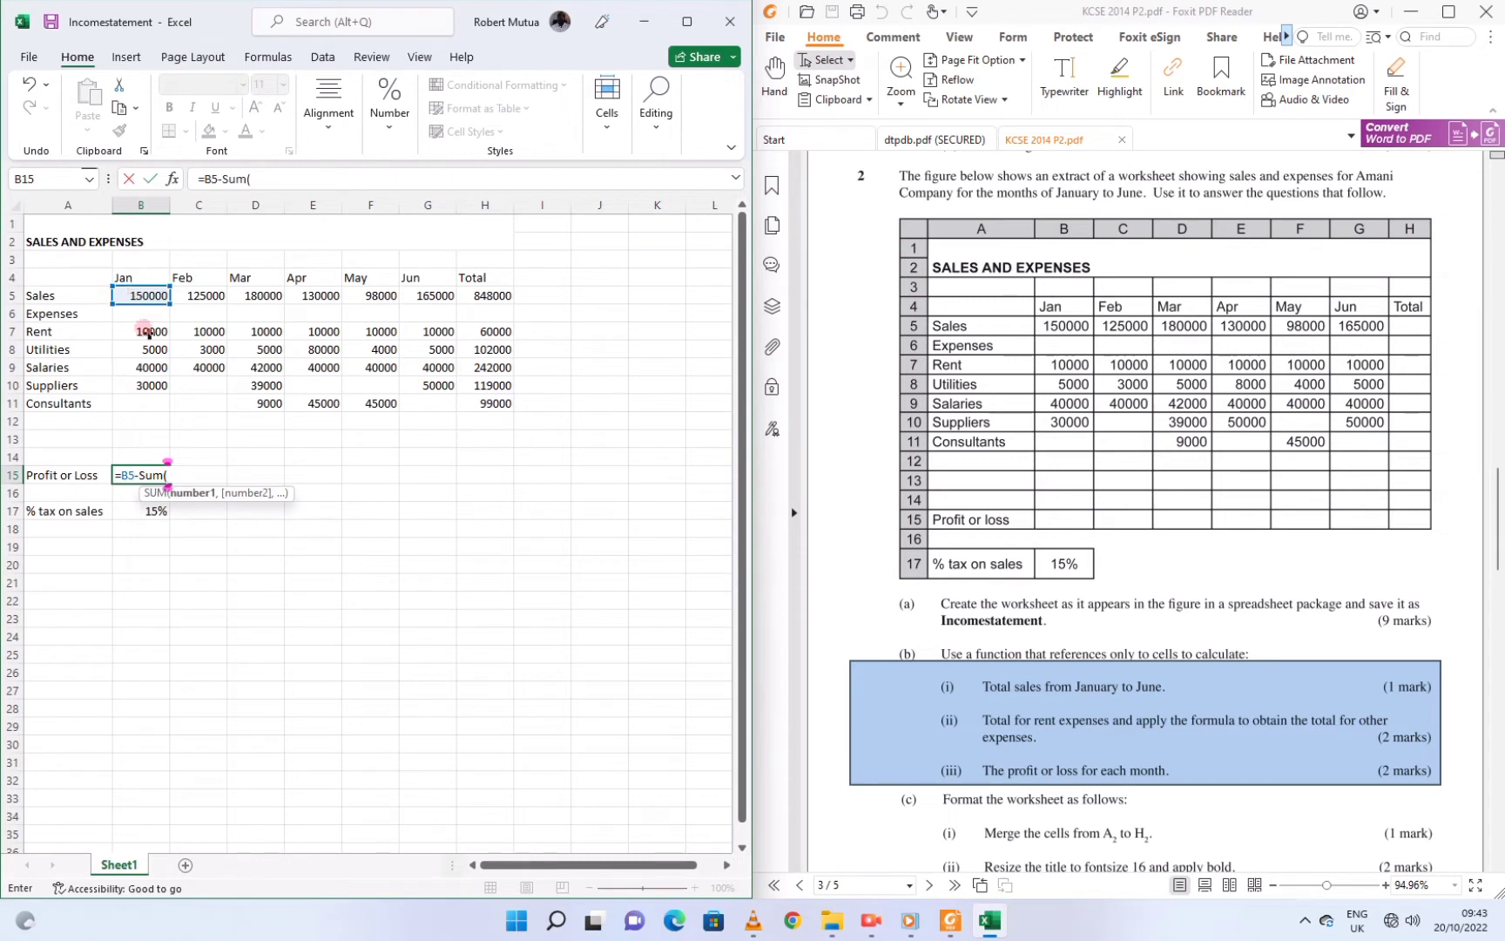
pyautogui.moveTo(145, 331); pyautogui.dragTo(154, 381)
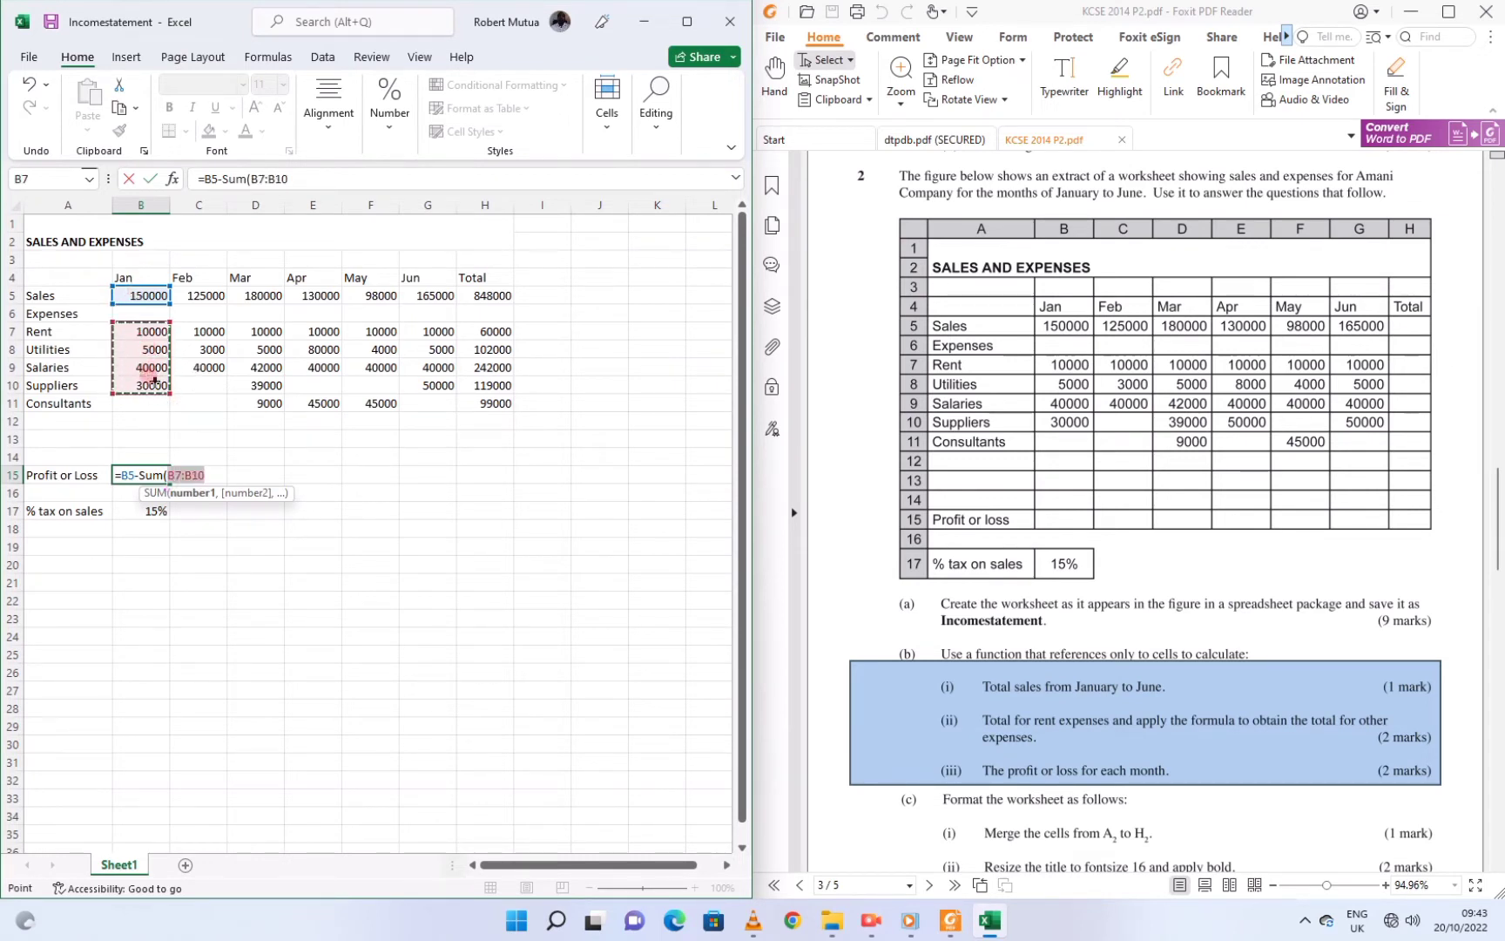
pyautogui.write(')')
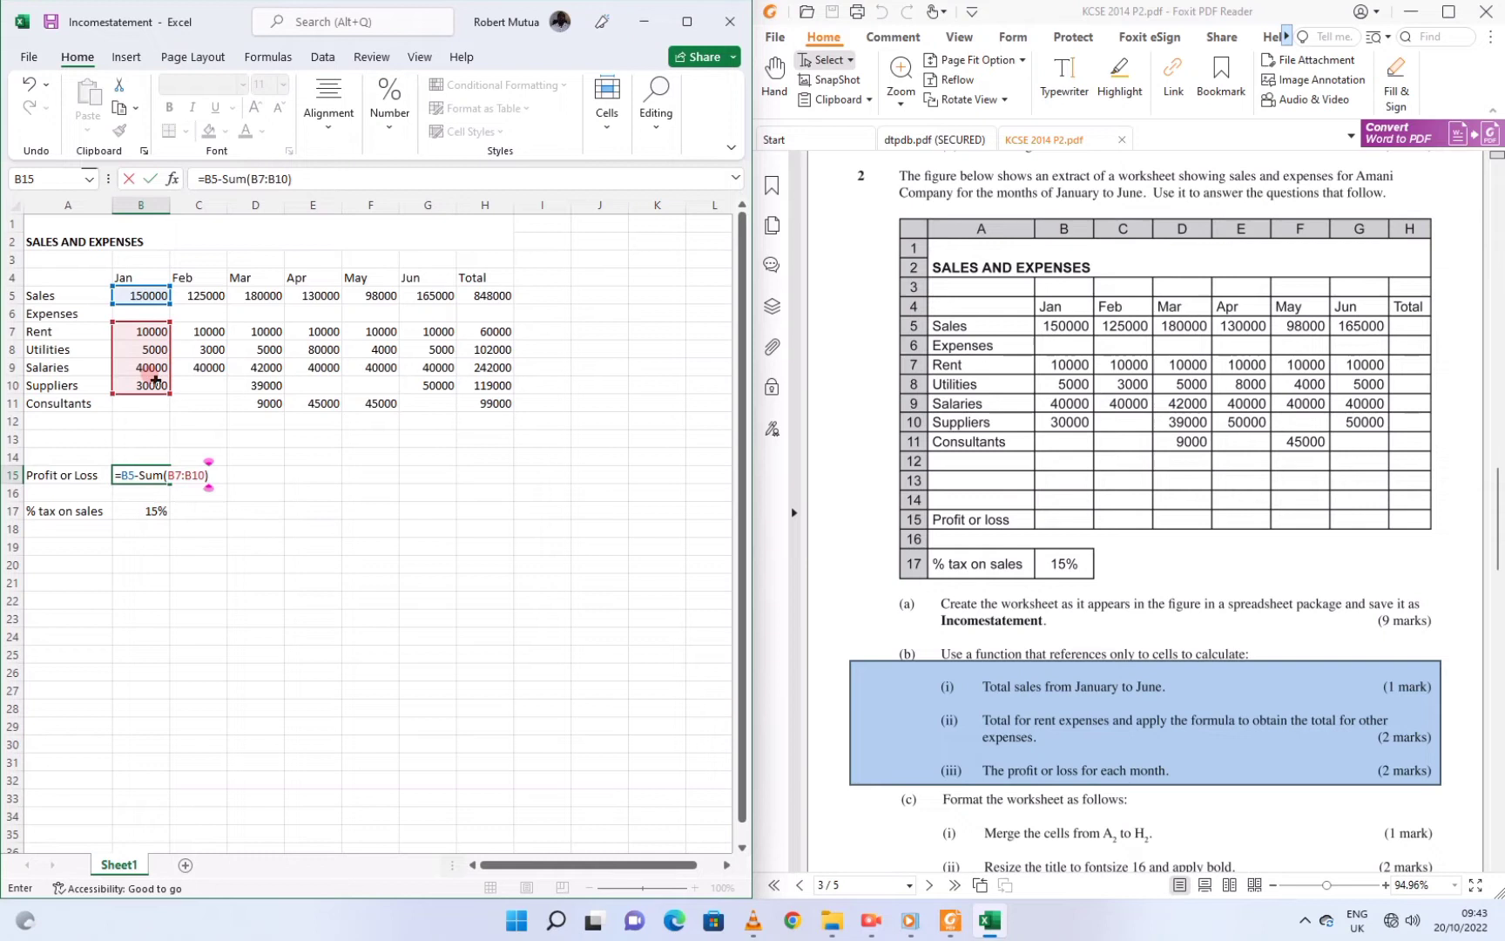
pyautogui.press('Return')
# Copy the profit or loss formula across to H15, then scroll the question paper to part (c)
pyautogui.click(142, 475)
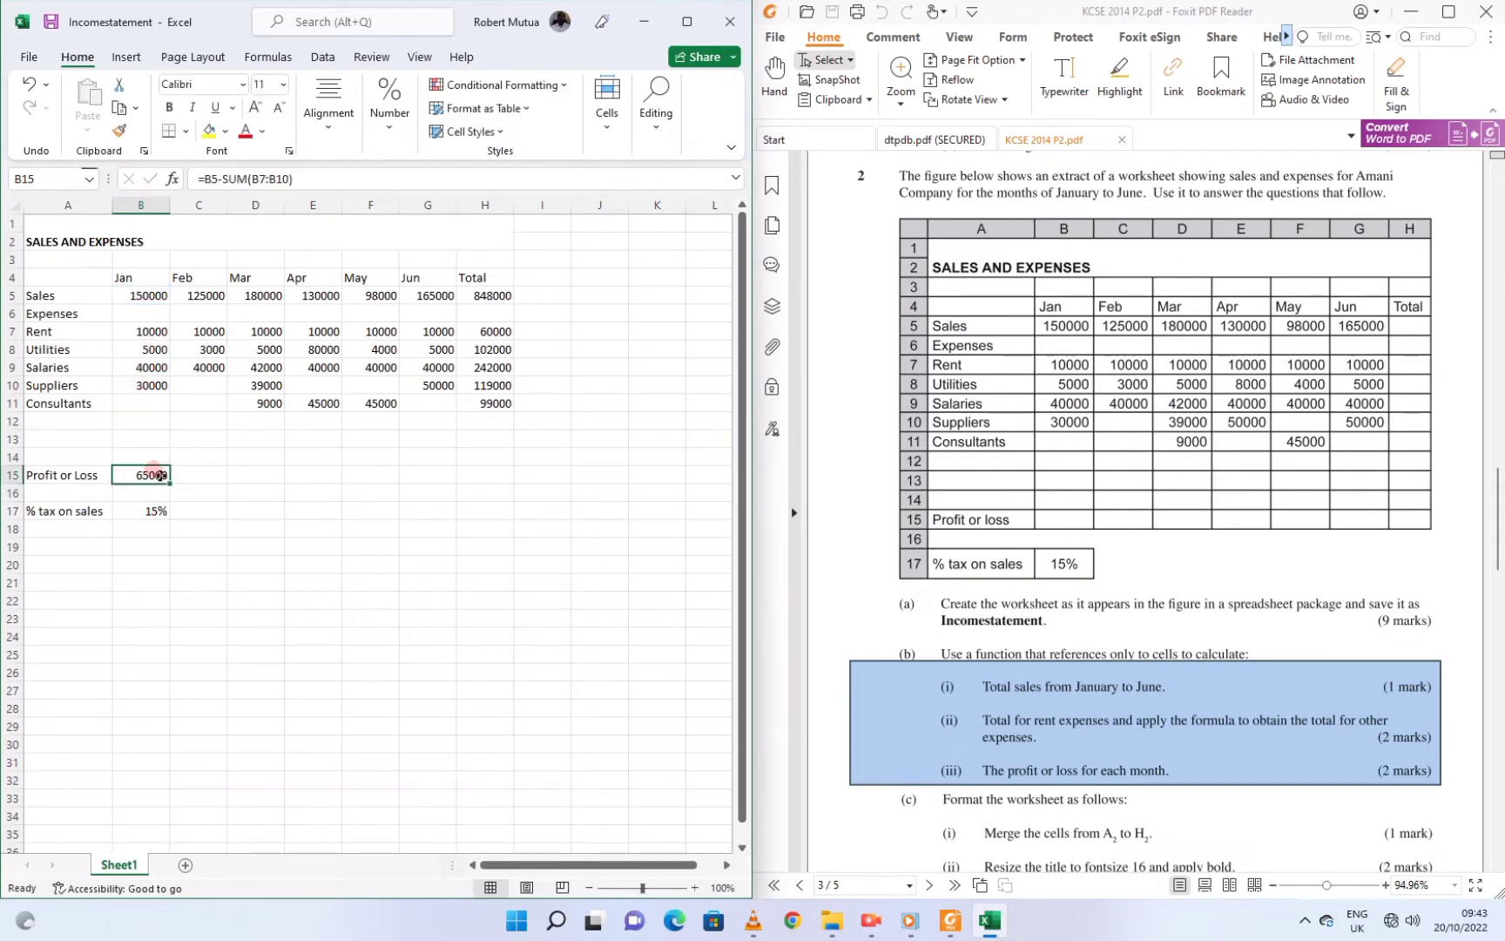
pyautogui.moveTo(168, 483); pyautogui.dragTo(515, 475)
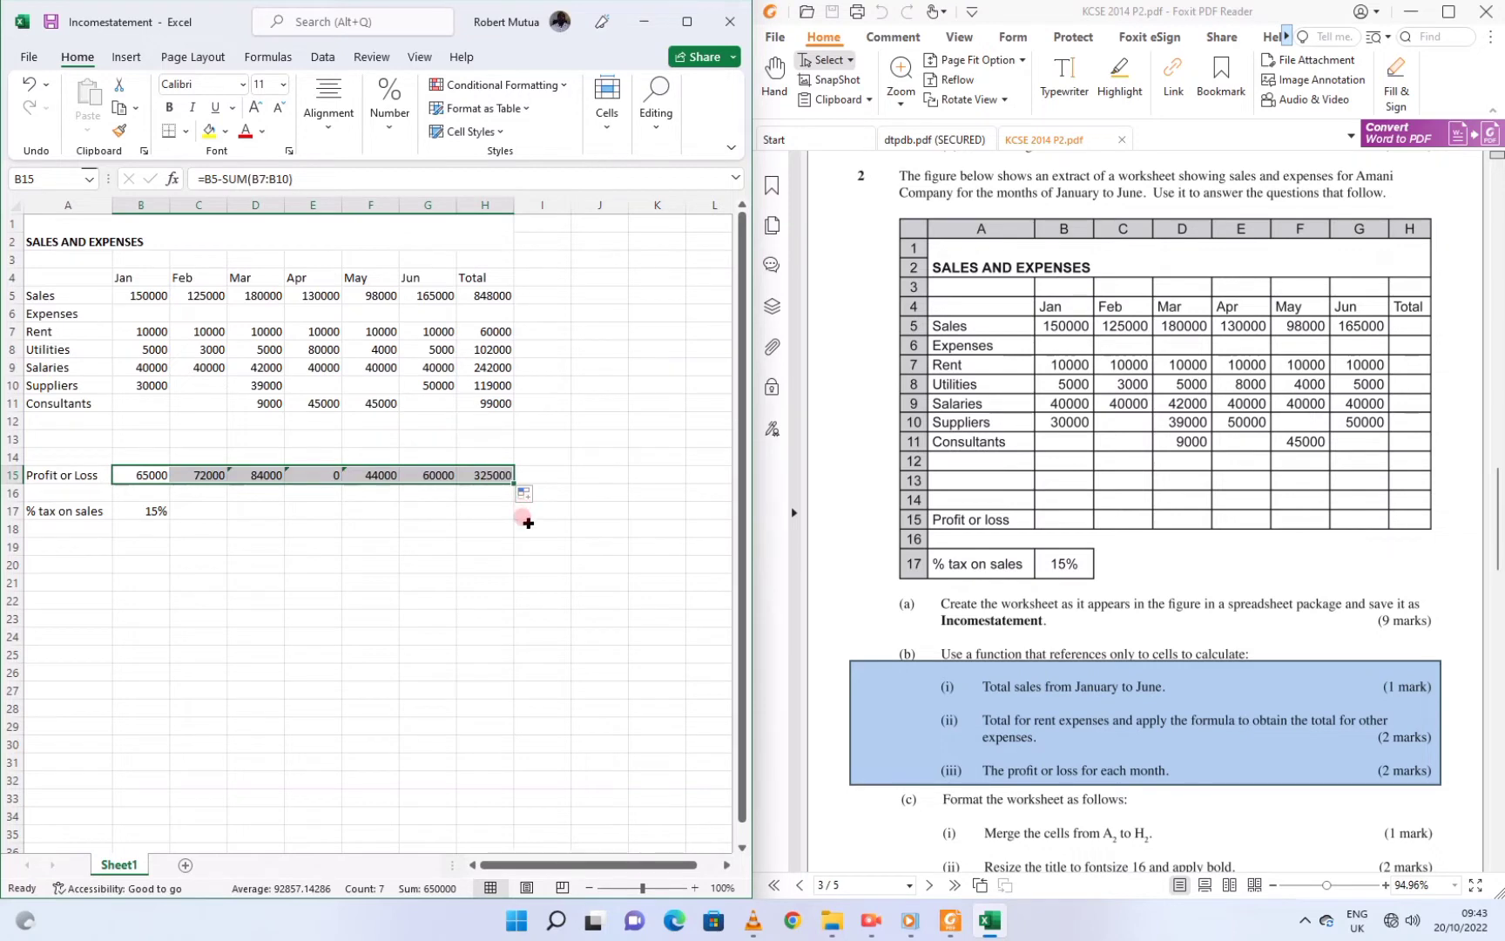
pyautogui.click(973, 716)
pyautogui.scroll(-2, 974, 716)
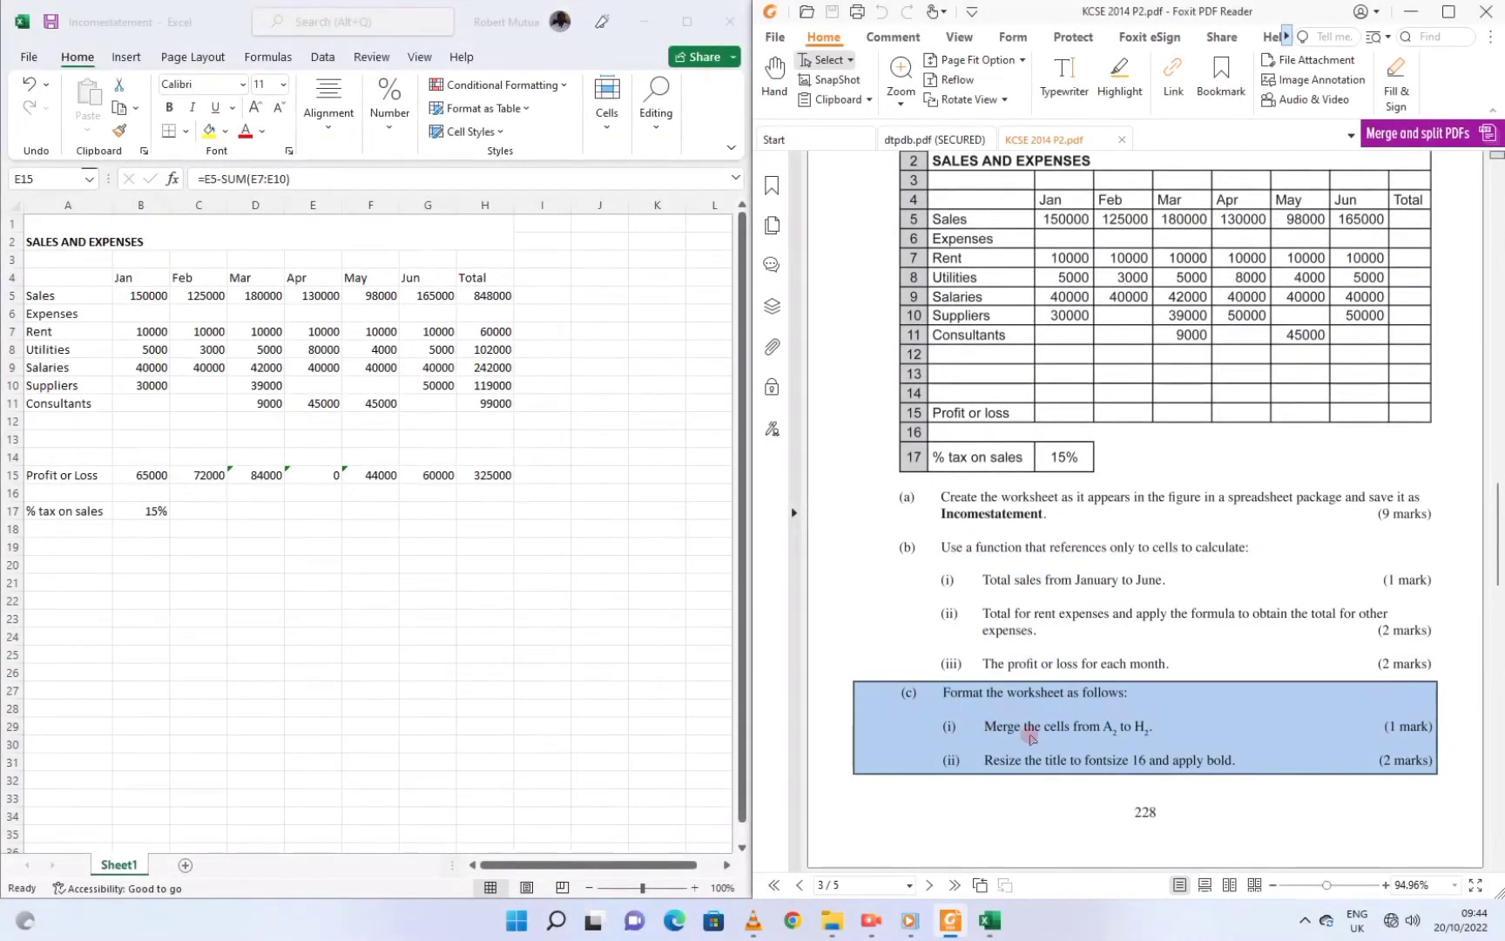
# Set the SALES AND EXPENSES title to size 16 bold, then highlight the paper's next tasks
pyautogui.click(258, 231)
pyautogui.click(362, 228)
pyautogui.click(874, 547)
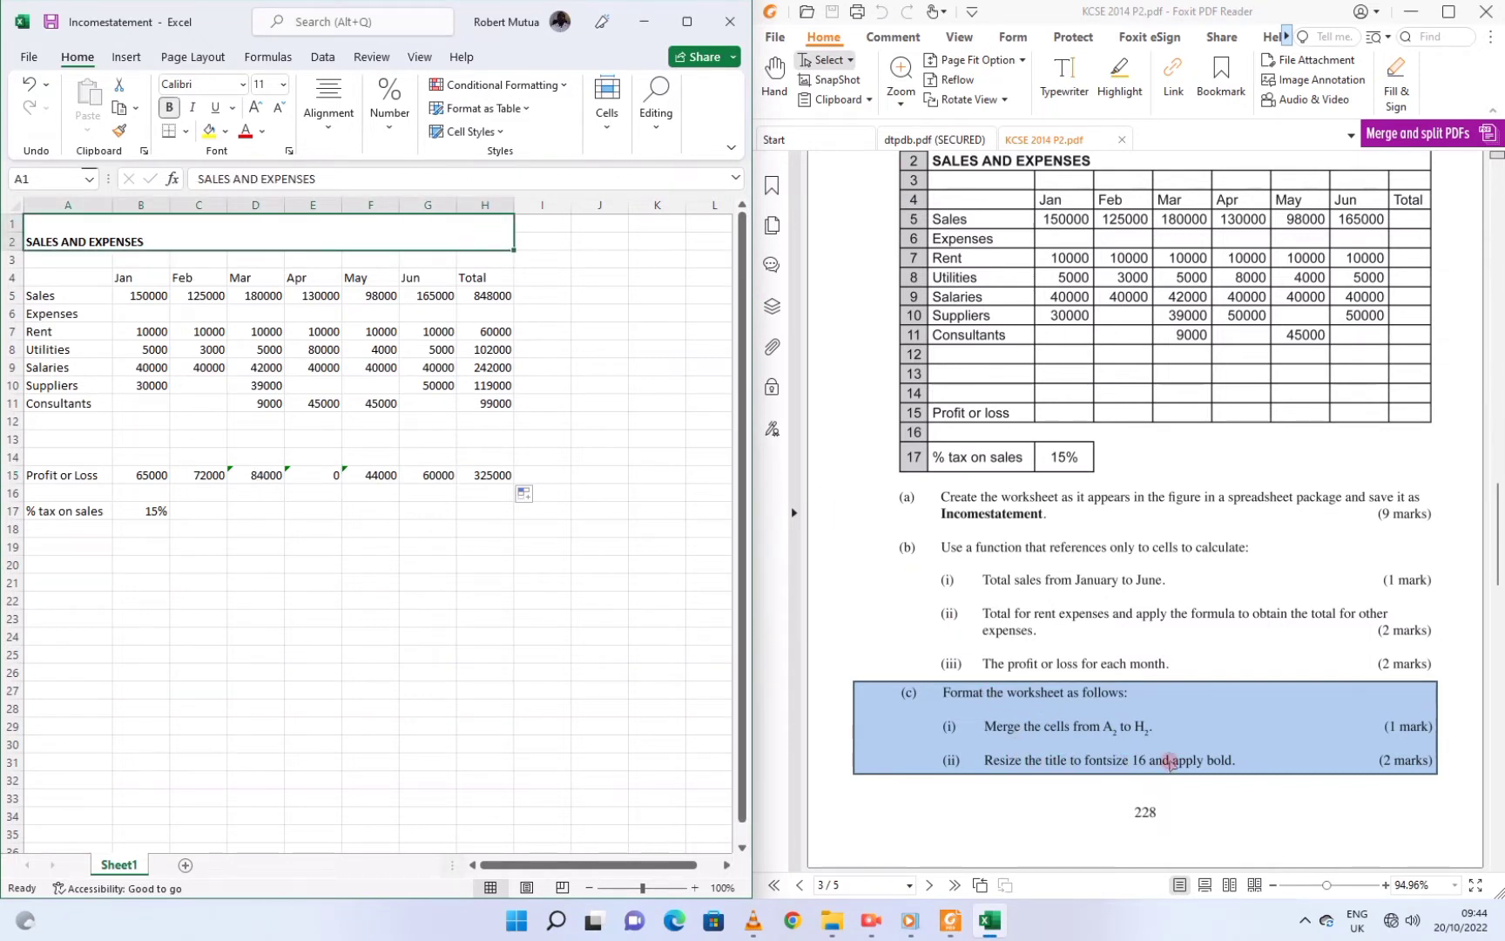
pyautogui.click(283, 84)
pyautogui.click(268, 221)
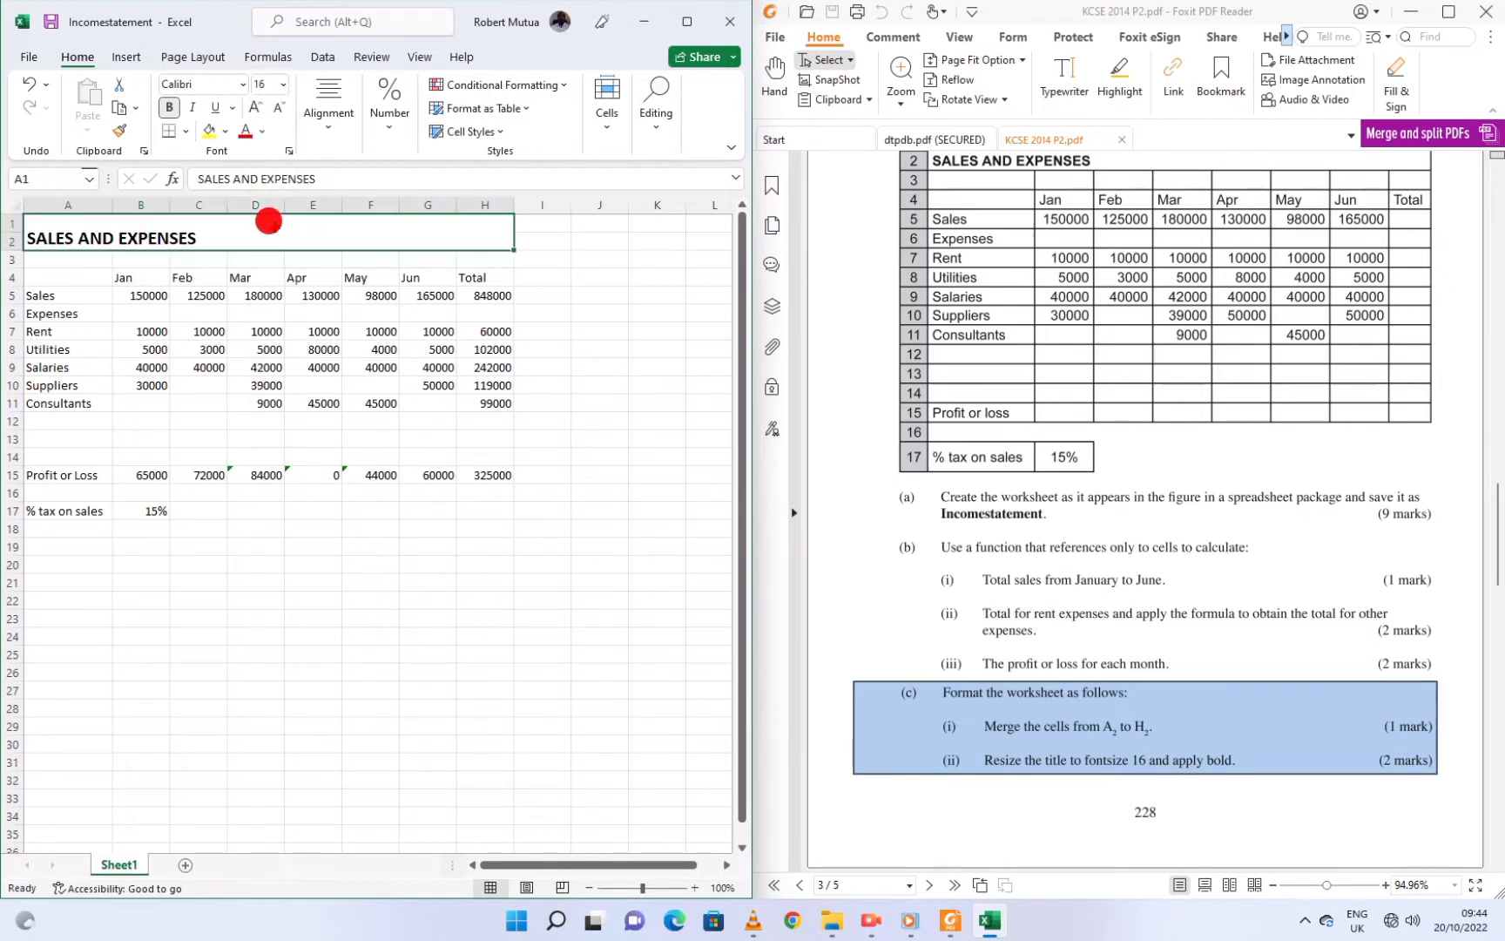
pyautogui.click(167, 105)
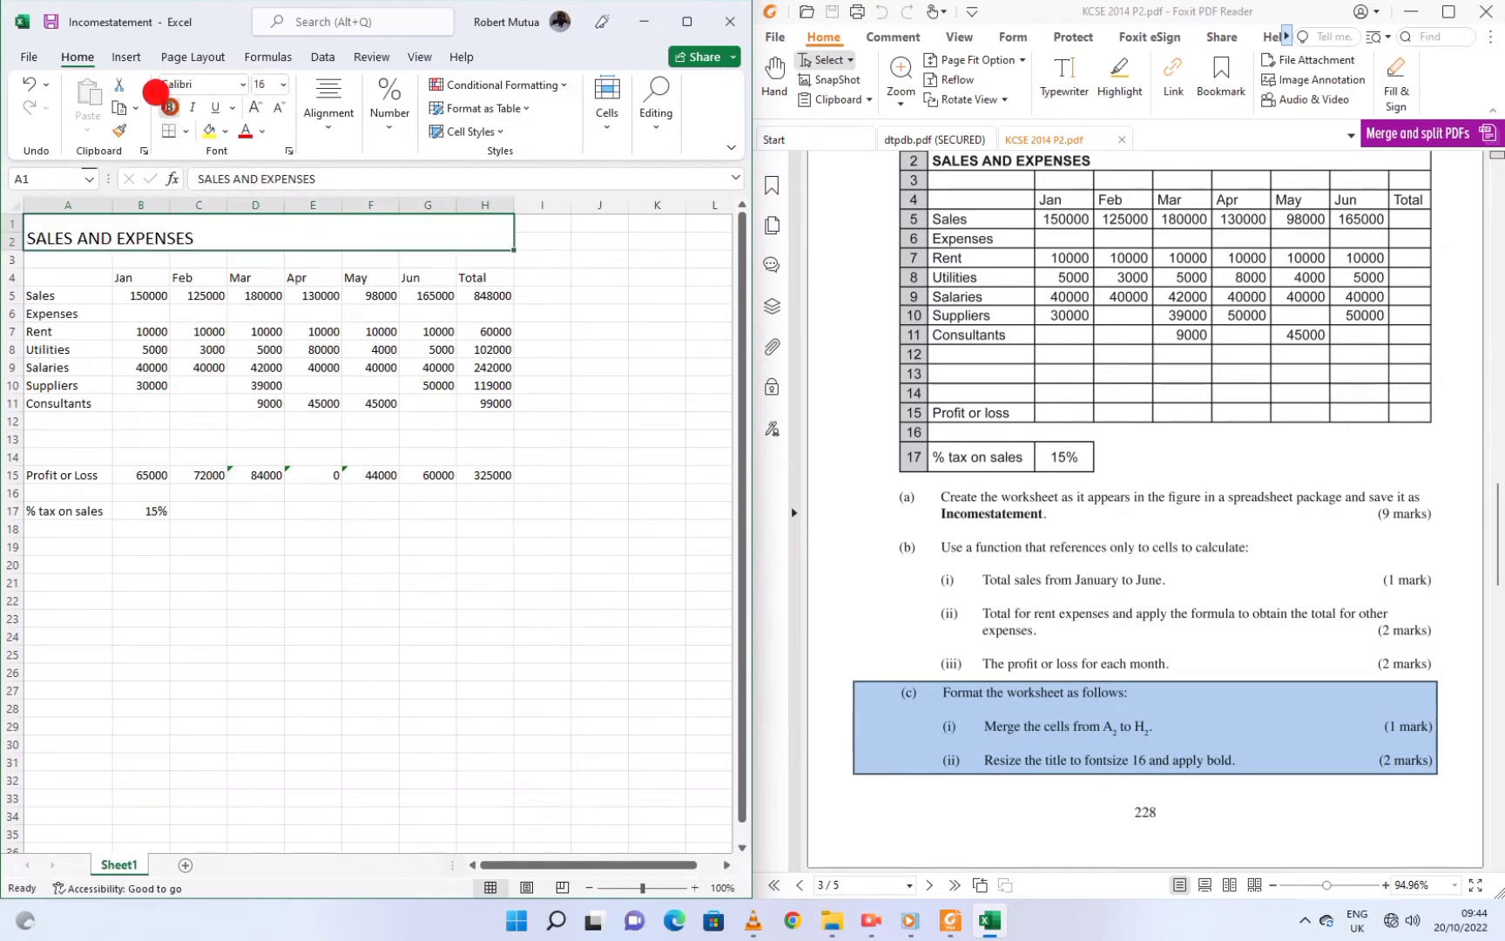
pyautogui.click(169, 106)
pyautogui.scroll(-5, 1026, 730)
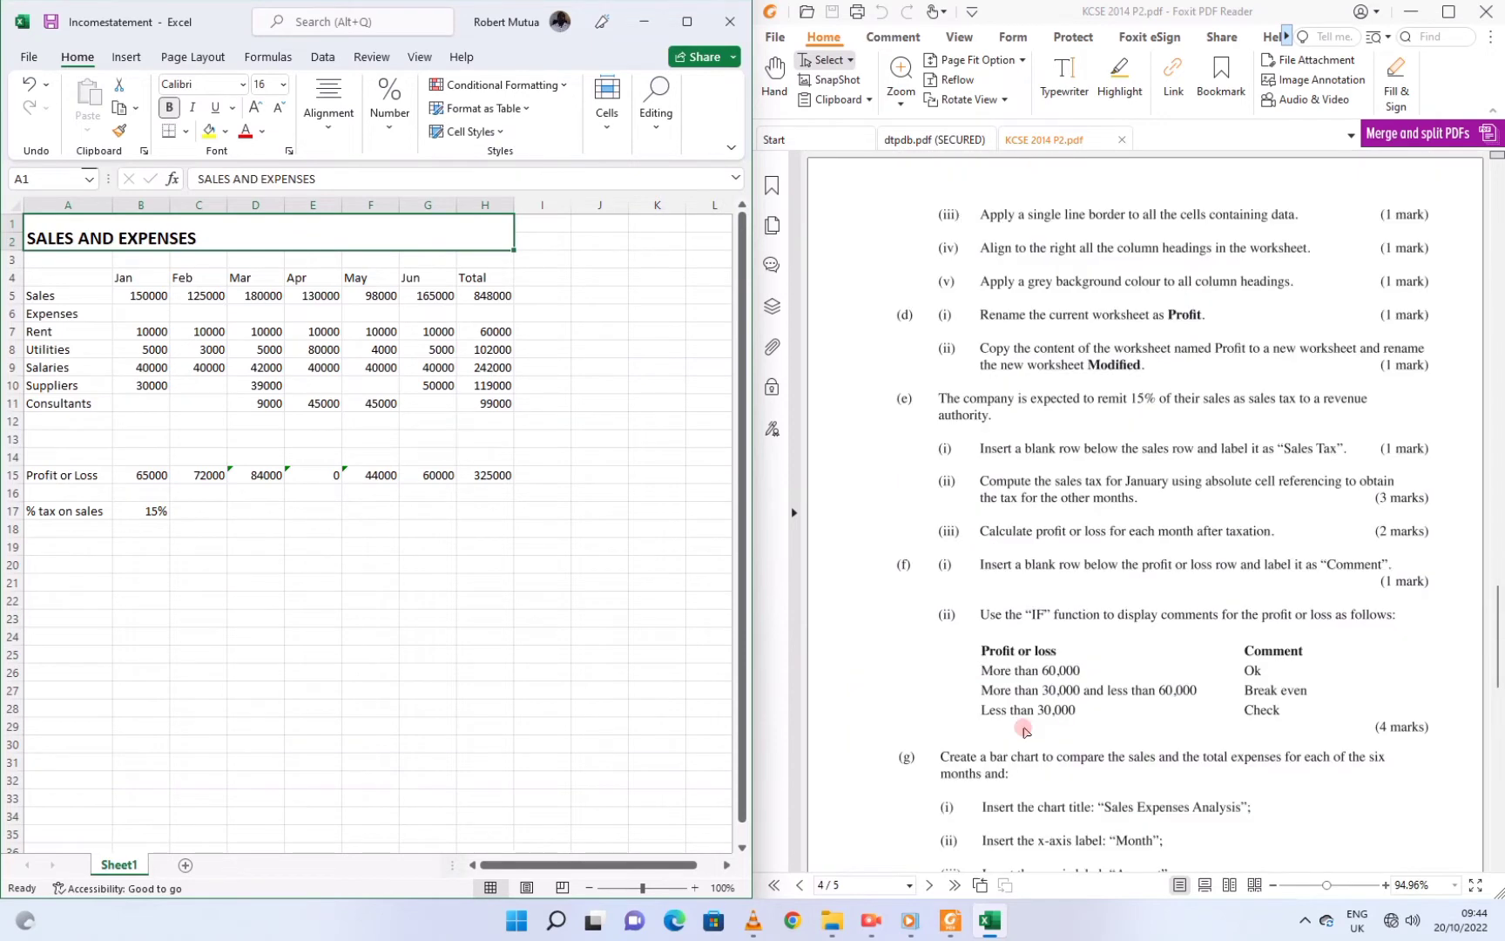
pyautogui.click(946, 229)
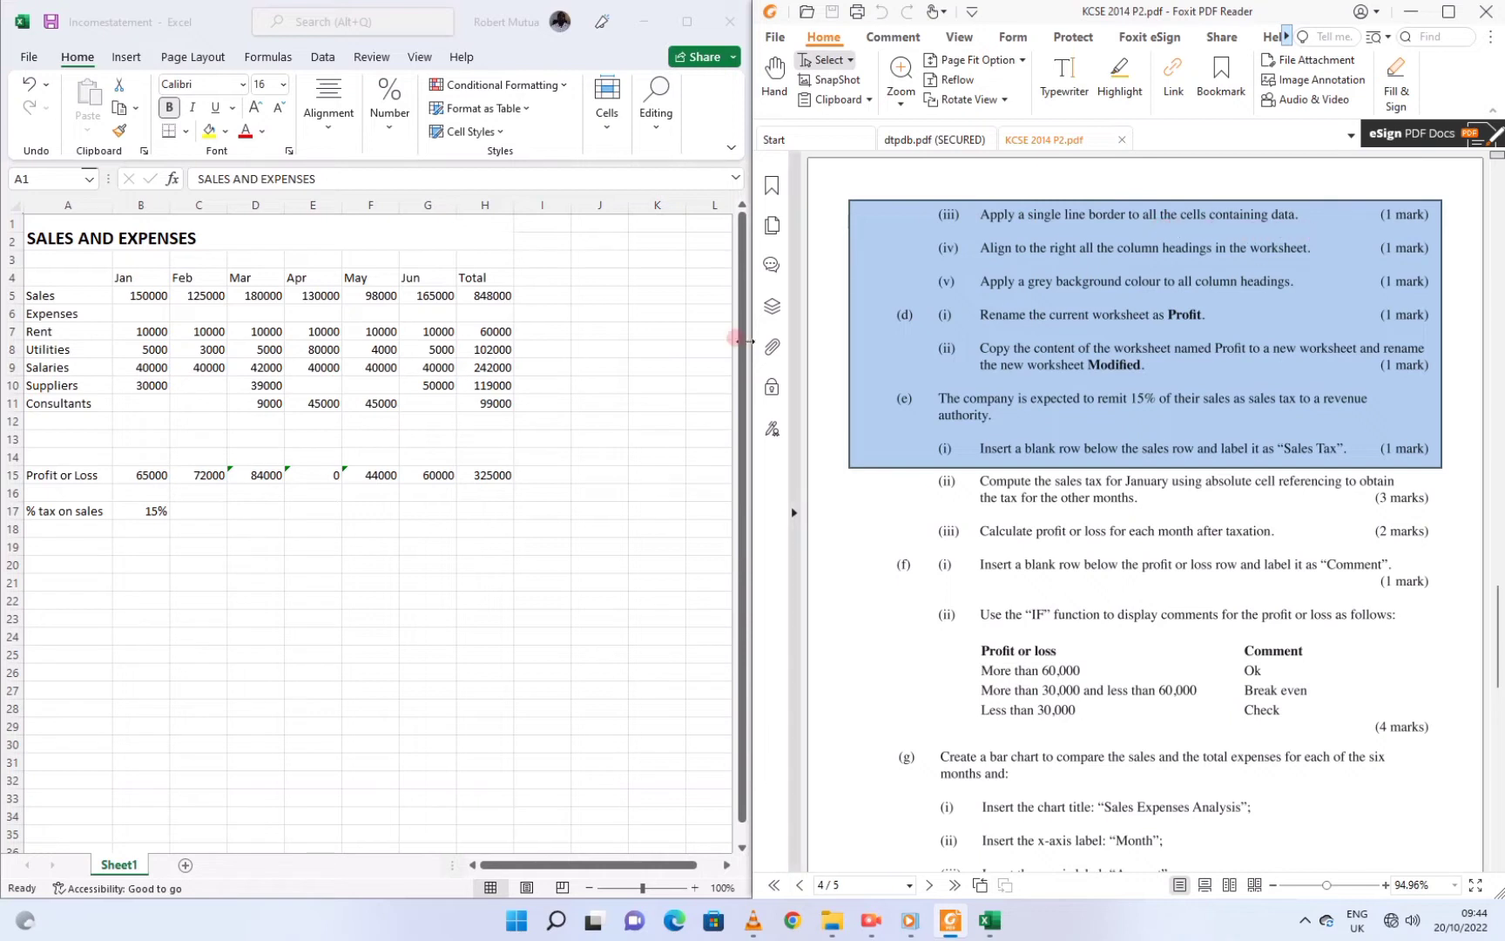
# Select A1:H17 and apply Outline and Inside borders through Format Cells
pyautogui.click(266, 241)
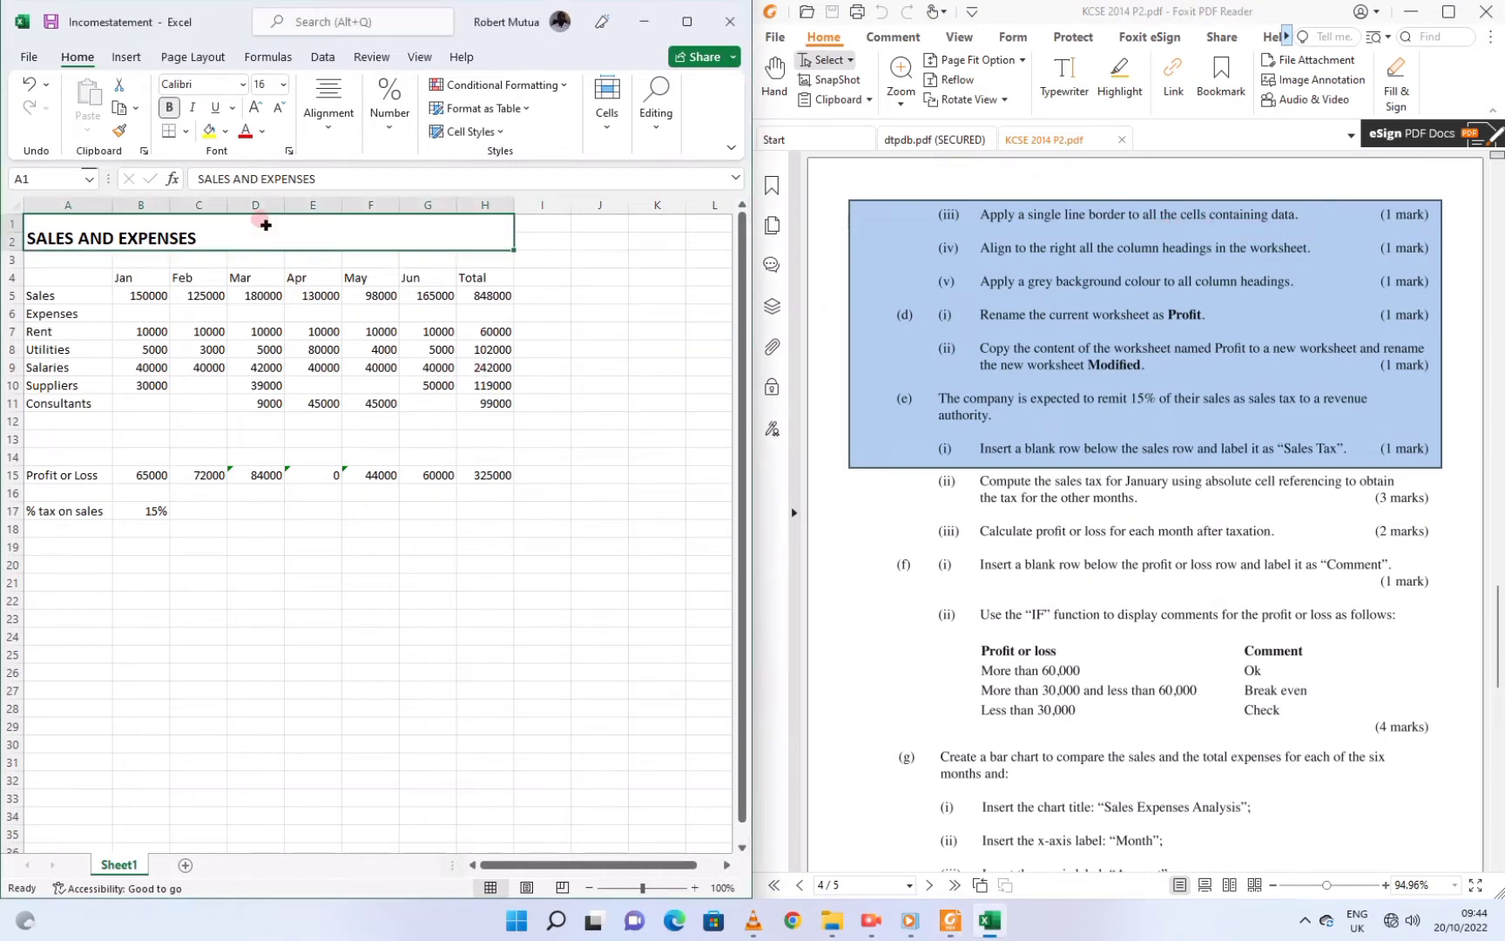
pyautogui.moveTo(266, 223); pyautogui.dragTo(264, 503)
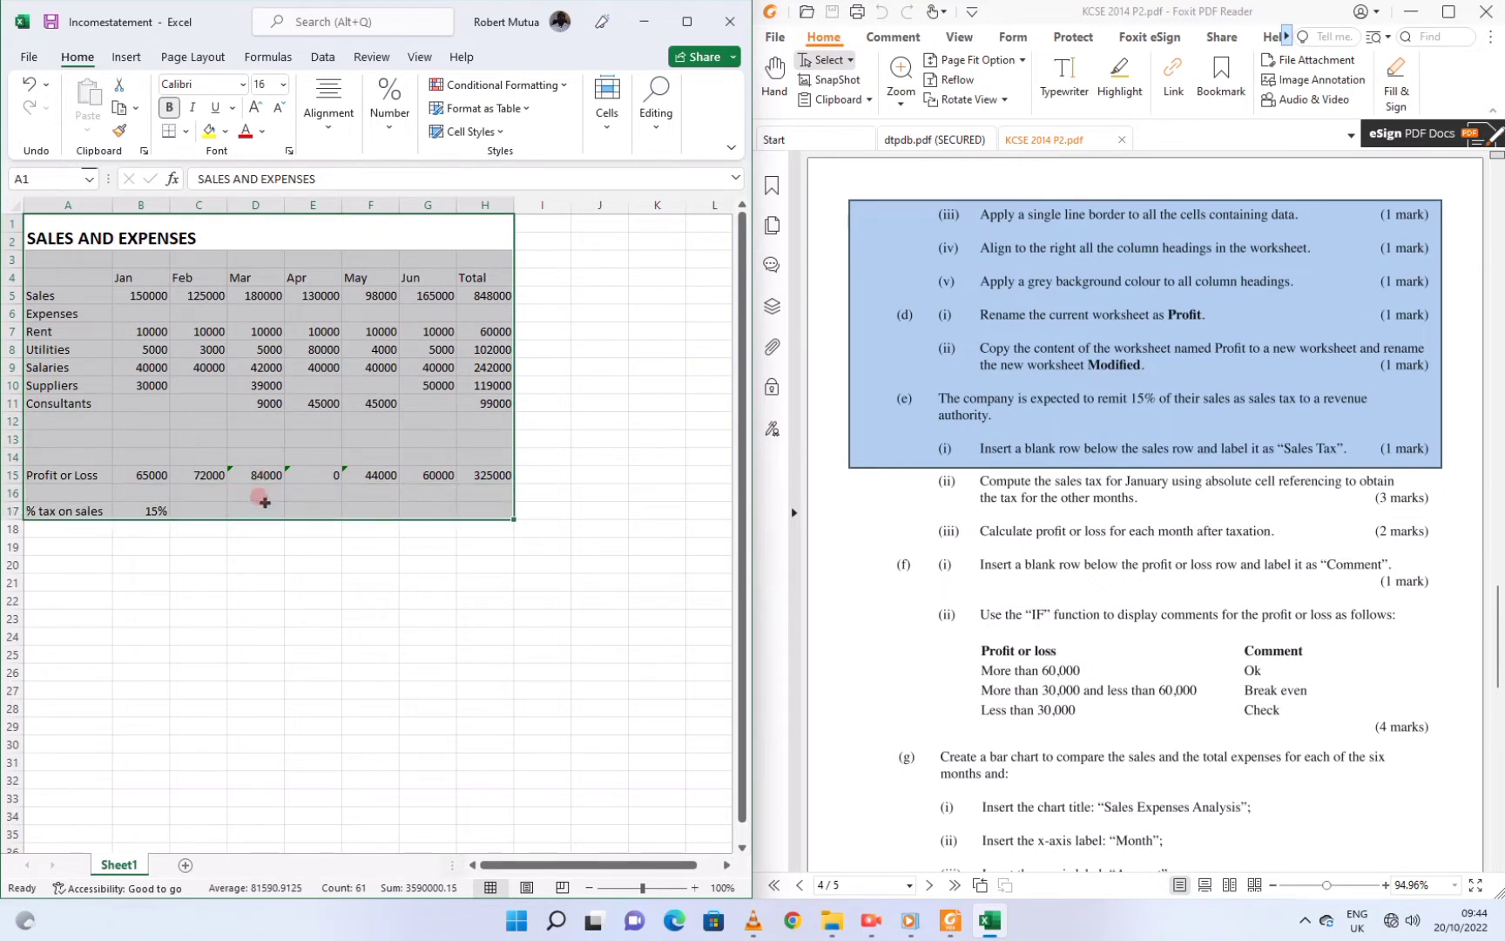
pyautogui.click(600, 124)
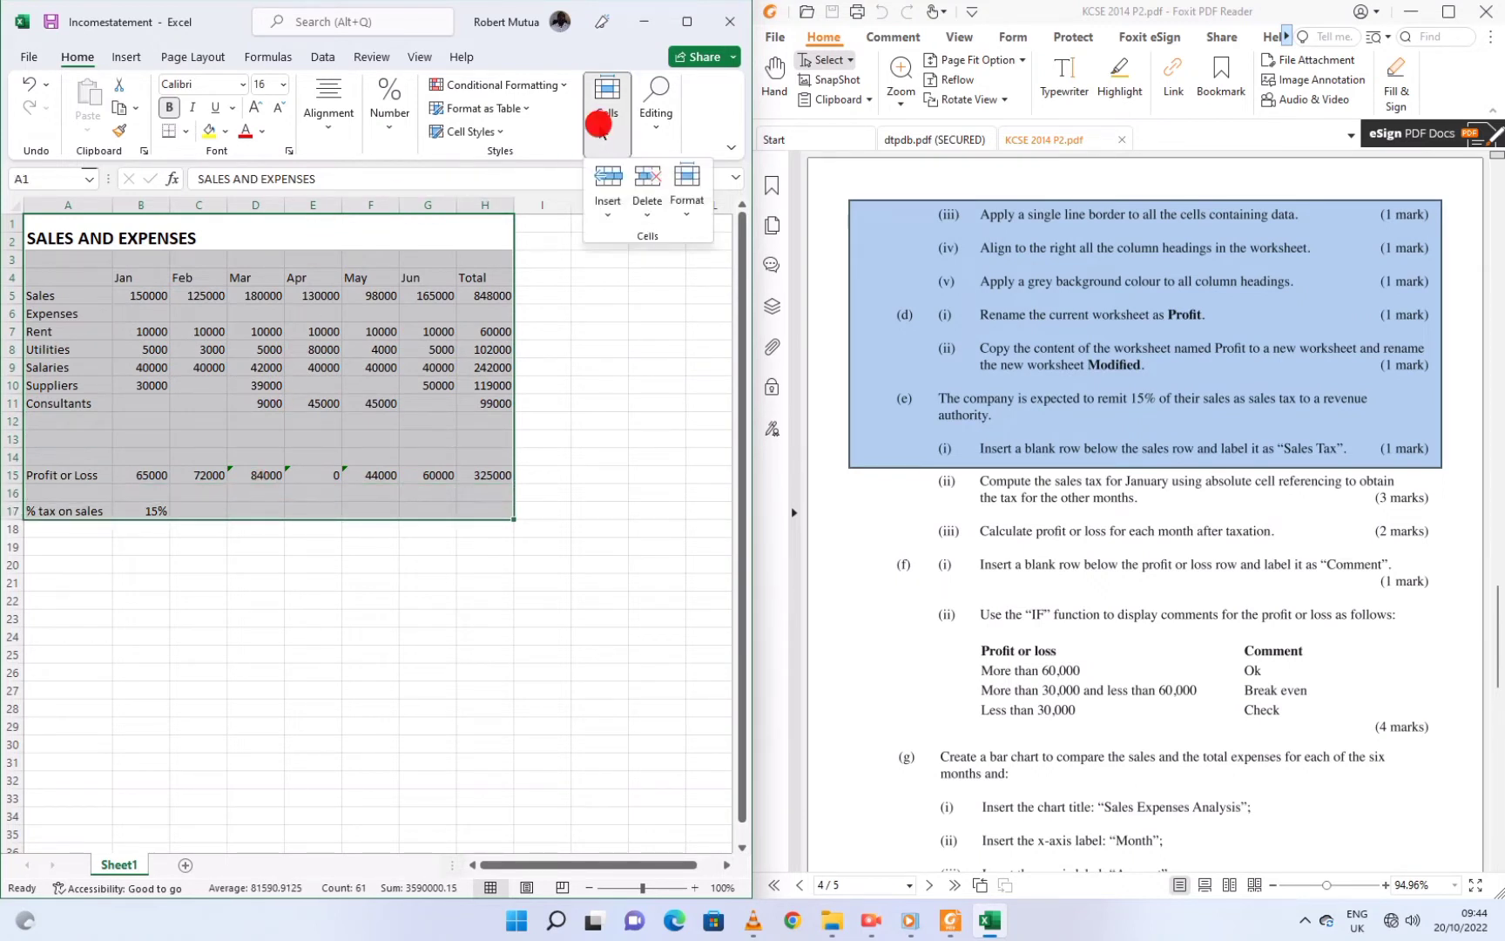
pyautogui.click(687, 205)
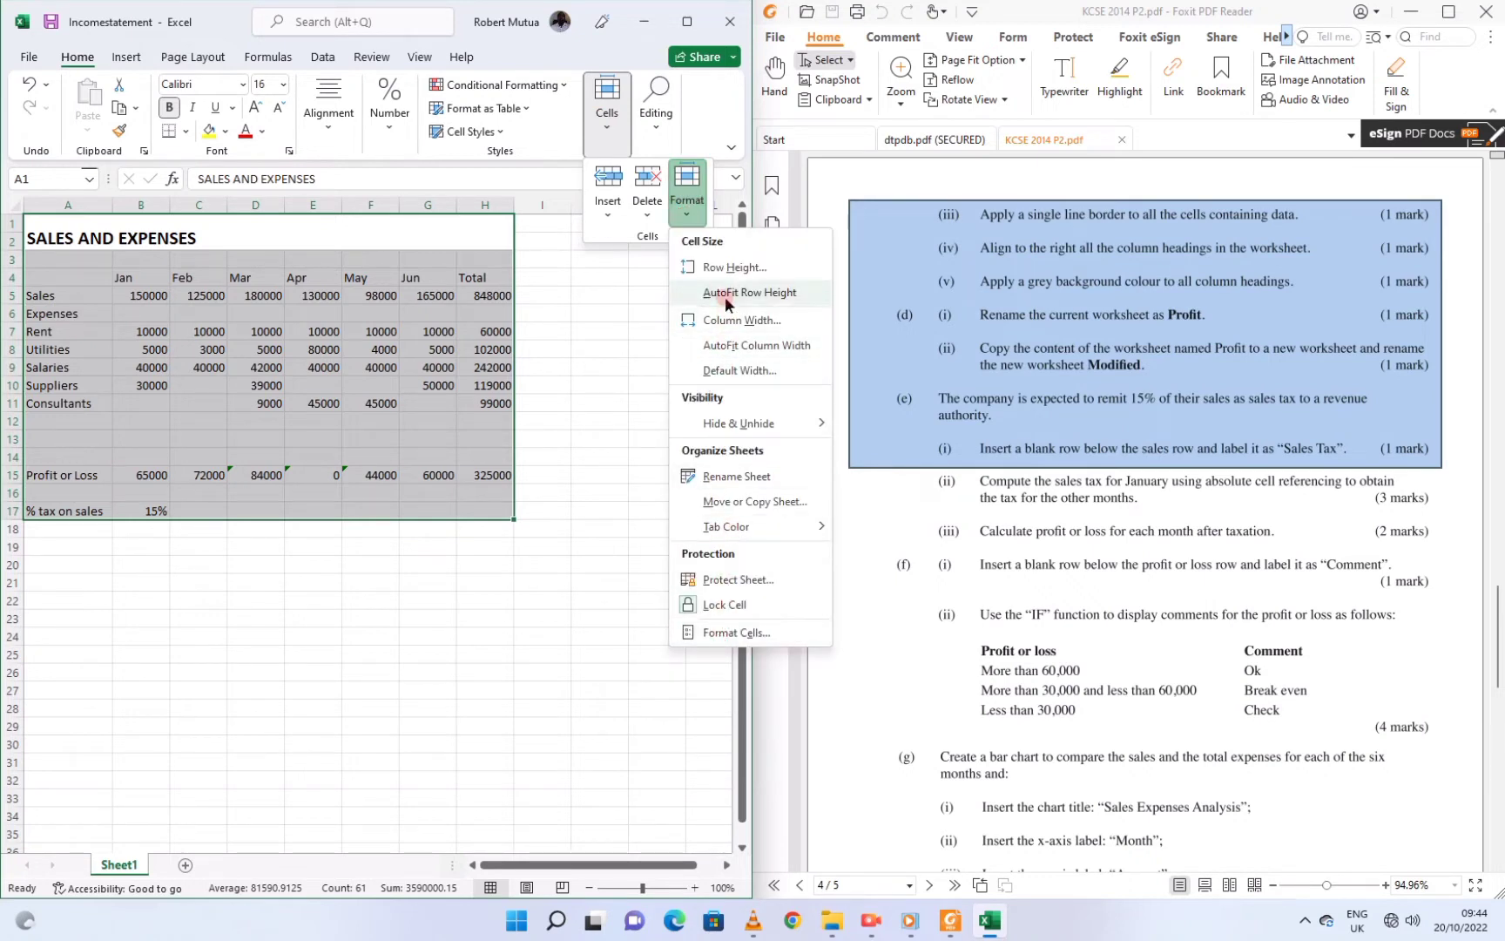
pyautogui.moveTo(726, 527)
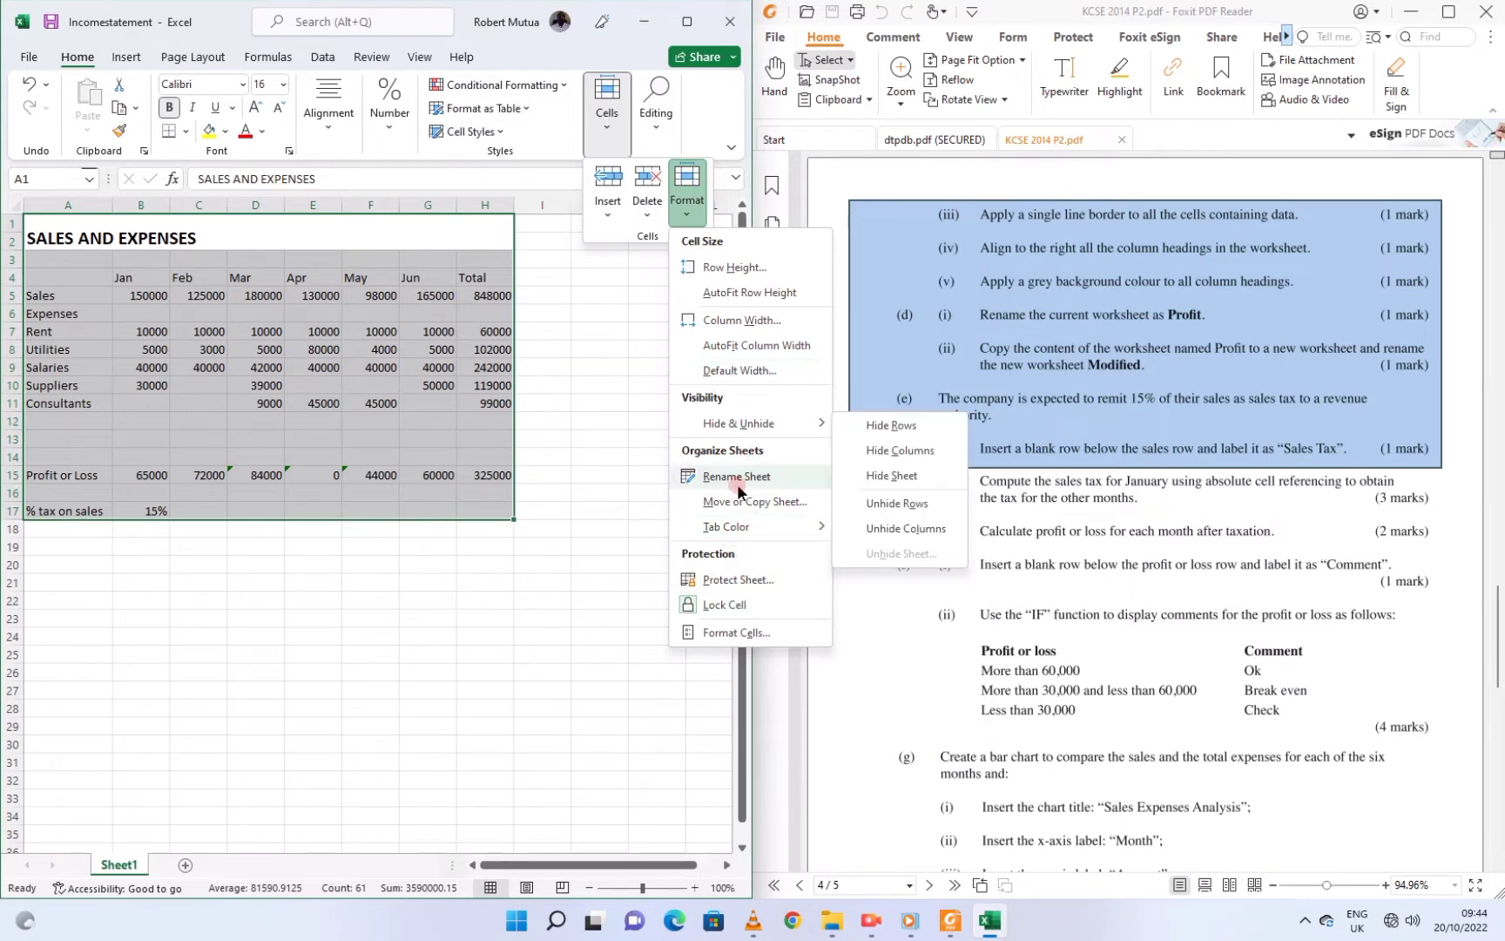
pyautogui.click(720, 633)
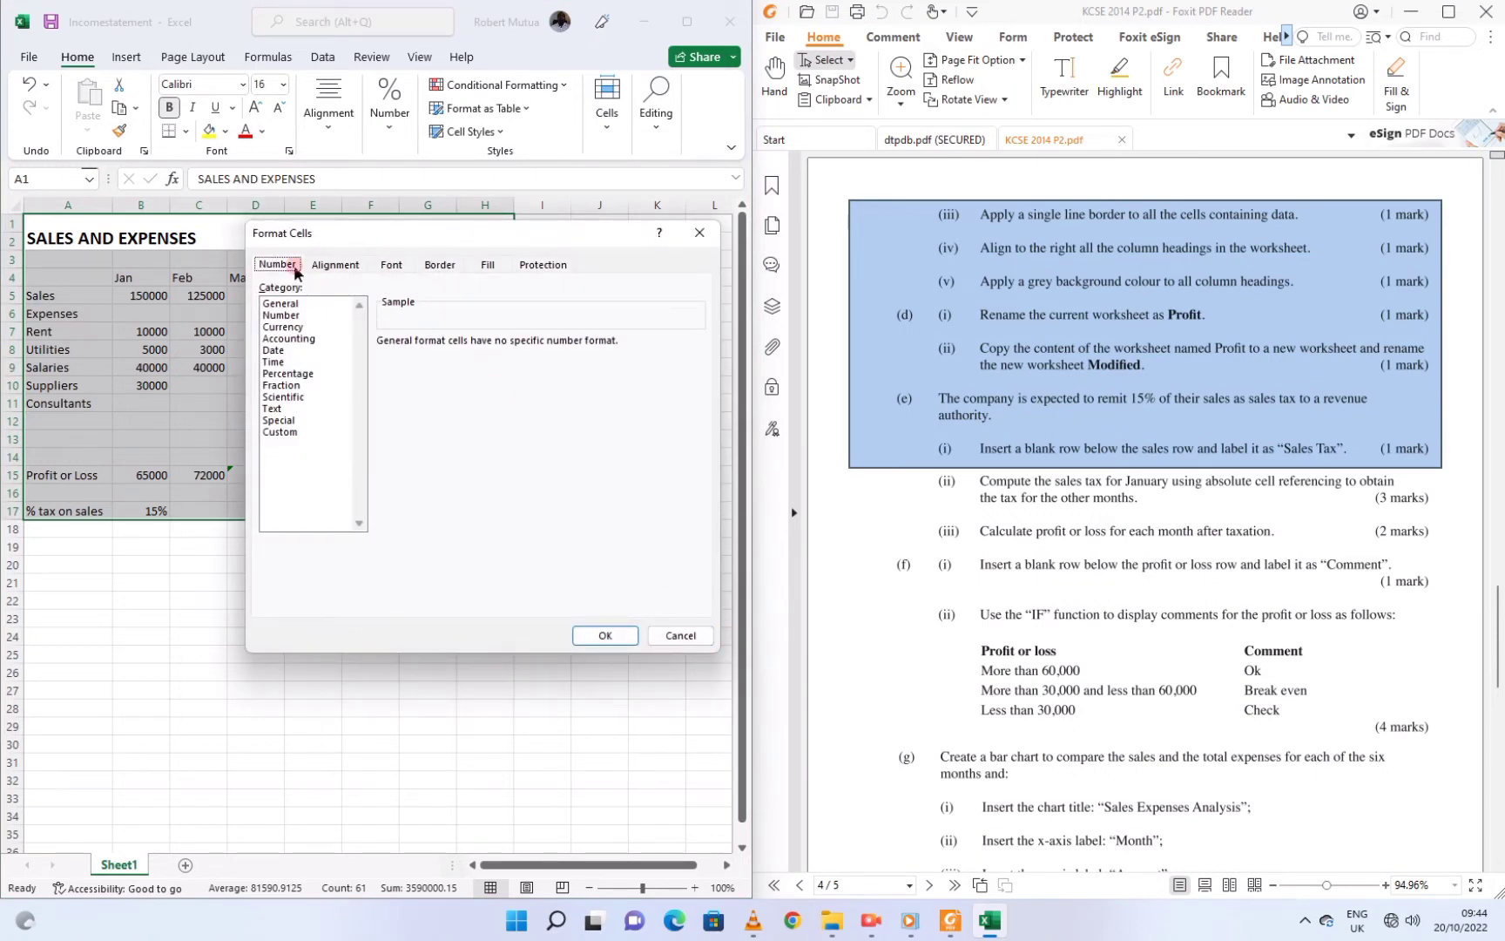
pyautogui.click(436, 265)
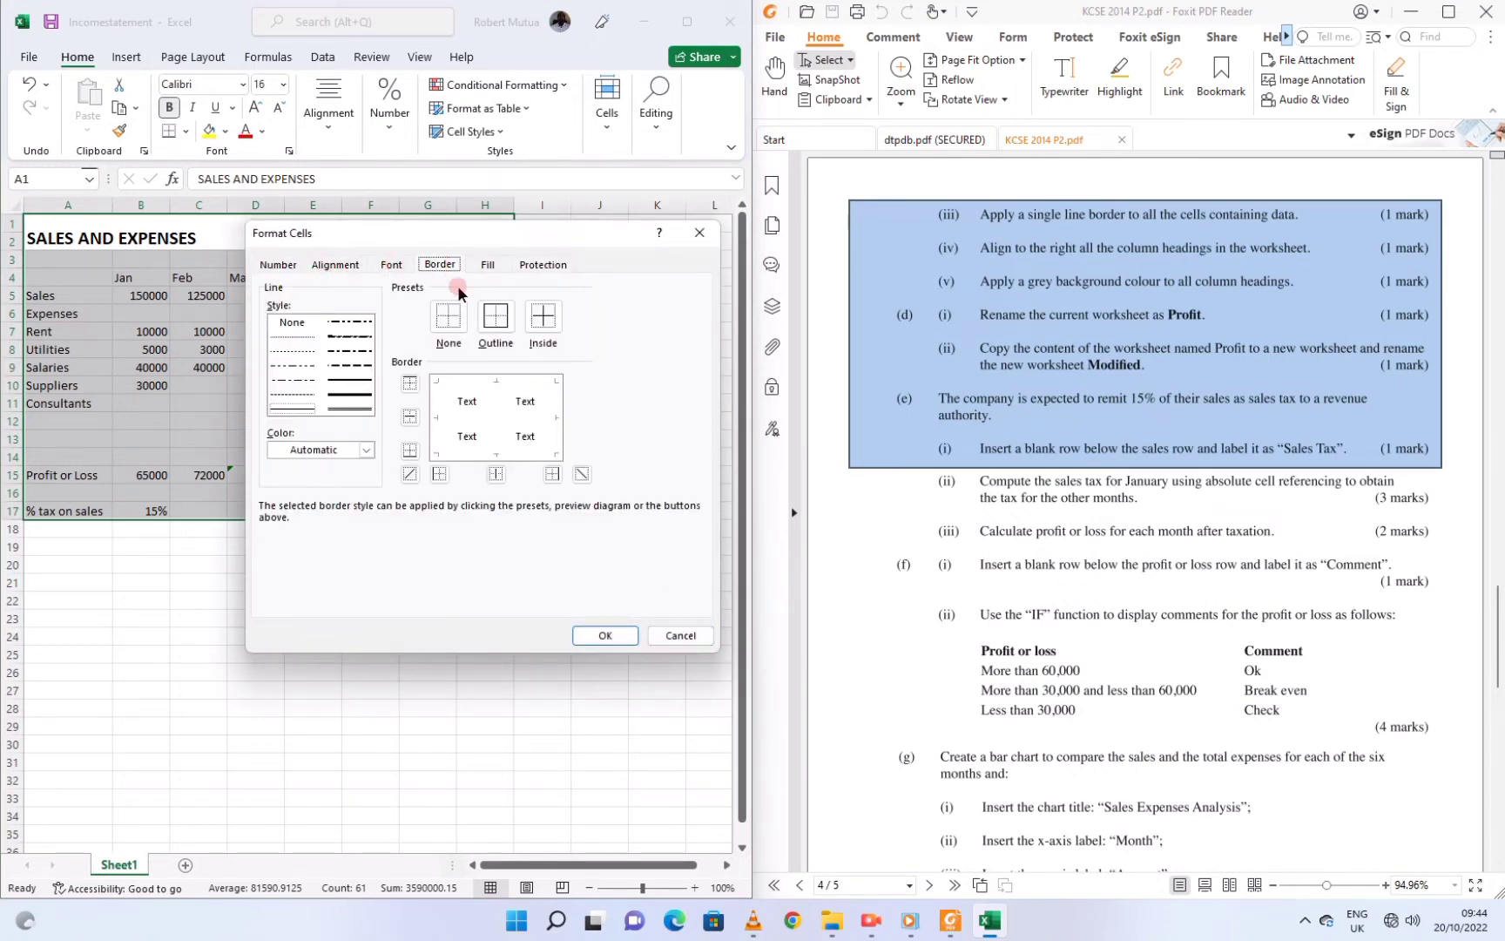
pyautogui.click(498, 316)
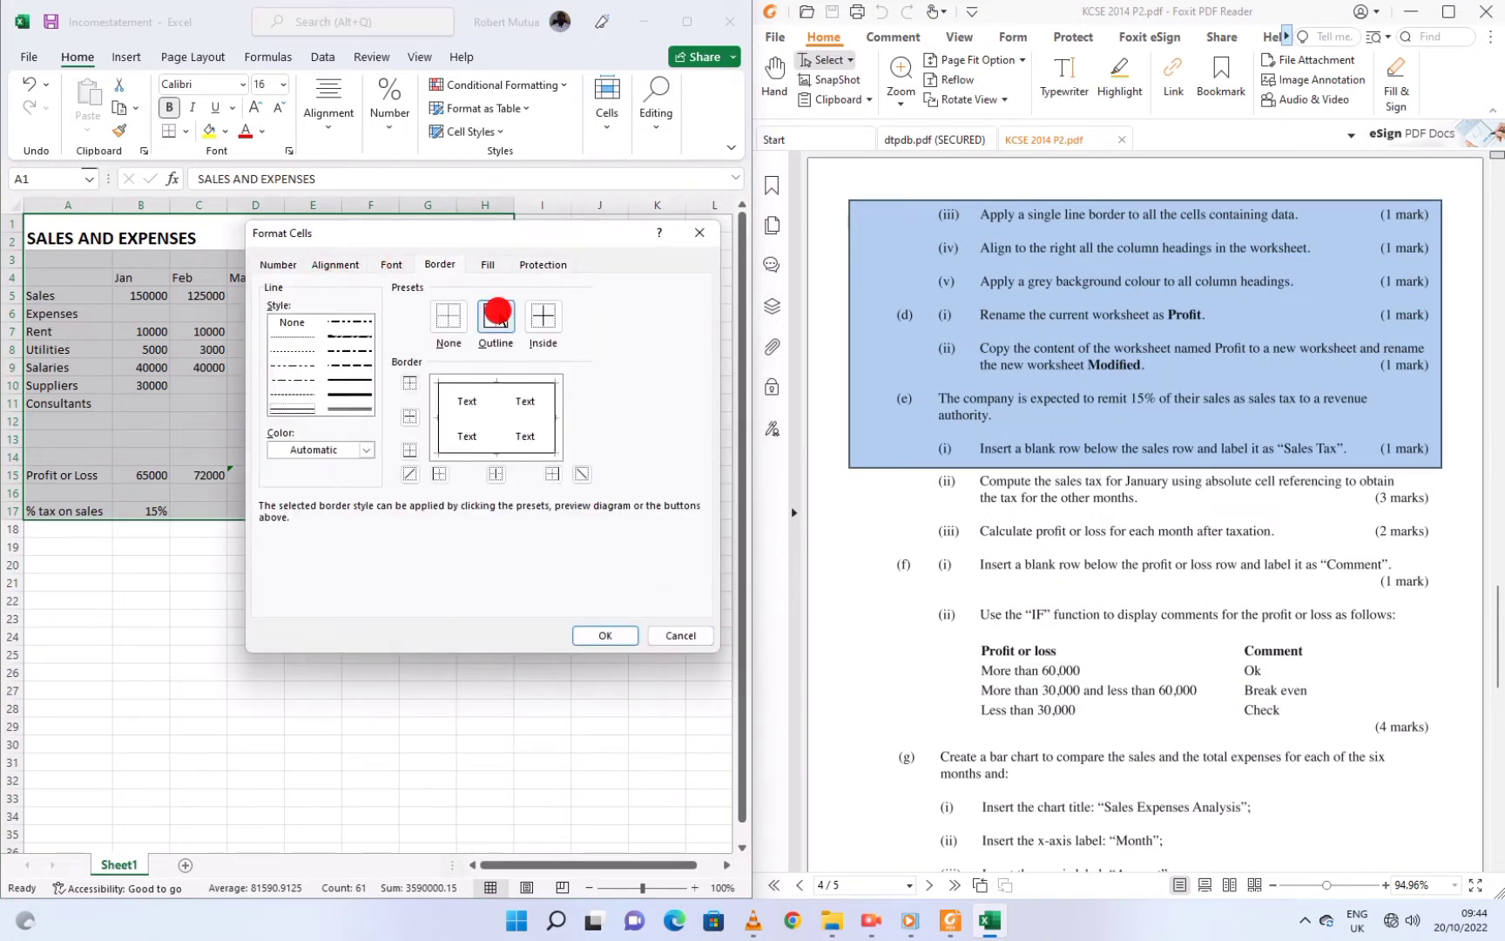
pyautogui.click(541, 314)
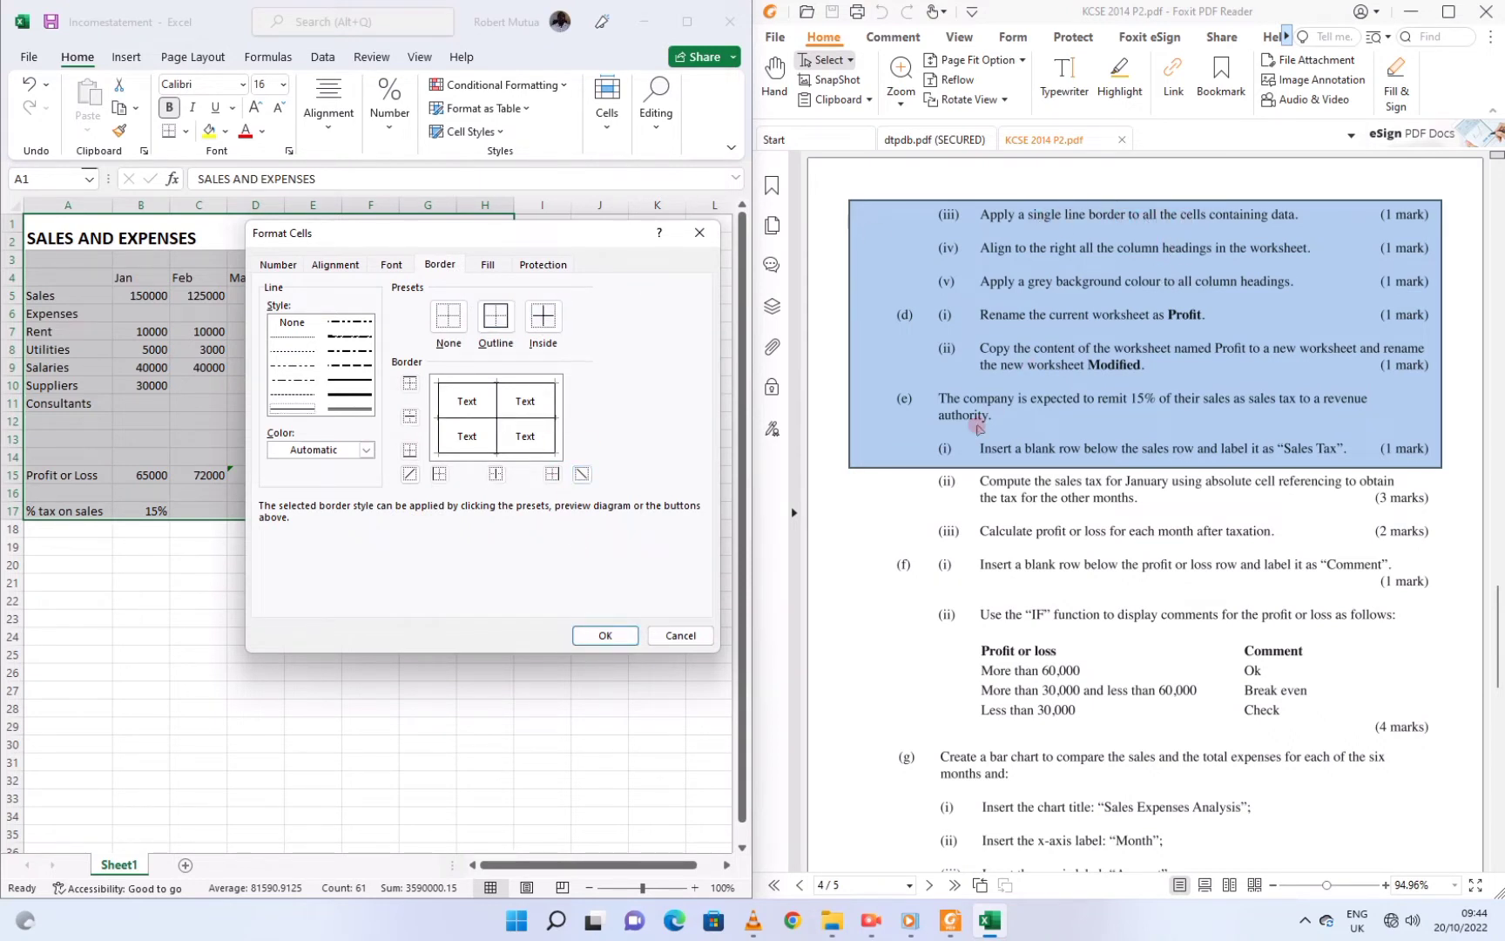
pyautogui.click(580, 637)
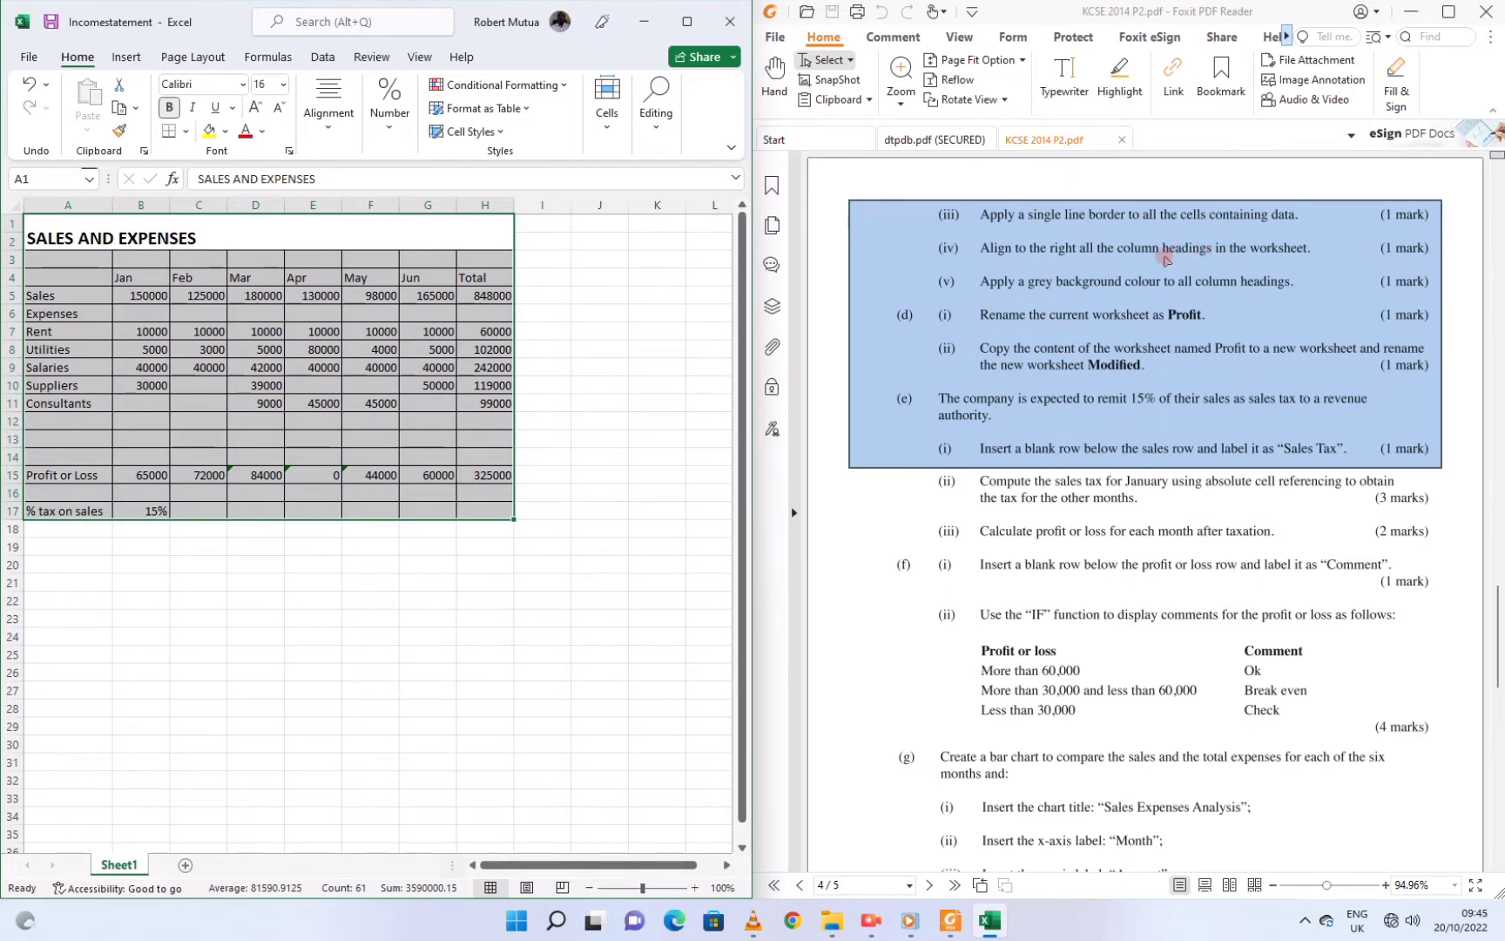
# Make the Jan–Total headings in B4:H4 right-aligned and bold
pyautogui.click(164, 297)
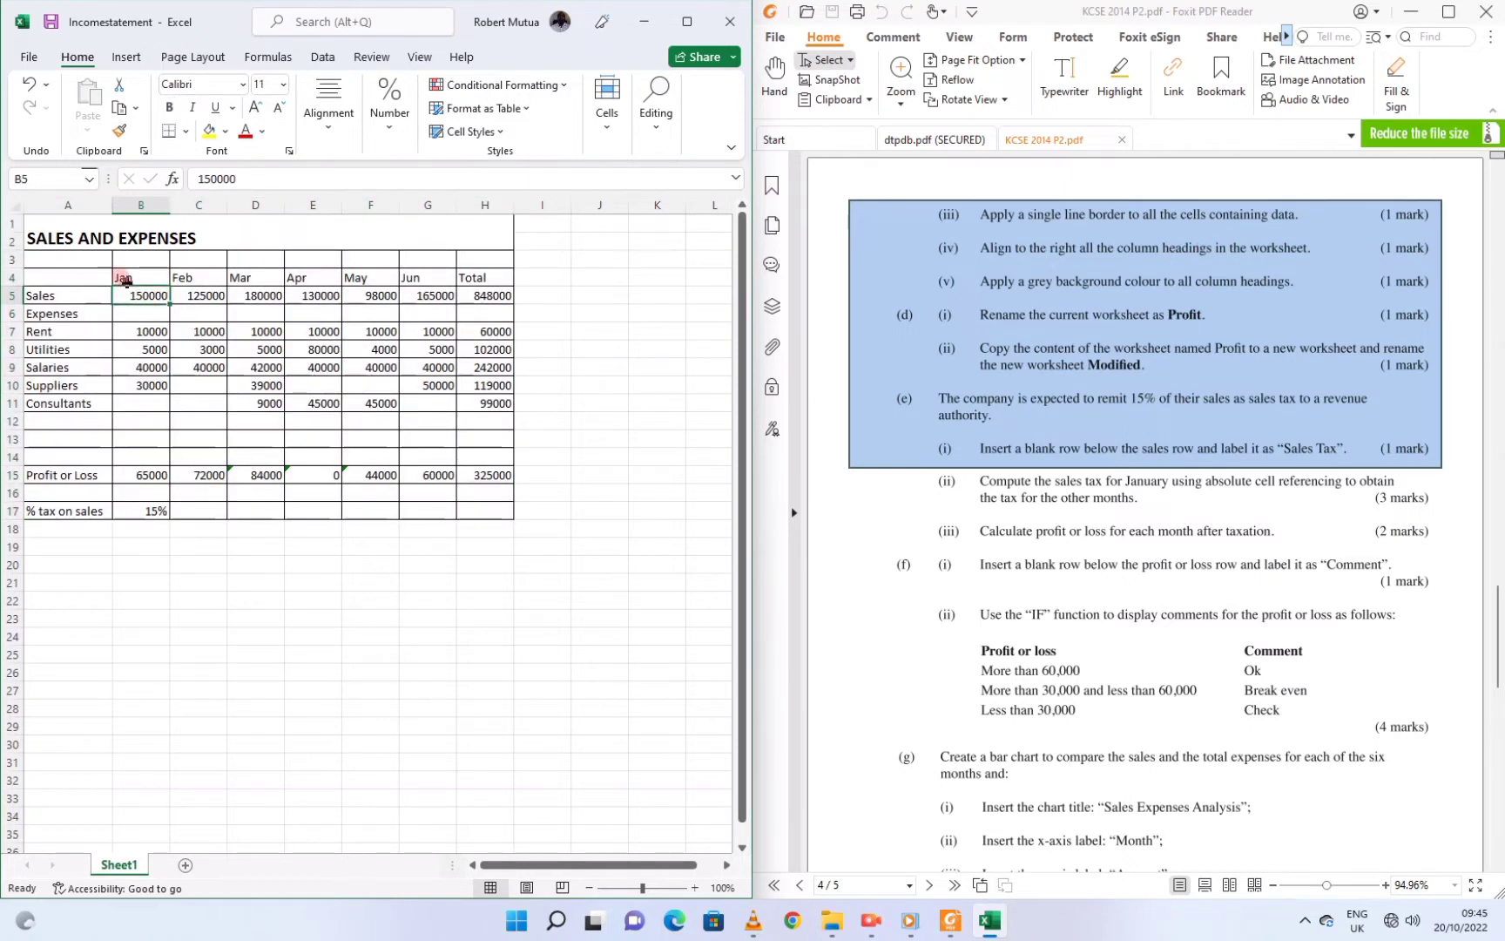
pyautogui.moveTo(125, 279); pyautogui.dragTo(462, 279)
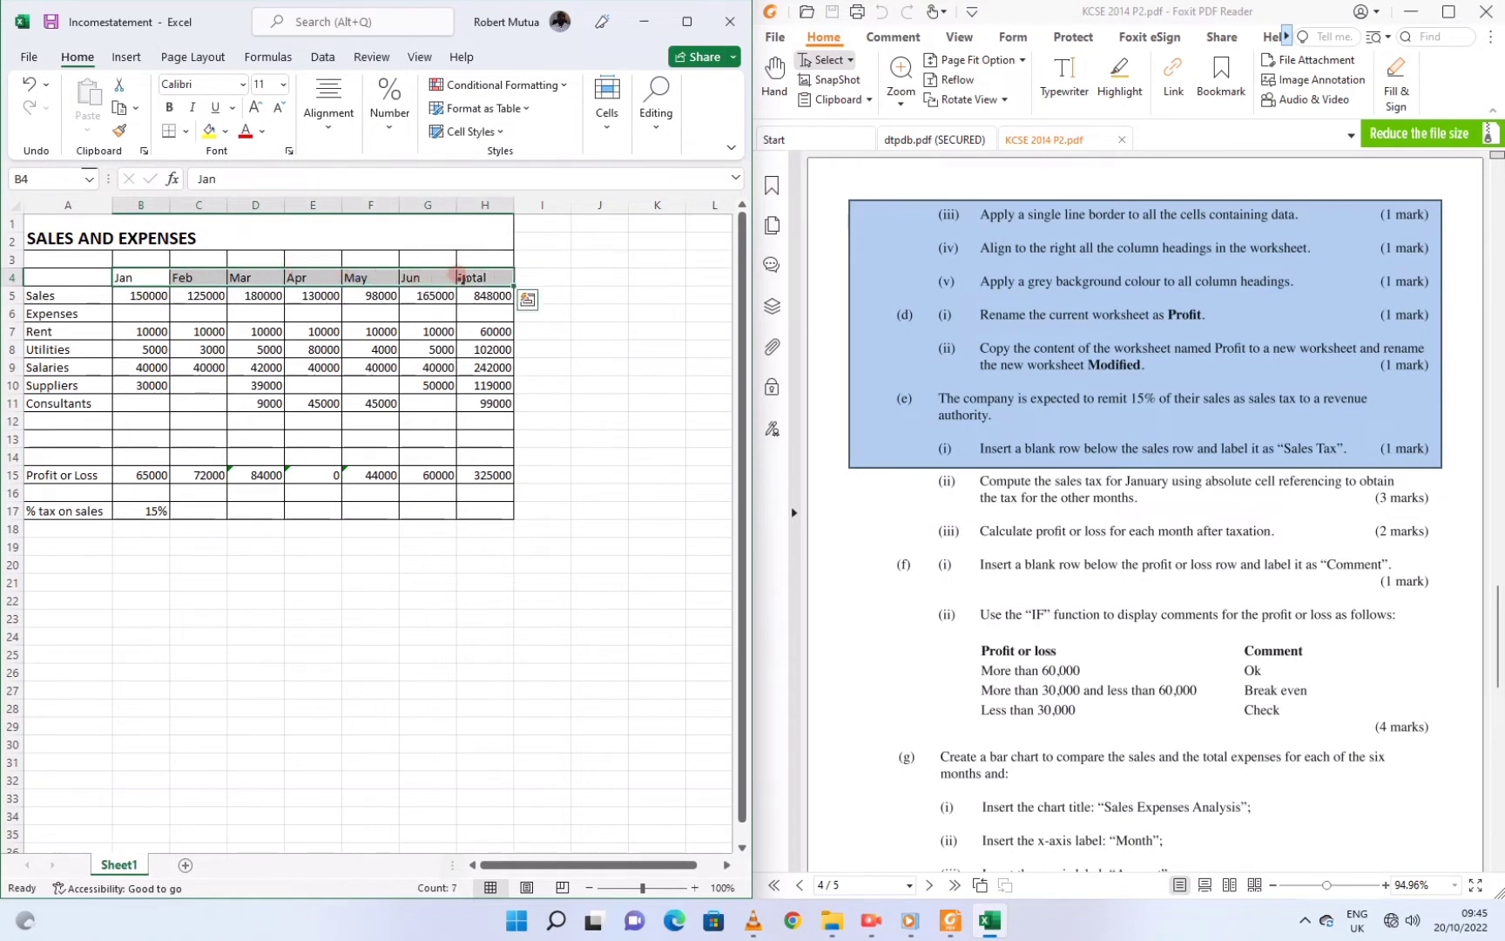
pyautogui.click(330, 145)
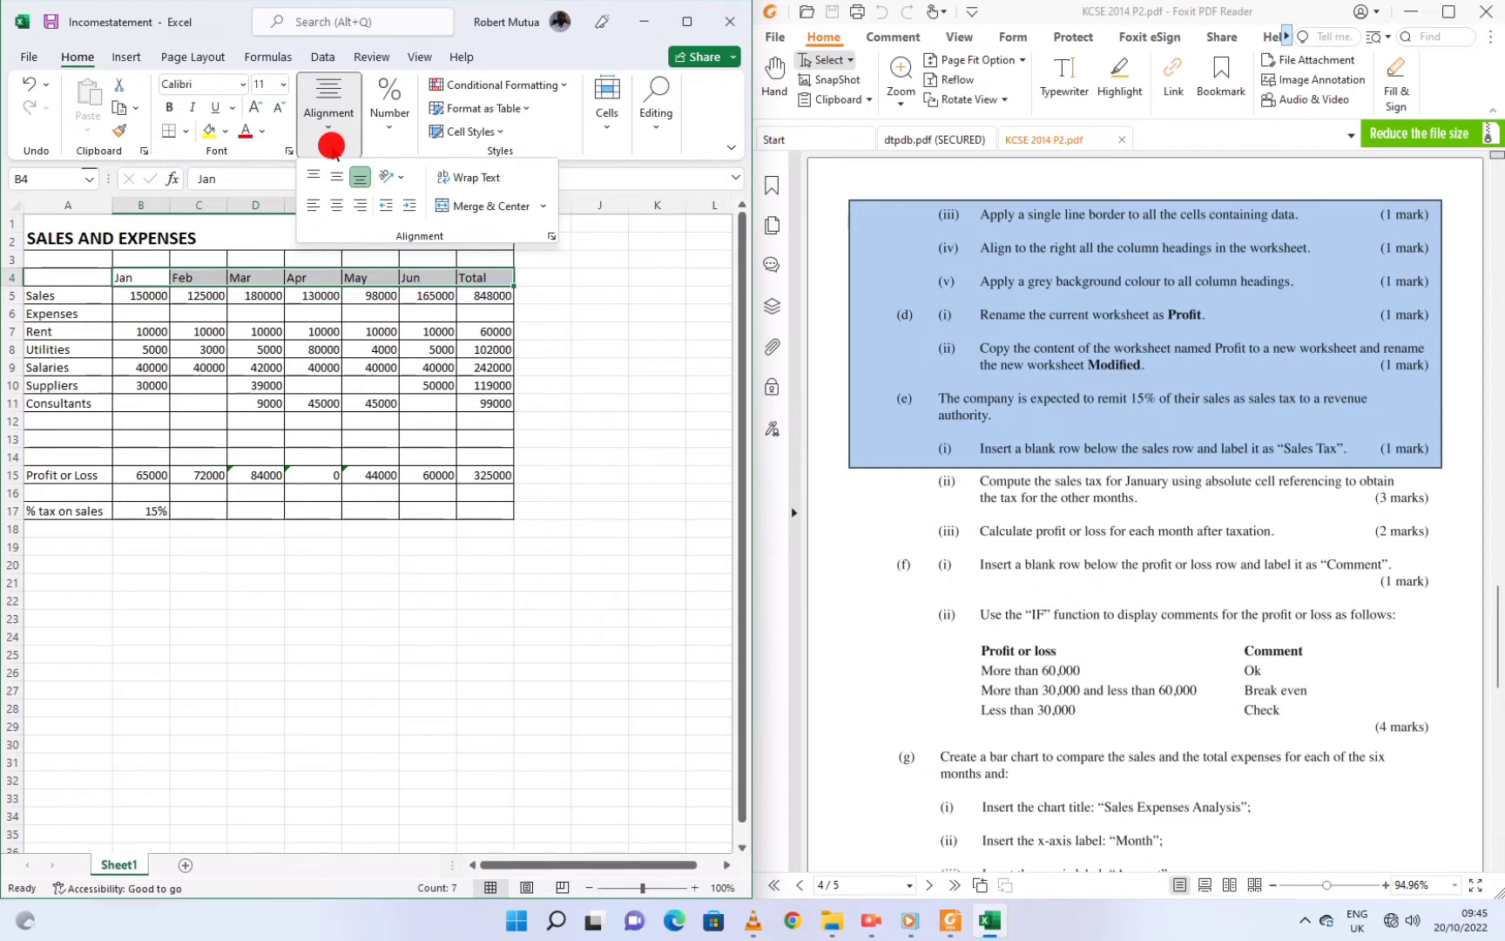
pyautogui.click(335, 206)
pyautogui.click(359, 207)
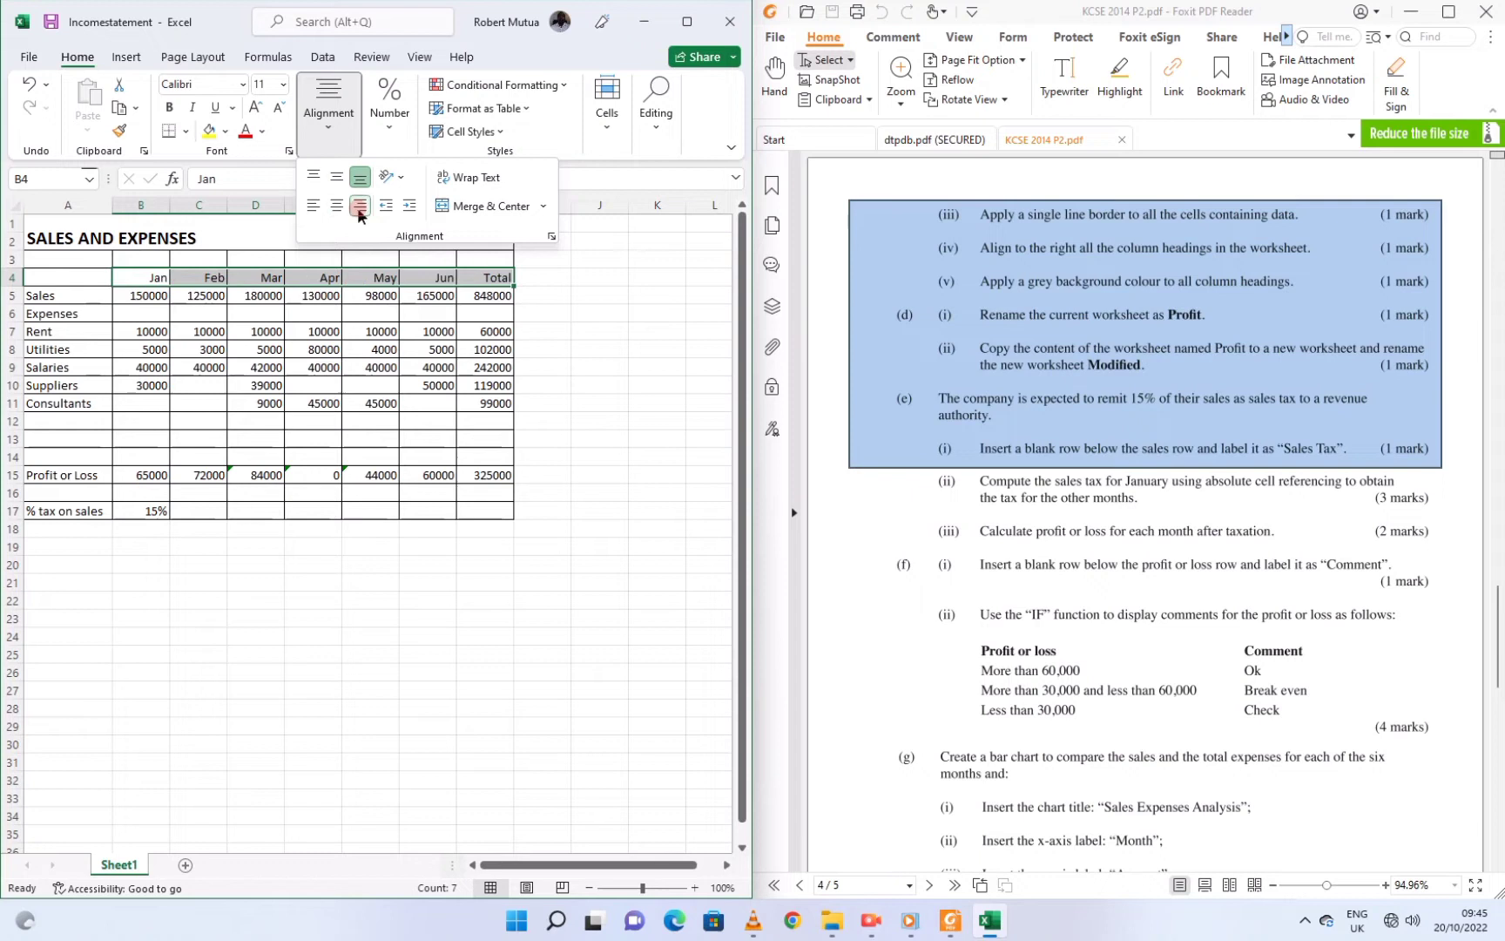
pyautogui.click(170, 107)
# Shade the B4:H4 column headings with a light grey fill
pyautogui.click(990, 256)
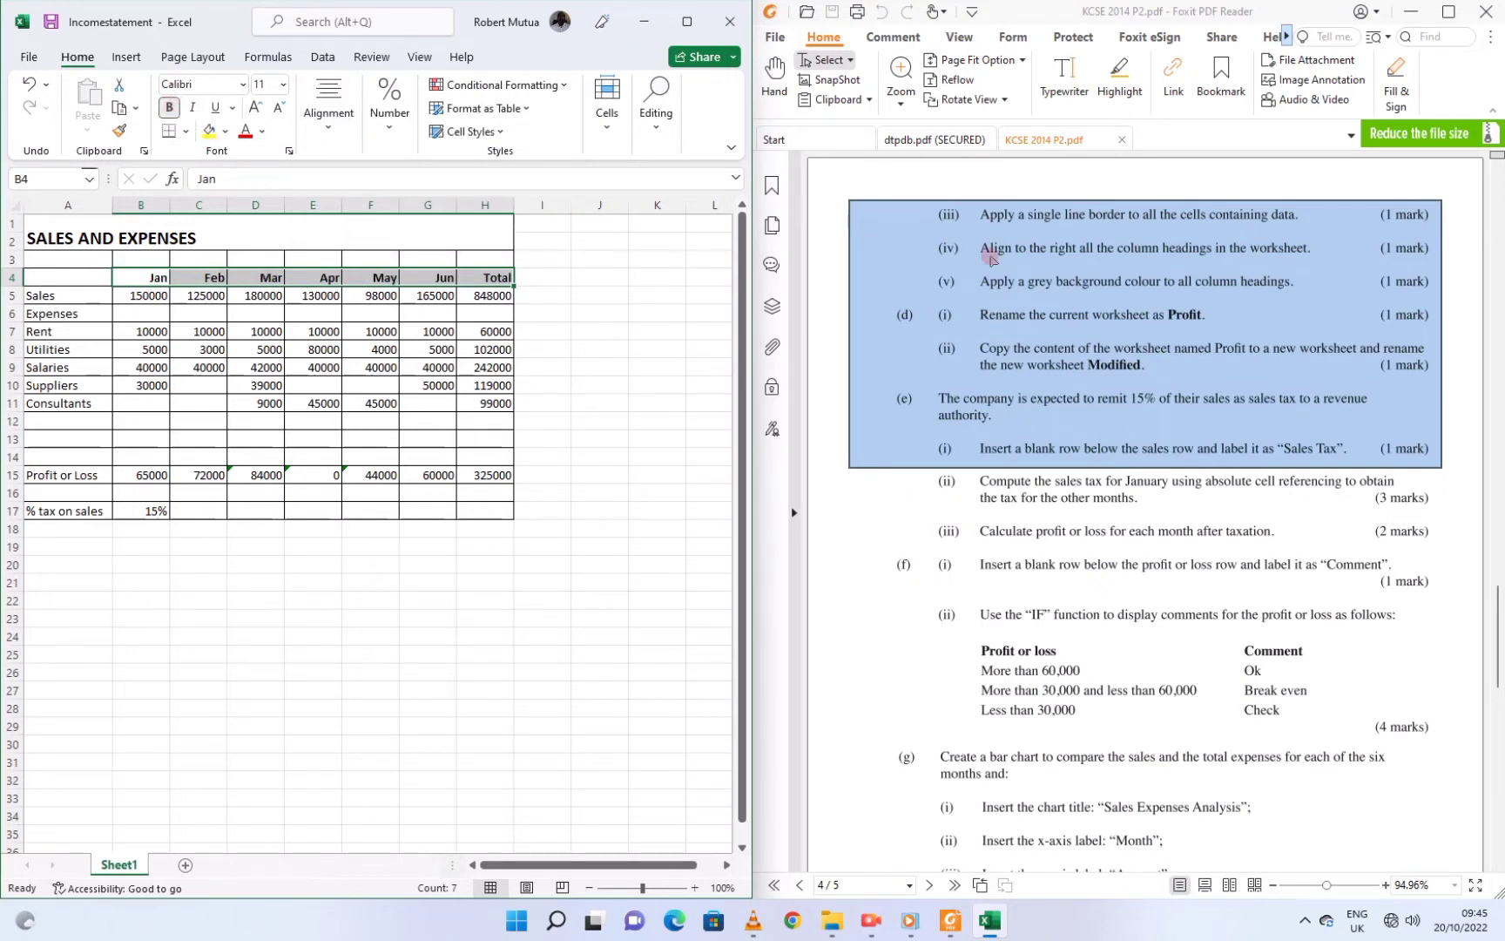
pyautogui.click(223, 151)
pyautogui.click(225, 131)
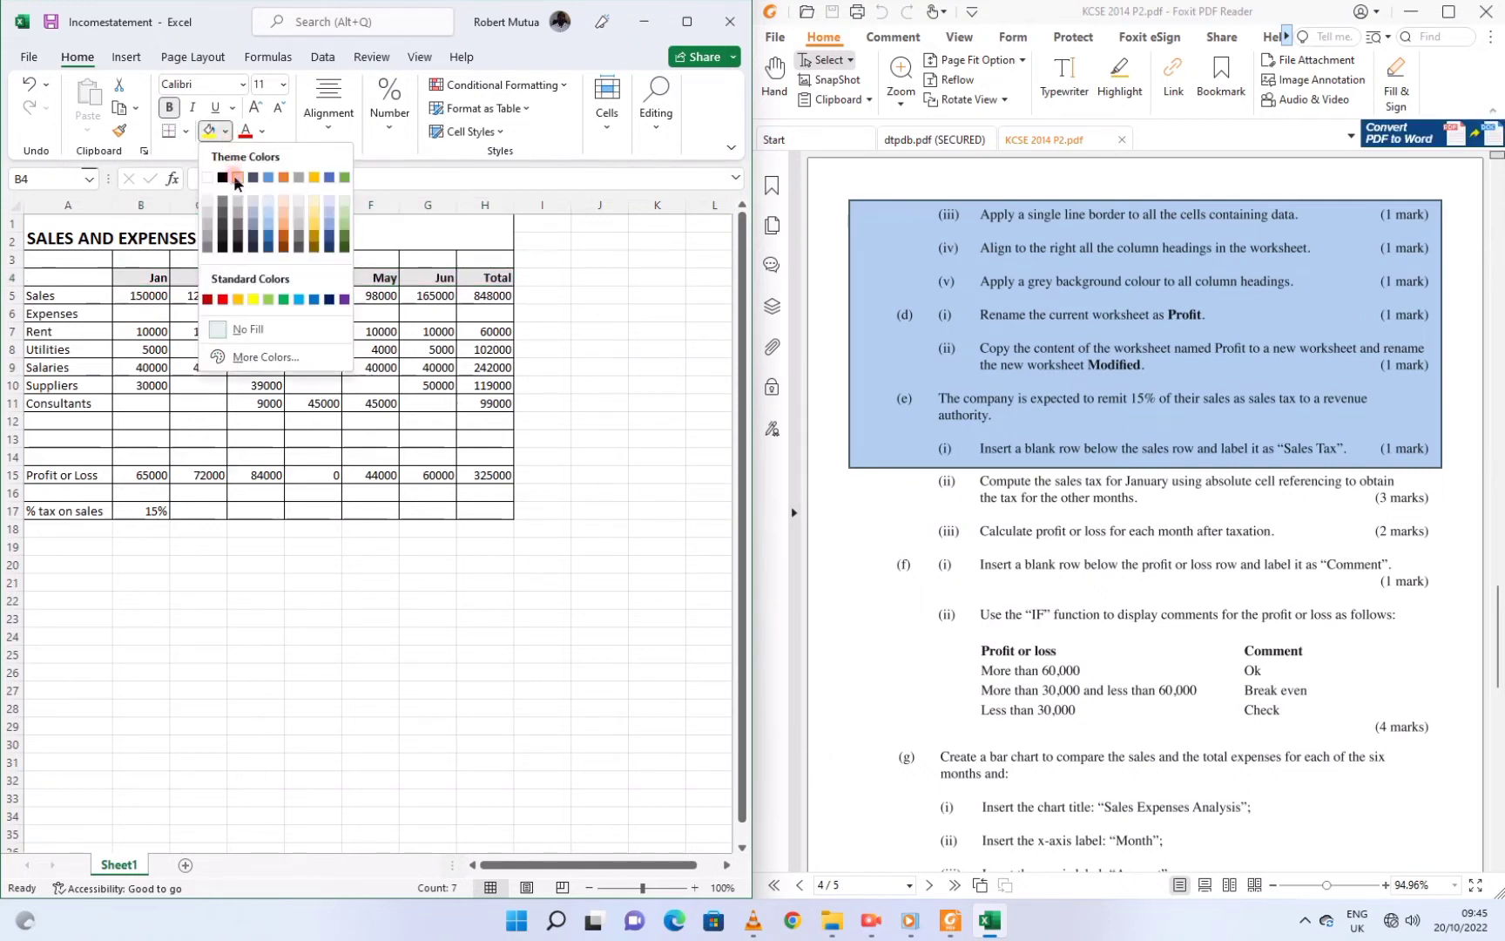
pyautogui.click(237, 179)
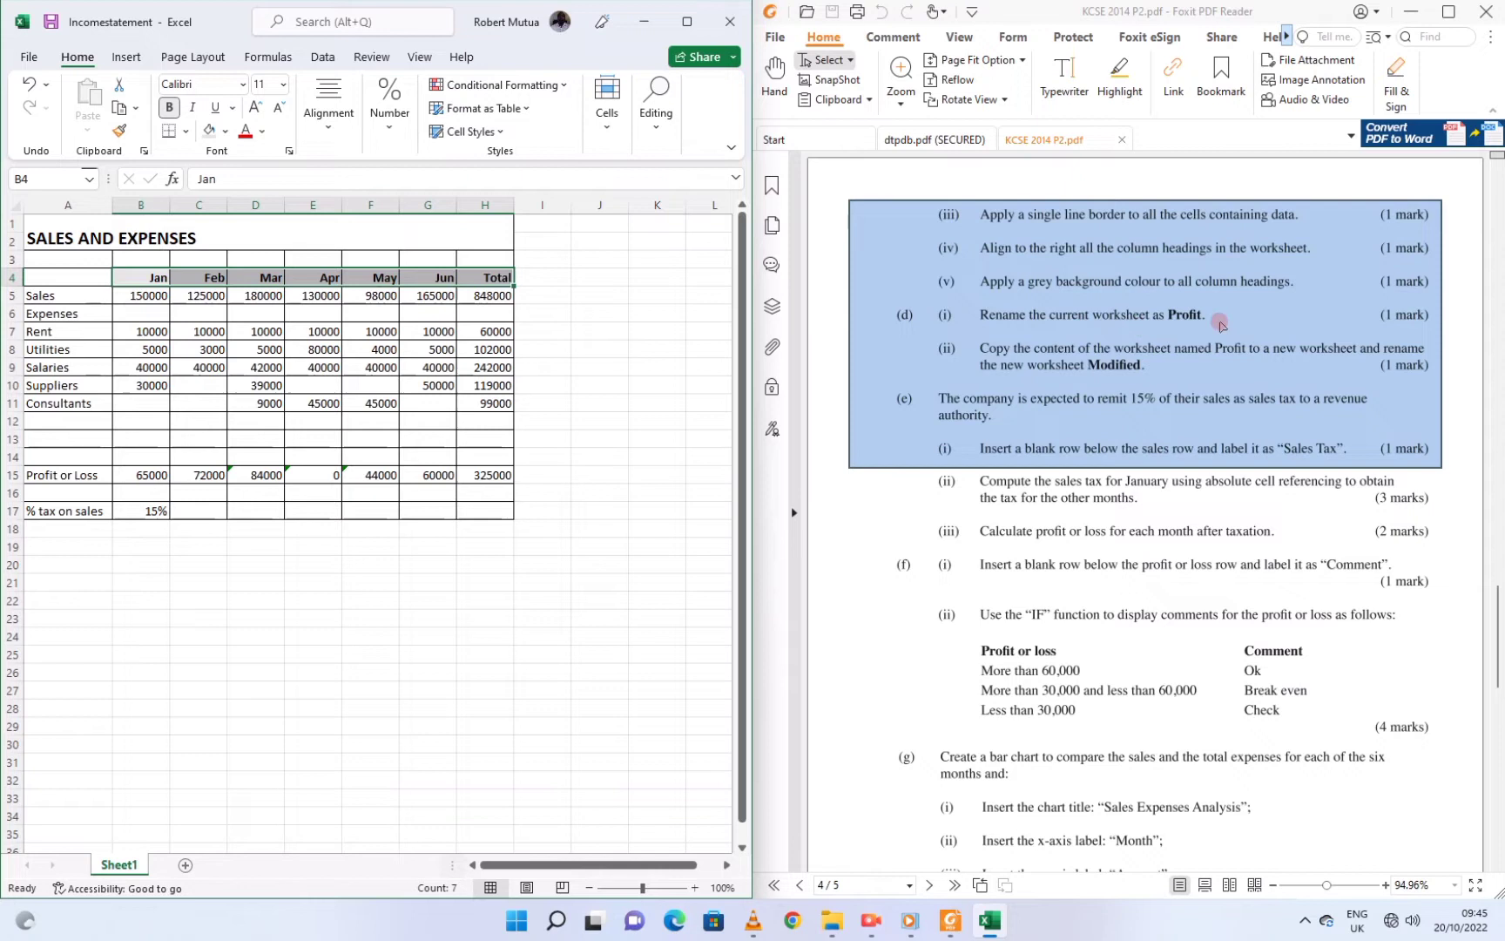
# Start renaming the Sheet1 tab, entering 'Proft' as the new name
pyautogui.click(129, 865)
pyautogui.click(159, 703)
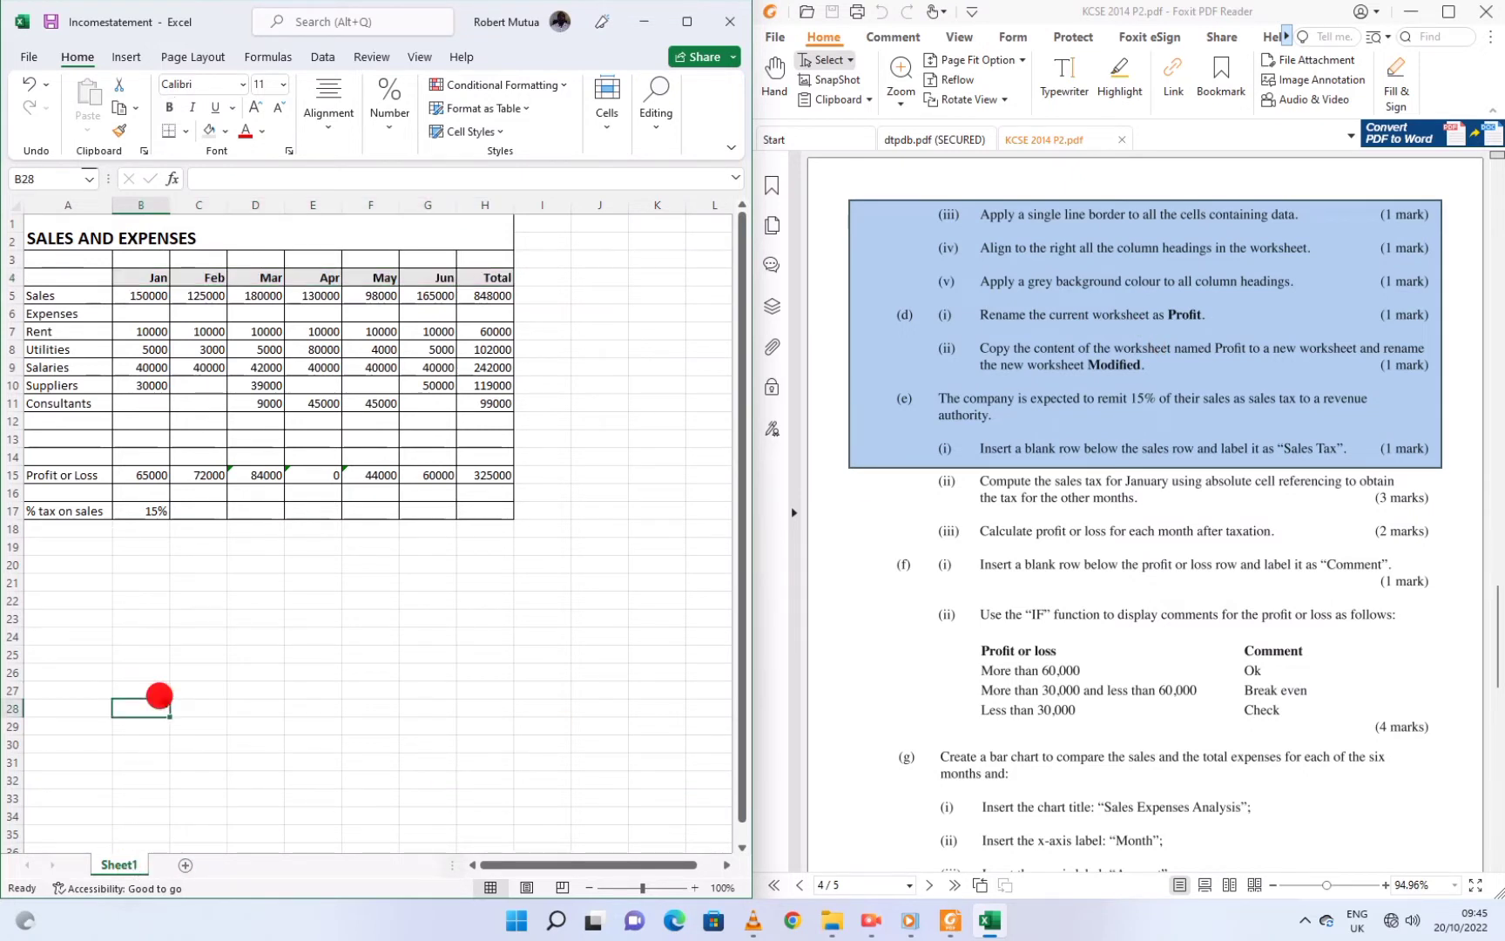
pyautogui.click(124, 862)
pyautogui.rightClick(126, 865)
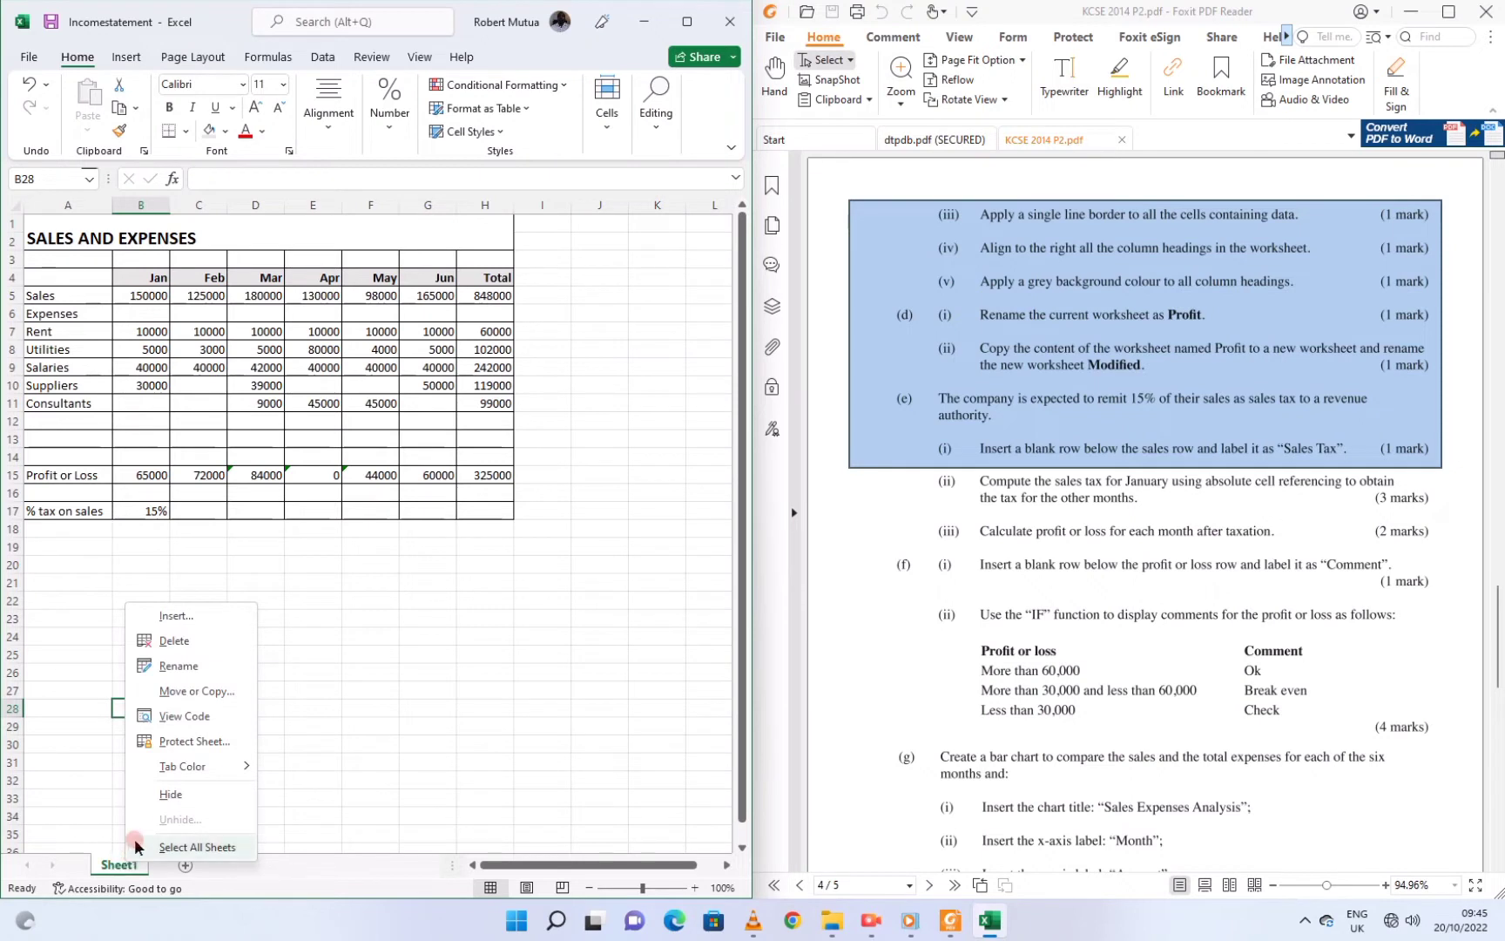
pyautogui.click(172, 667)
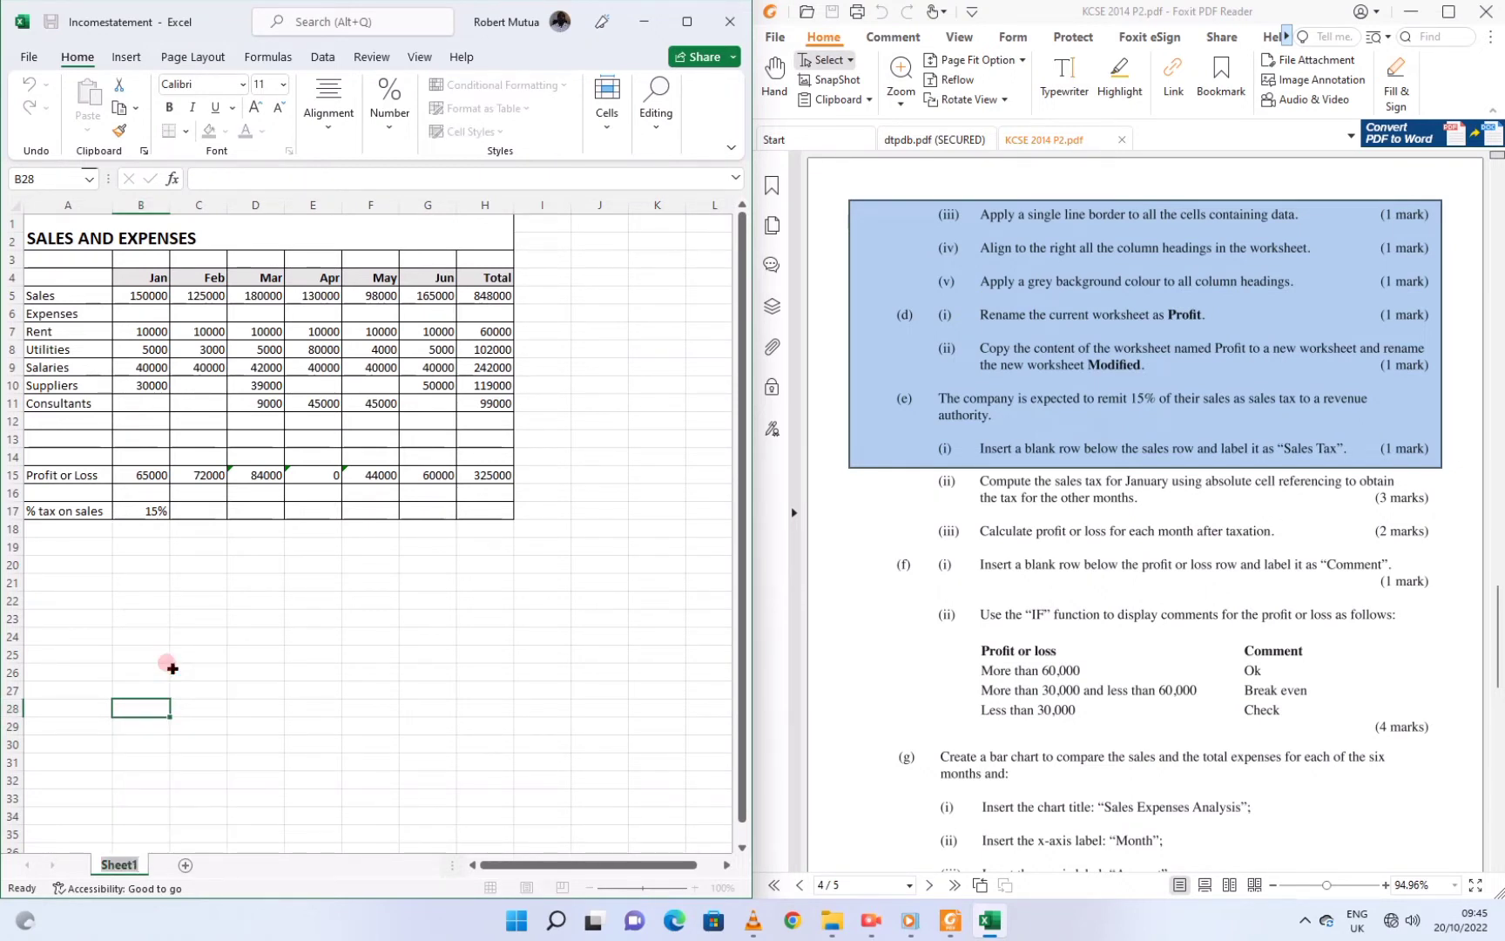
pyautogui.write('Proft')
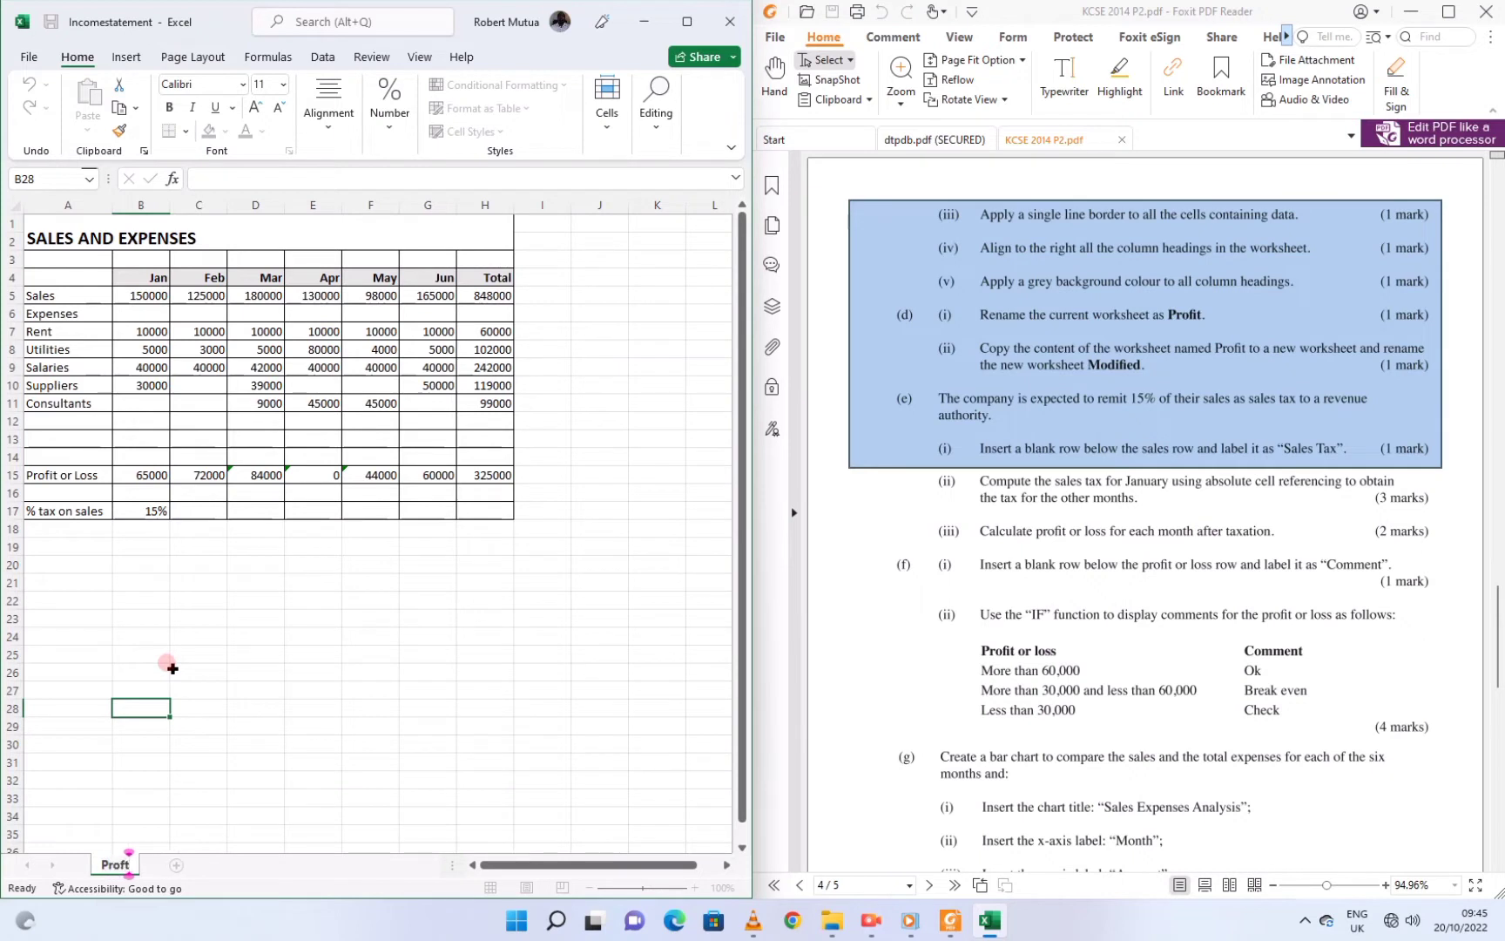
# Correct the tab name to 'Profit' and check the Feb profit formula in C15
pyautogui.press('BackSpace')
pyautogui.write('i')
pyautogui.click(206, 470)
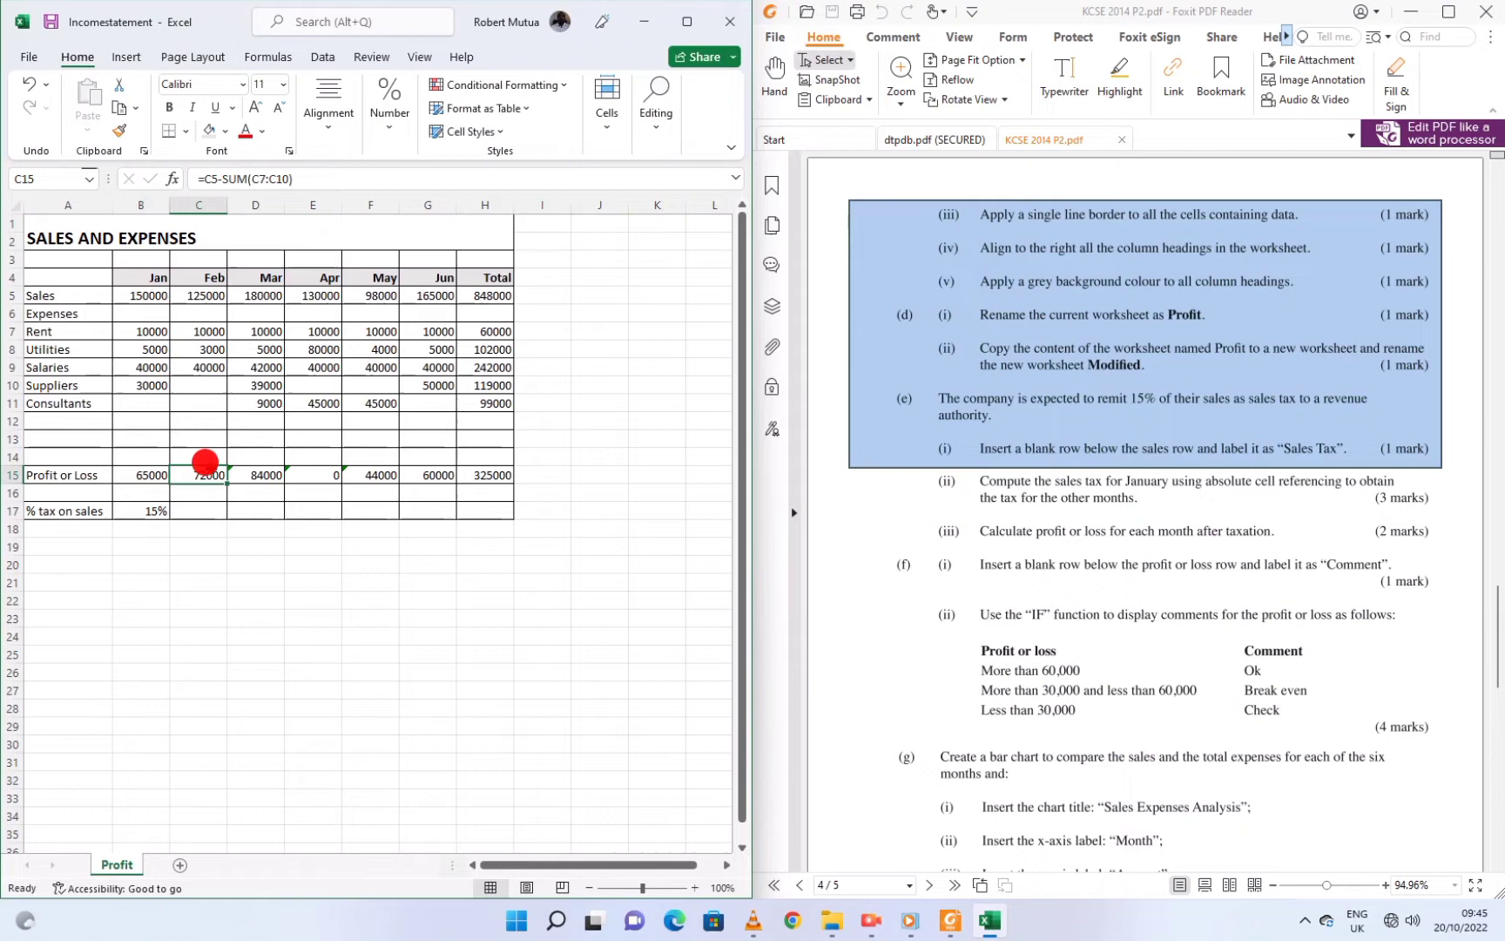
# Copy the whole SALES AND EXPENSES table, A1:H17, from the Profit sheet
pyautogui.click(981, 357)
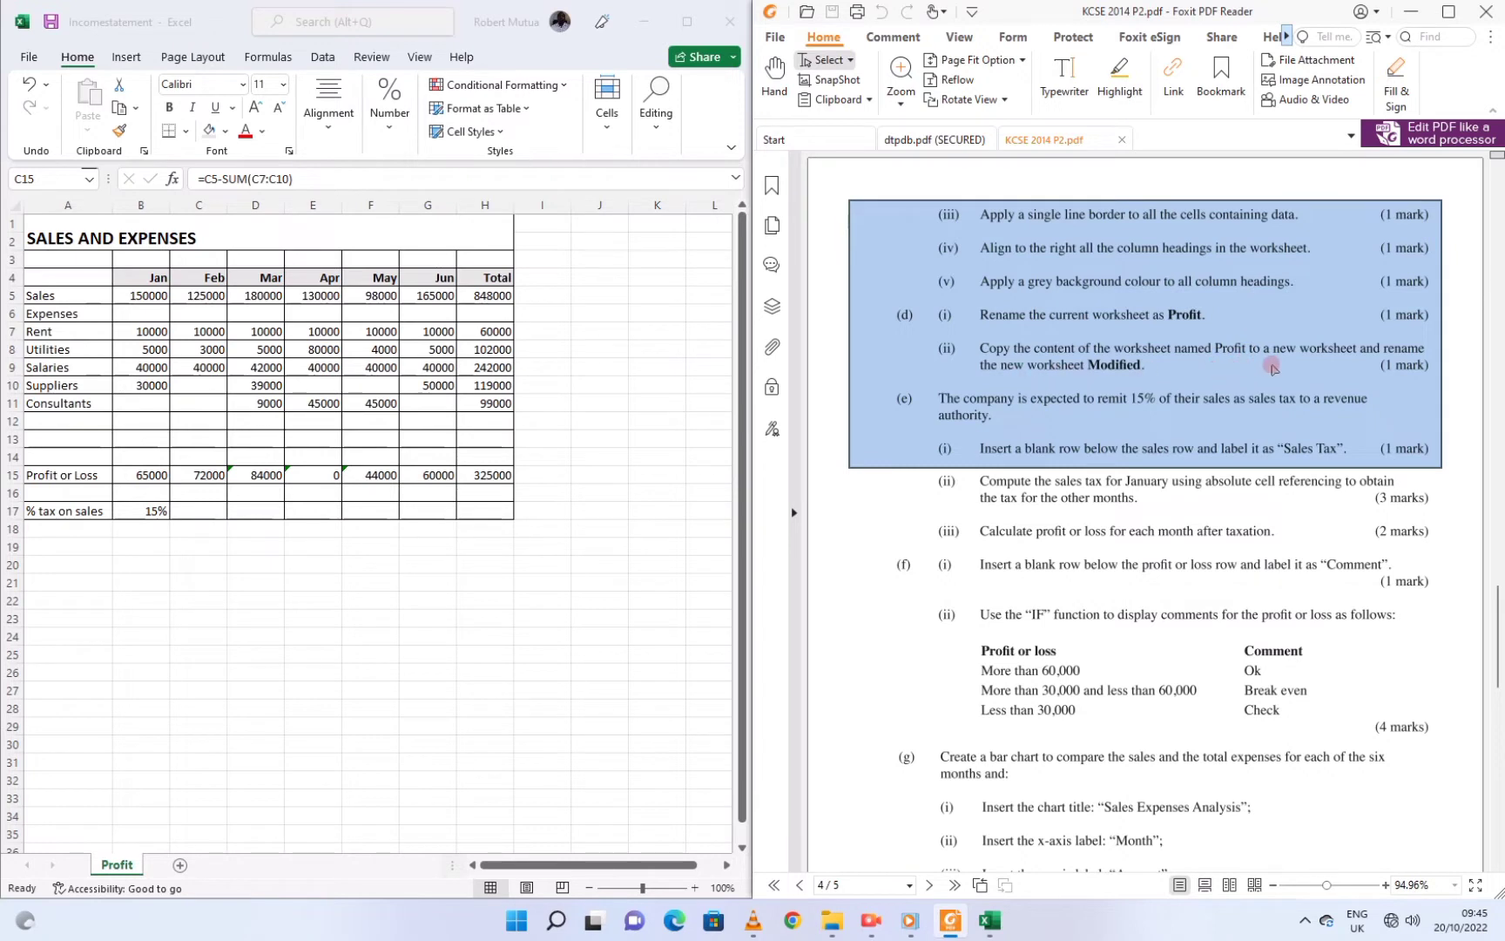
pyautogui.hotkey('alt', 'Tab')
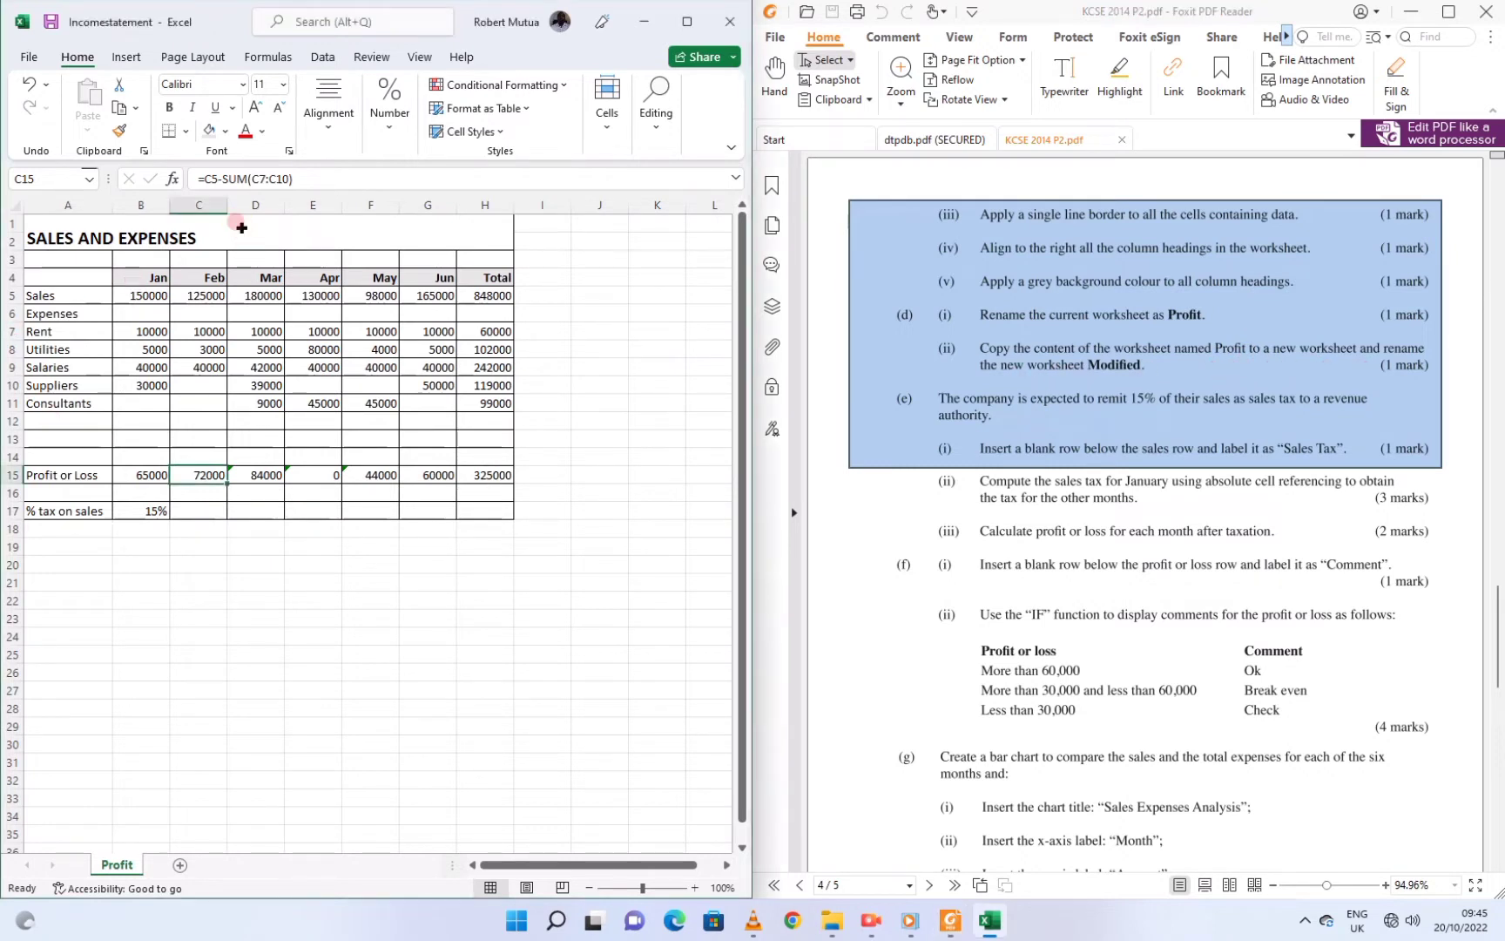
pyautogui.moveTo(241, 225); pyautogui.dragTo(261, 508)
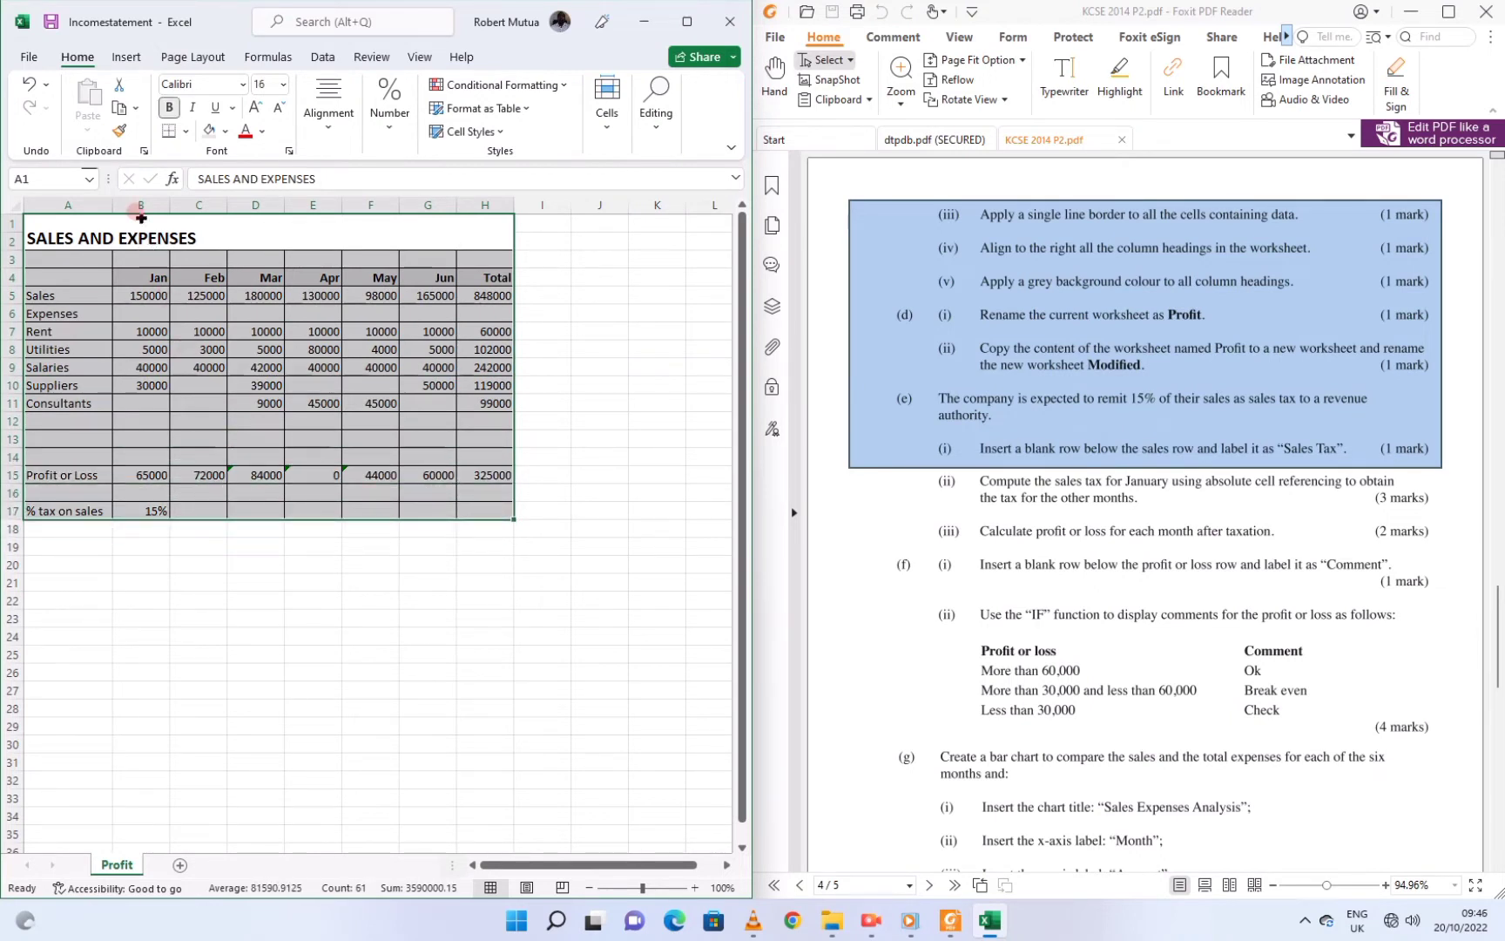
pyautogui.click(120, 118)
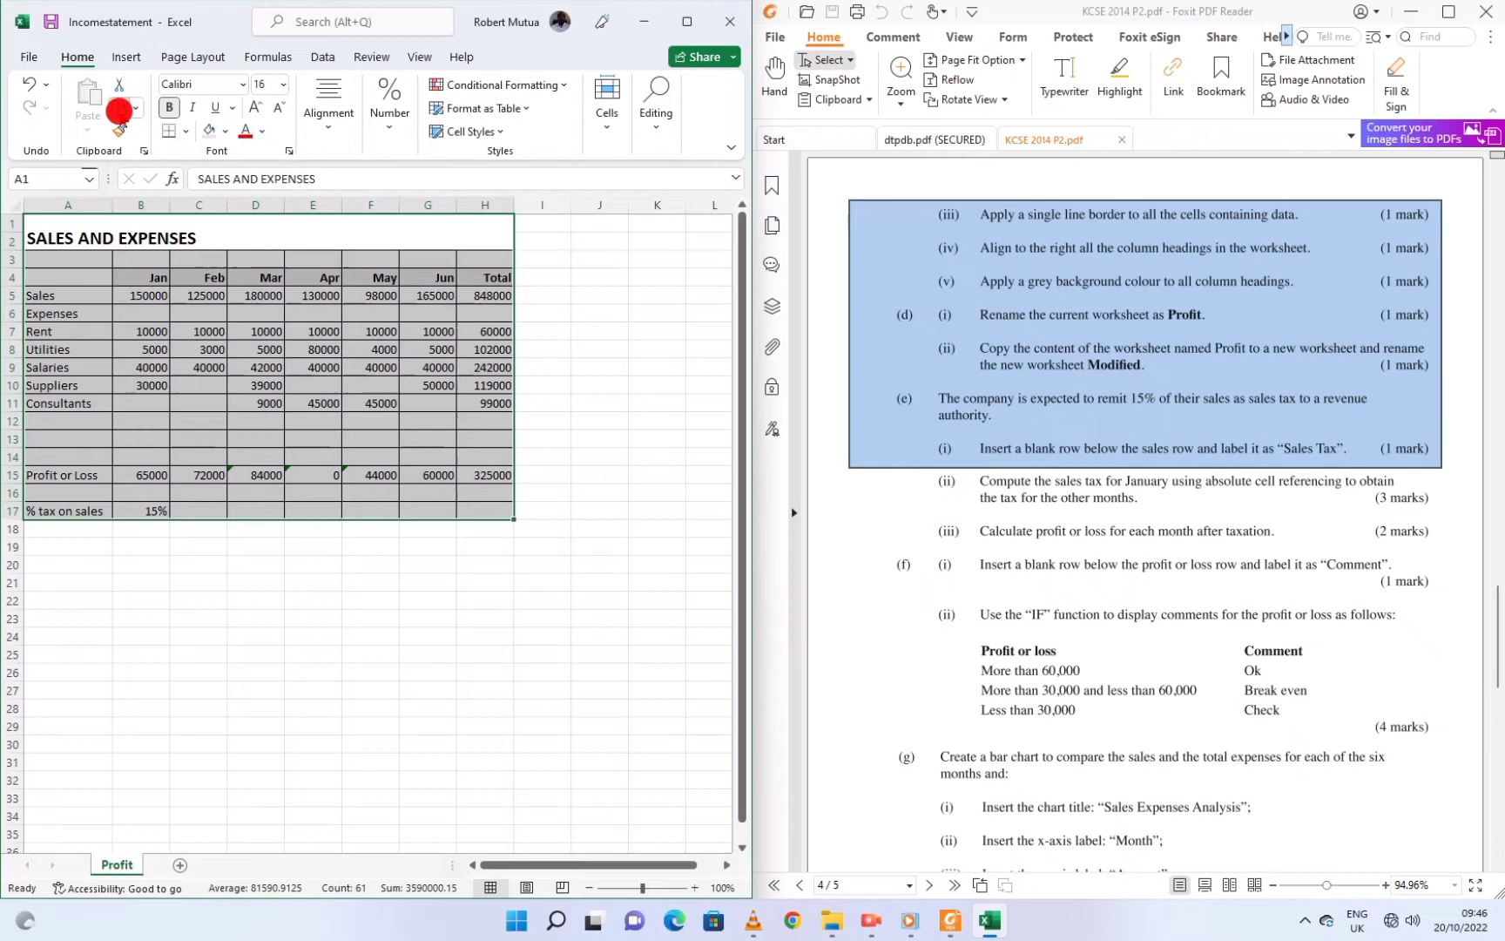
# Add a new sheet and paste the table at A1 keeping source column widths
pyautogui.click(179, 865)
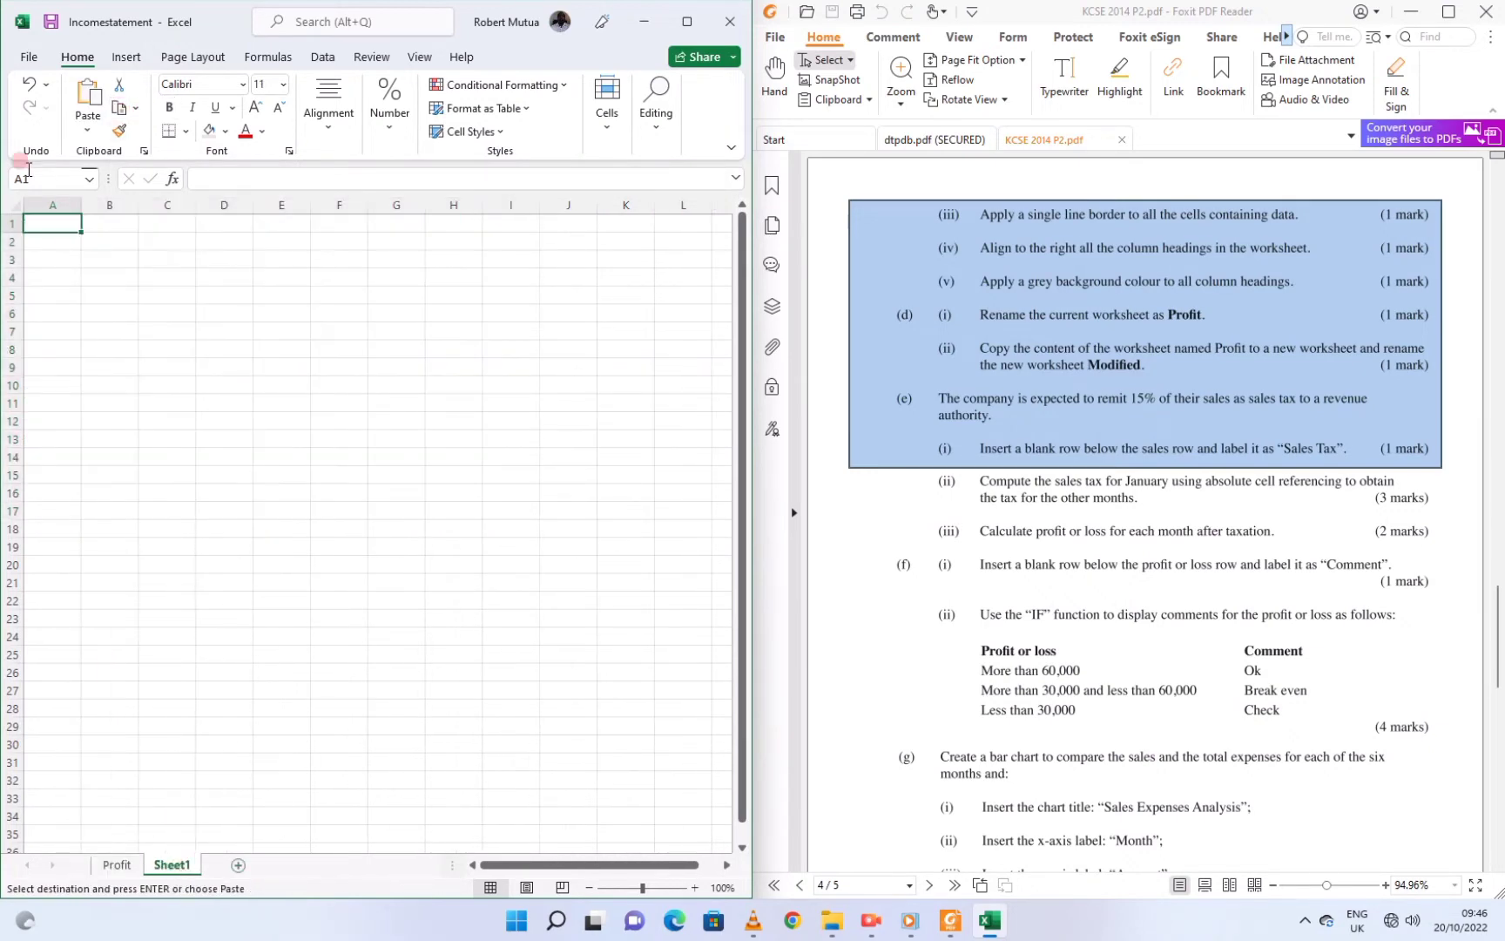
pyautogui.click(50, 222)
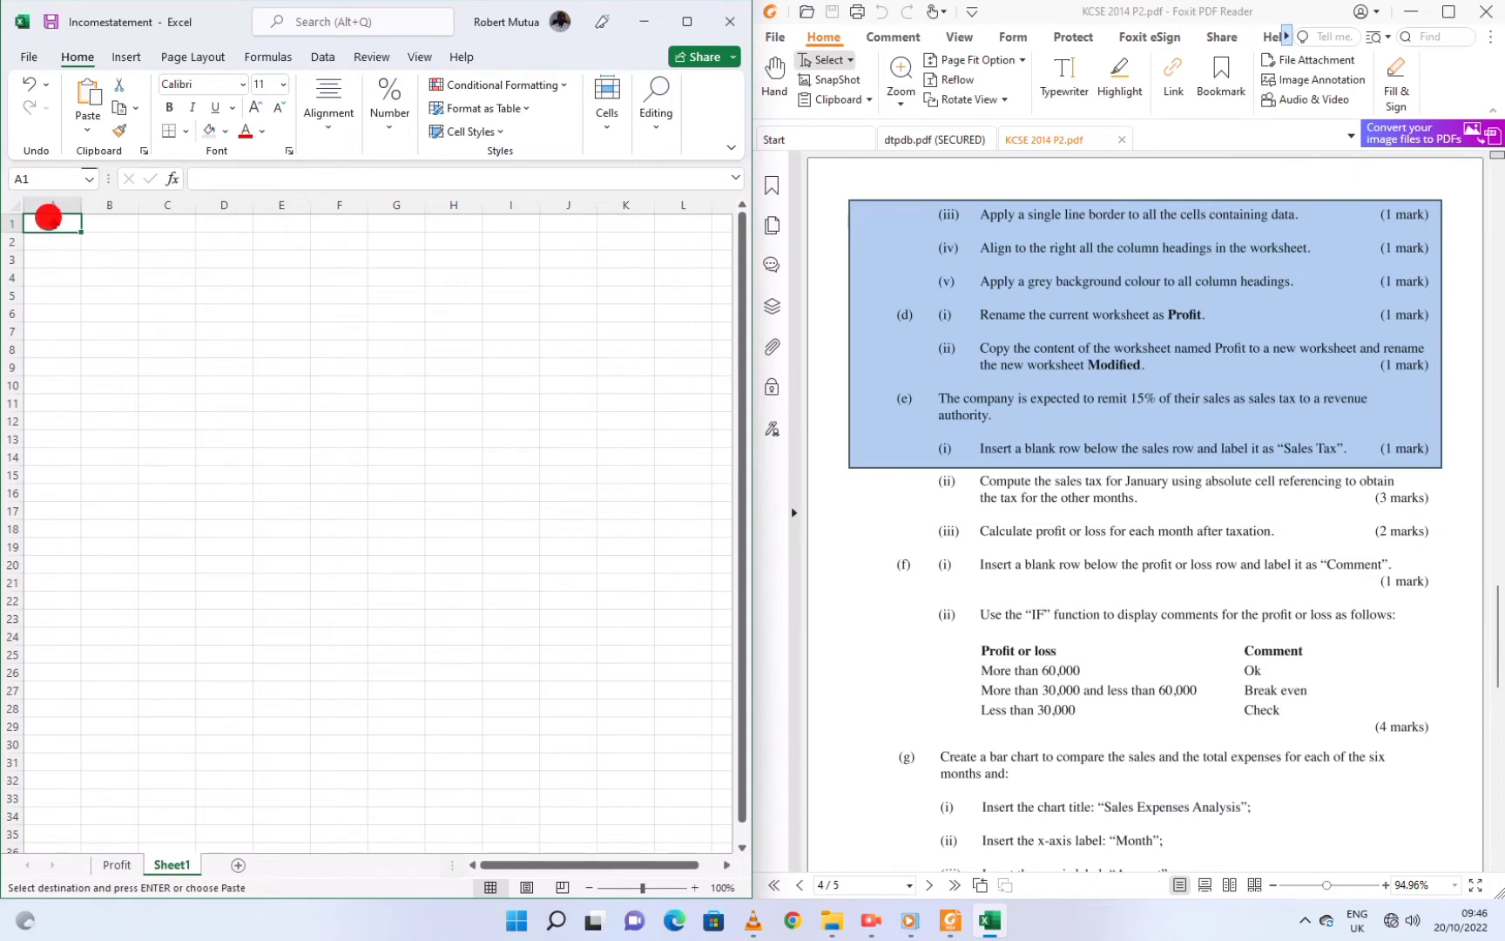
pyautogui.click(90, 132)
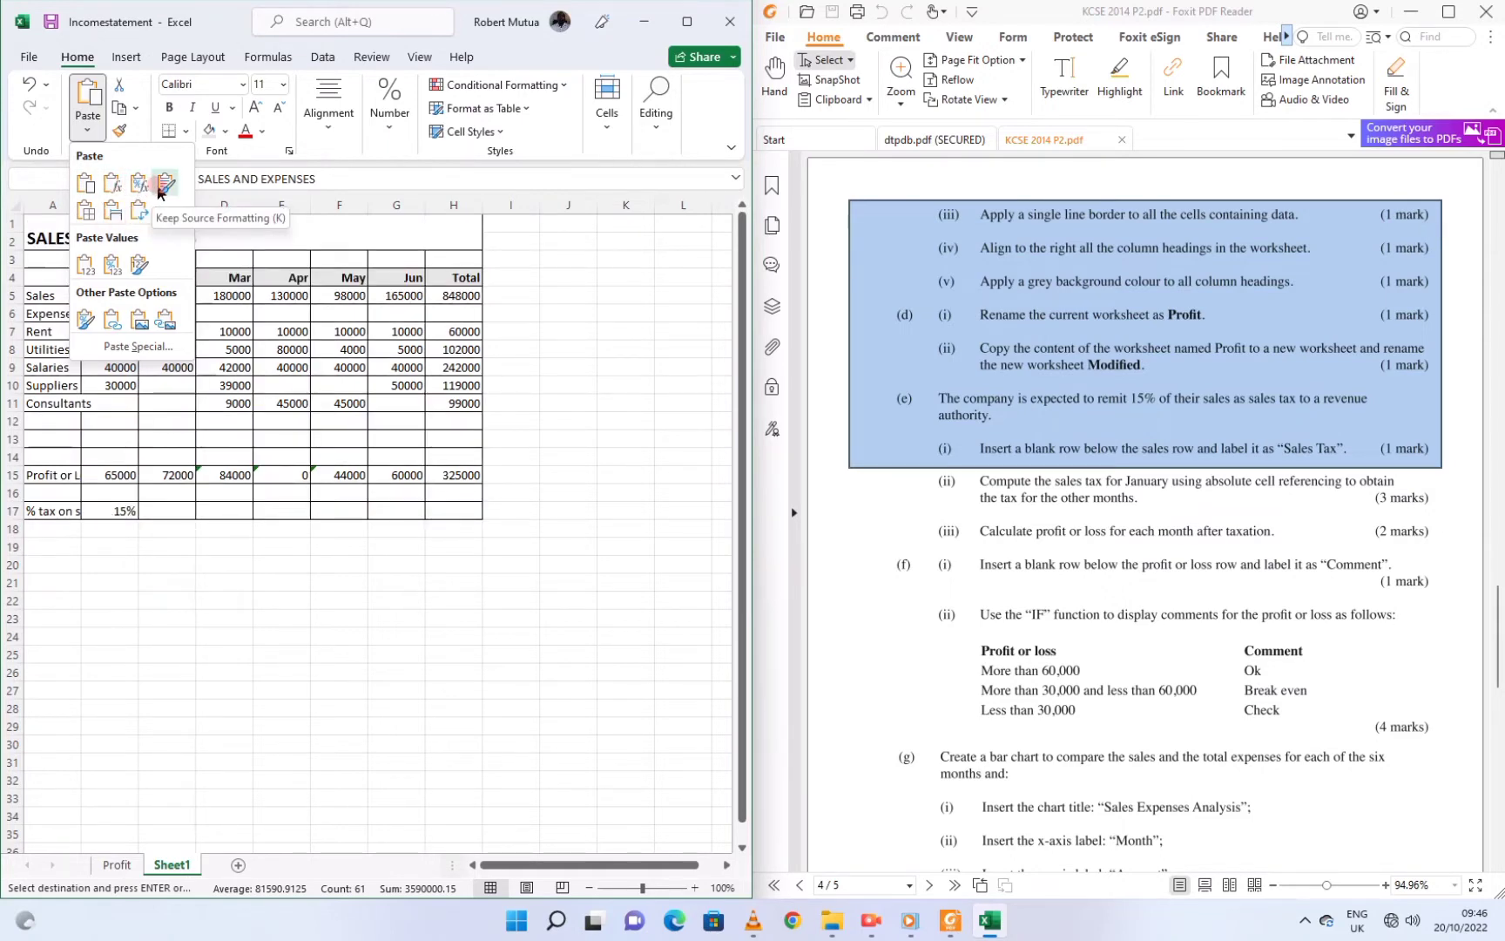
pyautogui.click(112, 216)
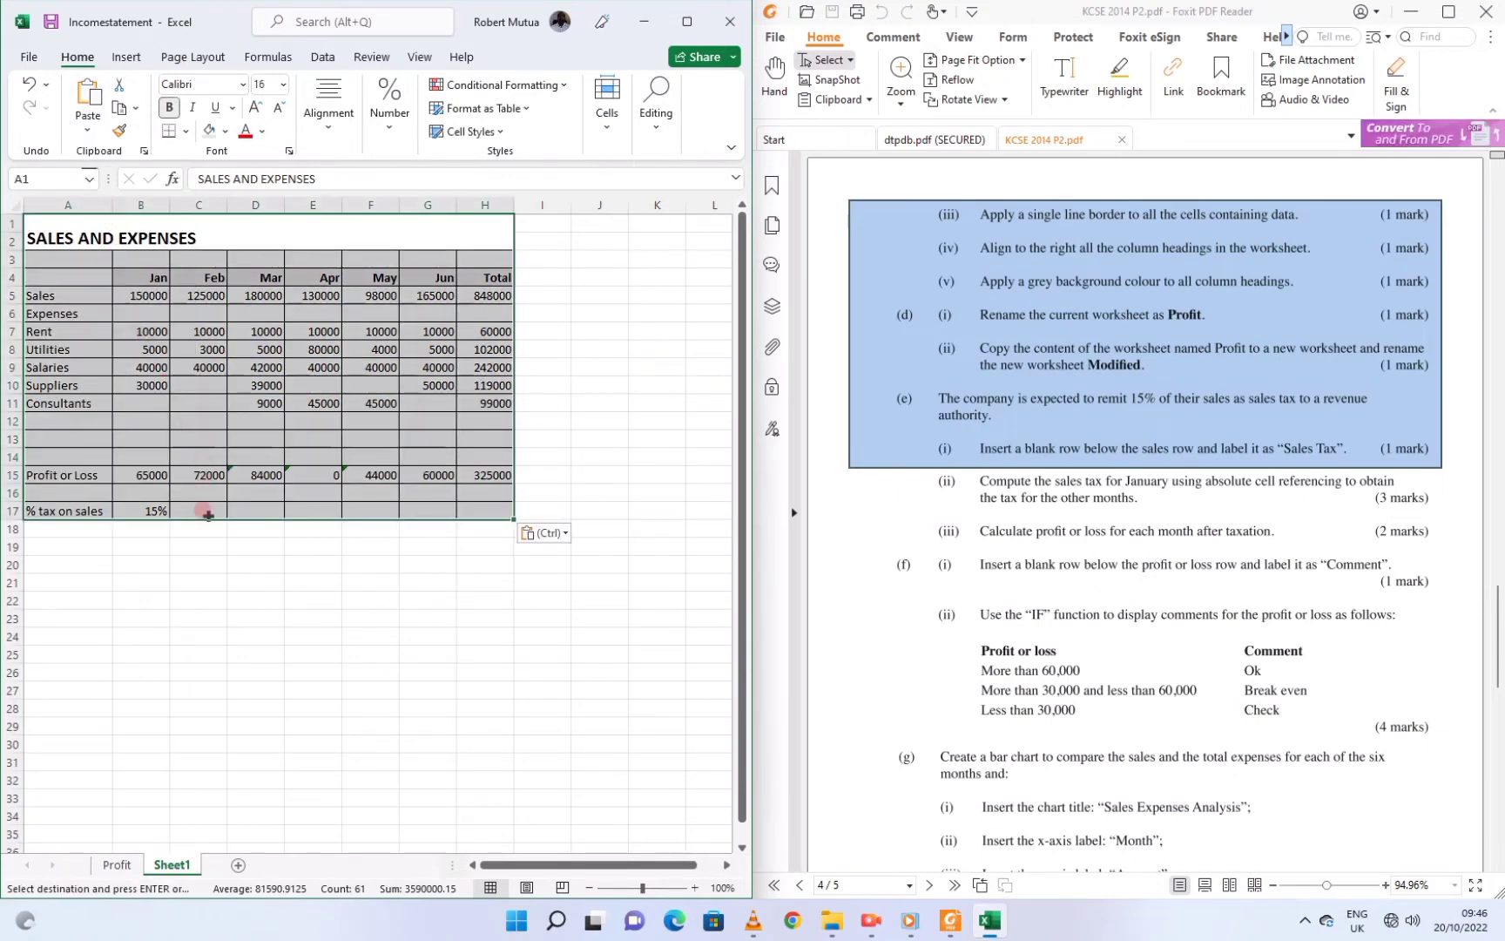
# Rename the new sheet to 'Modified'
pyautogui.rightClick(193, 864)
pyautogui.click(245, 669)
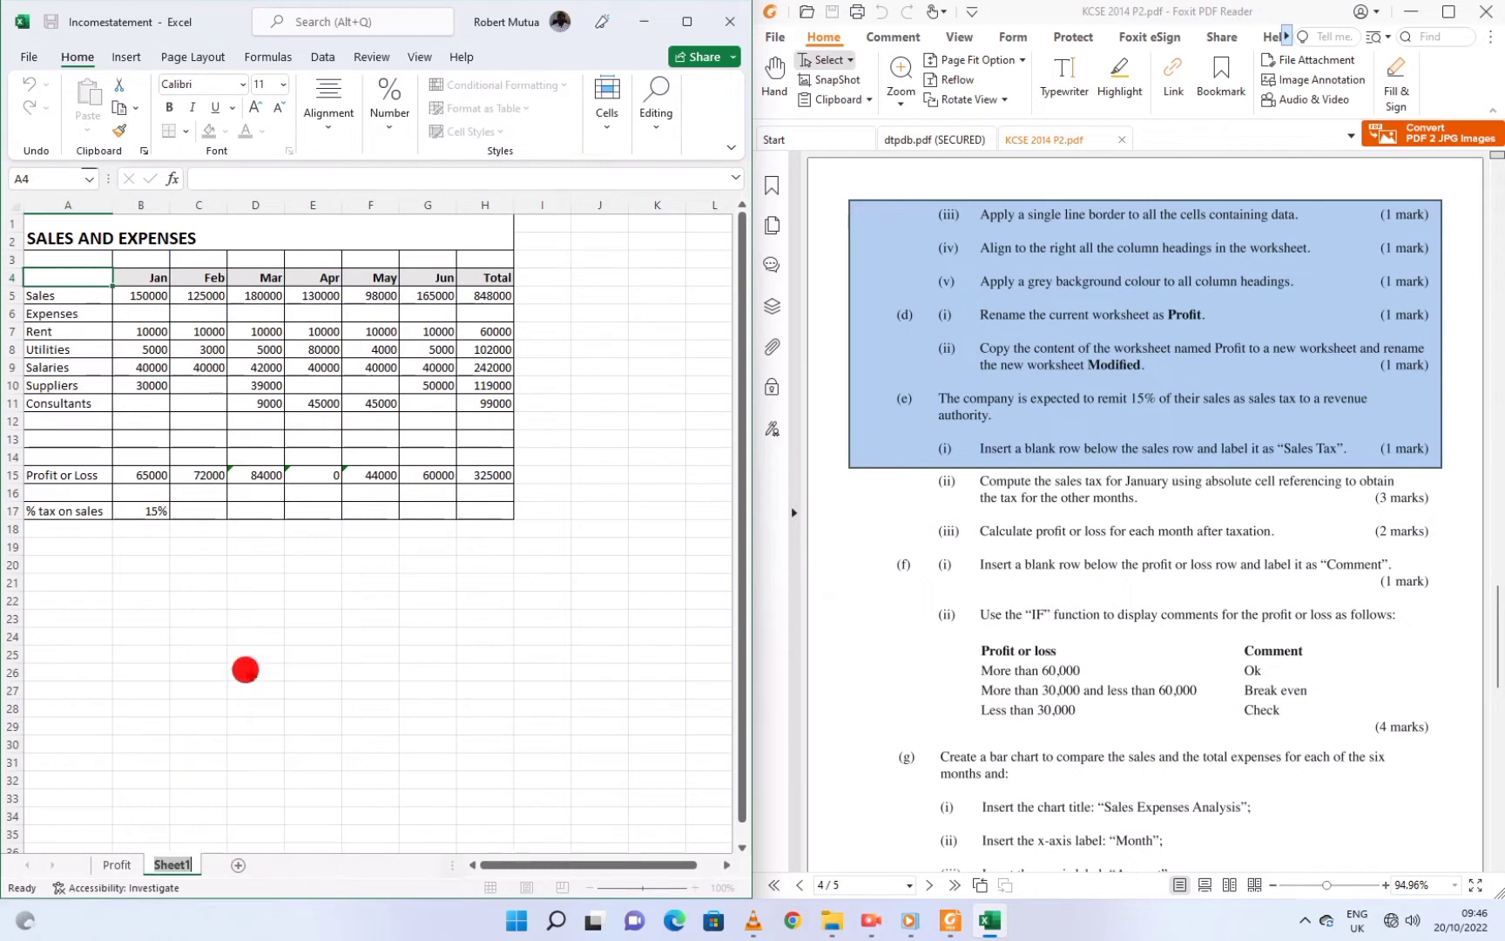
pyautogui.write('Modifi')
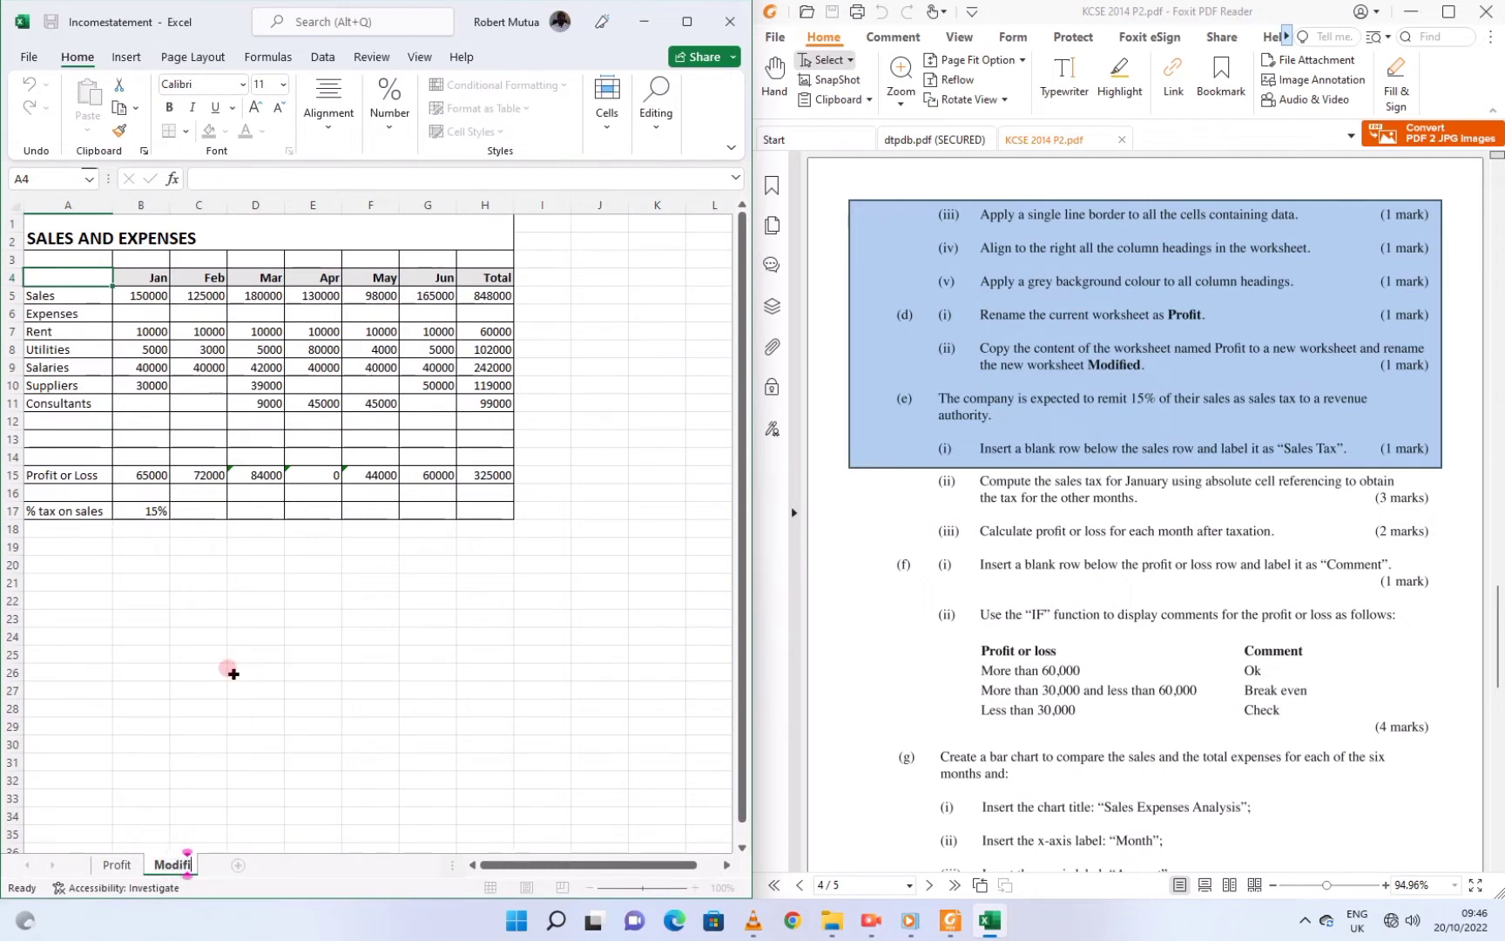
pyautogui.write('es')
pyautogui.press('BackSpace')
pyautogui.write('d')
pyautogui.press('Return')
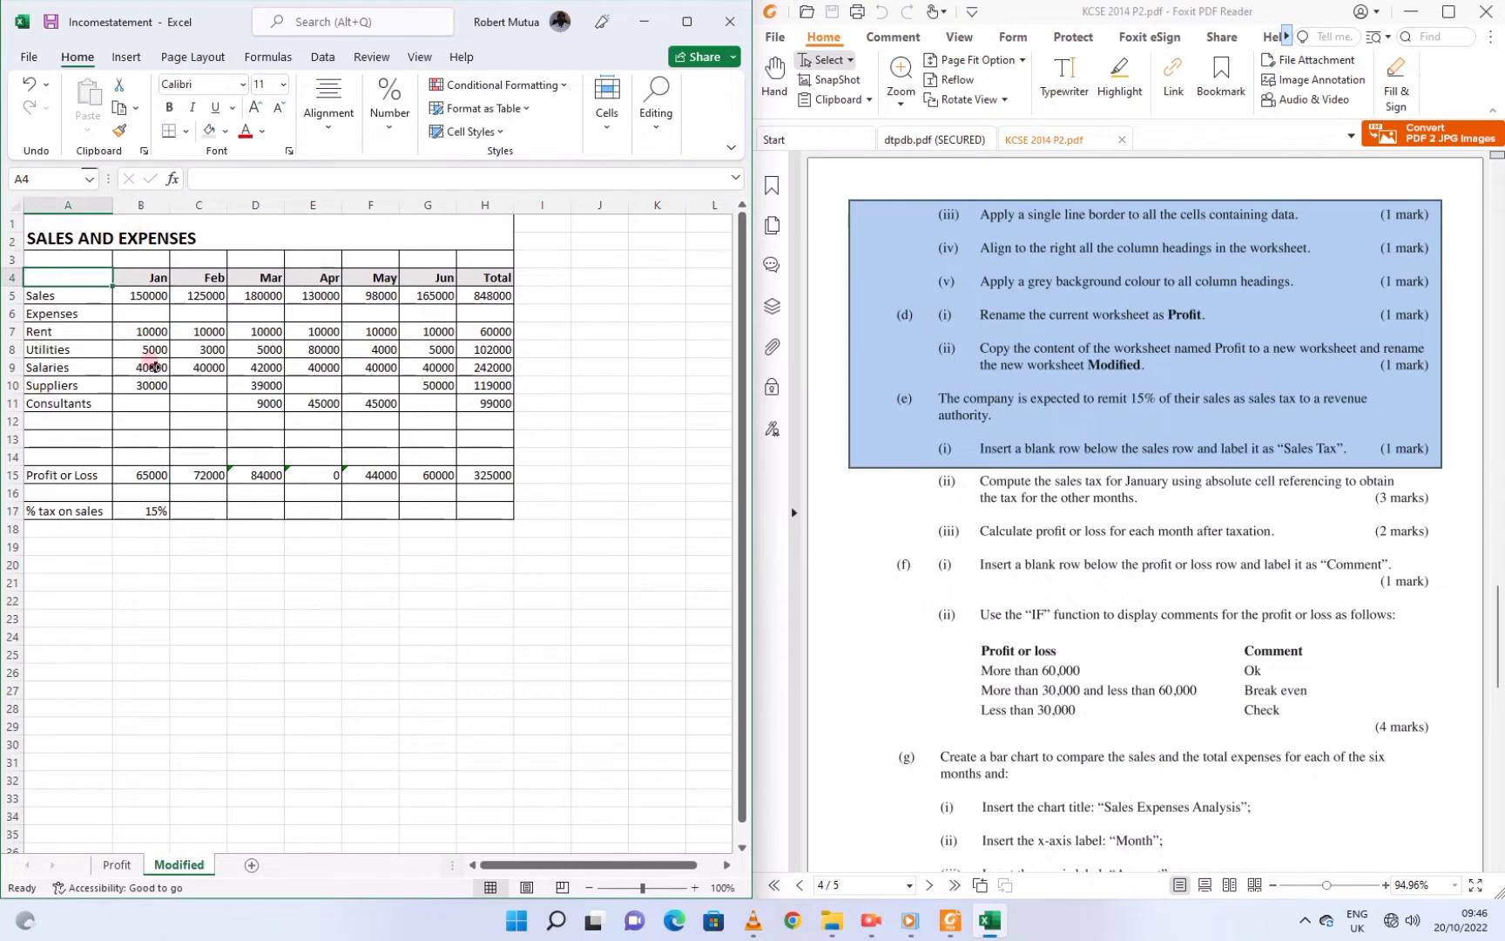
pyautogui.click(148, 364)
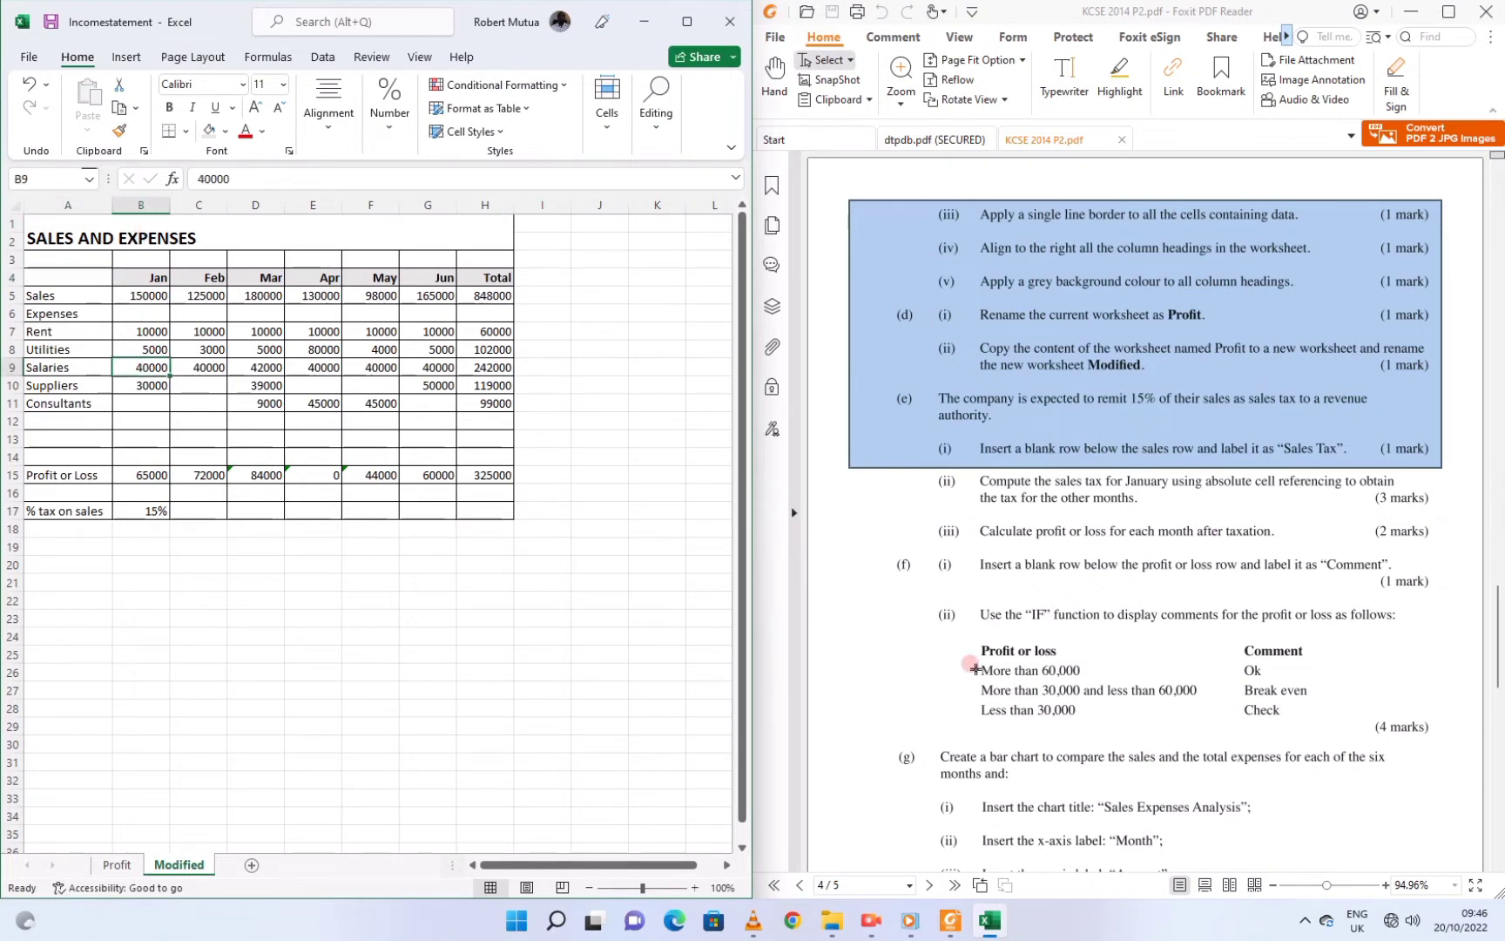
pyautogui.click(888, 912)
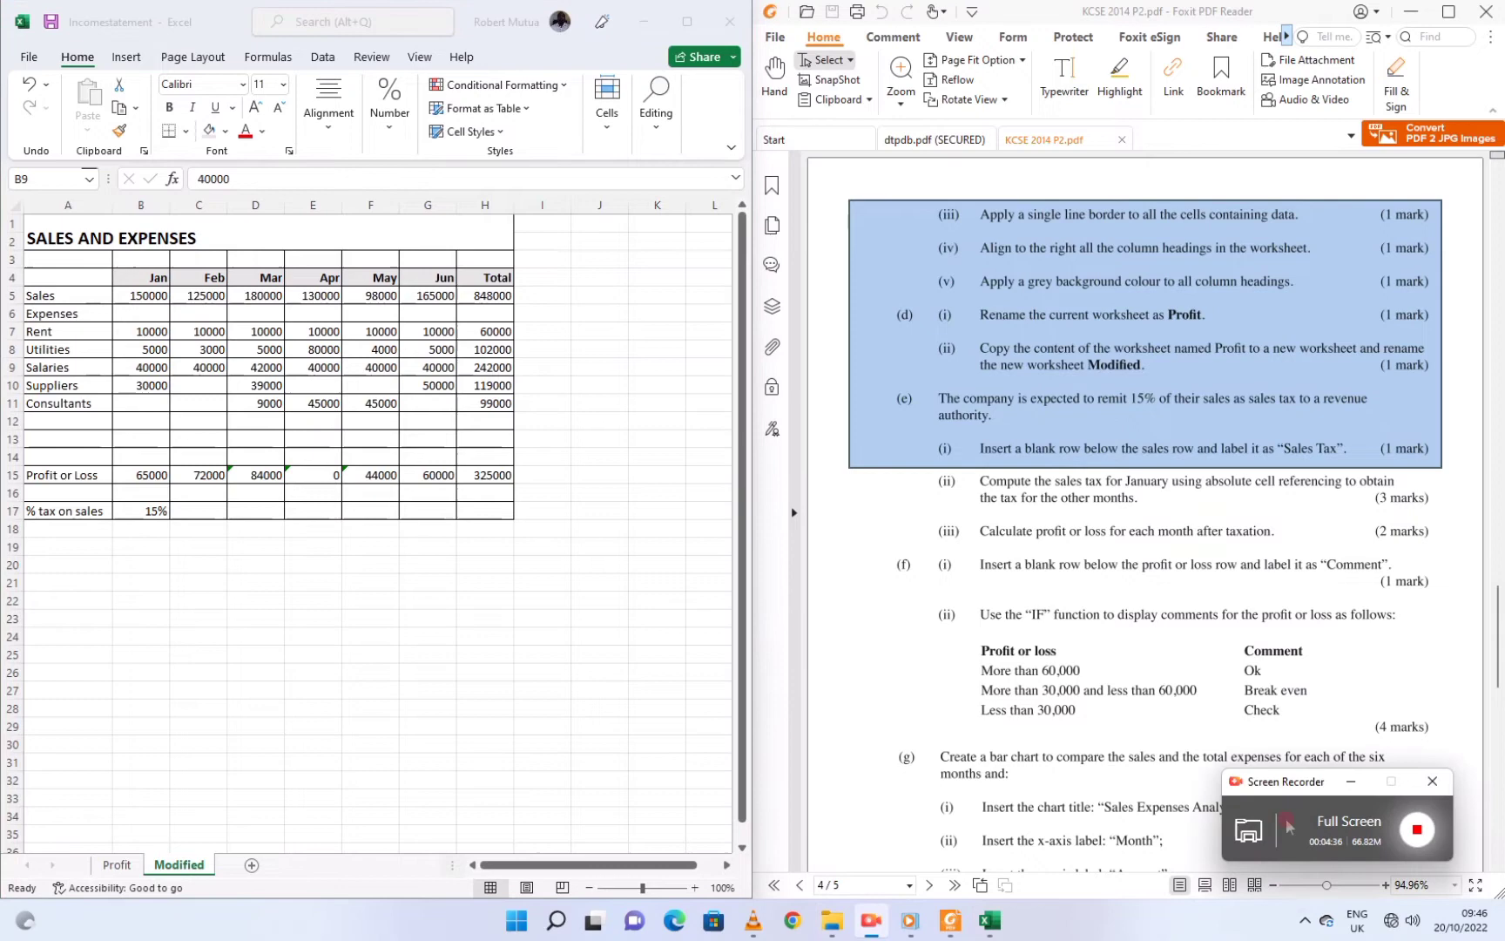
pyautogui.click(784, 477)
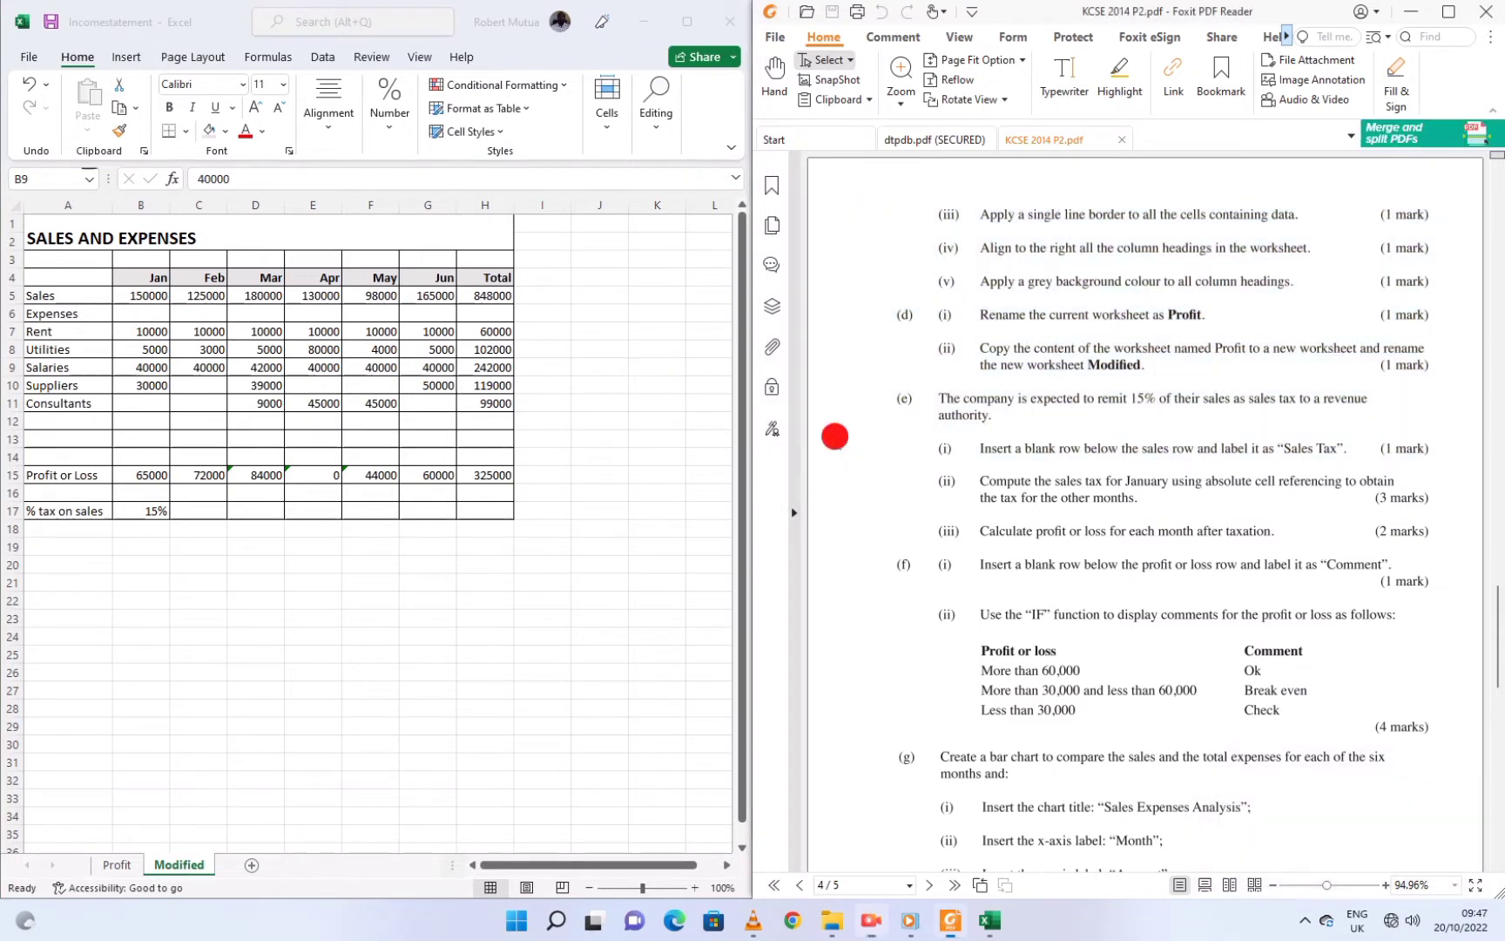
pyautogui.click(998, 411)
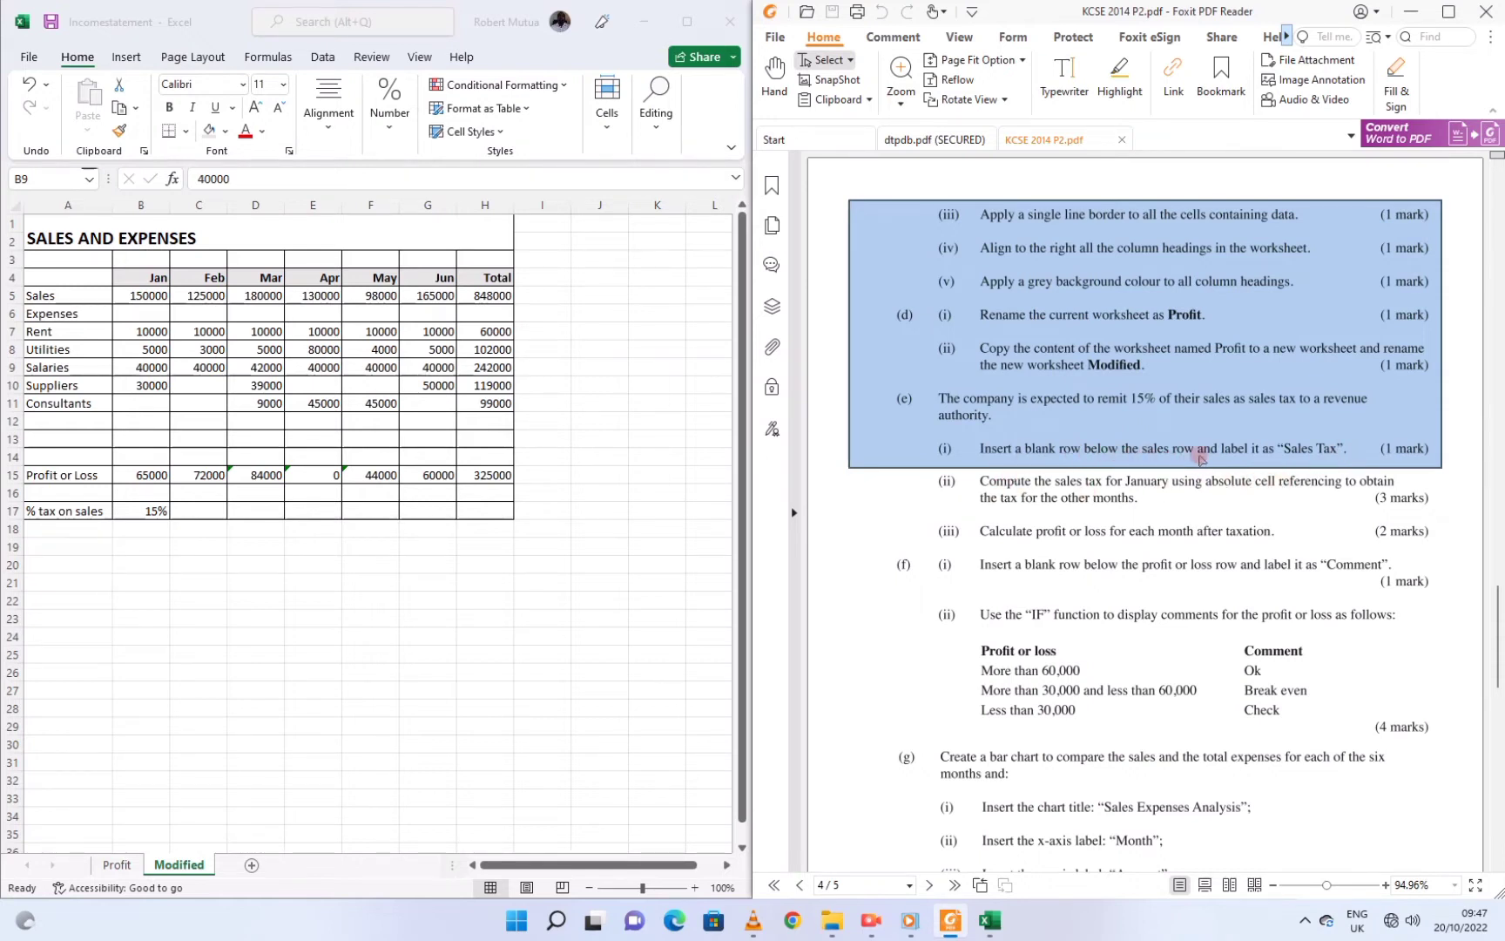
# Insert a blank row 6 above Expenses and label A6 'Sales Tax'
pyautogui.click(35, 310)
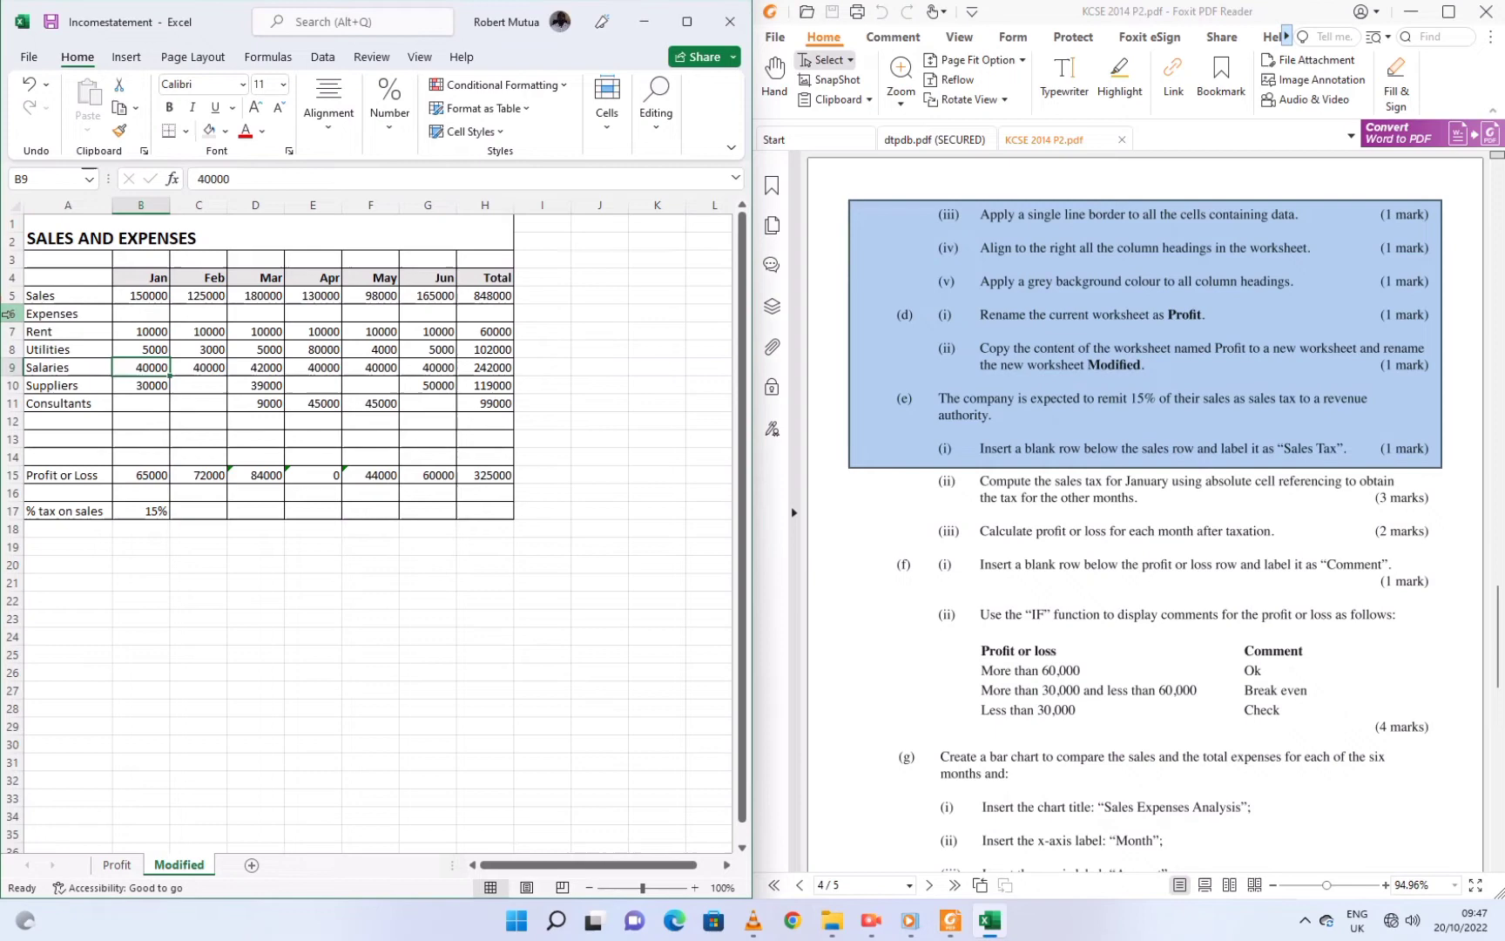
pyautogui.click(10, 313)
pyautogui.rightClick(11, 314)
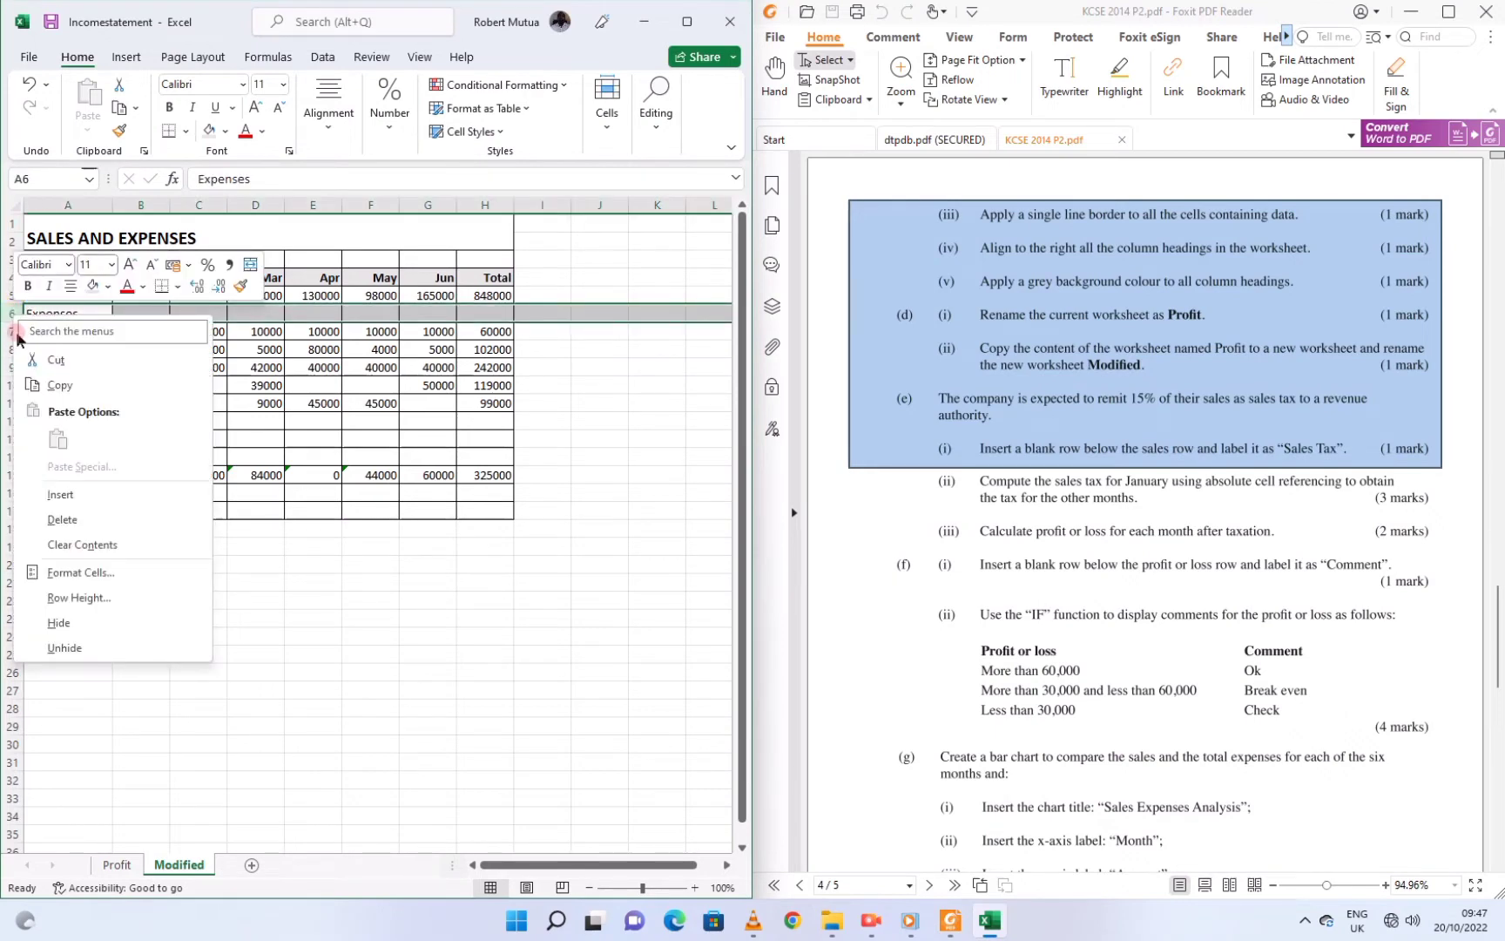
pyautogui.click(60, 494)
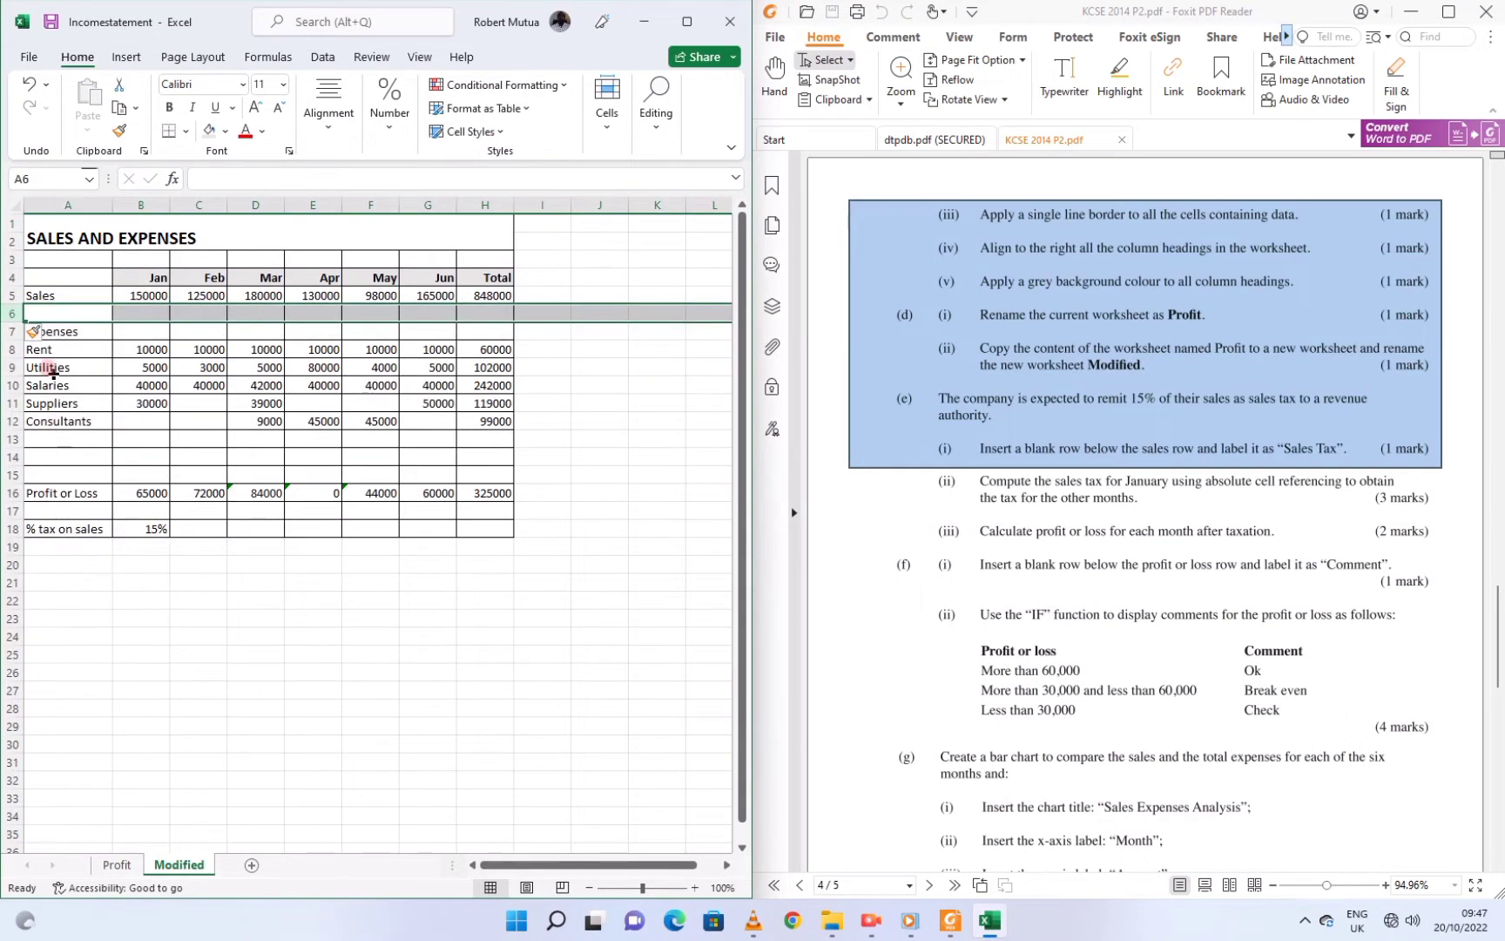
pyautogui.click(44, 311)
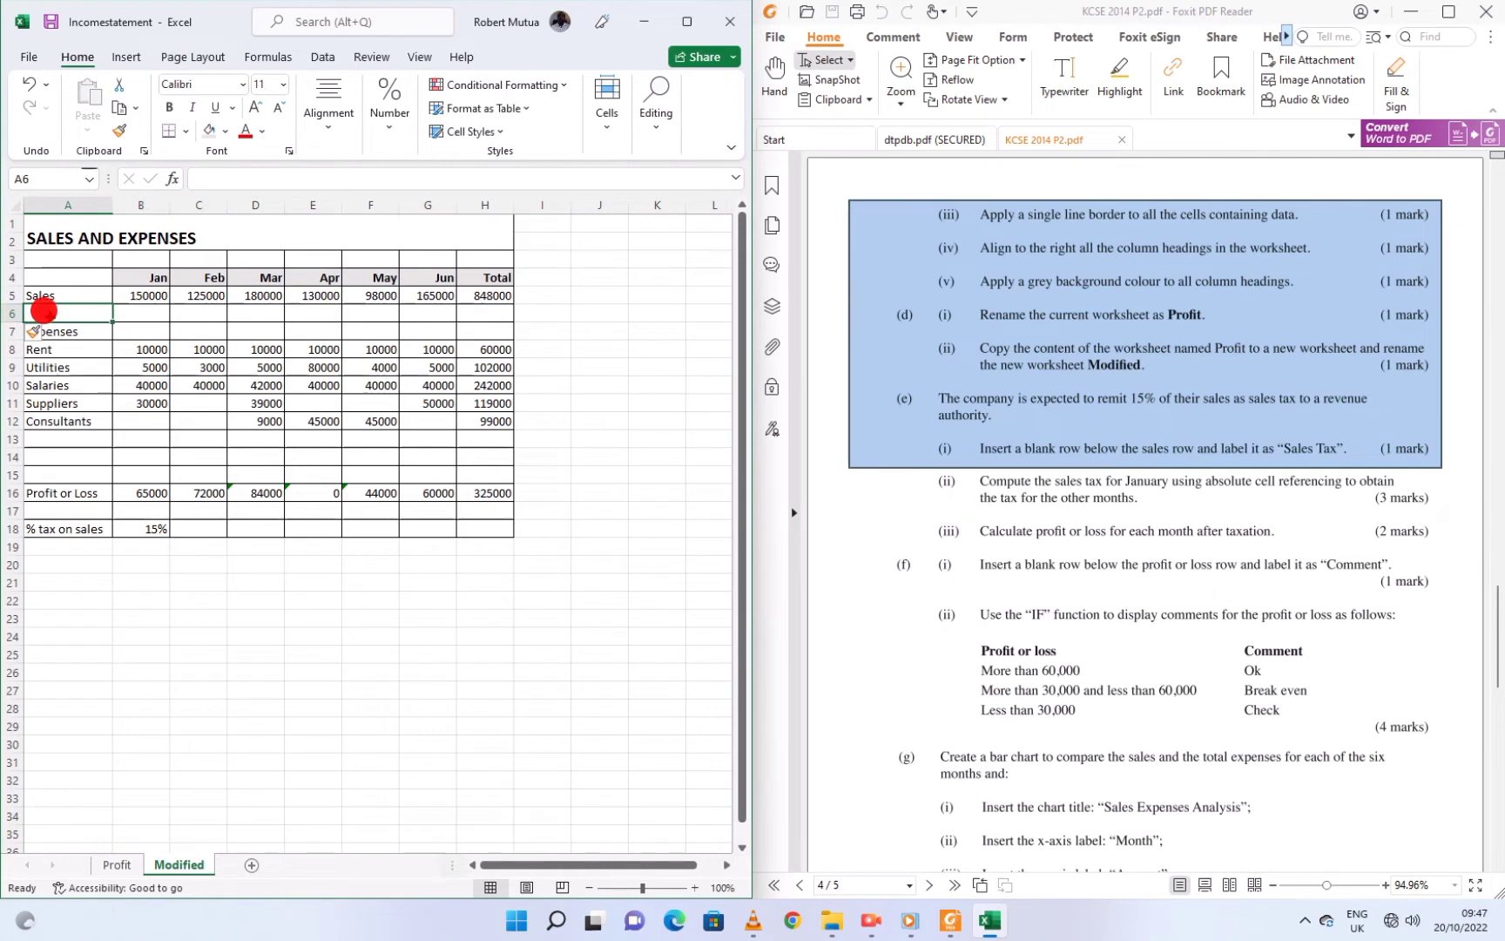
pyautogui.write('Sa')
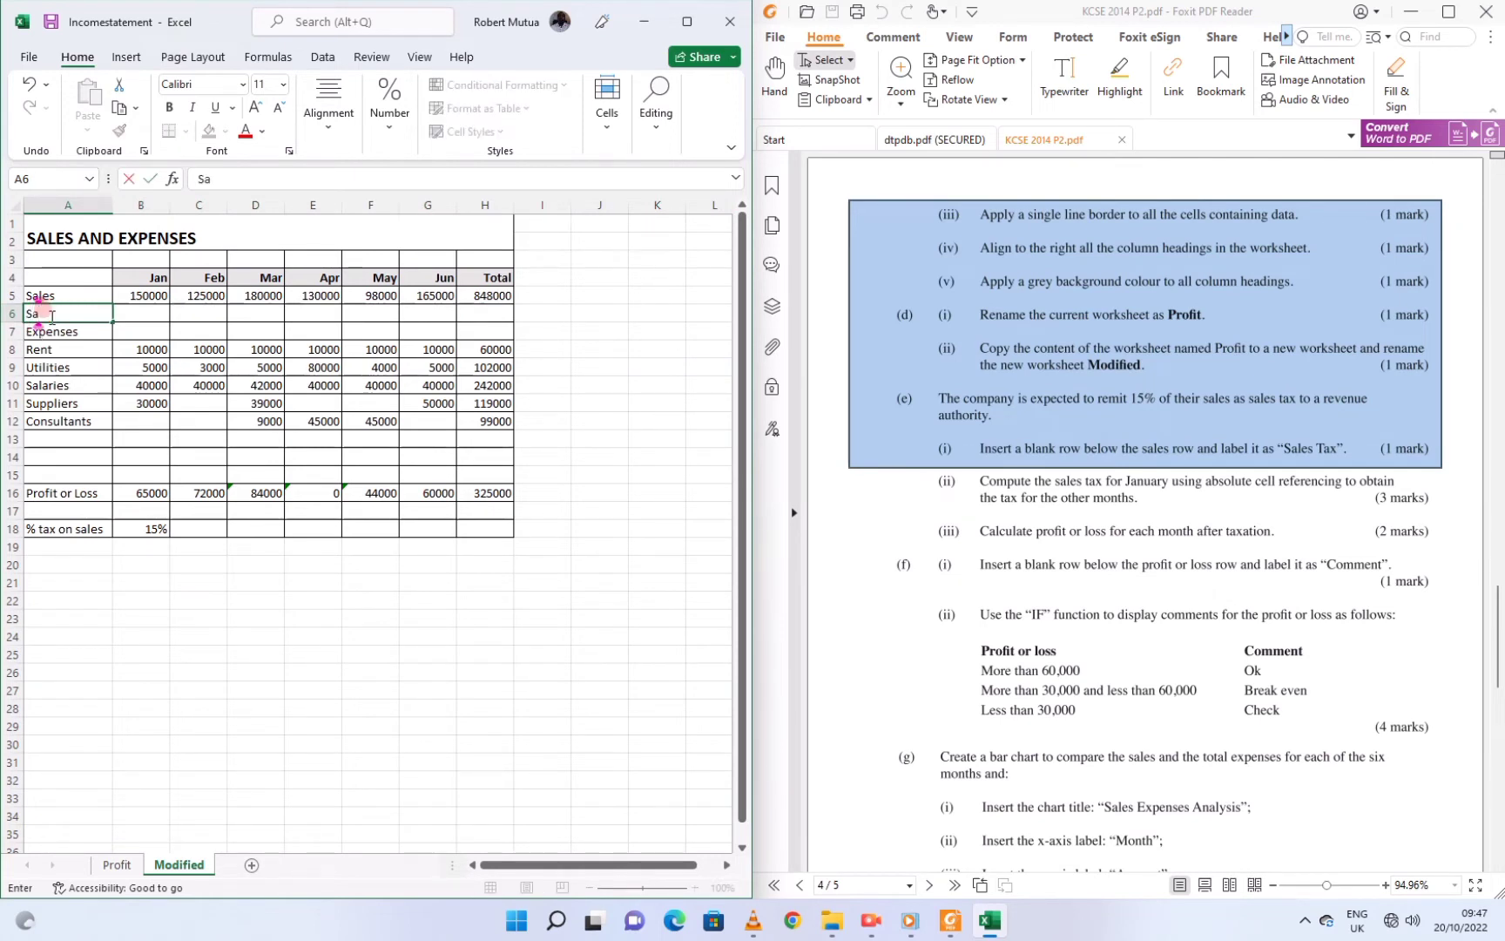
pyautogui.write('les Tax')
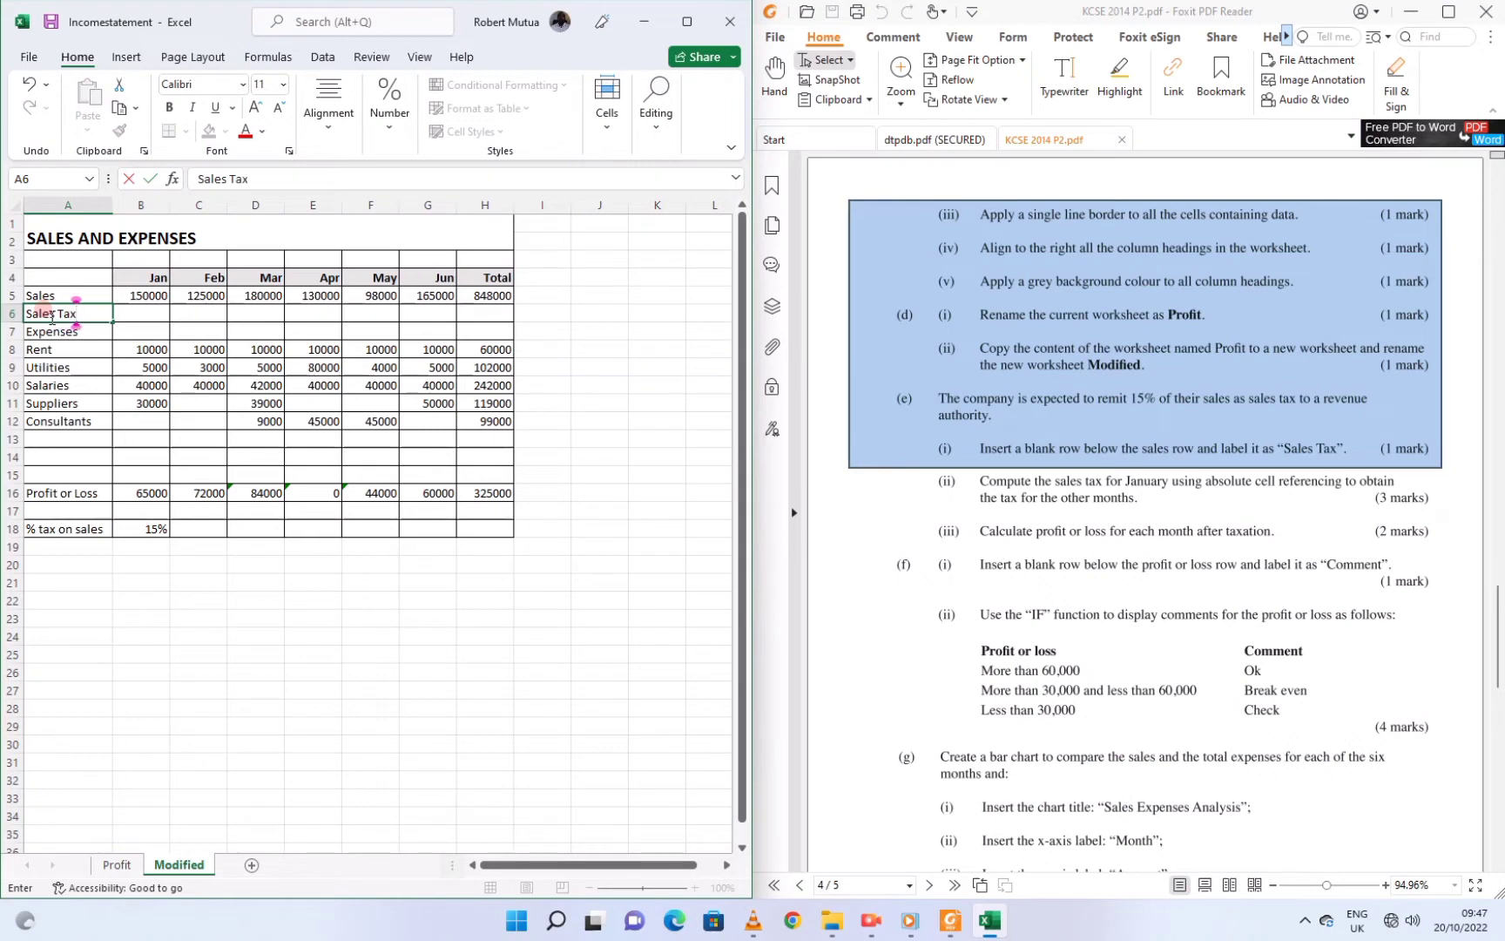
pyautogui.press('Tab')
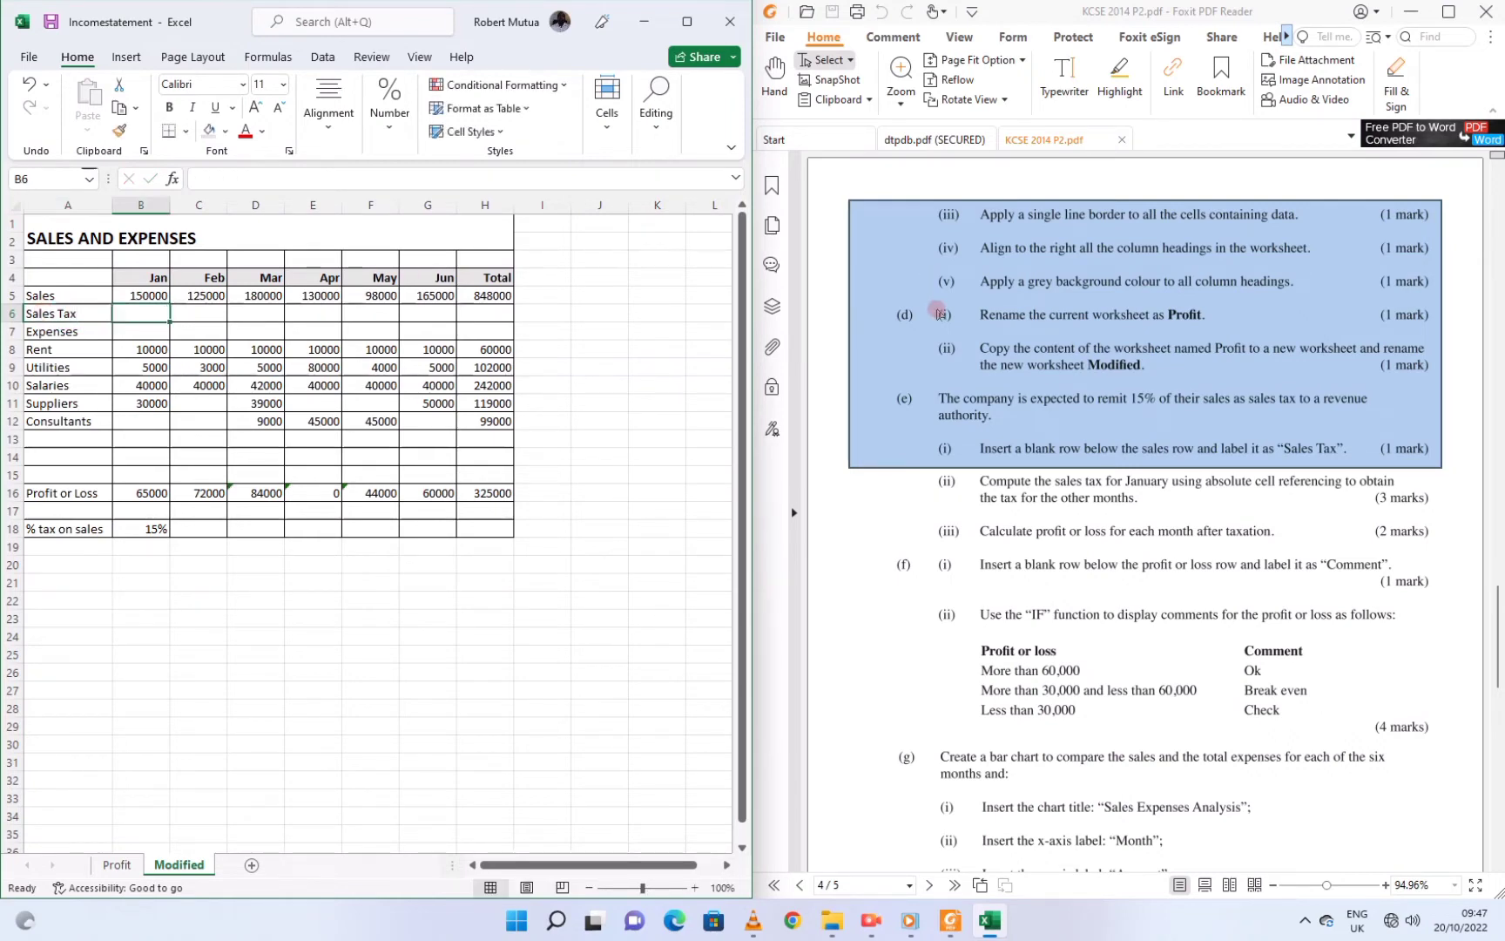
pyautogui.click(1015, 490)
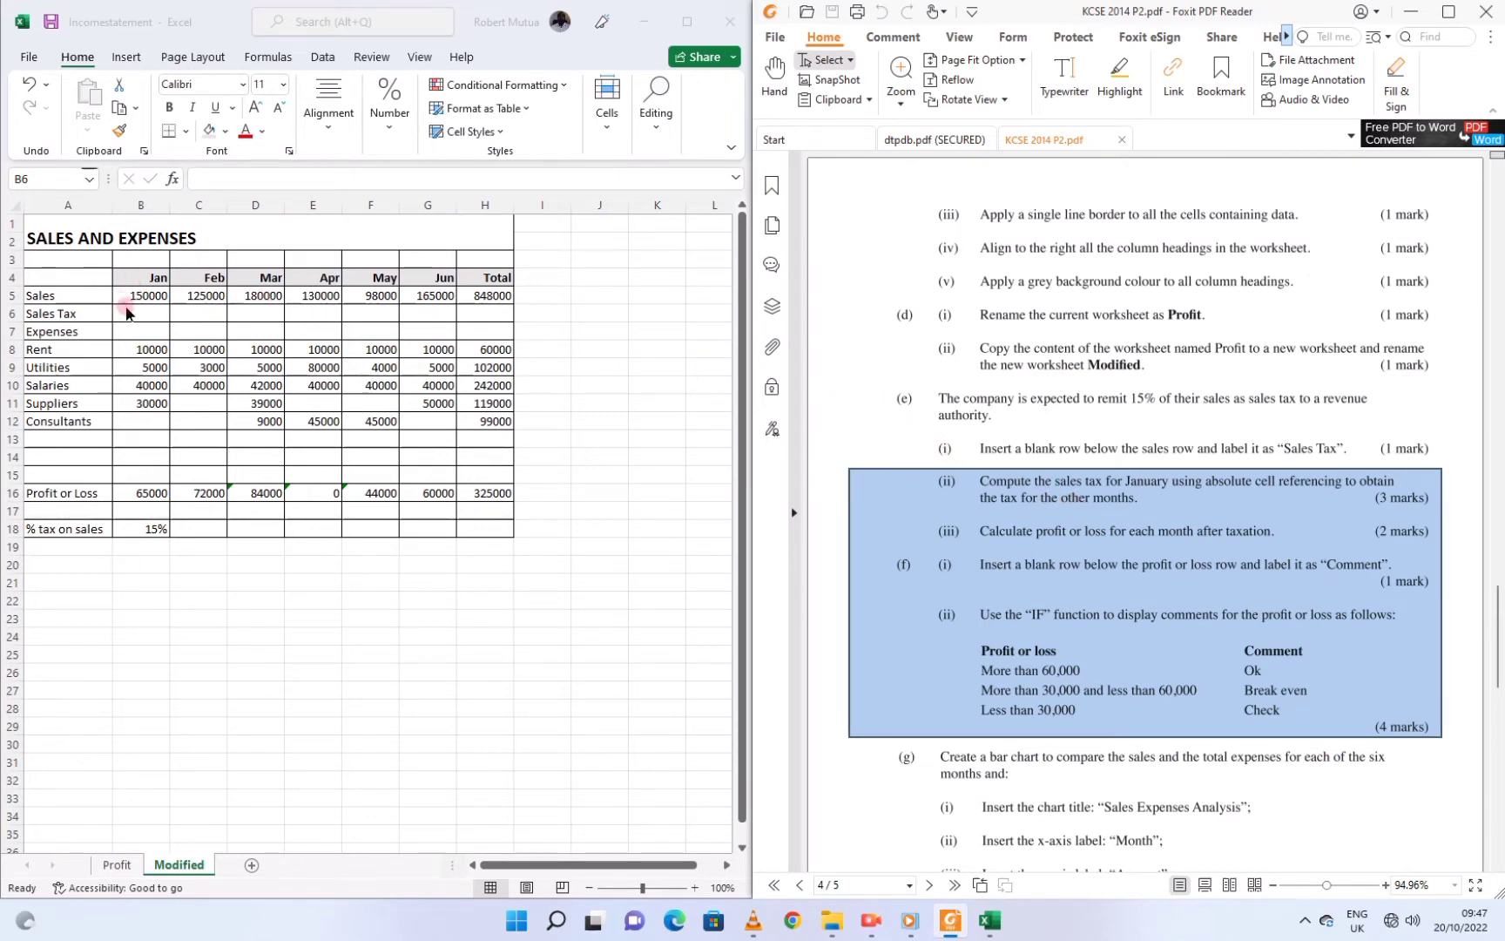
# Enter =$B$18*B5 in B6 and fill it across C6:G6 for each month's sales tax
pyautogui.click(127, 306)
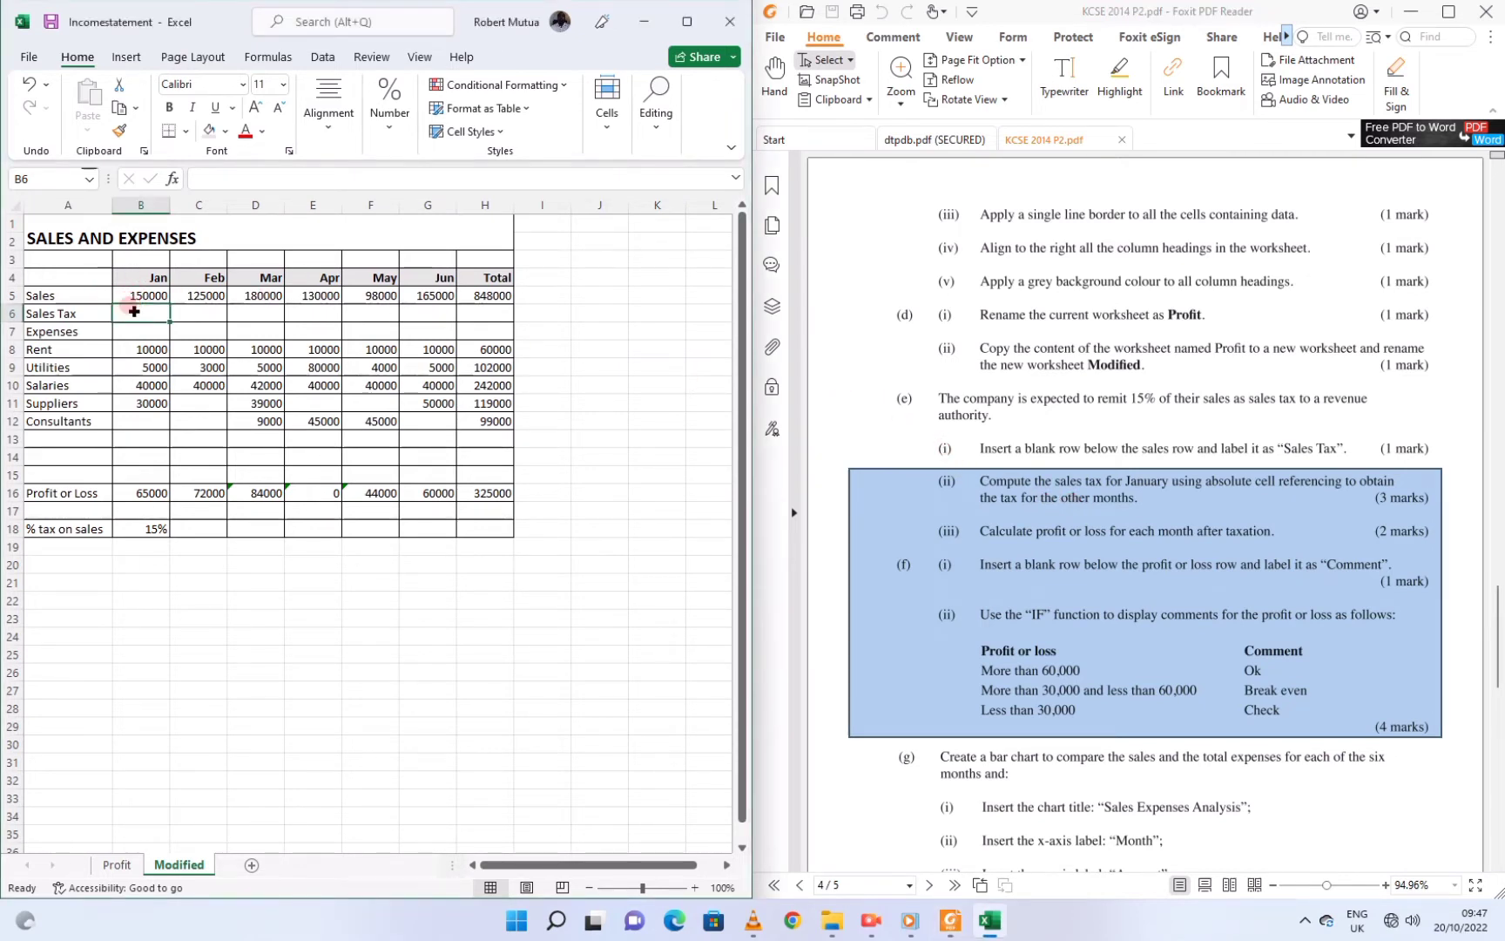
pyautogui.write('=')
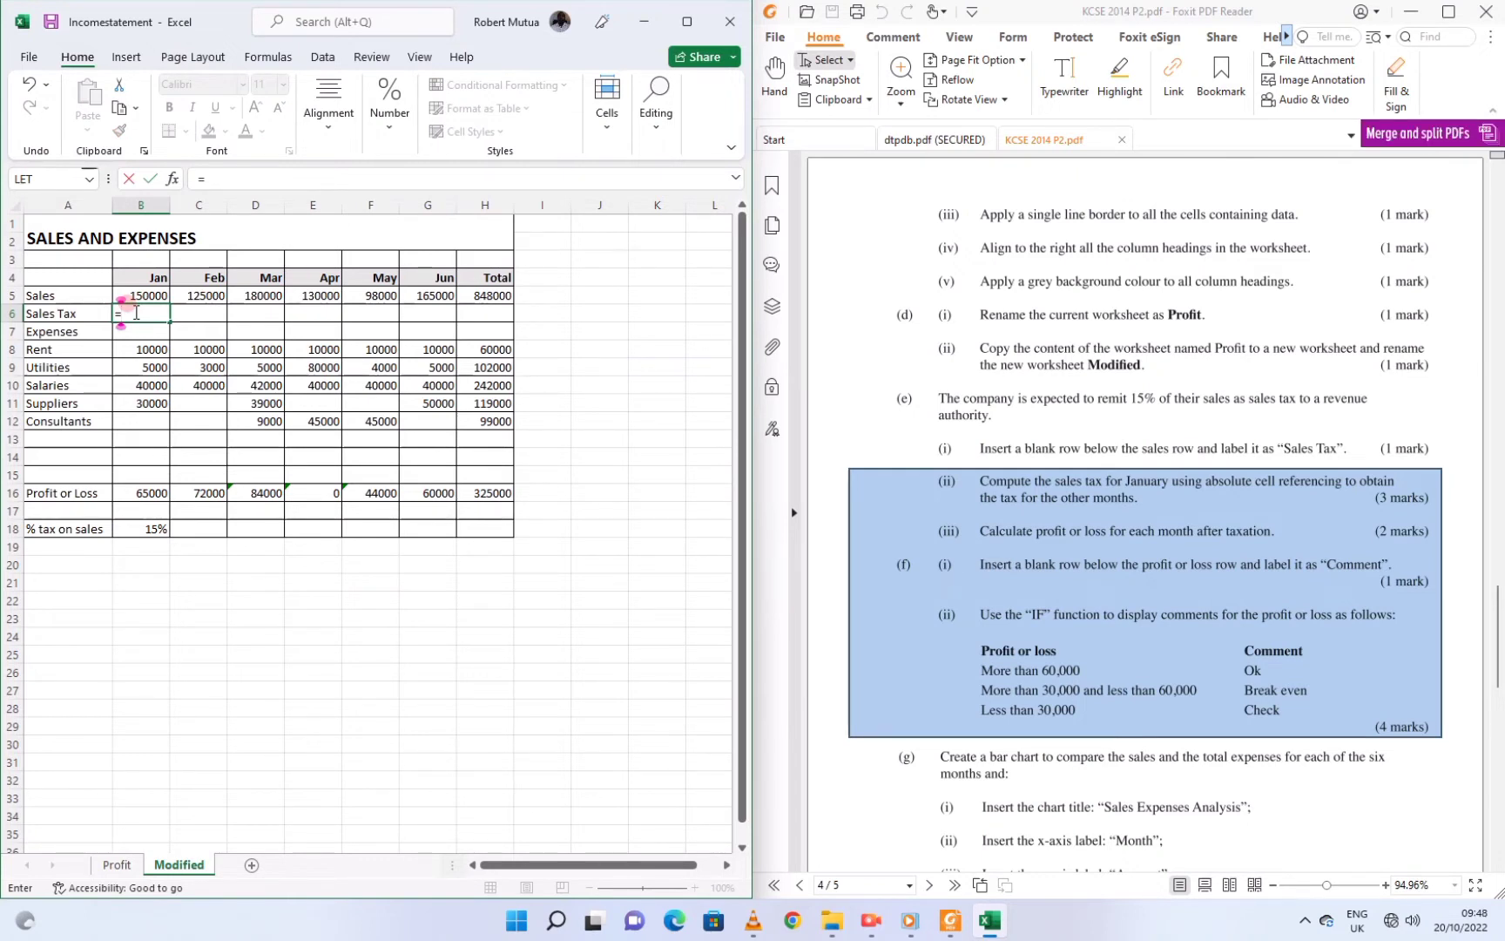
pyautogui.write('$')
pyautogui.write('b%1')
pyautogui.press('BackSpace')
pyautogui.press('BackSpace')
pyautogui.write('$')
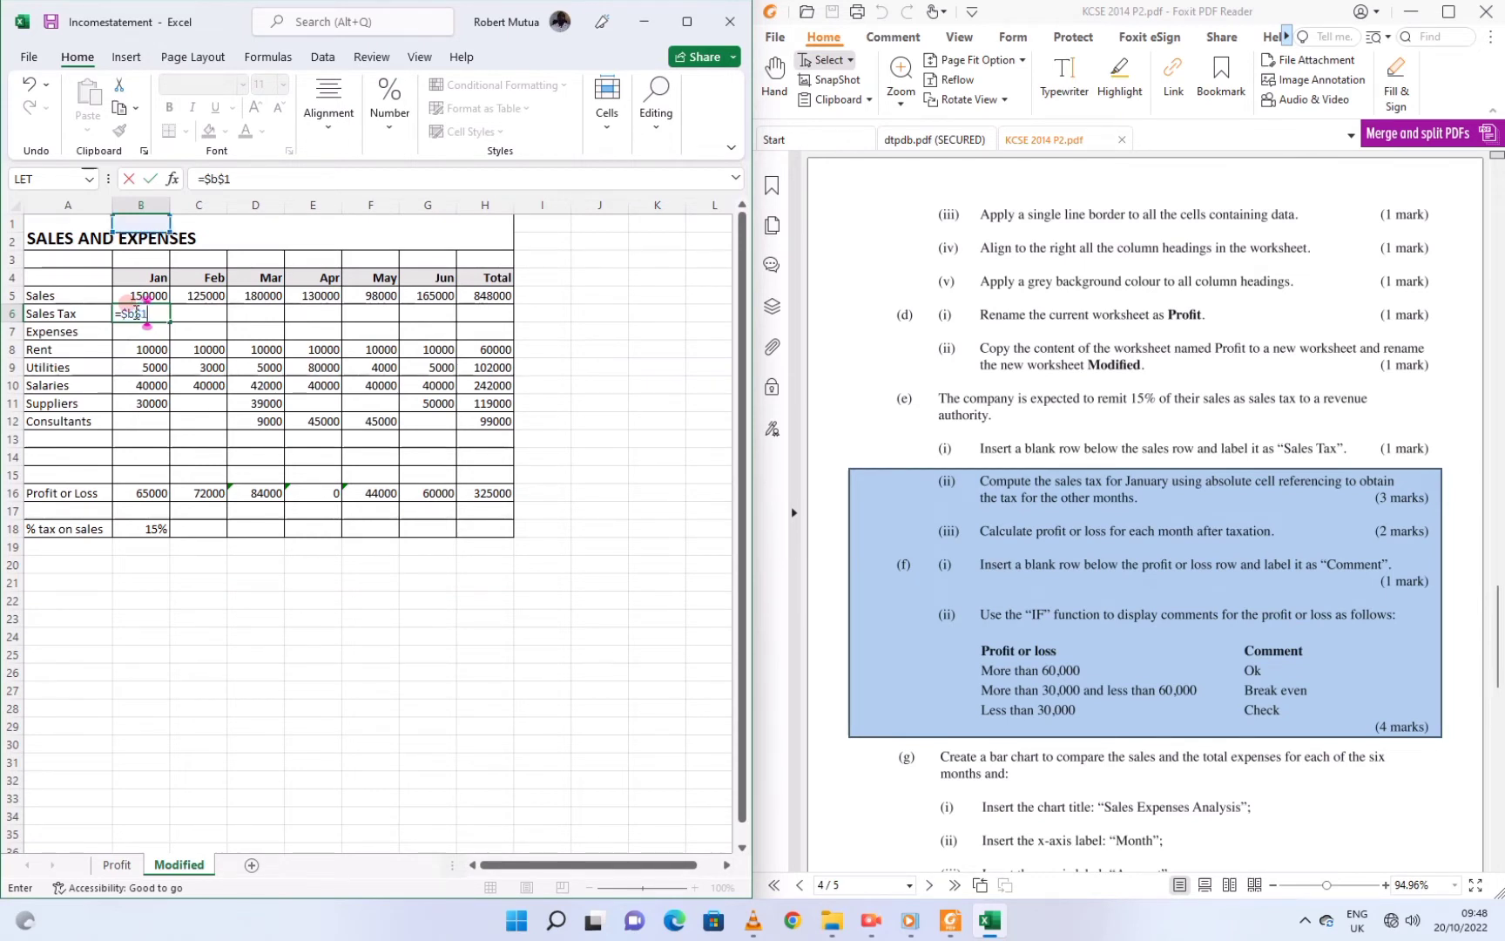
pyautogui.write('15')
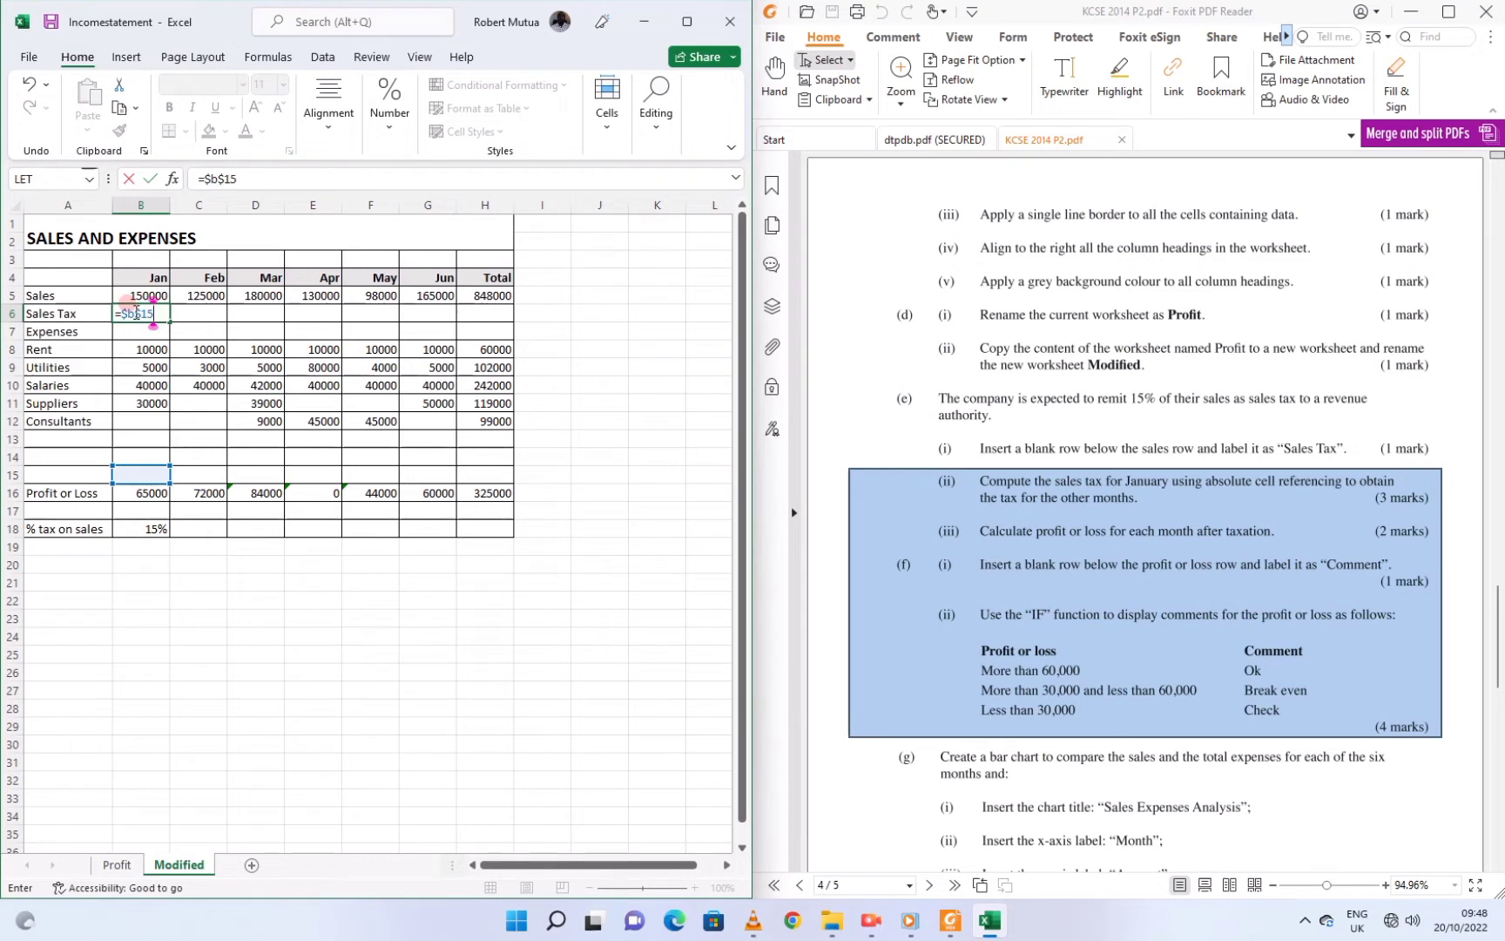
pyautogui.press('BackSpace')
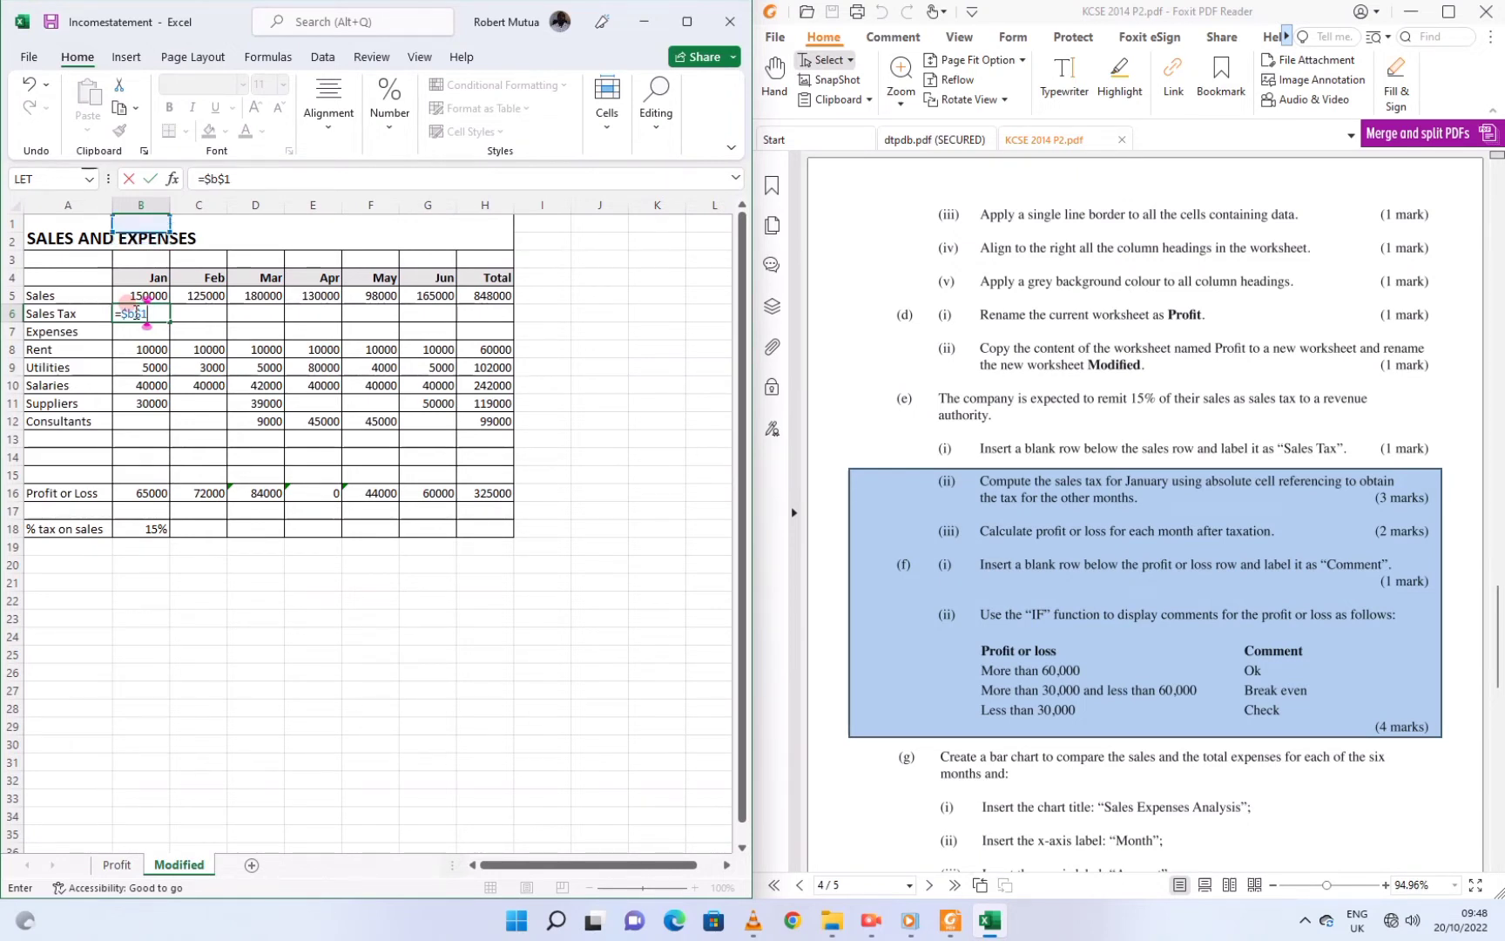
pyautogui.write('8')
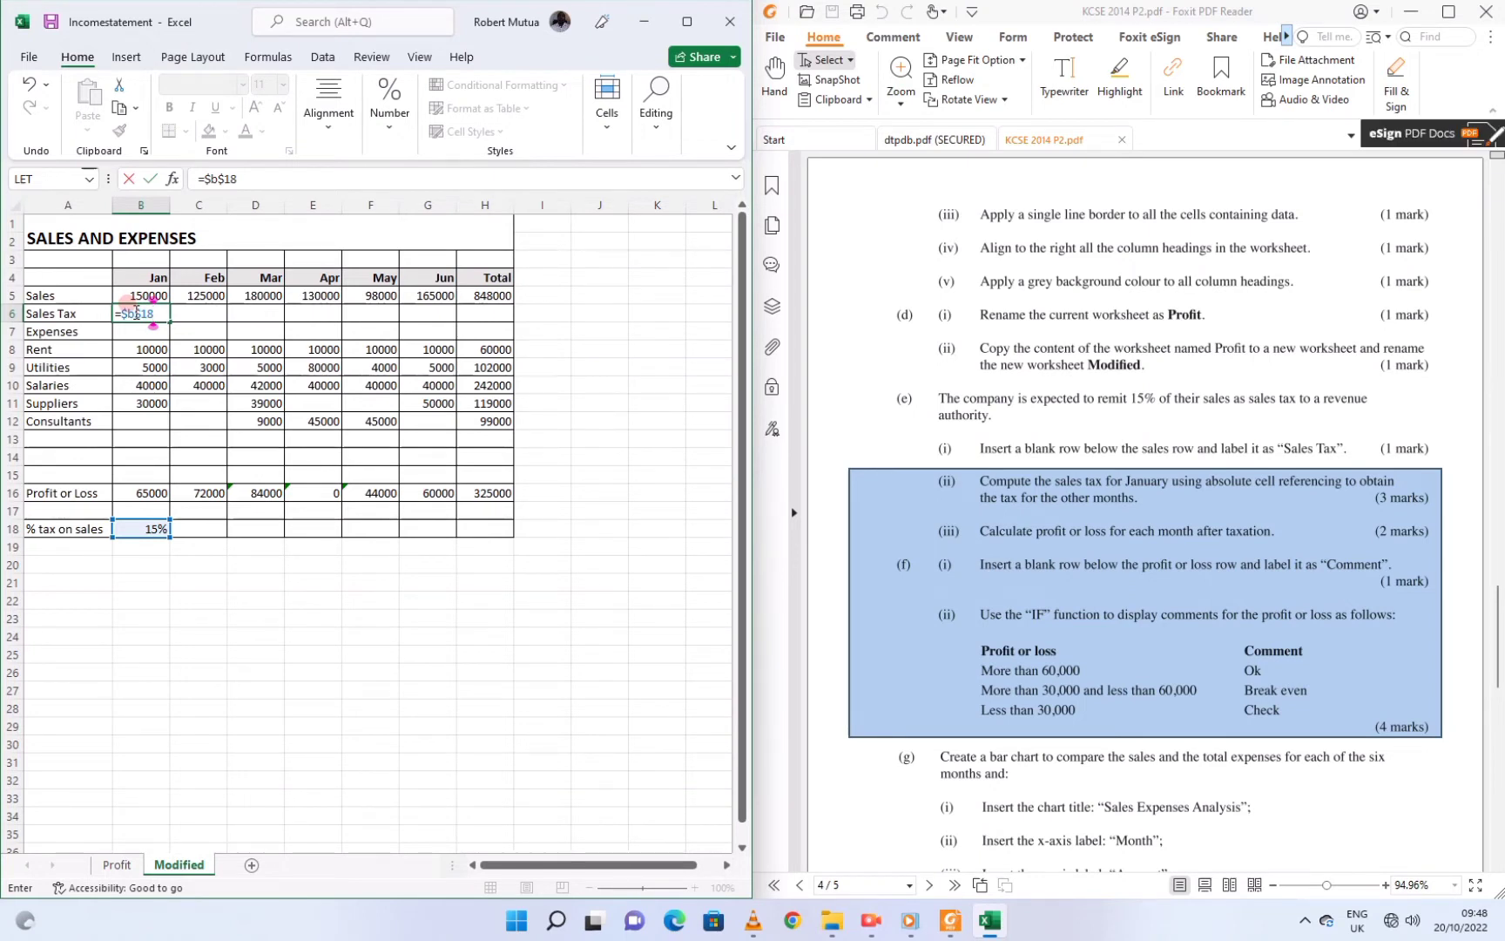
pyautogui.write('*')
pyautogui.click(139, 292)
pyautogui.press('Return')
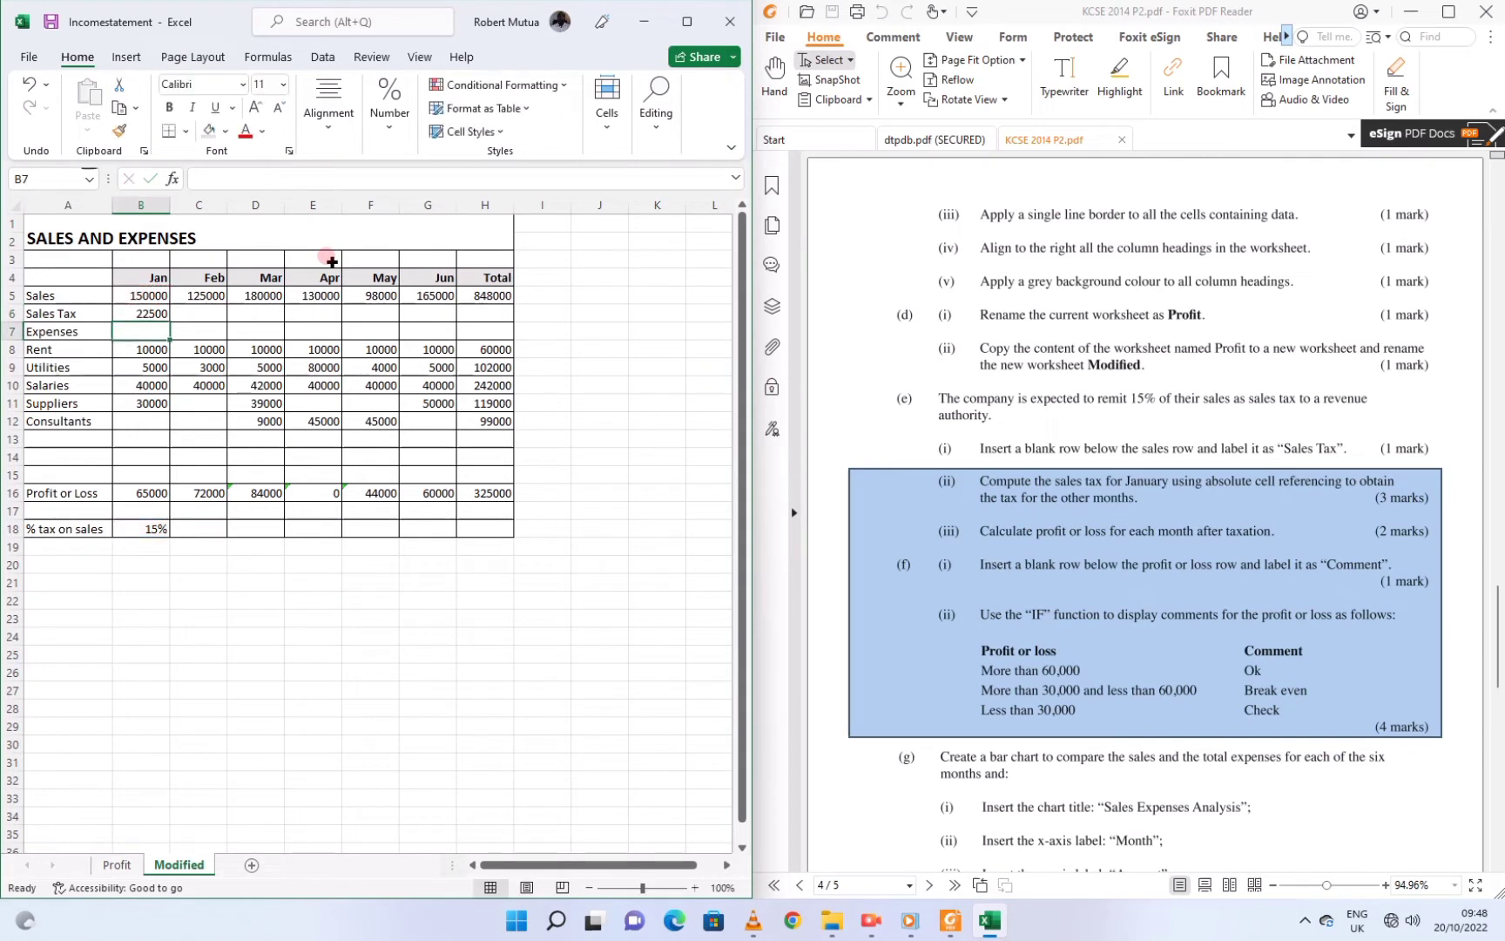
pyautogui.click(142, 312)
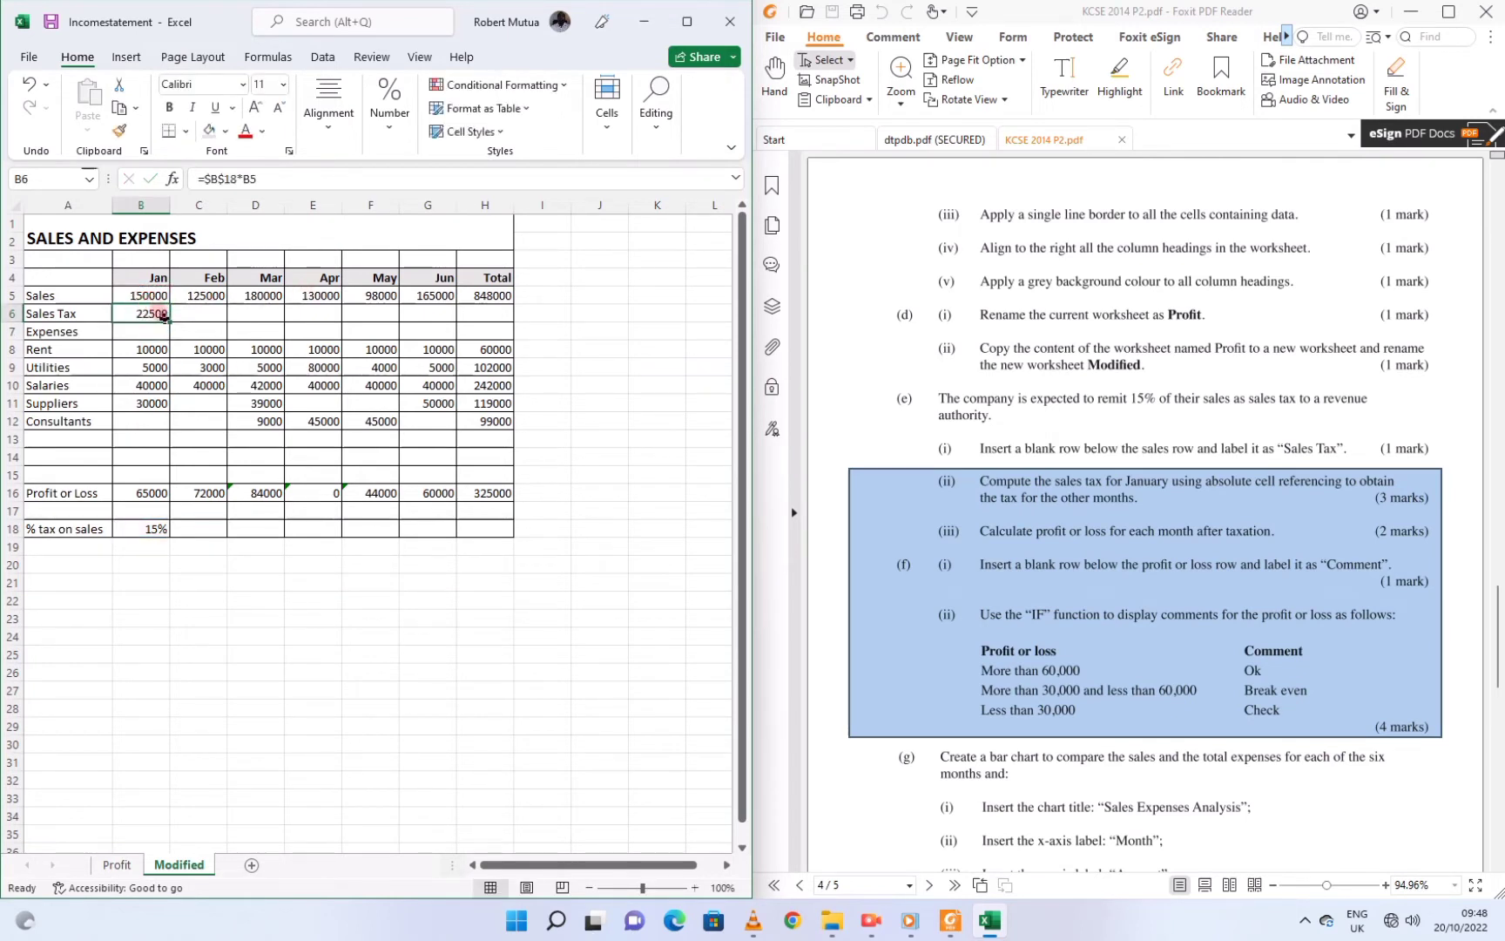
pyautogui.moveTo(168, 319); pyautogui.dragTo(439, 310)
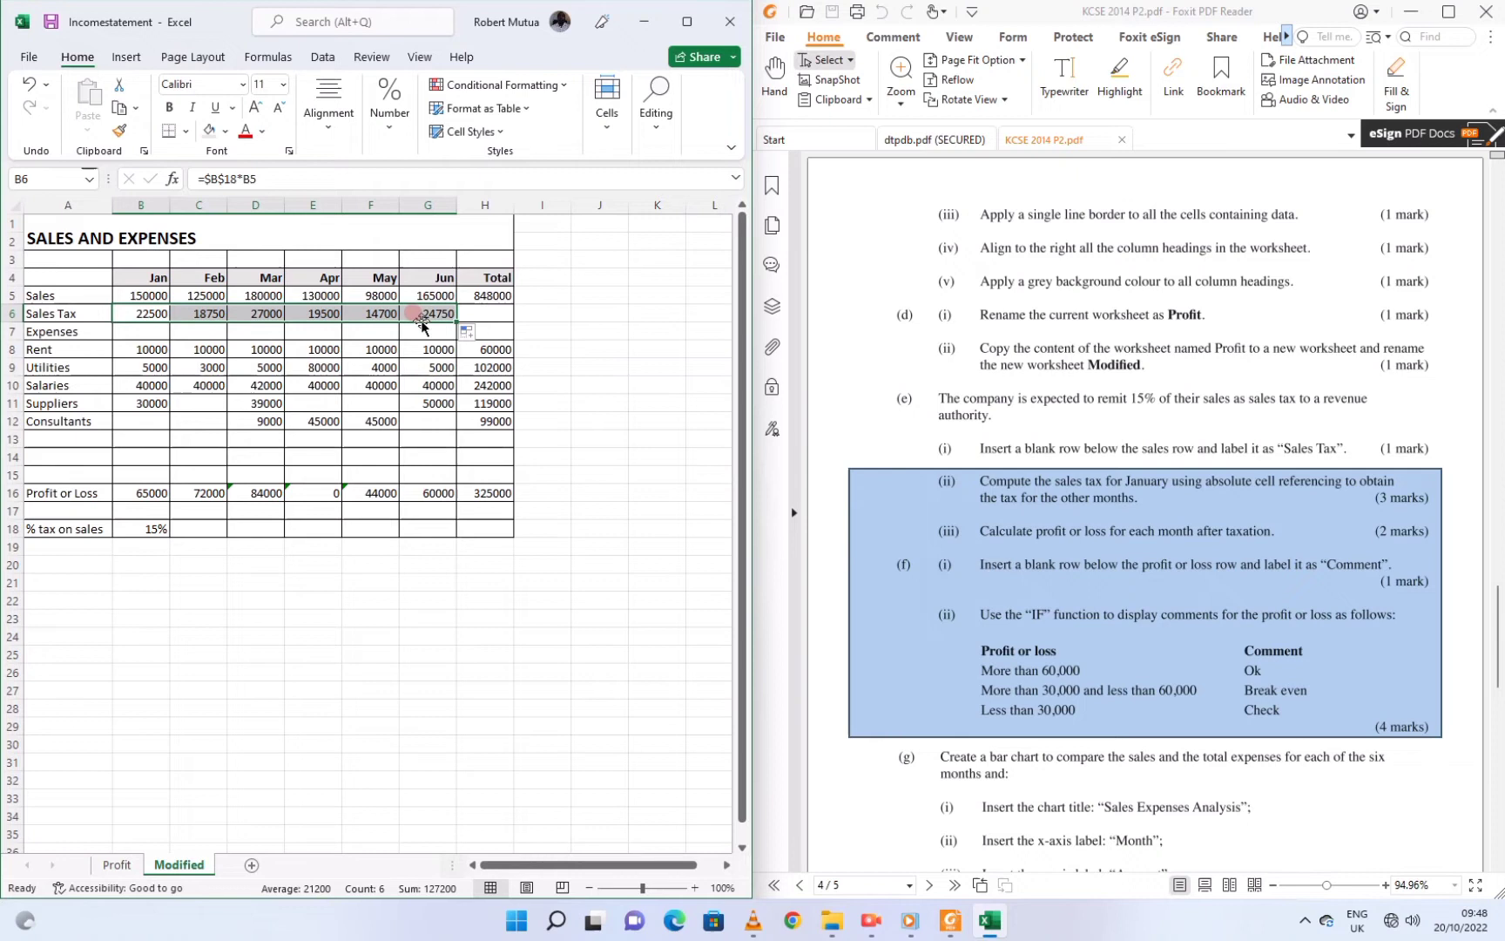
# Change January's Profit or Loss in B16 to =B5-B6-SUM(B8:B11)
pyautogui.click(423, 312)
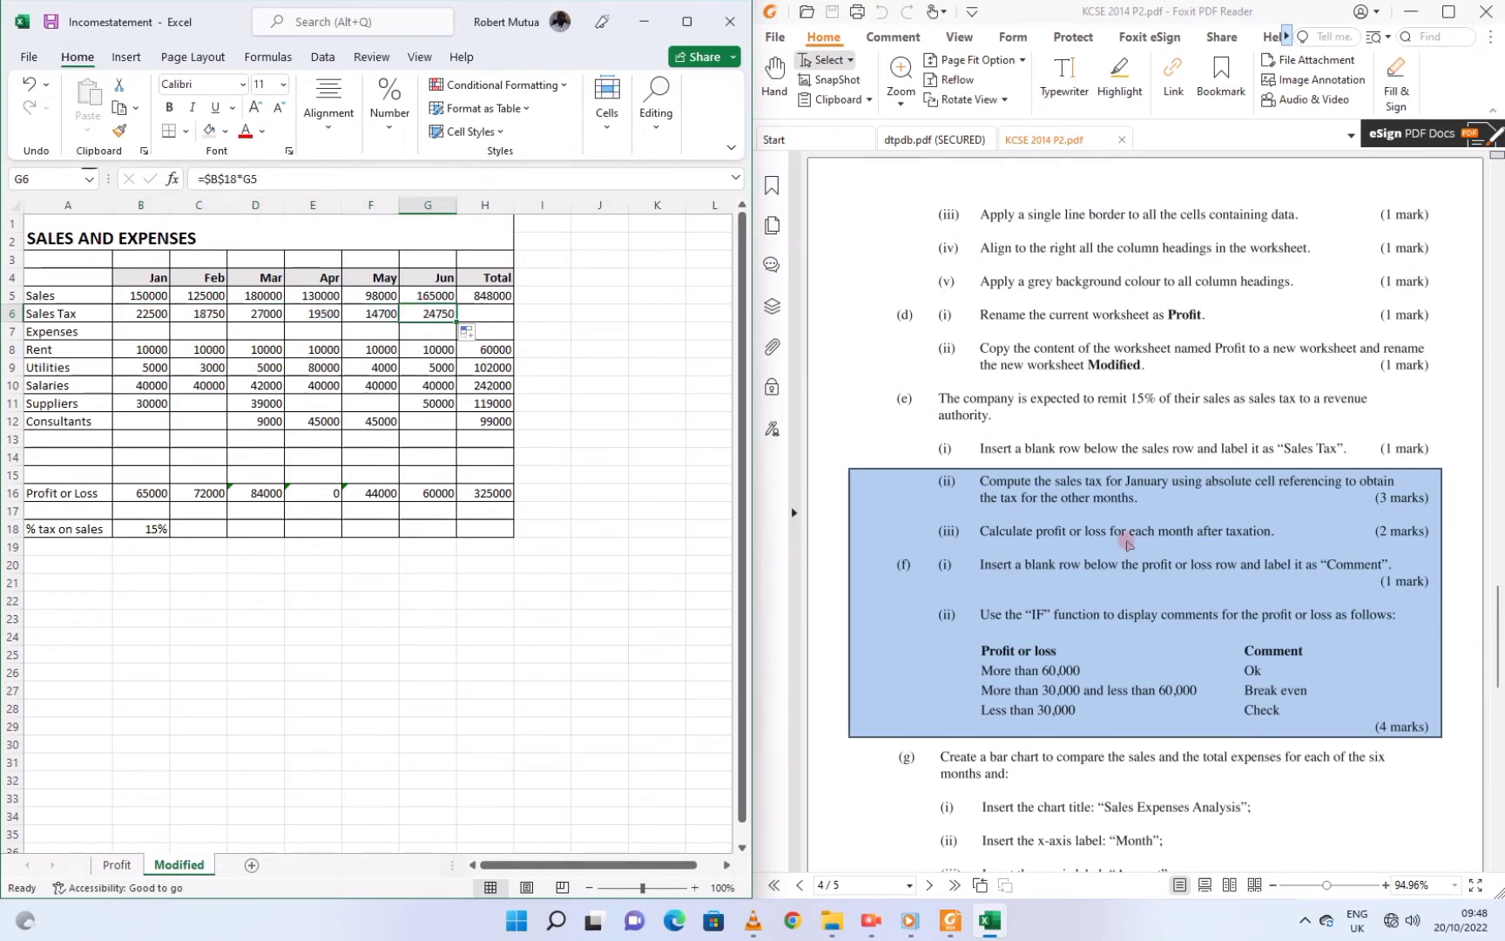
pyautogui.click(139, 489)
pyautogui.click(266, 181)
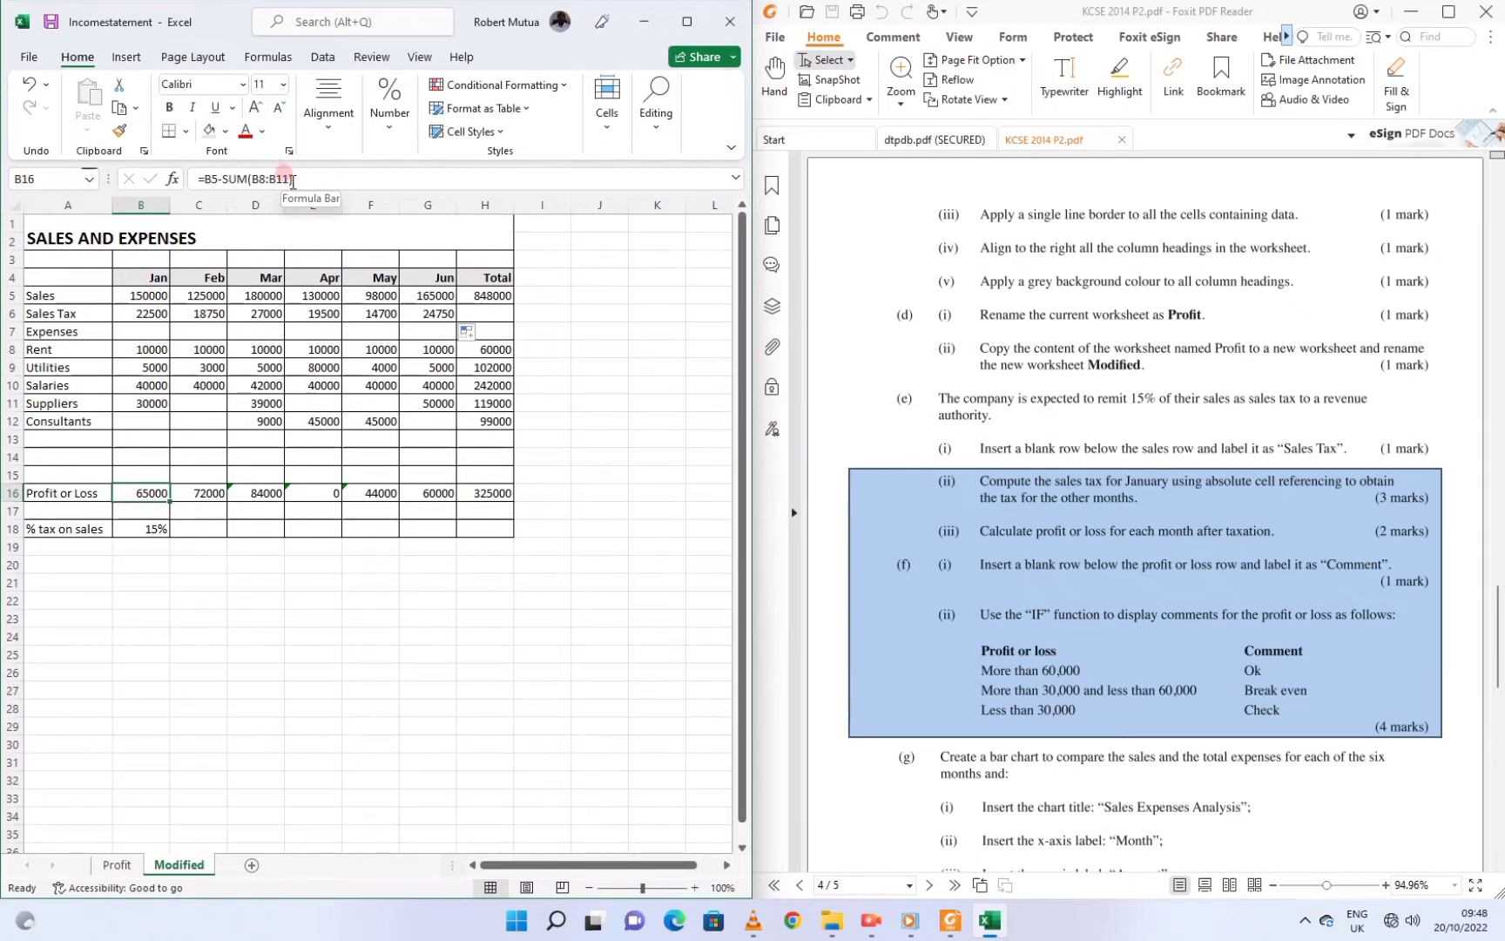
pyautogui.click(284, 174)
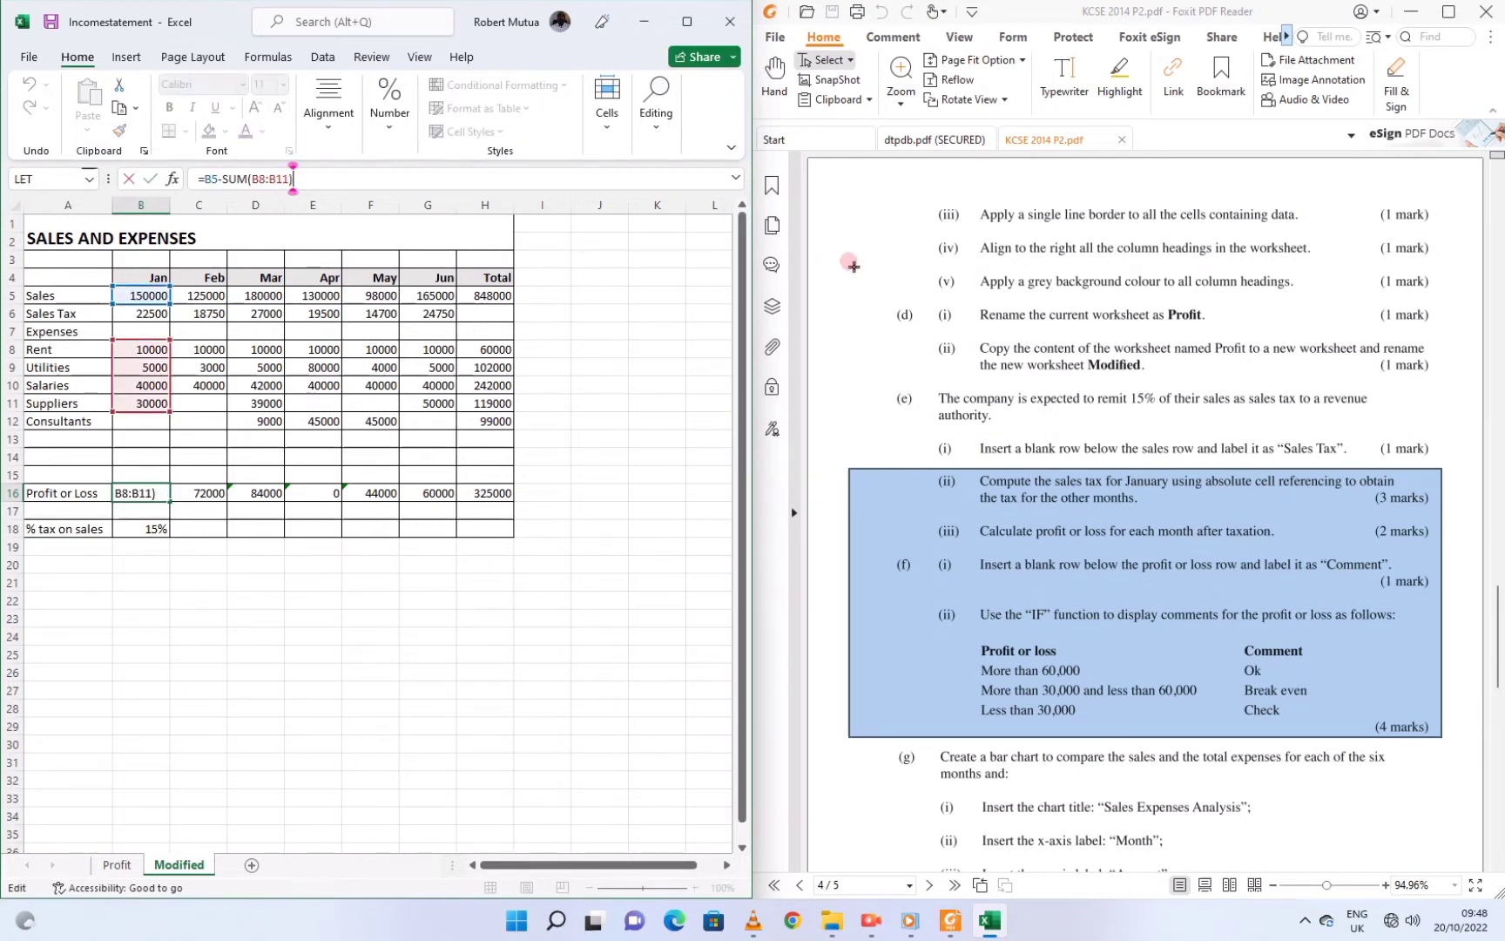
pyautogui.click(223, 179)
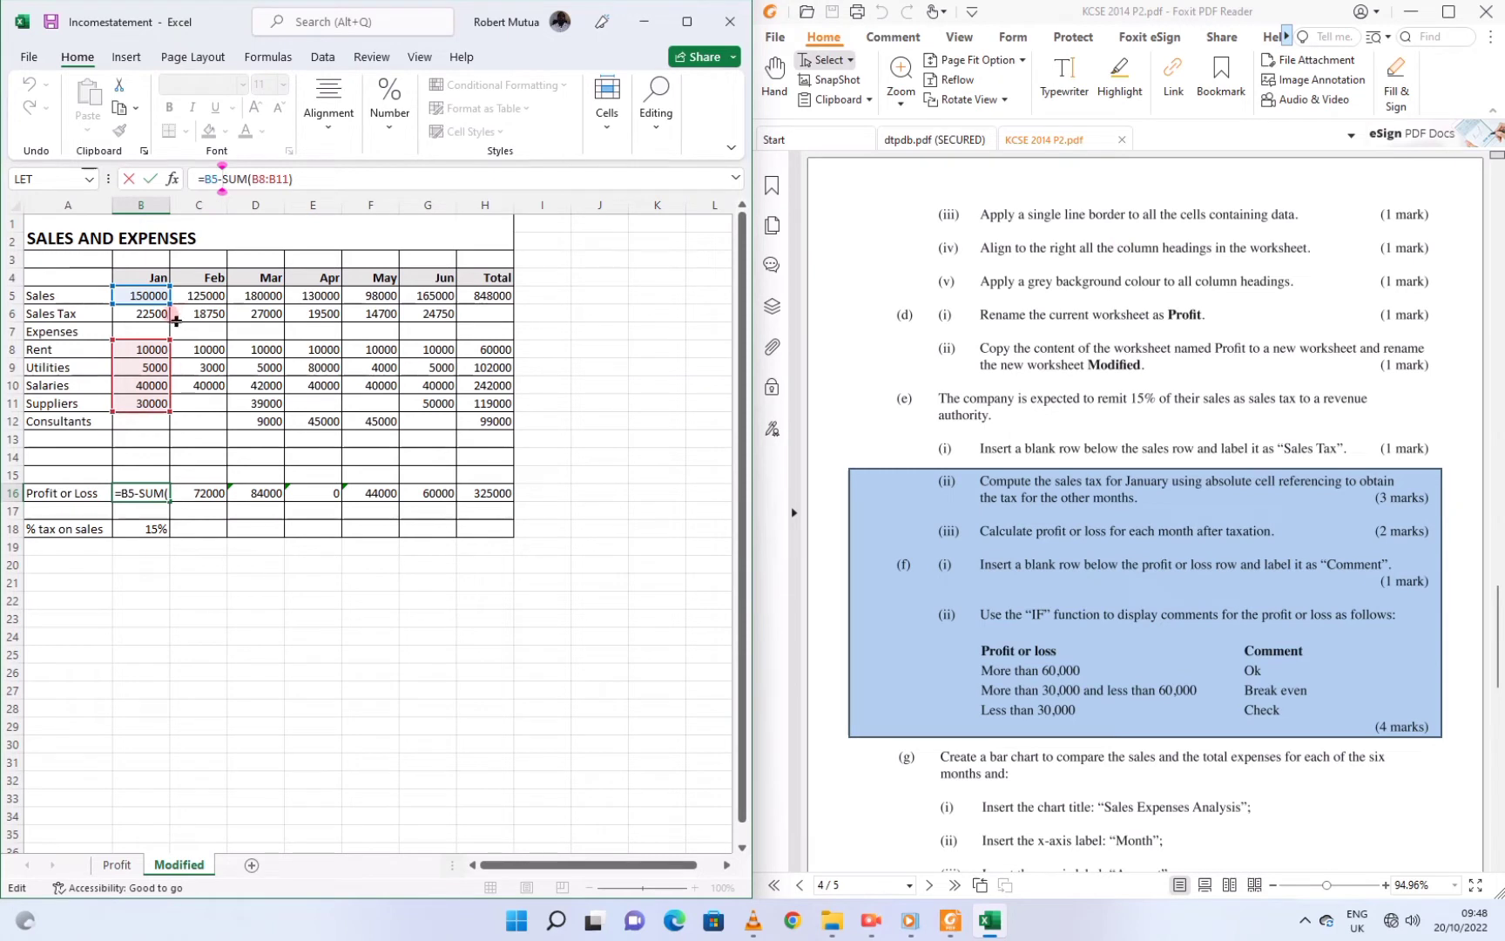
pyautogui.click(149, 315)
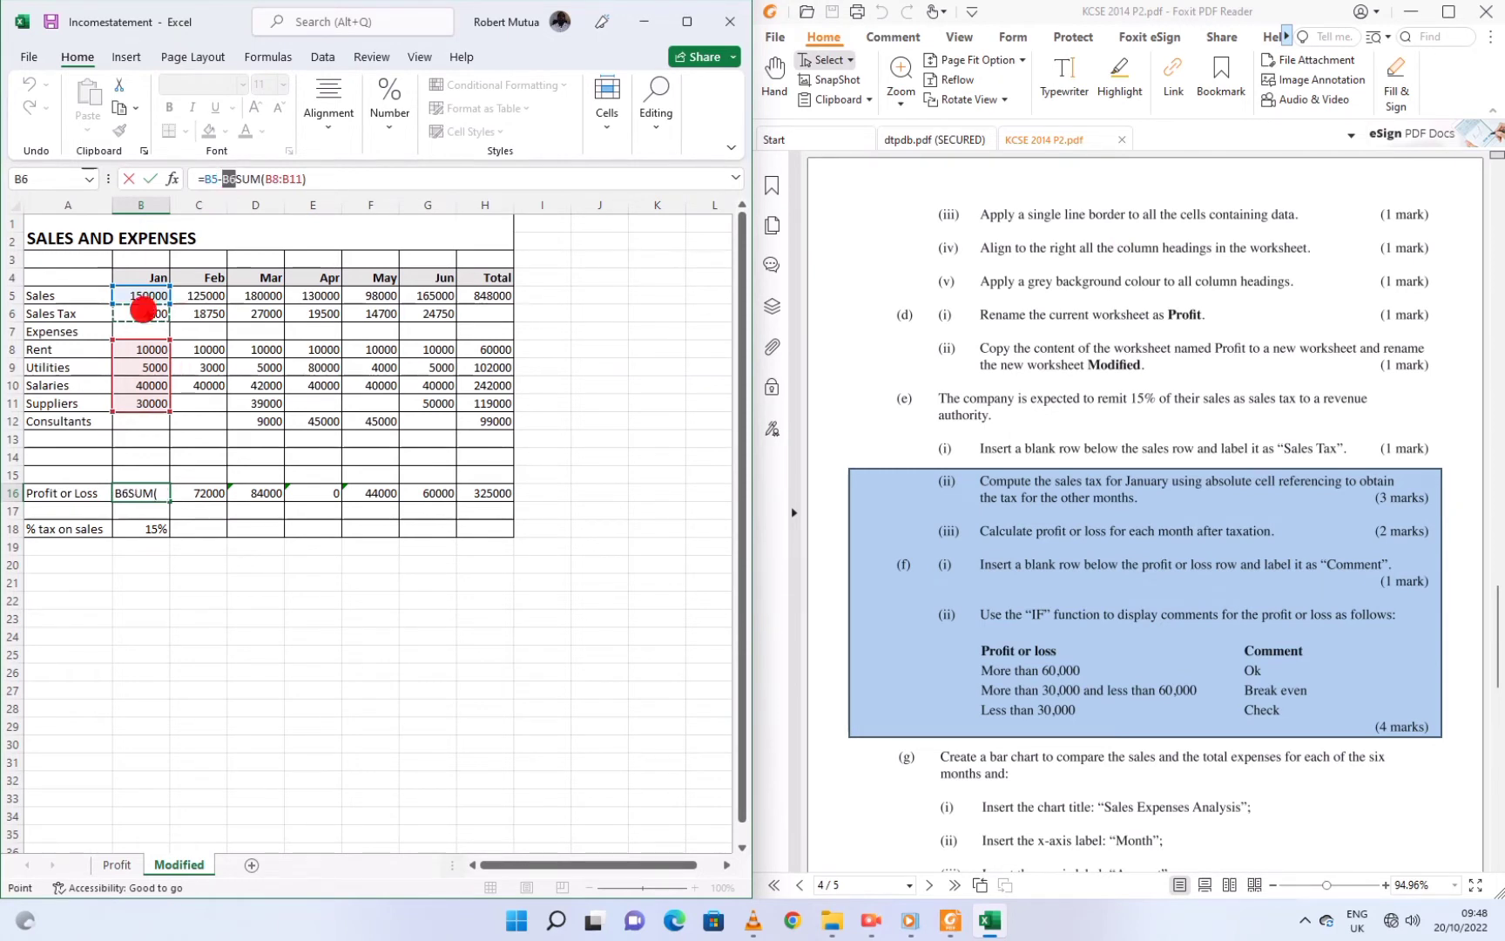
pyautogui.write('-')
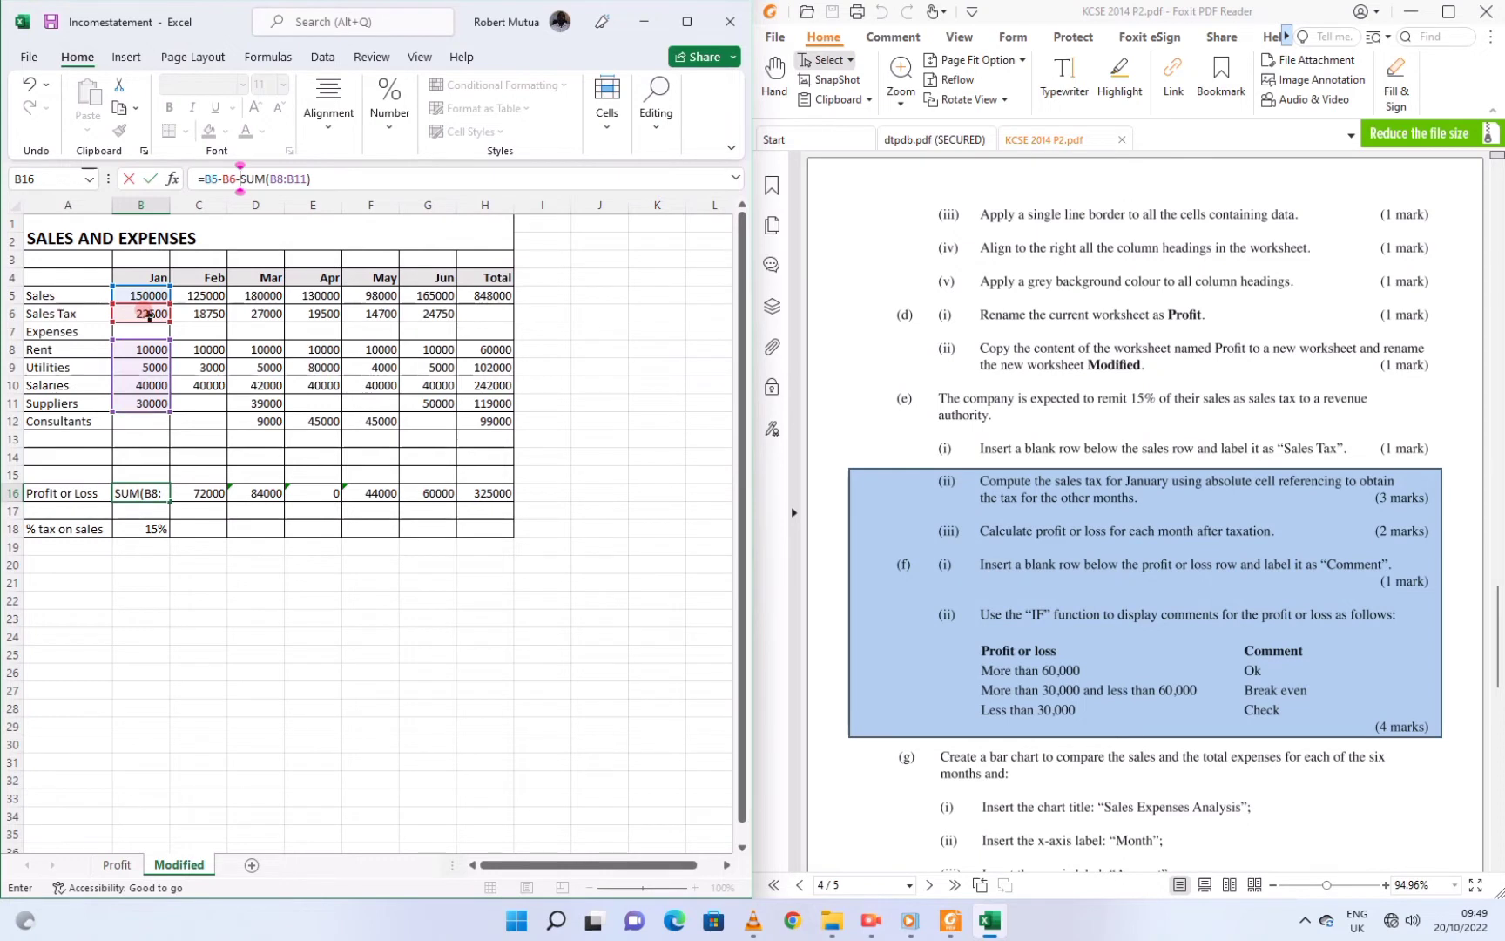
pyautogui.press('Return')
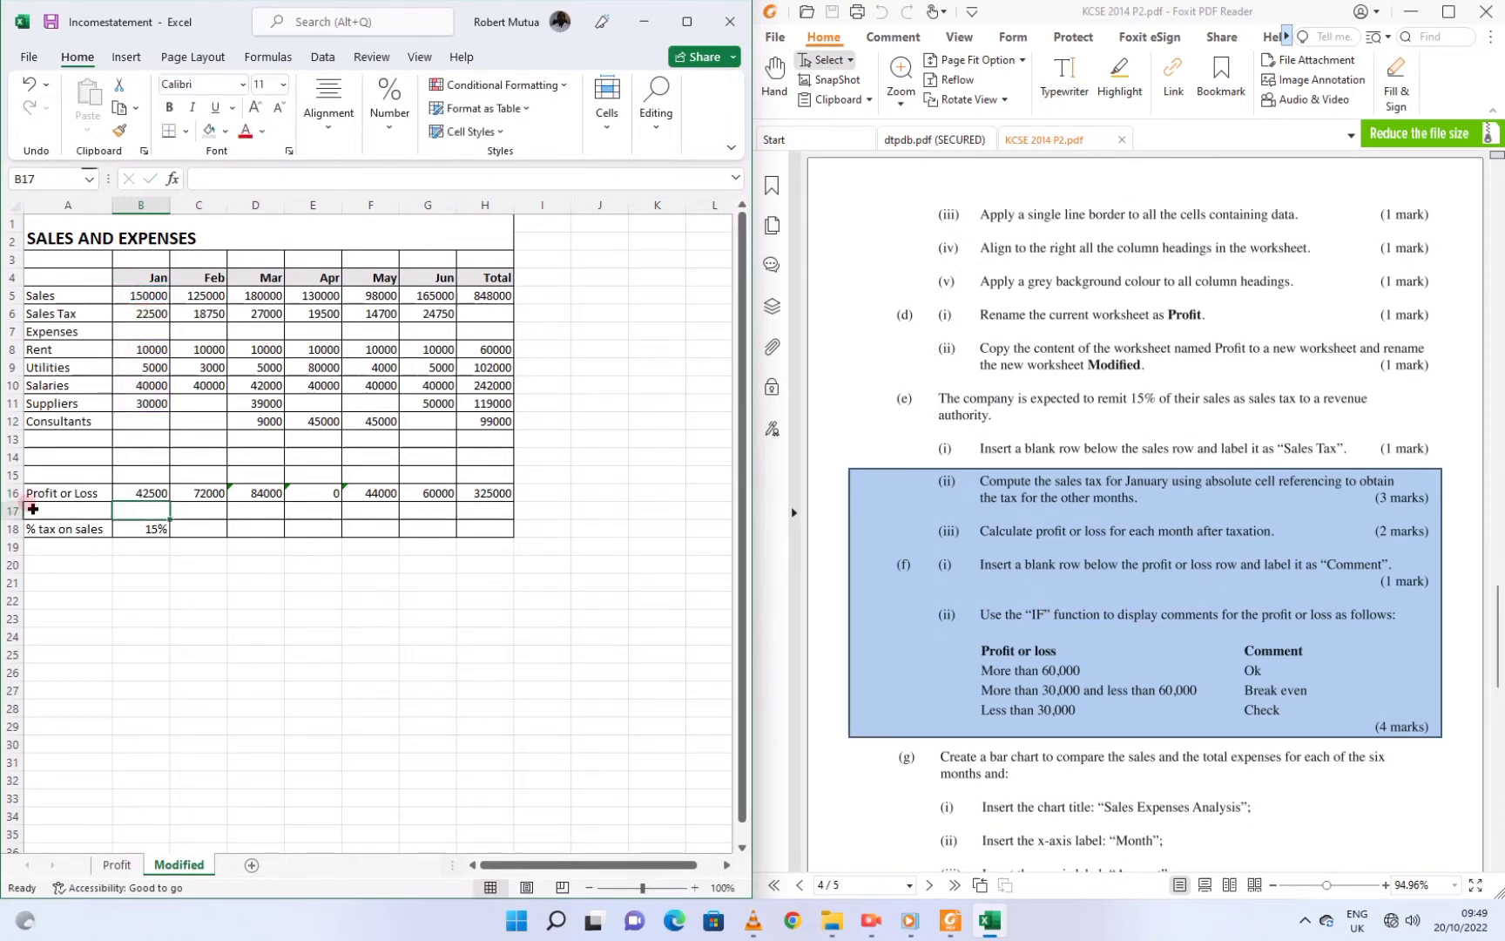
# Fill the new profit formula across row 16 and insert a blank row 17
pyautogui.click(148, 491)
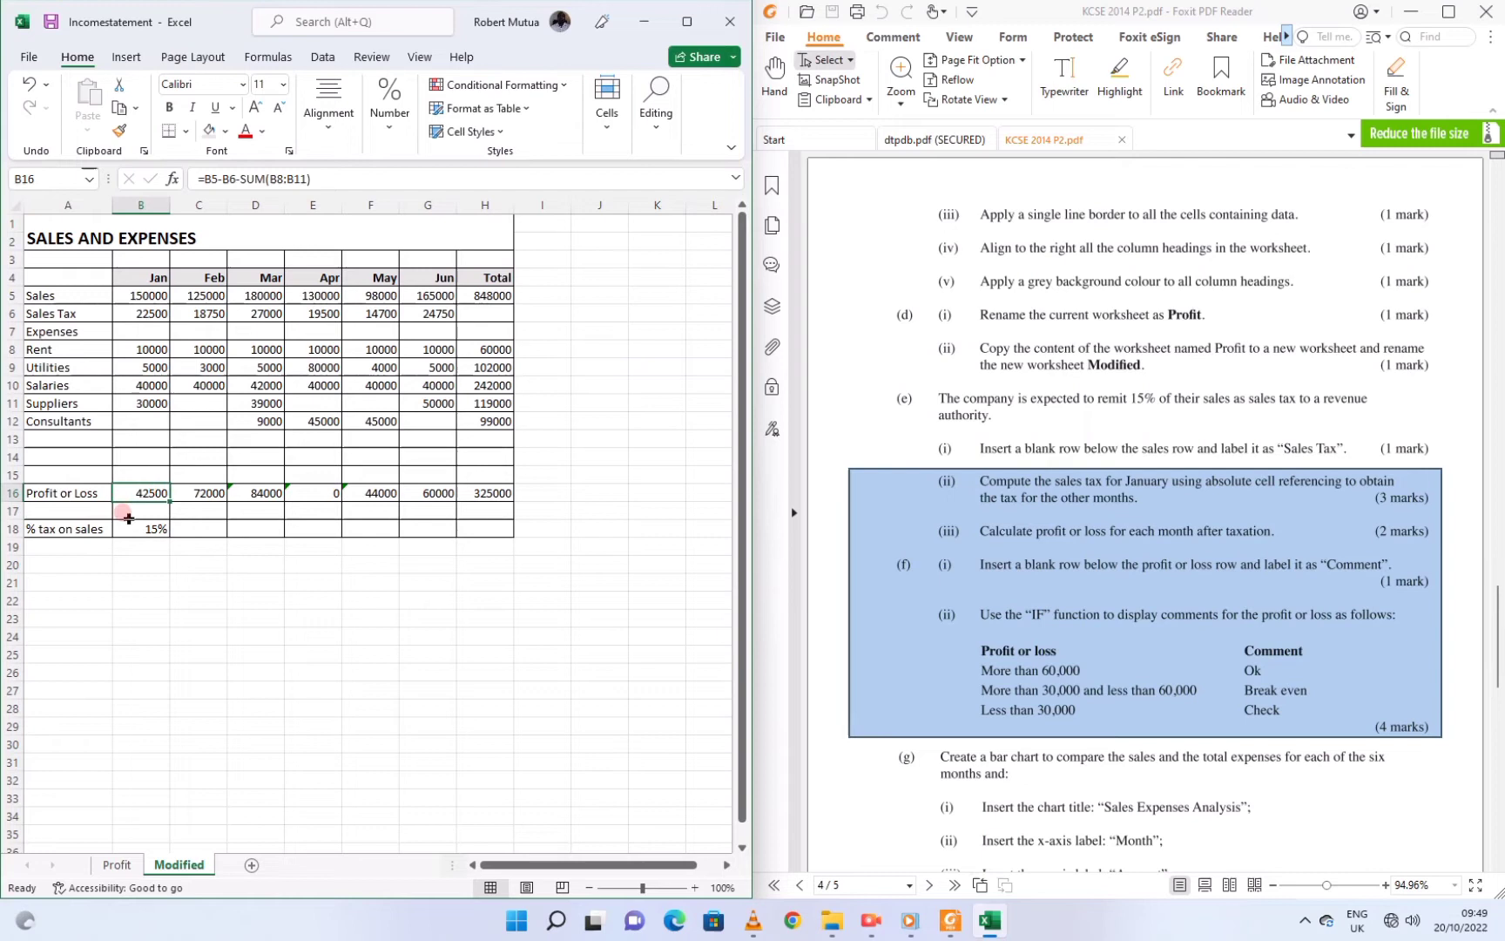
pyautogui.moveTo(150, 503); pyautogui.dragTo(438, 507)
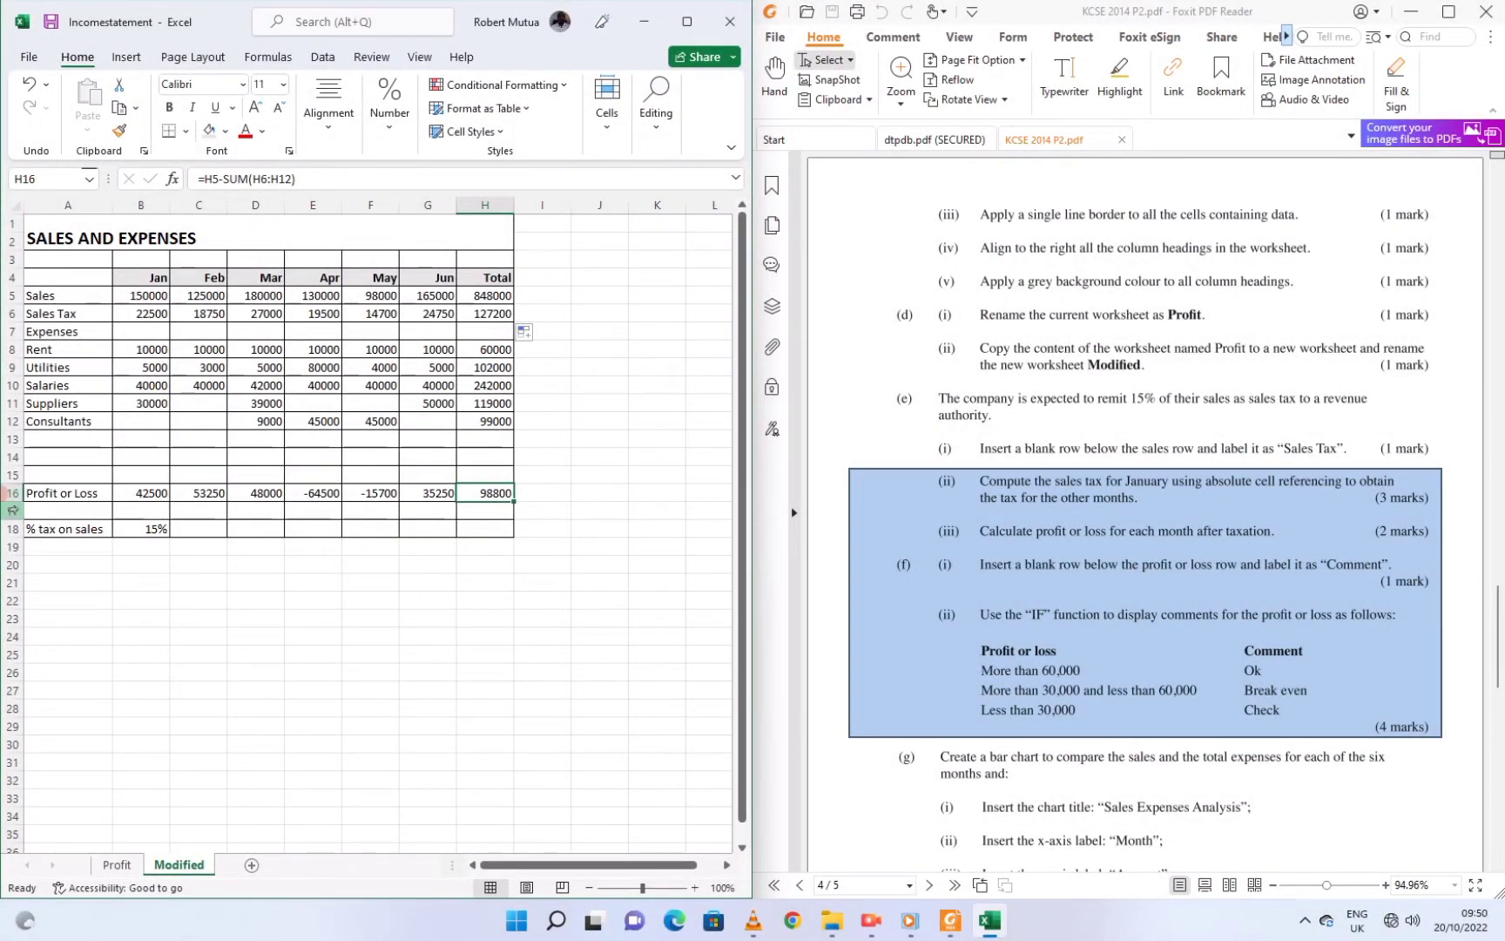
pyautogui.rightClick(13, 511)
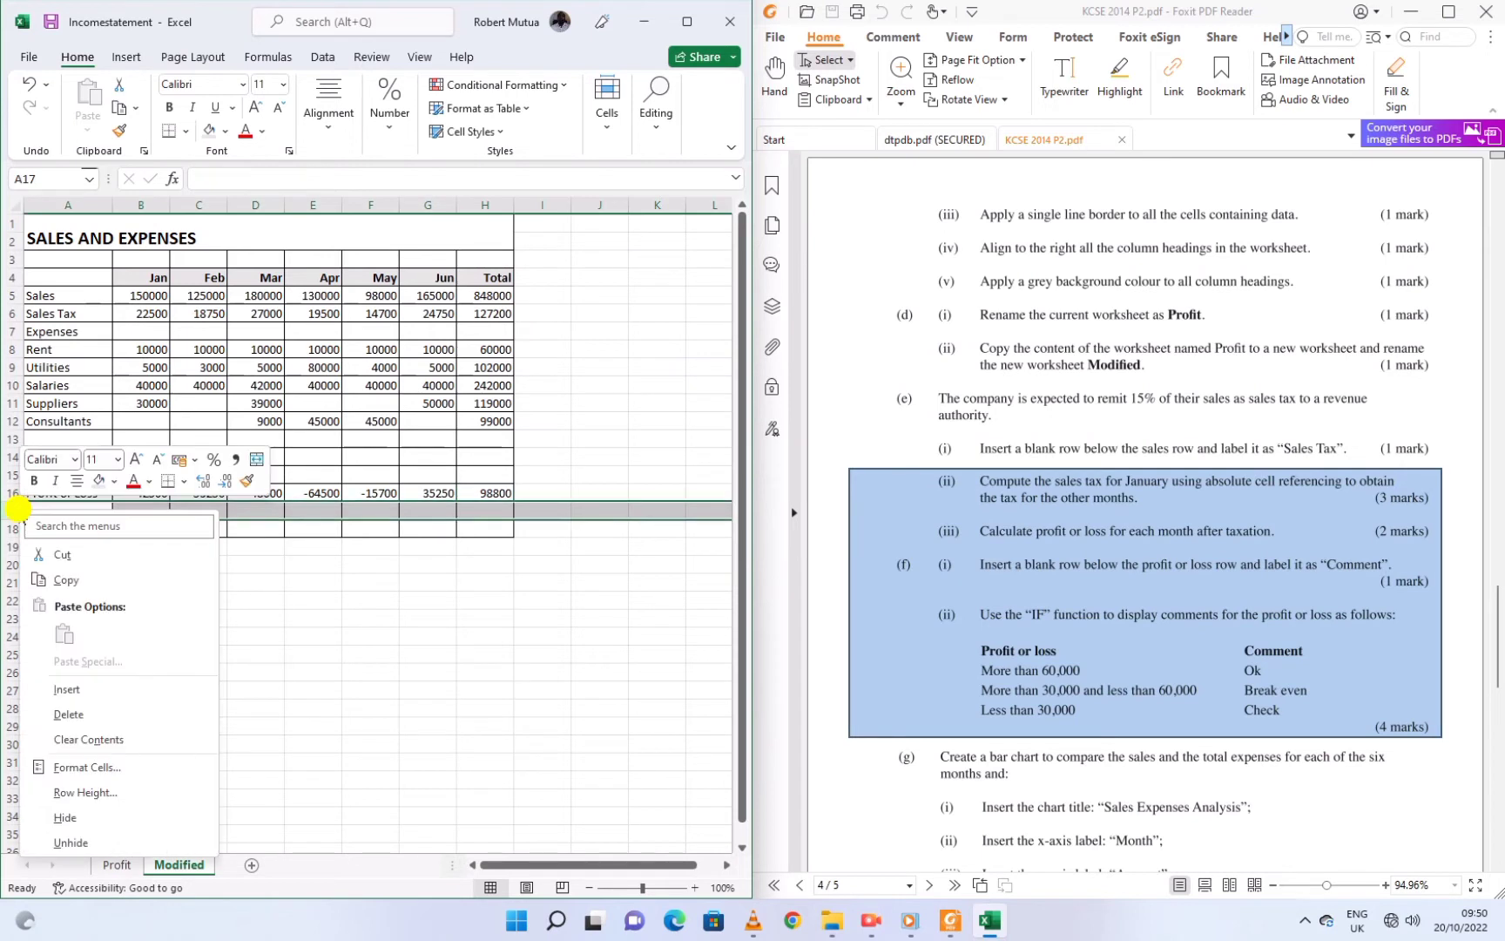
pyautogui.click(67, 689)
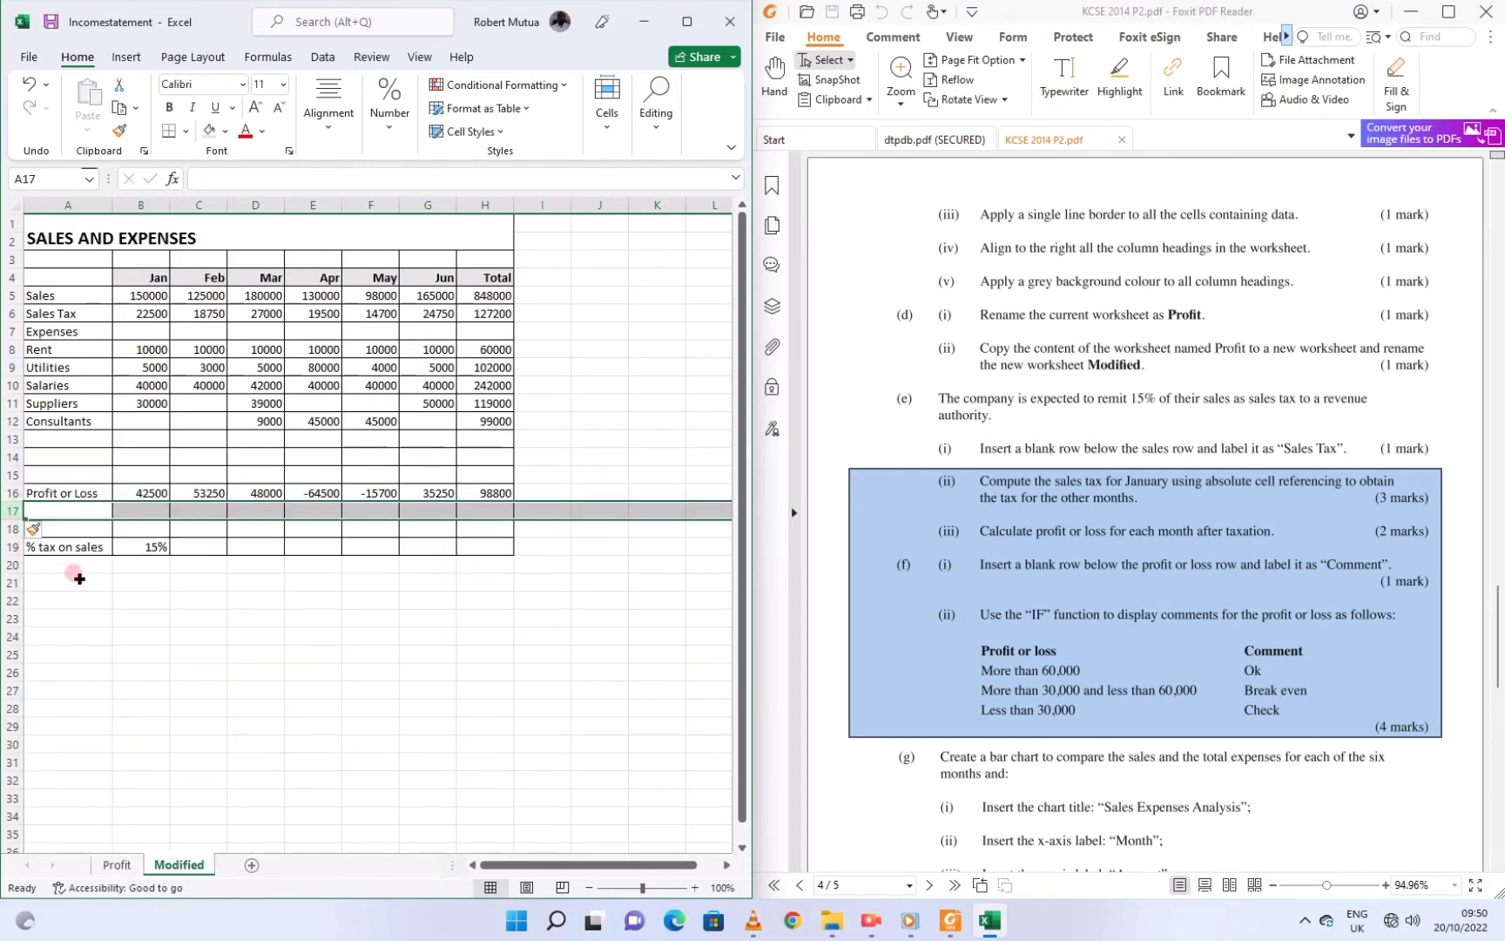
# Label the new row 17 'Comment' in cell A17
pyautogui.click(65, 502)
pyautogui.write('Comment')
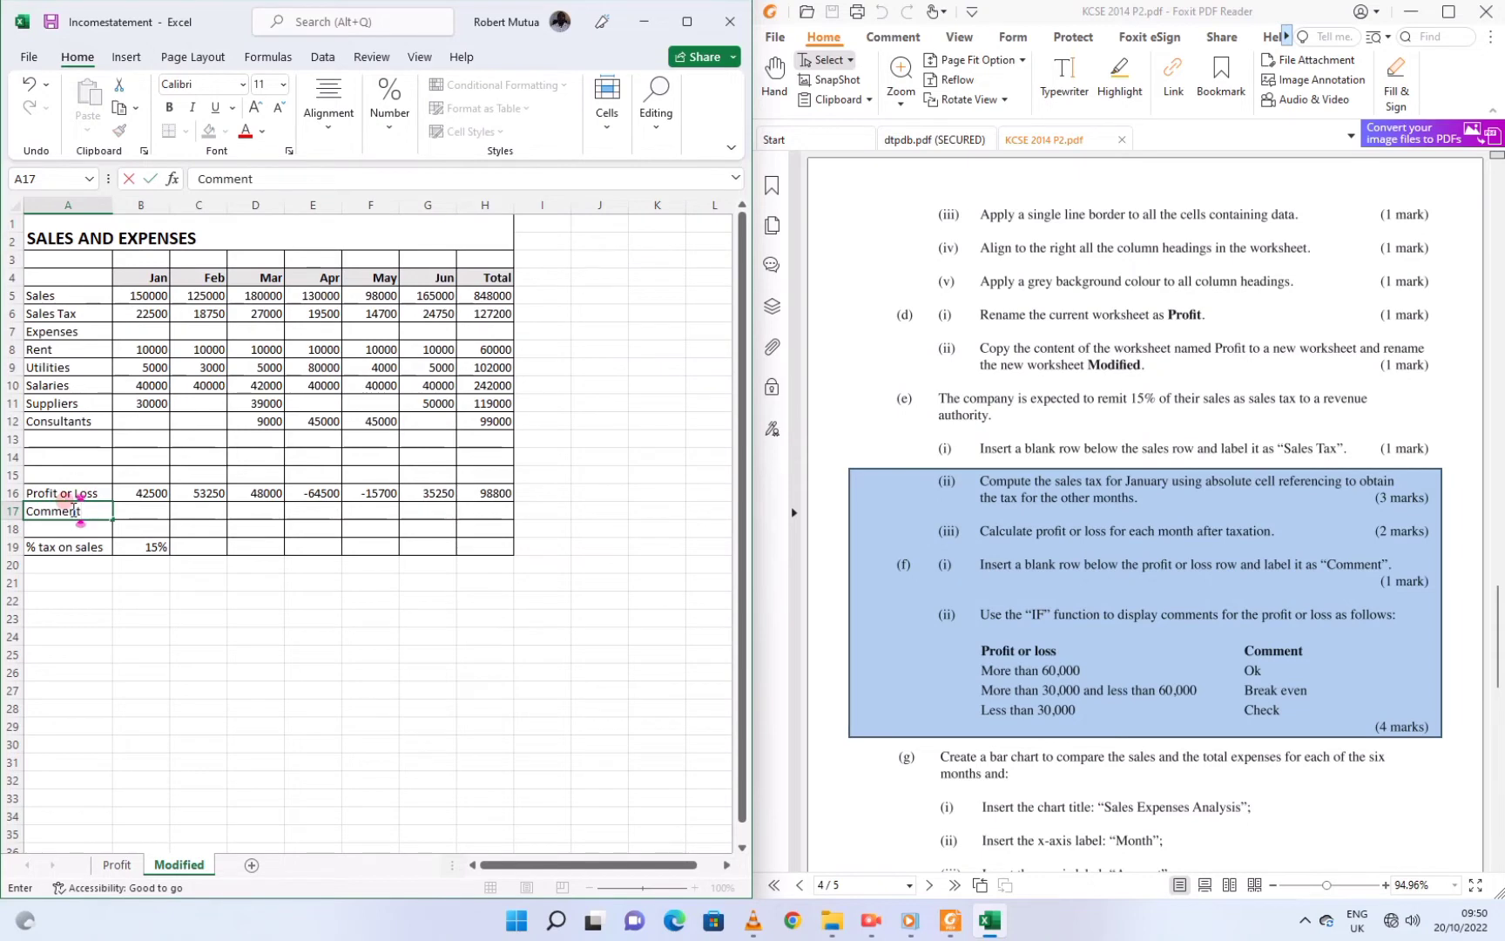
pyautogui.press('Tab')
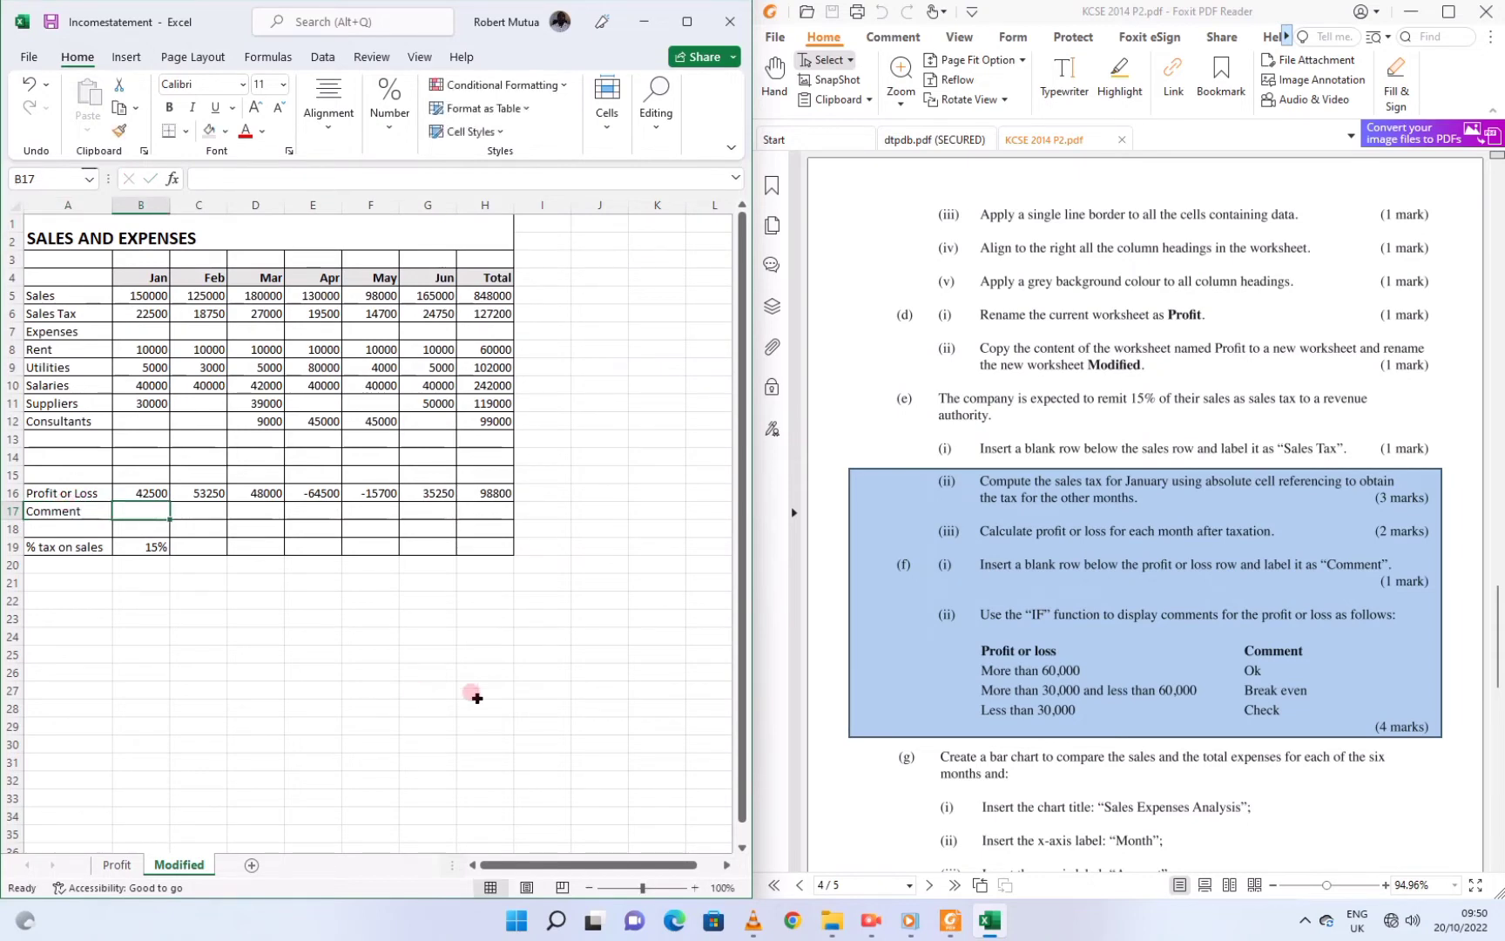
pyautogui.click(1025, 682)
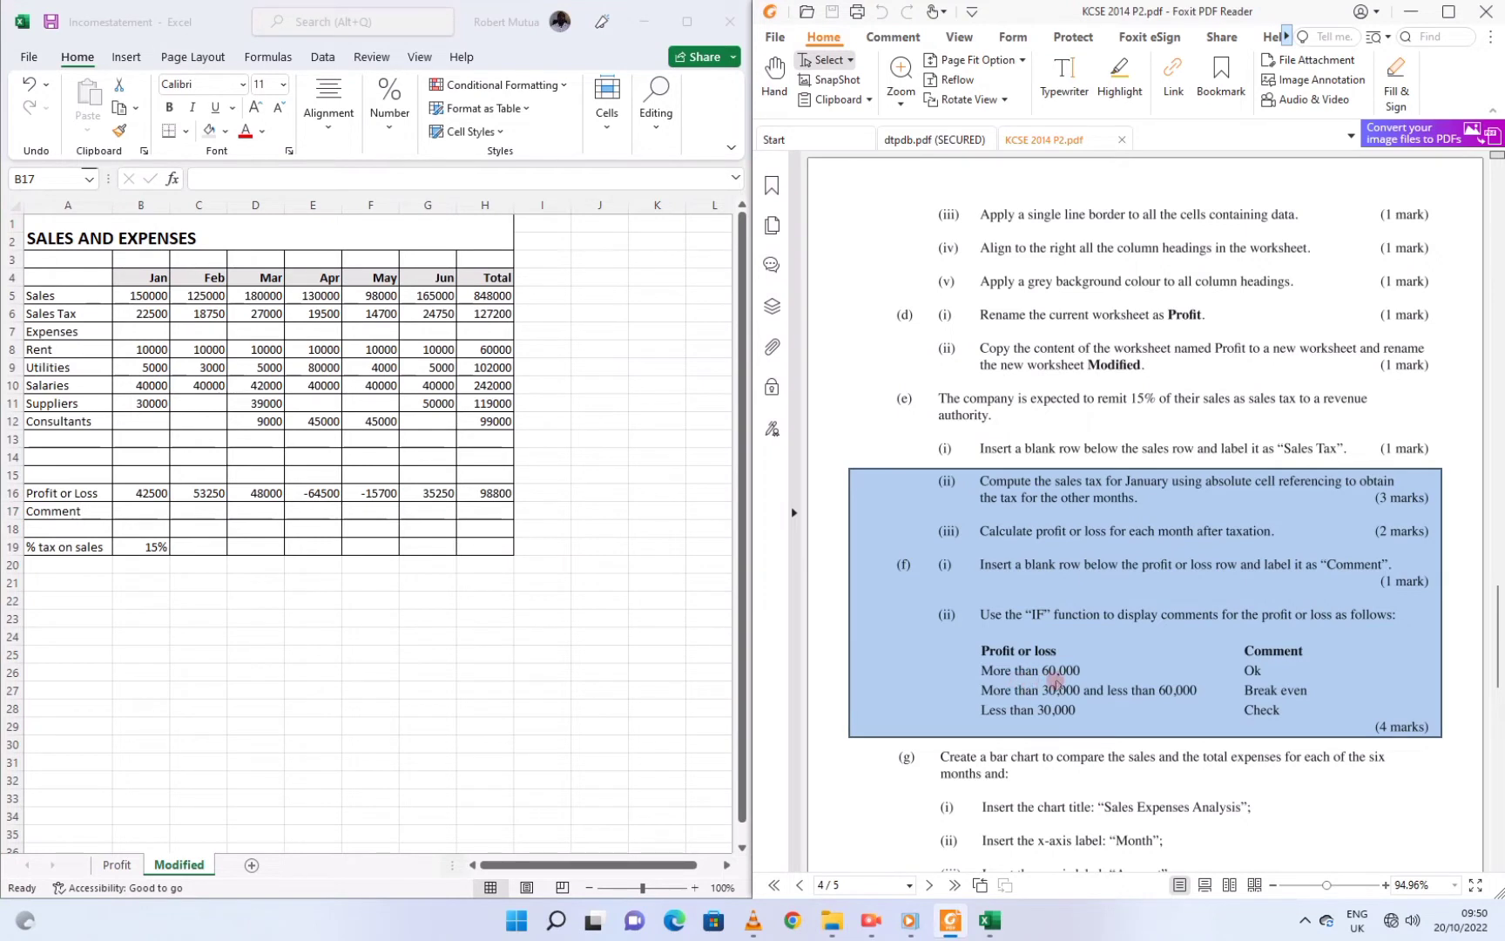
# Begin B17's formula as =IF(B16>60000, and switch the keyboard to English US
pyautogui.click(136, 502)
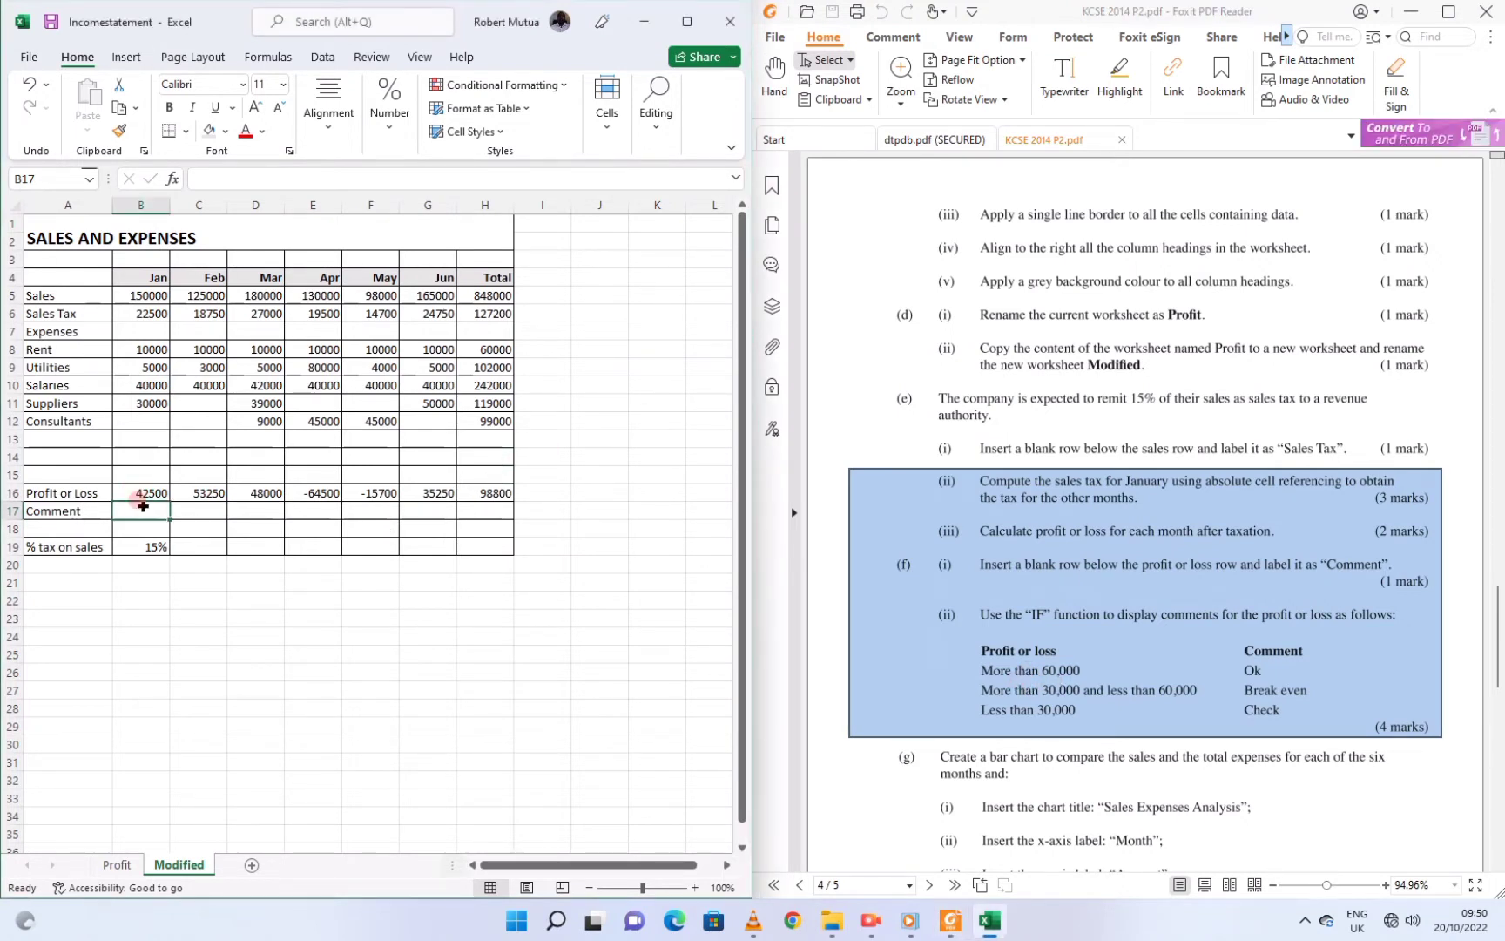
pyautogui.write('=if')
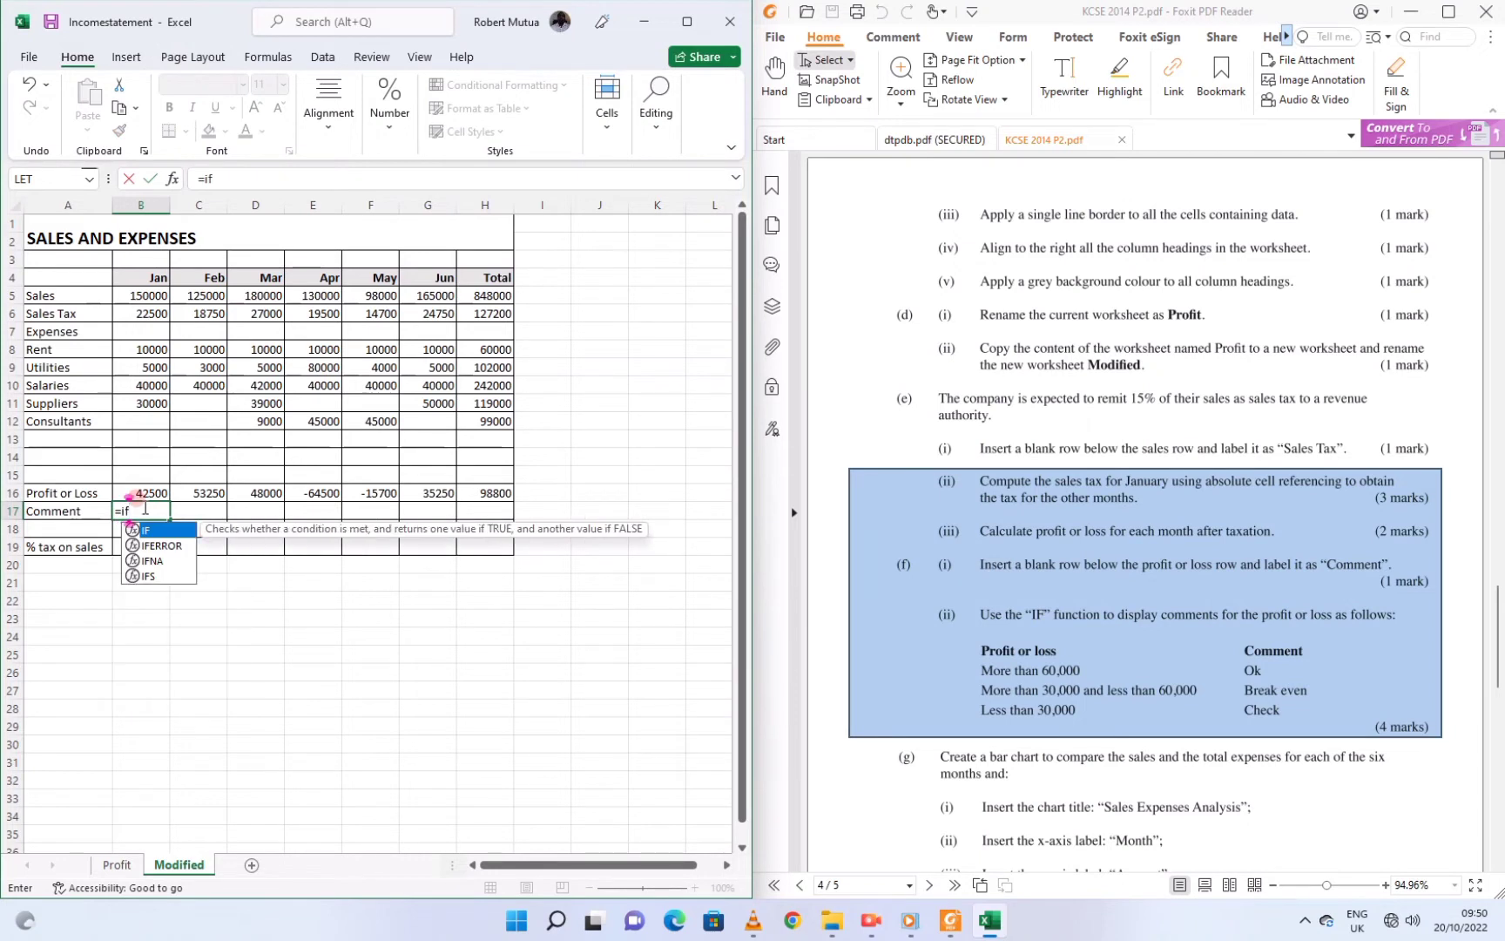
pyautogui.press('BackSpace')
pyautogui.press('BackSpace')
pyautogui.write('IF(')
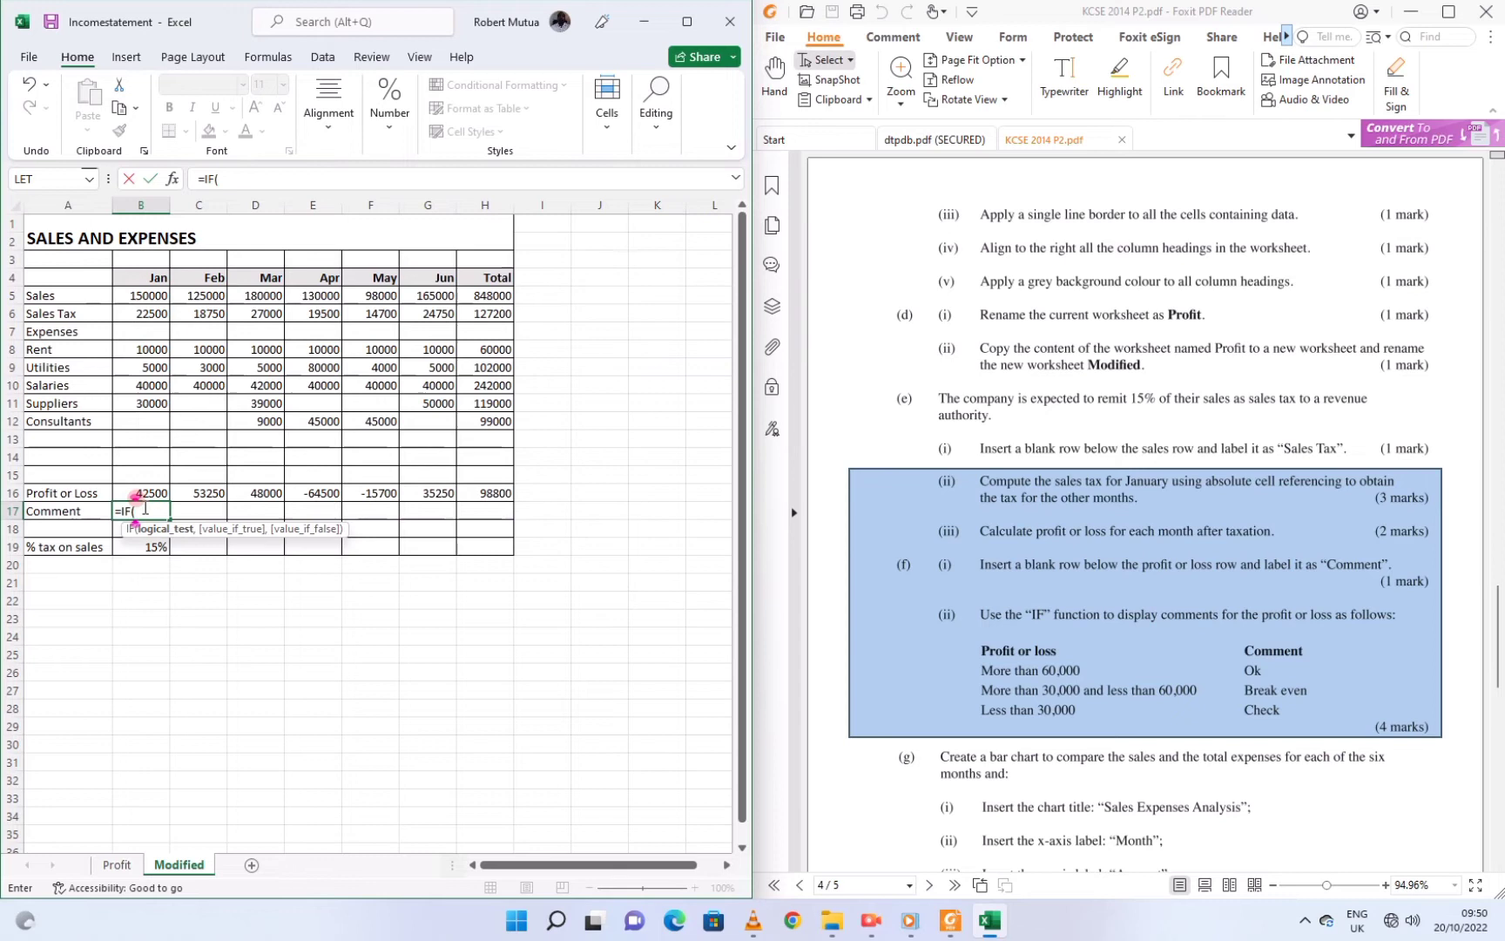
pyautogui.click(150, 494)
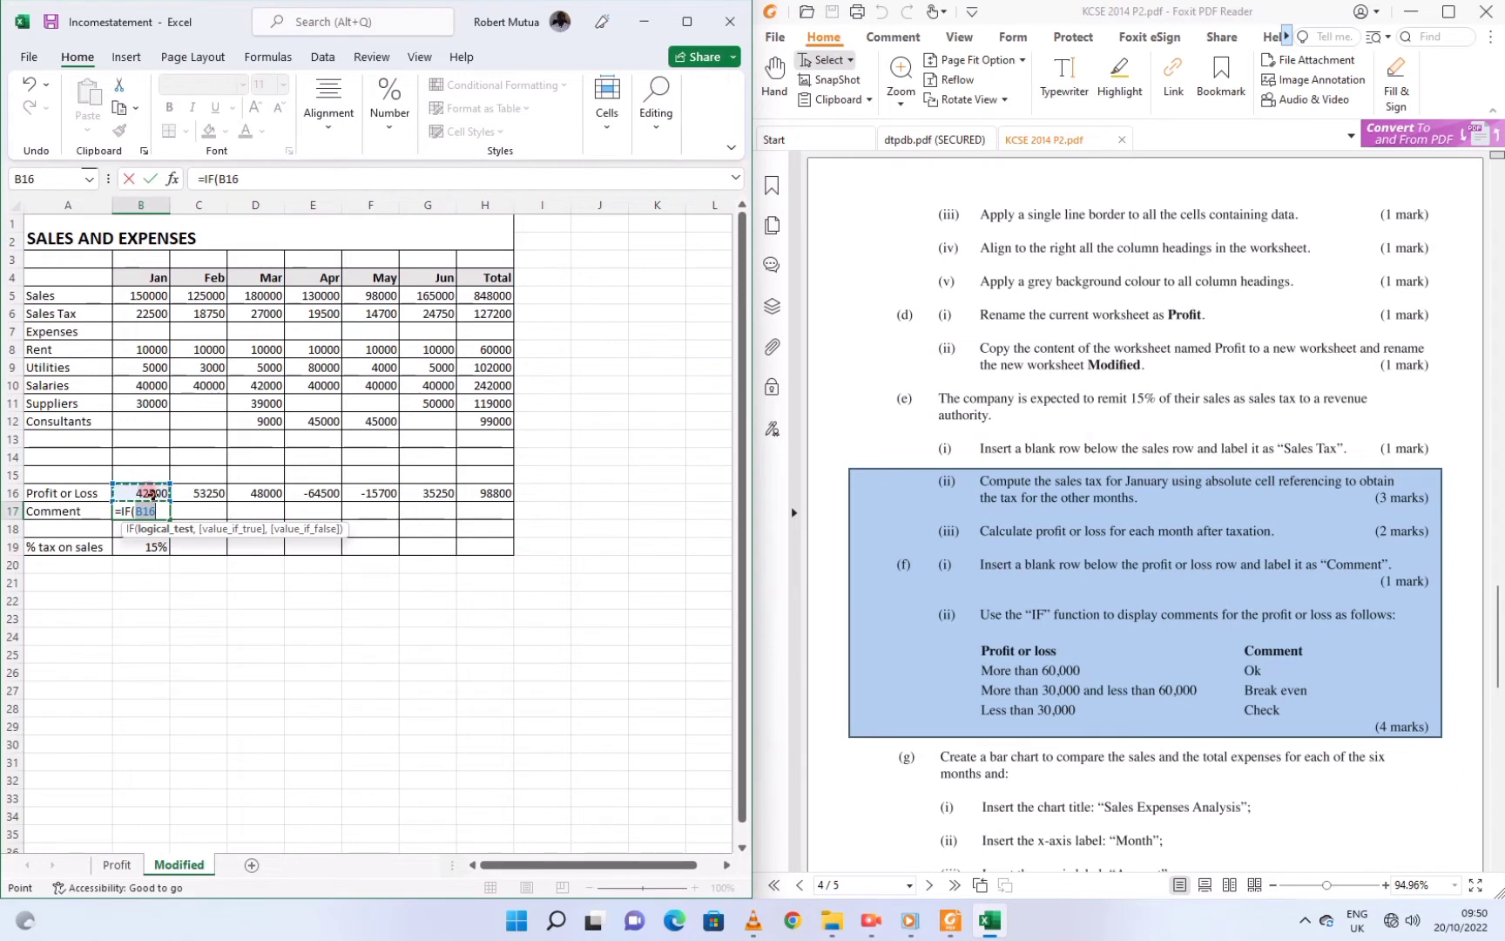
pyautogui.write('>60000')
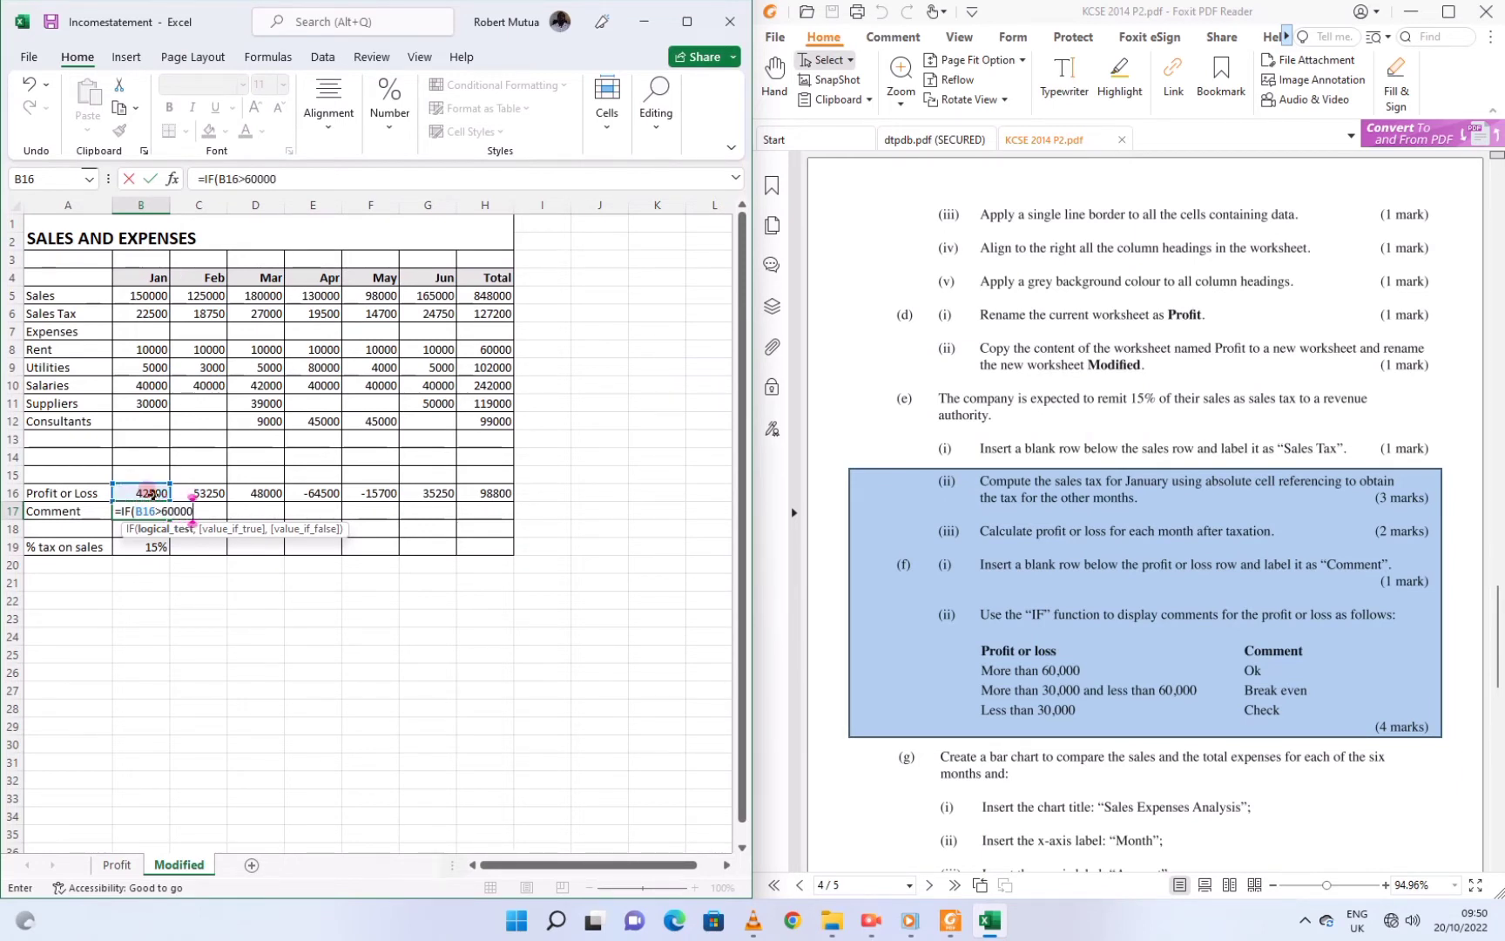
pyautogui.write(',')
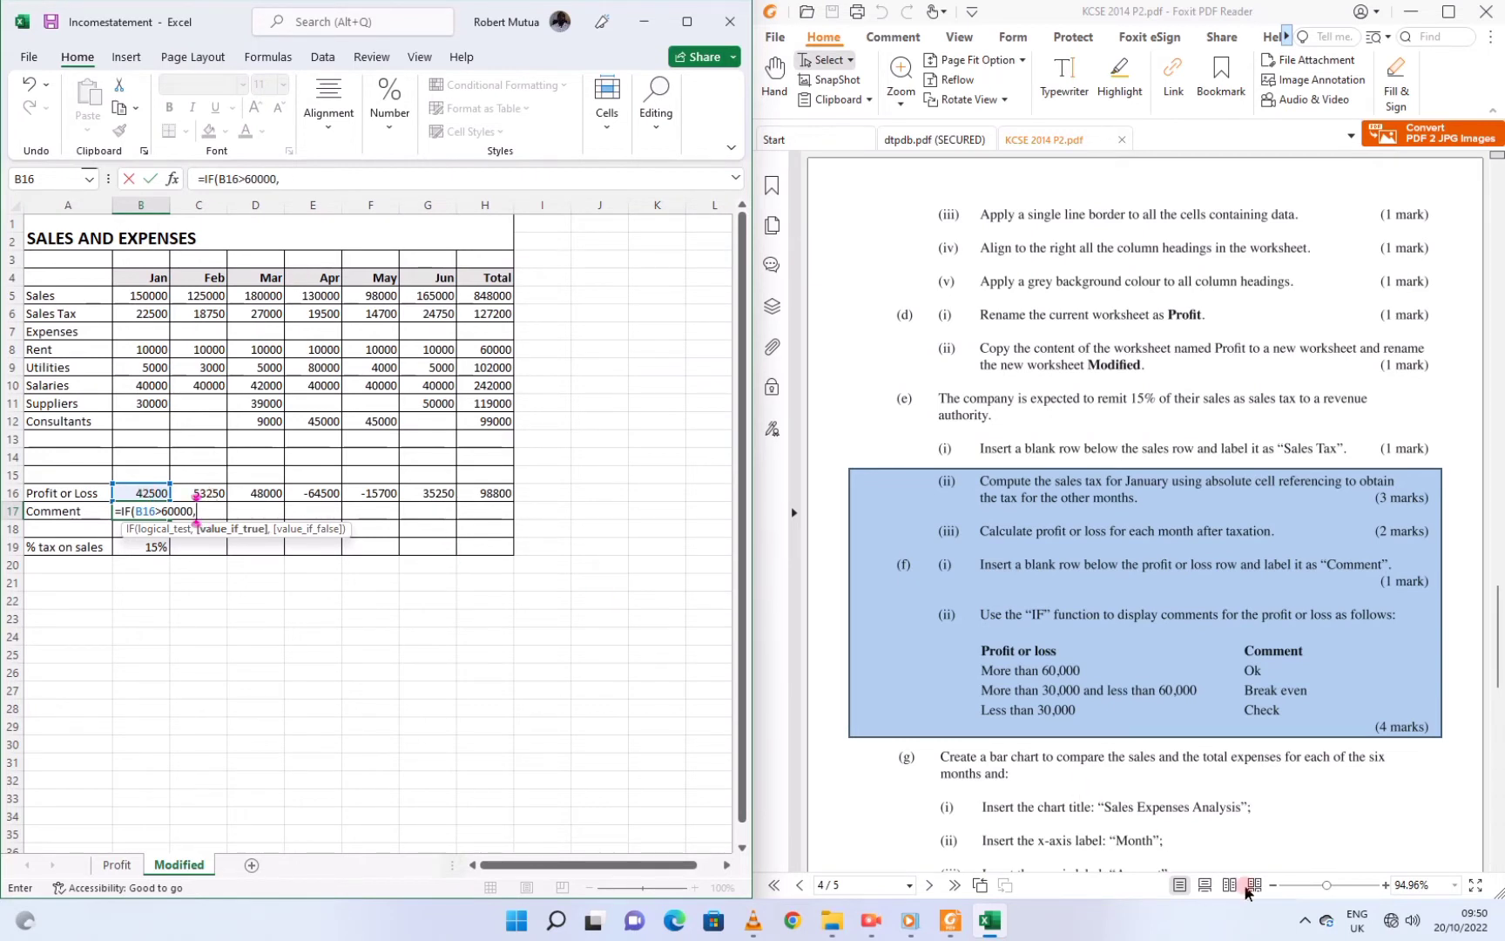
pyautogui.click(1352, 927)
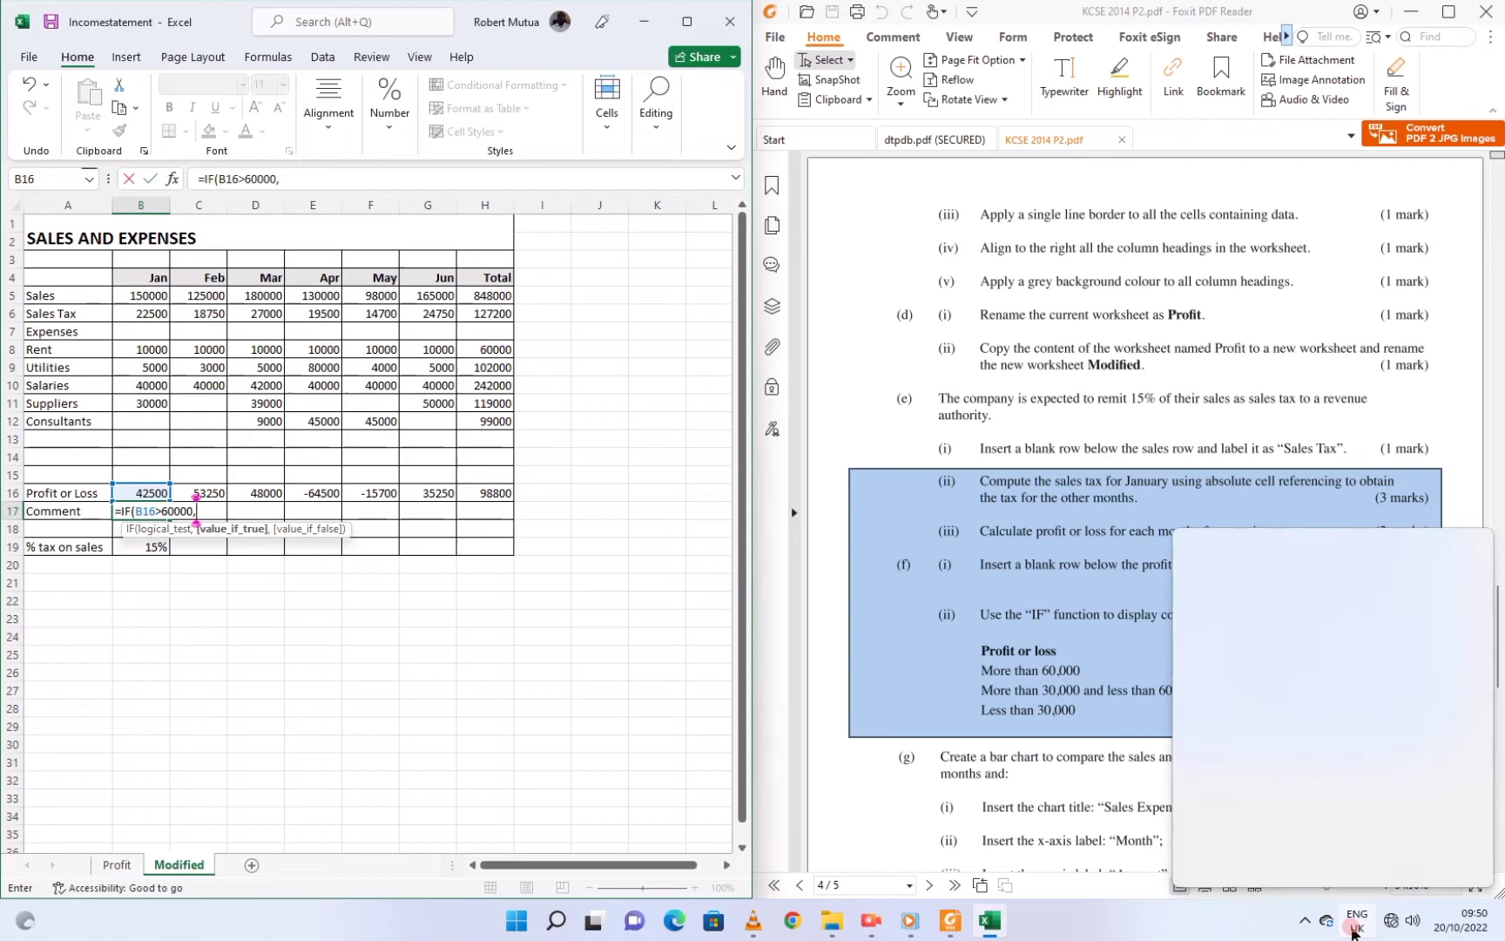
pyautogui.click(1268, 802)
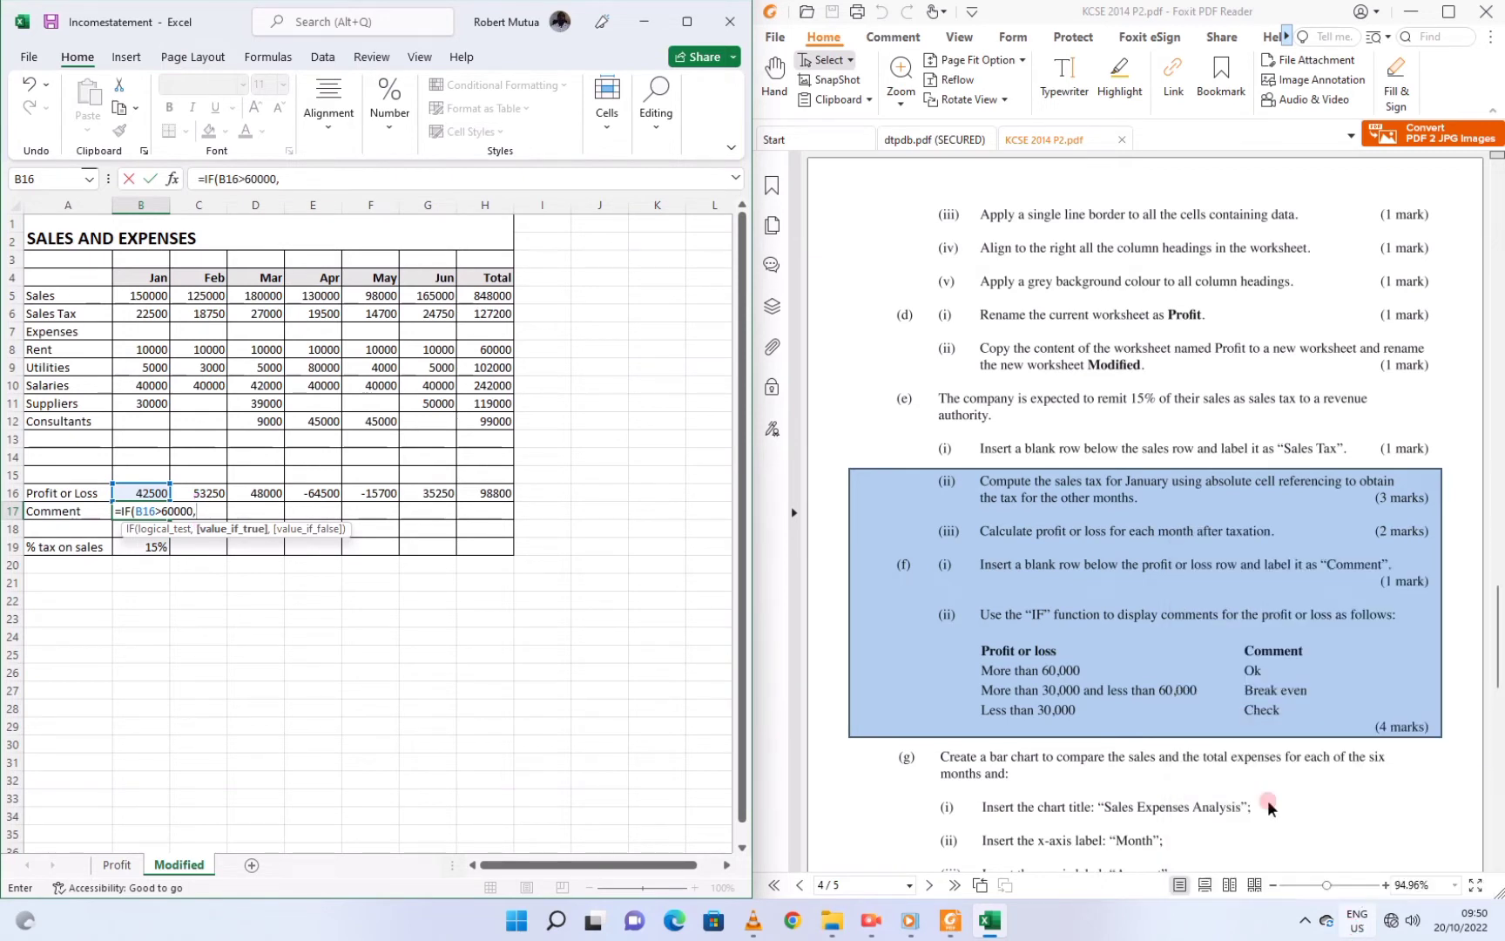
# Finish the nested IF returning 'Ok', 'Break even' or 'Check' and enter it
pyautogui.click(285, 178)
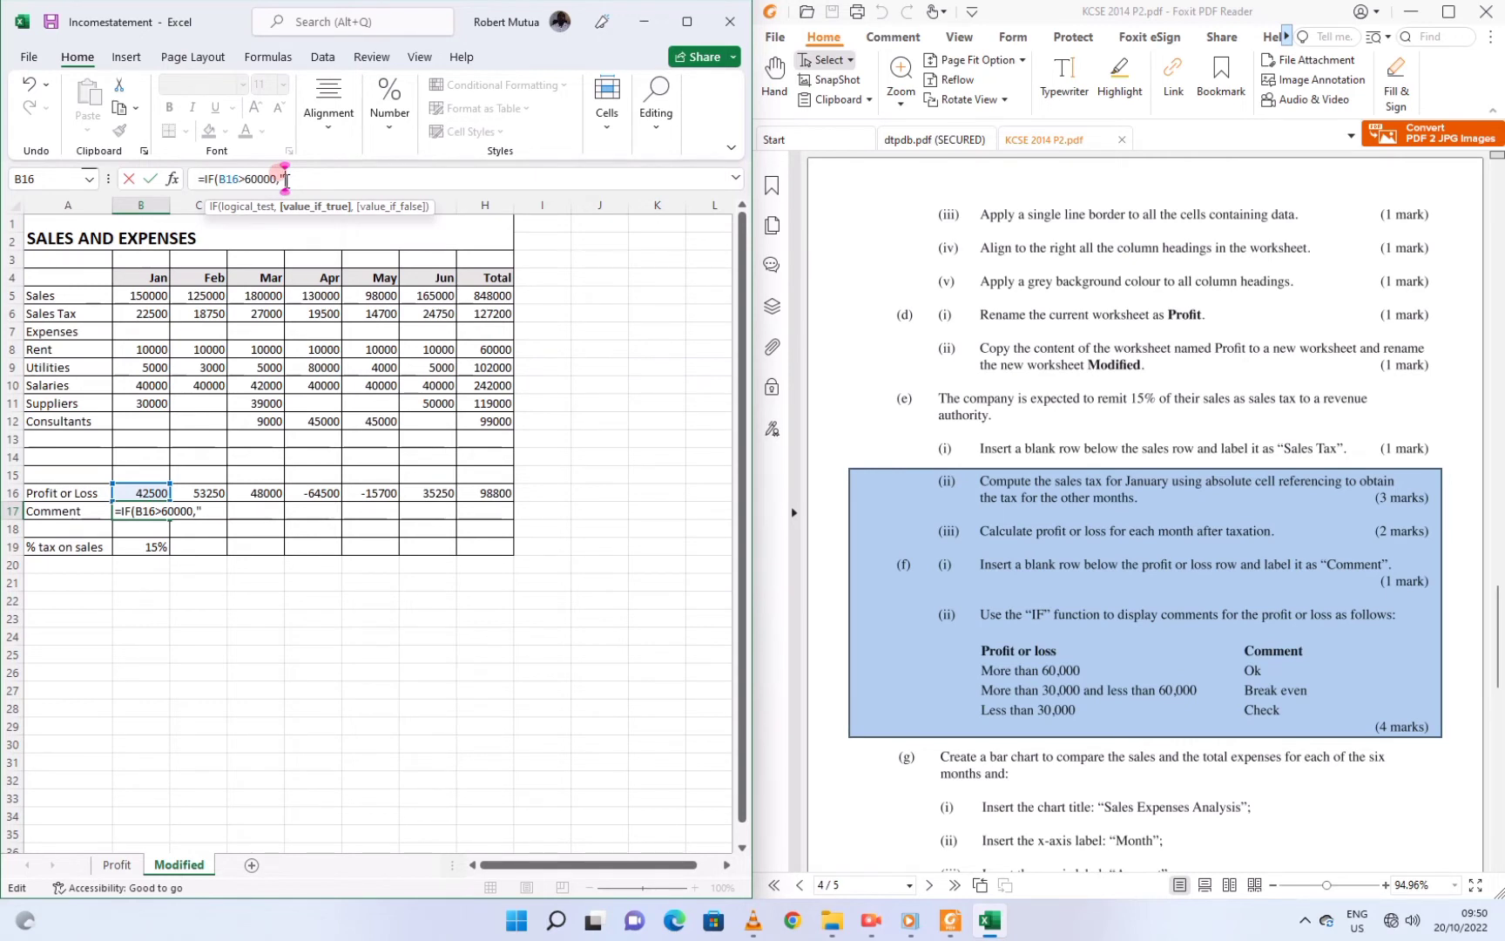
pyautogui.write('Ok",IF')
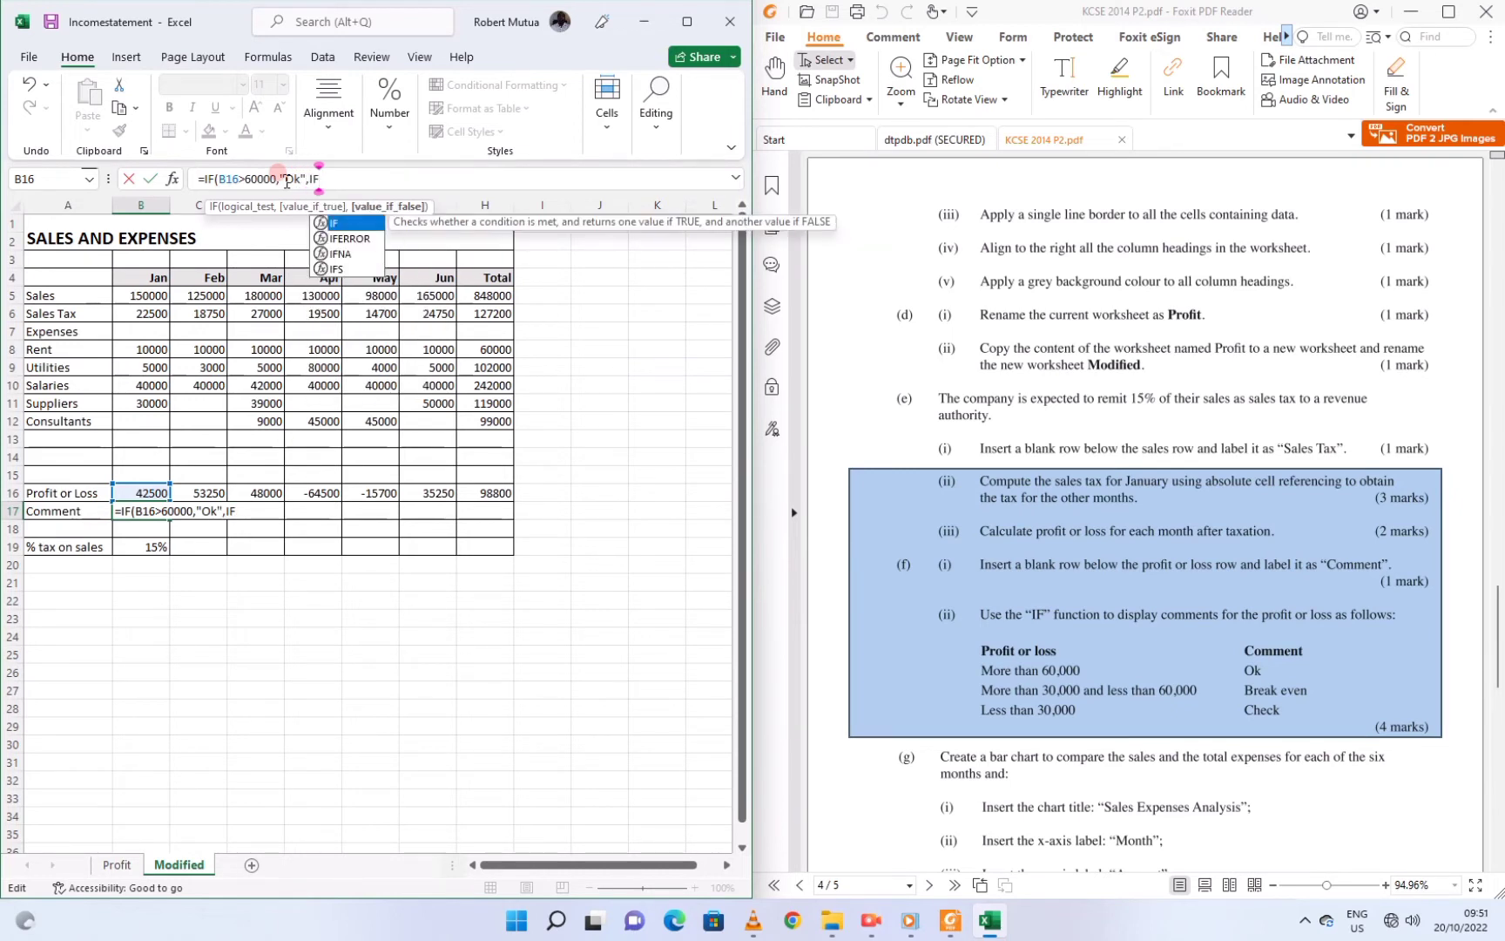
pyautogui.write('(')
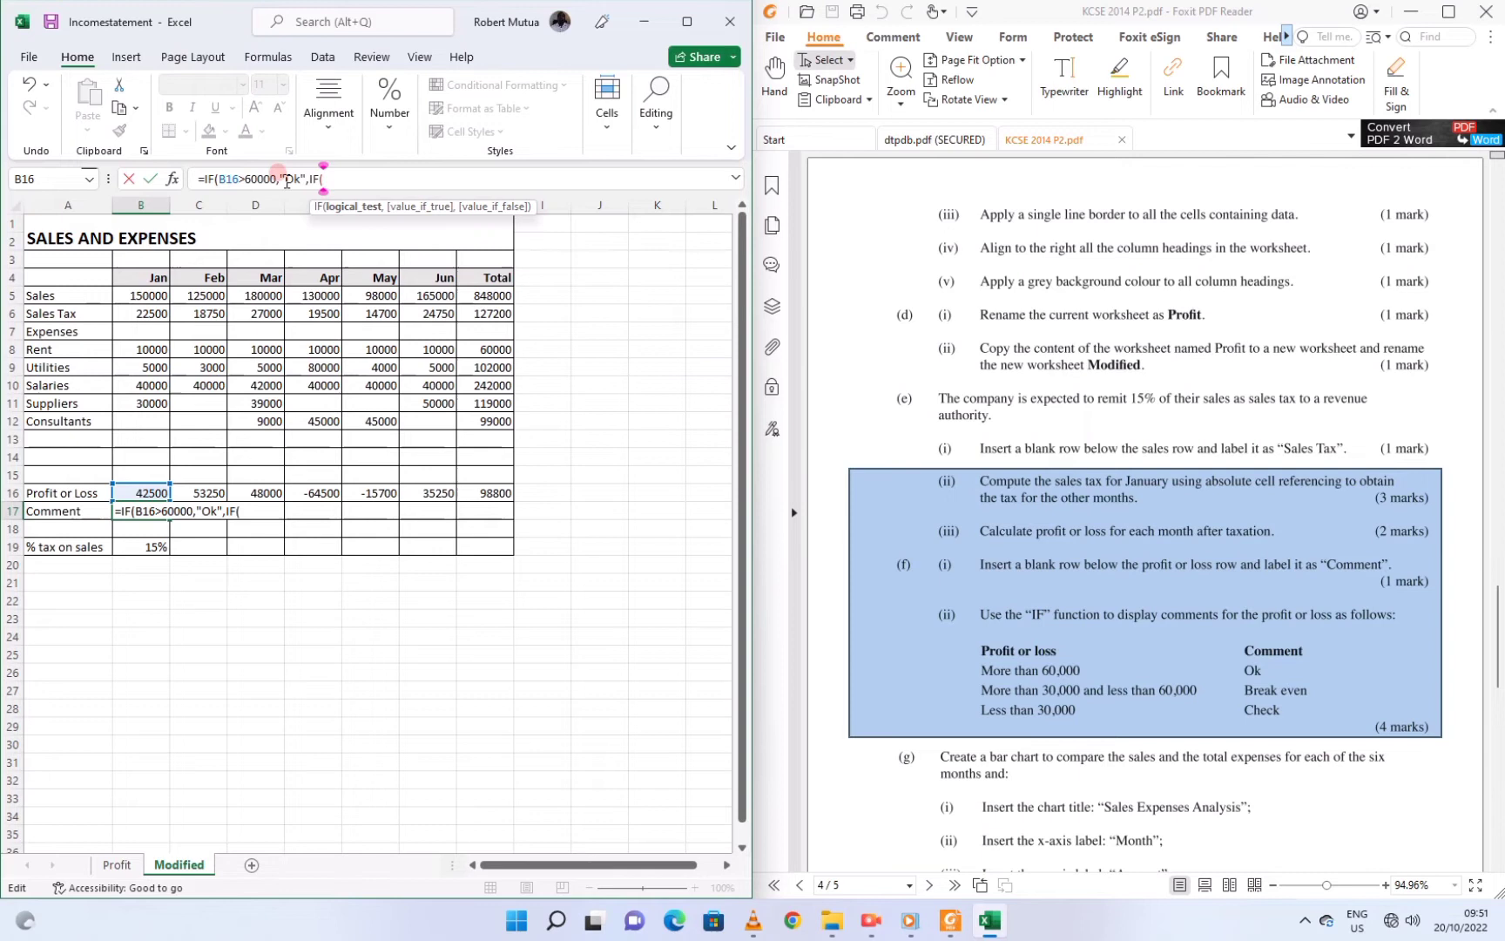
pyautogui.write('B1')
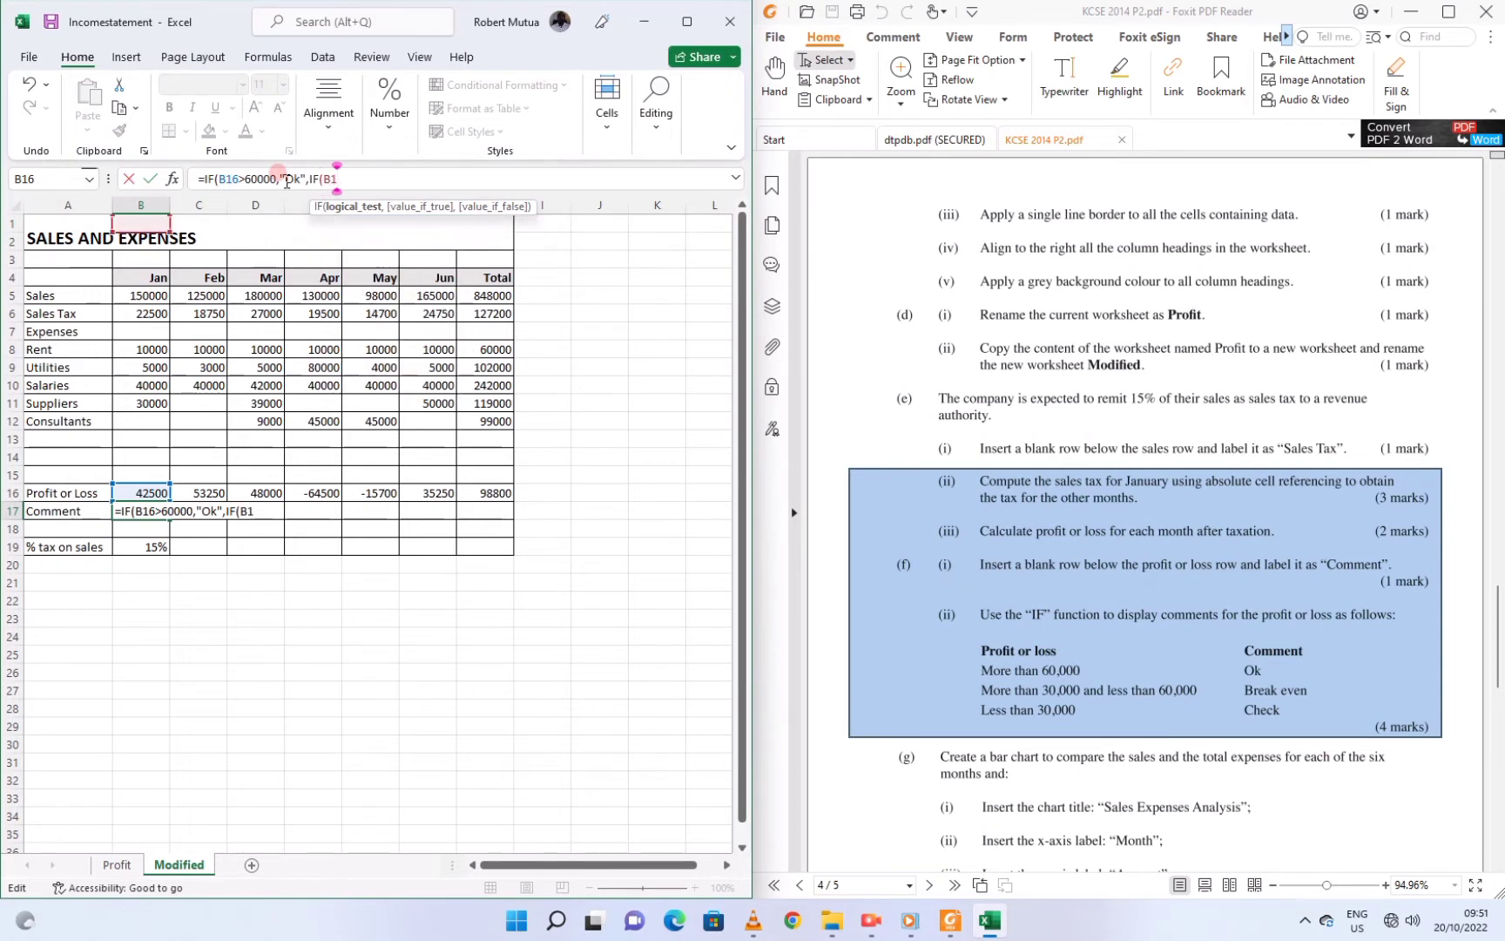
pyautogui.write('6>30')
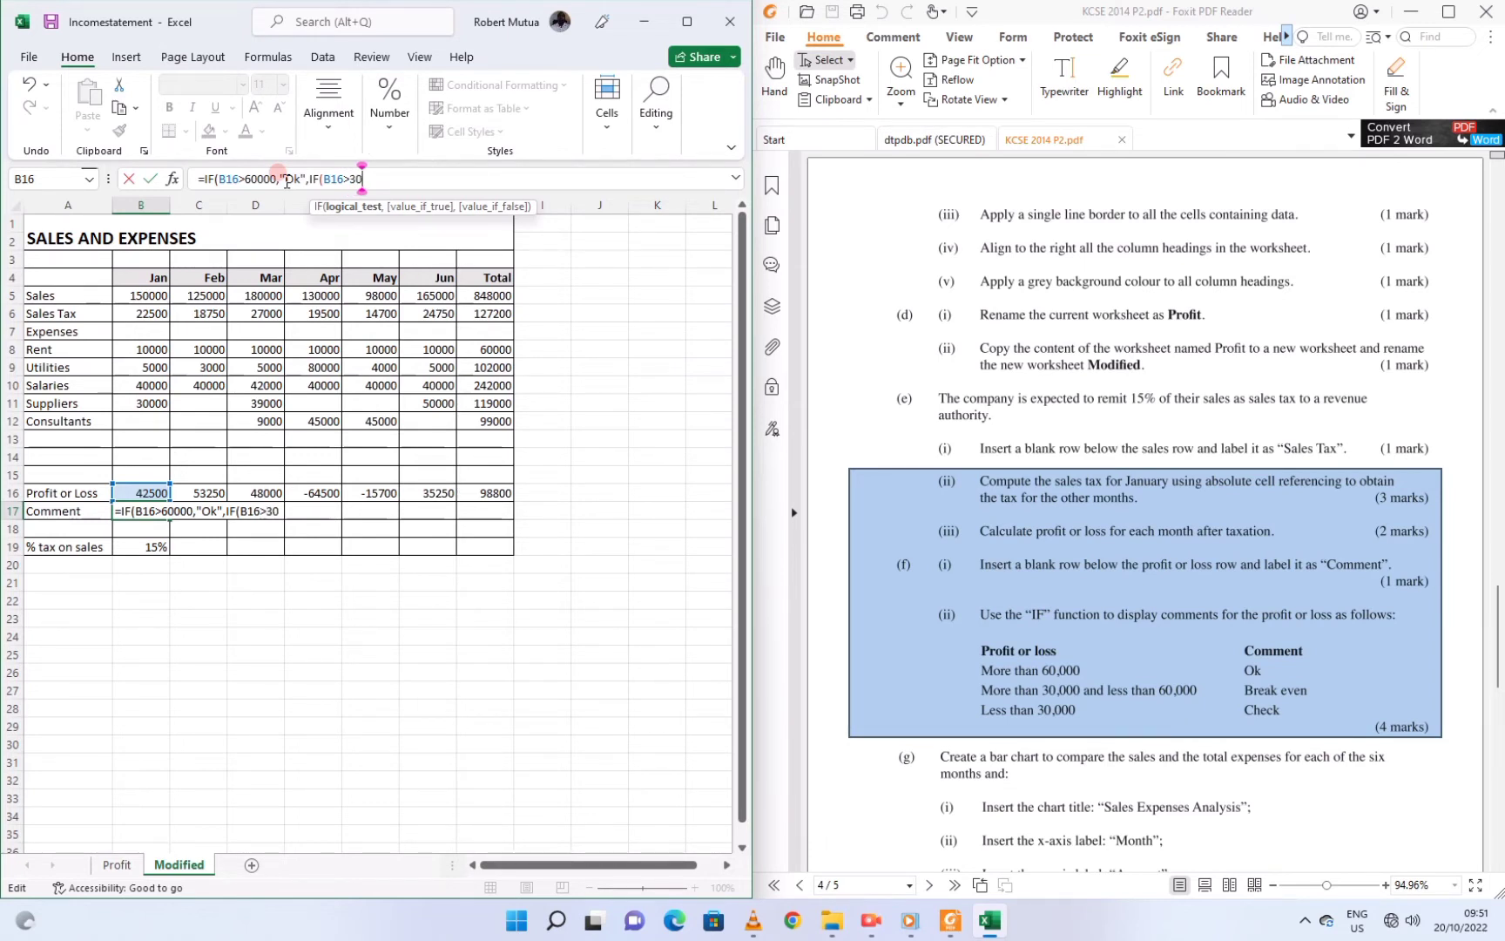
pyautogui.write('00,')
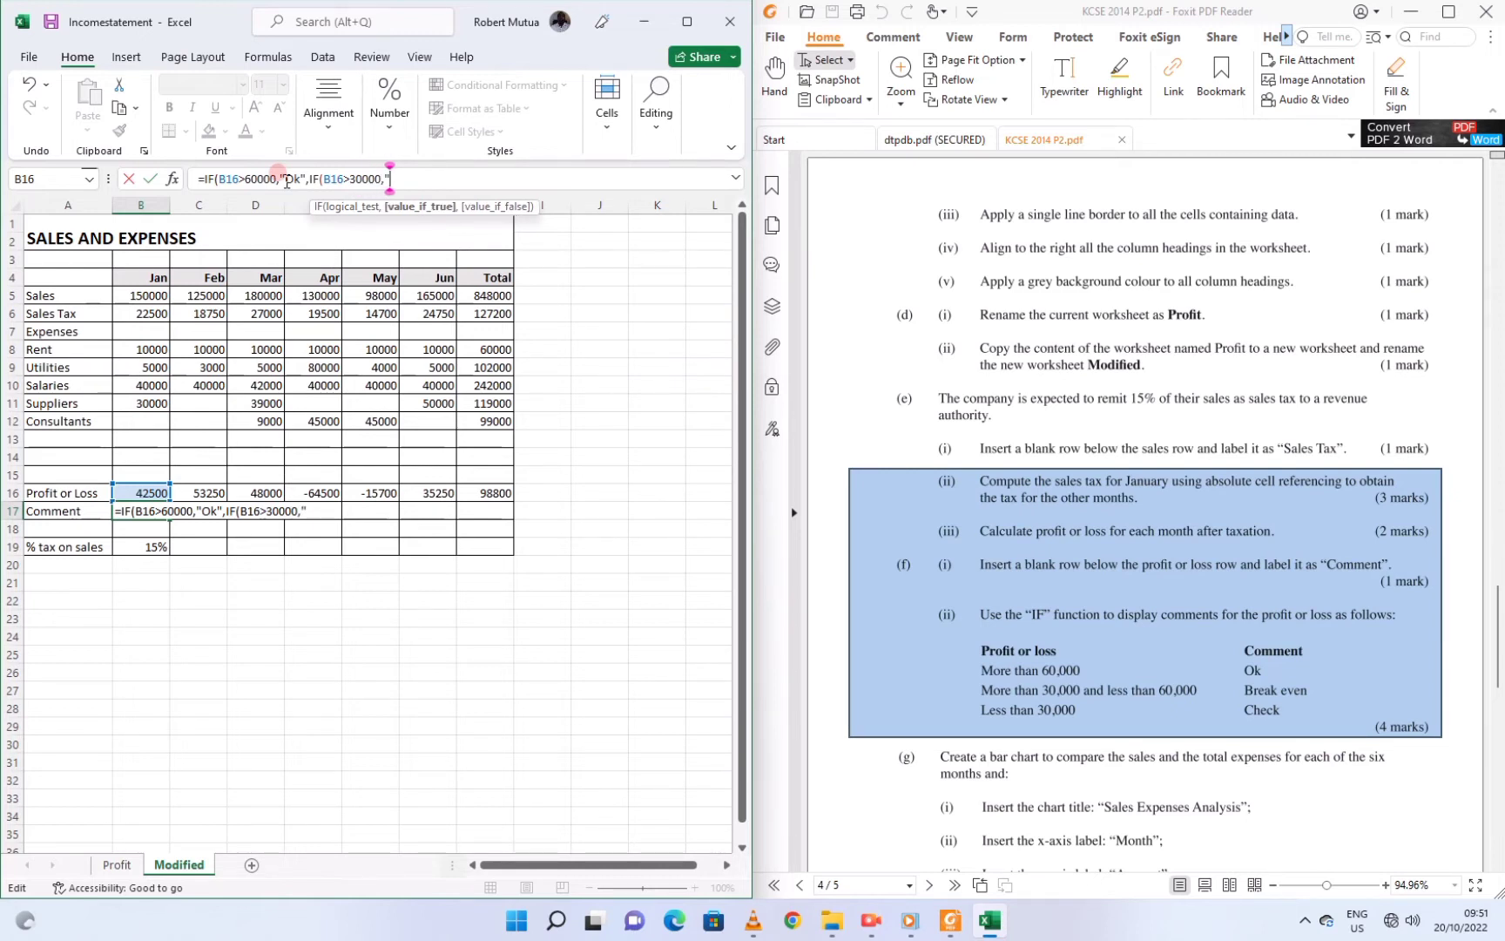
pyautogui.write('"B')
pyautogui.press('BackSpace')
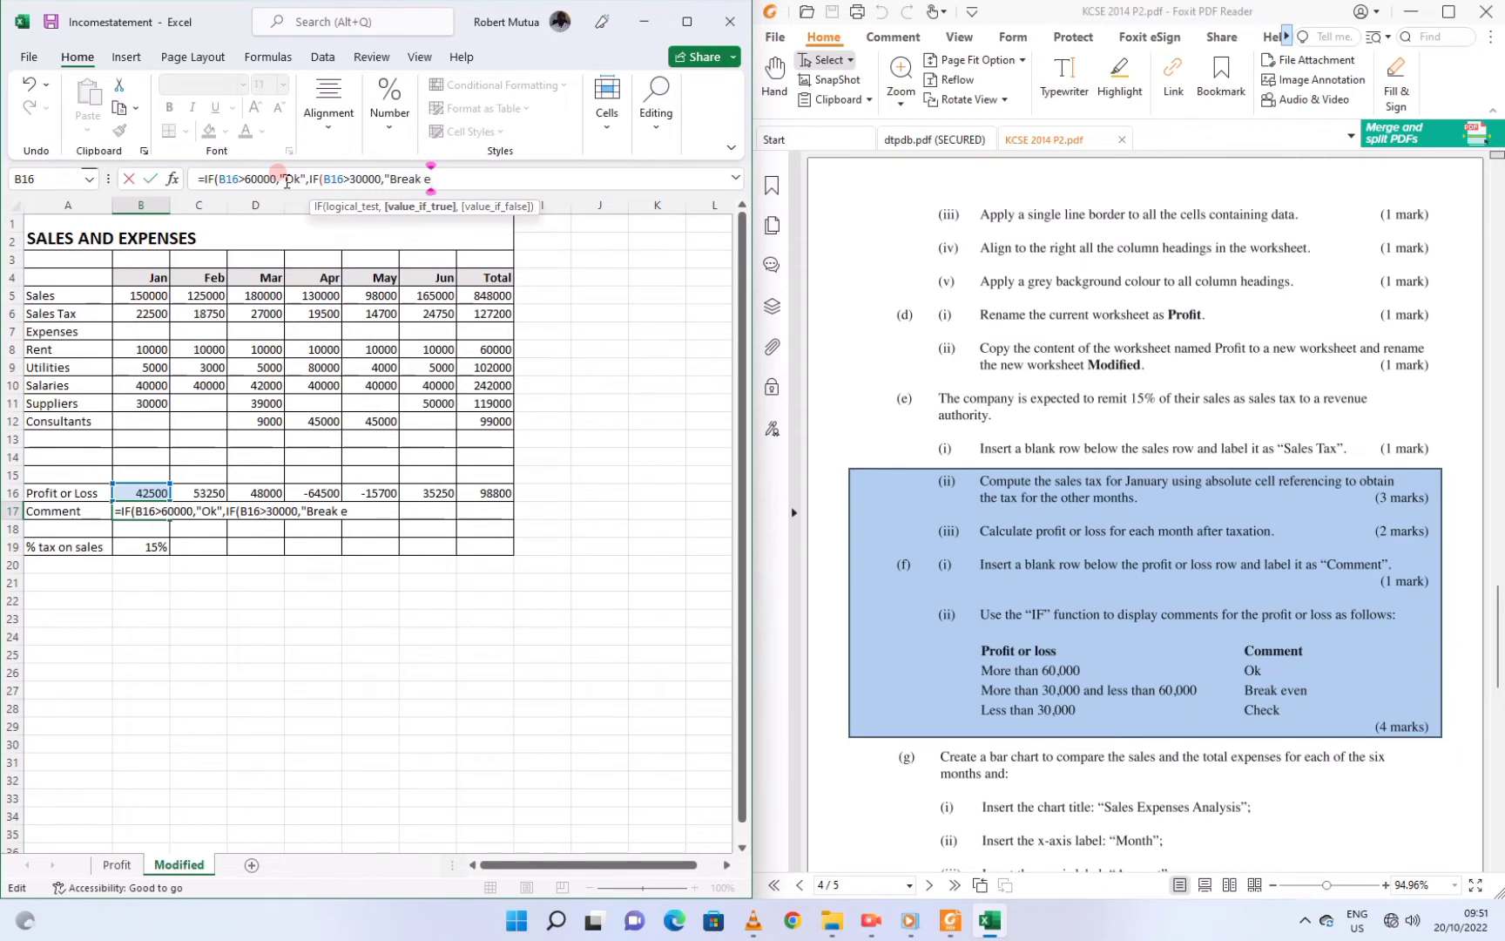
pyautogui.write('ven",')
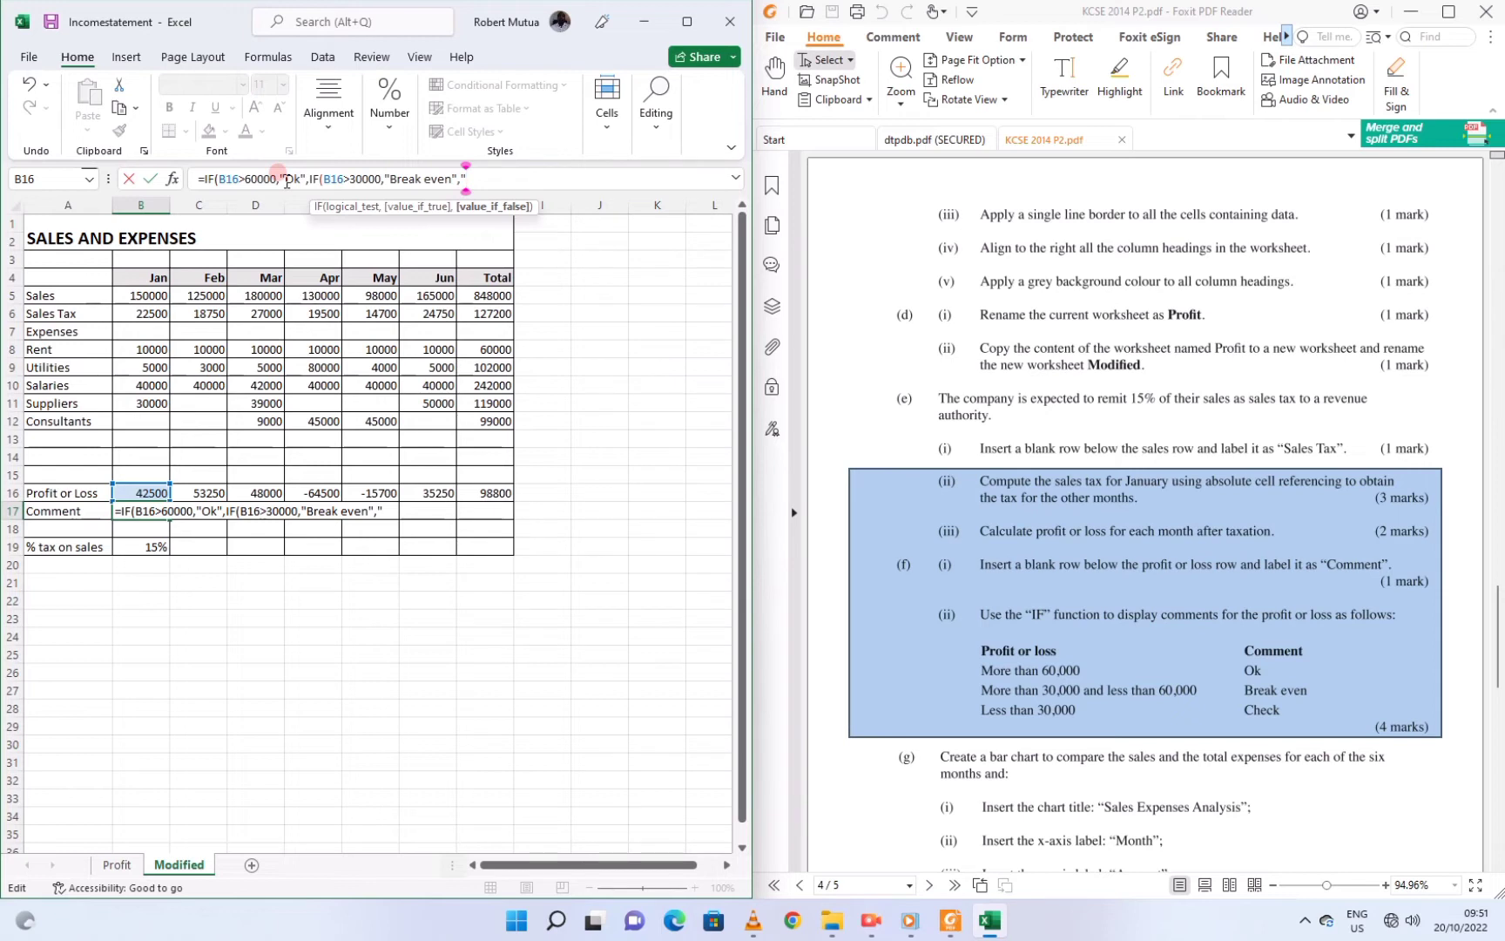
pyautogui.write('"Check"))')
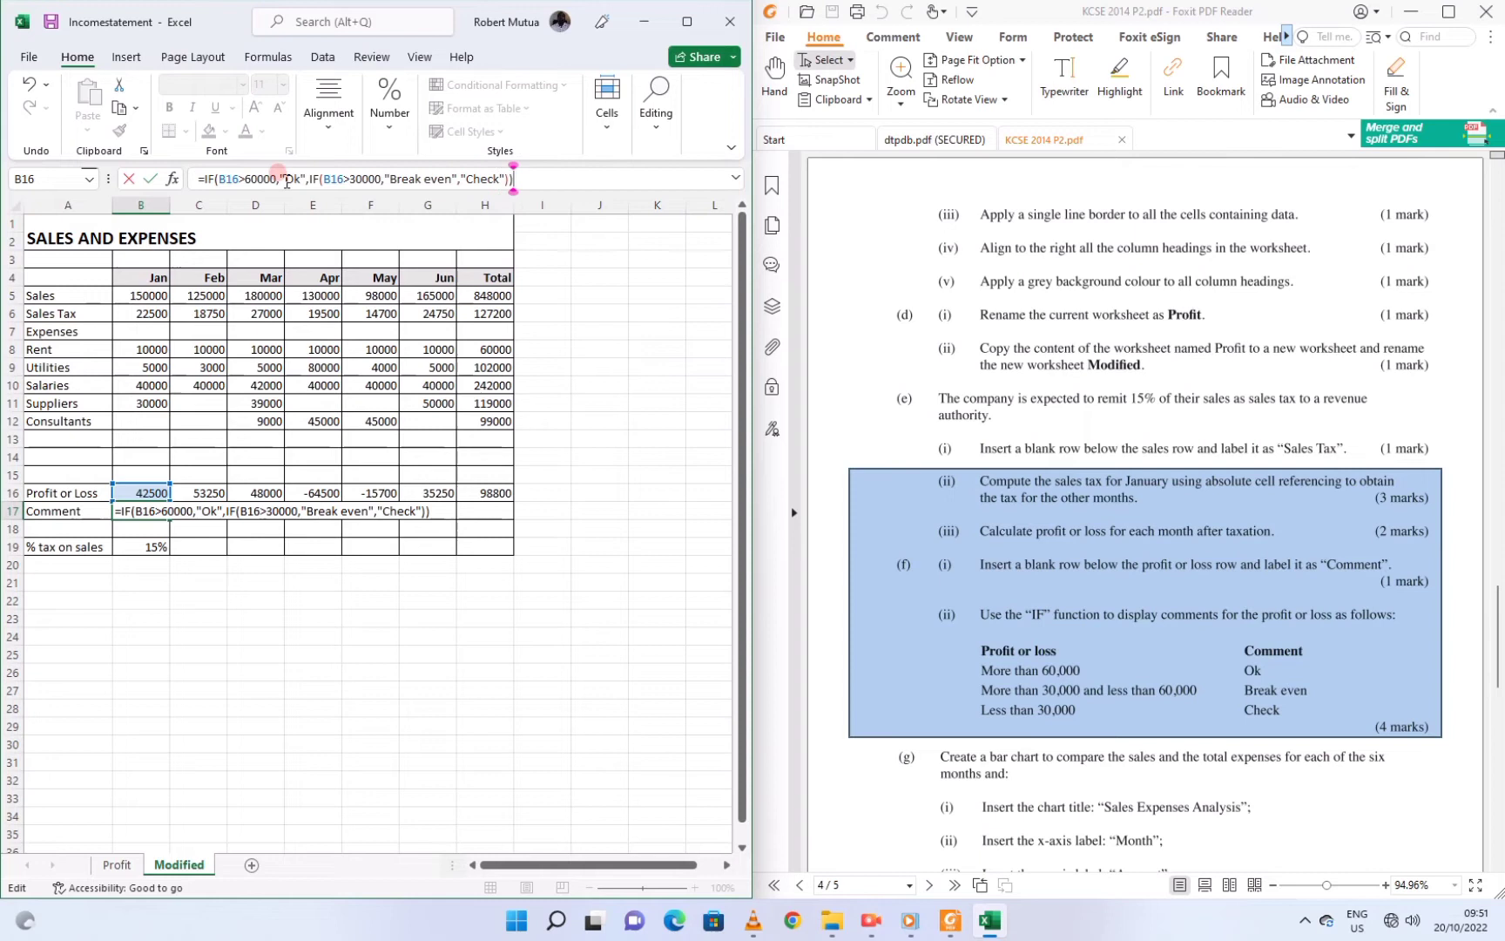
pyautogui.press('Return')
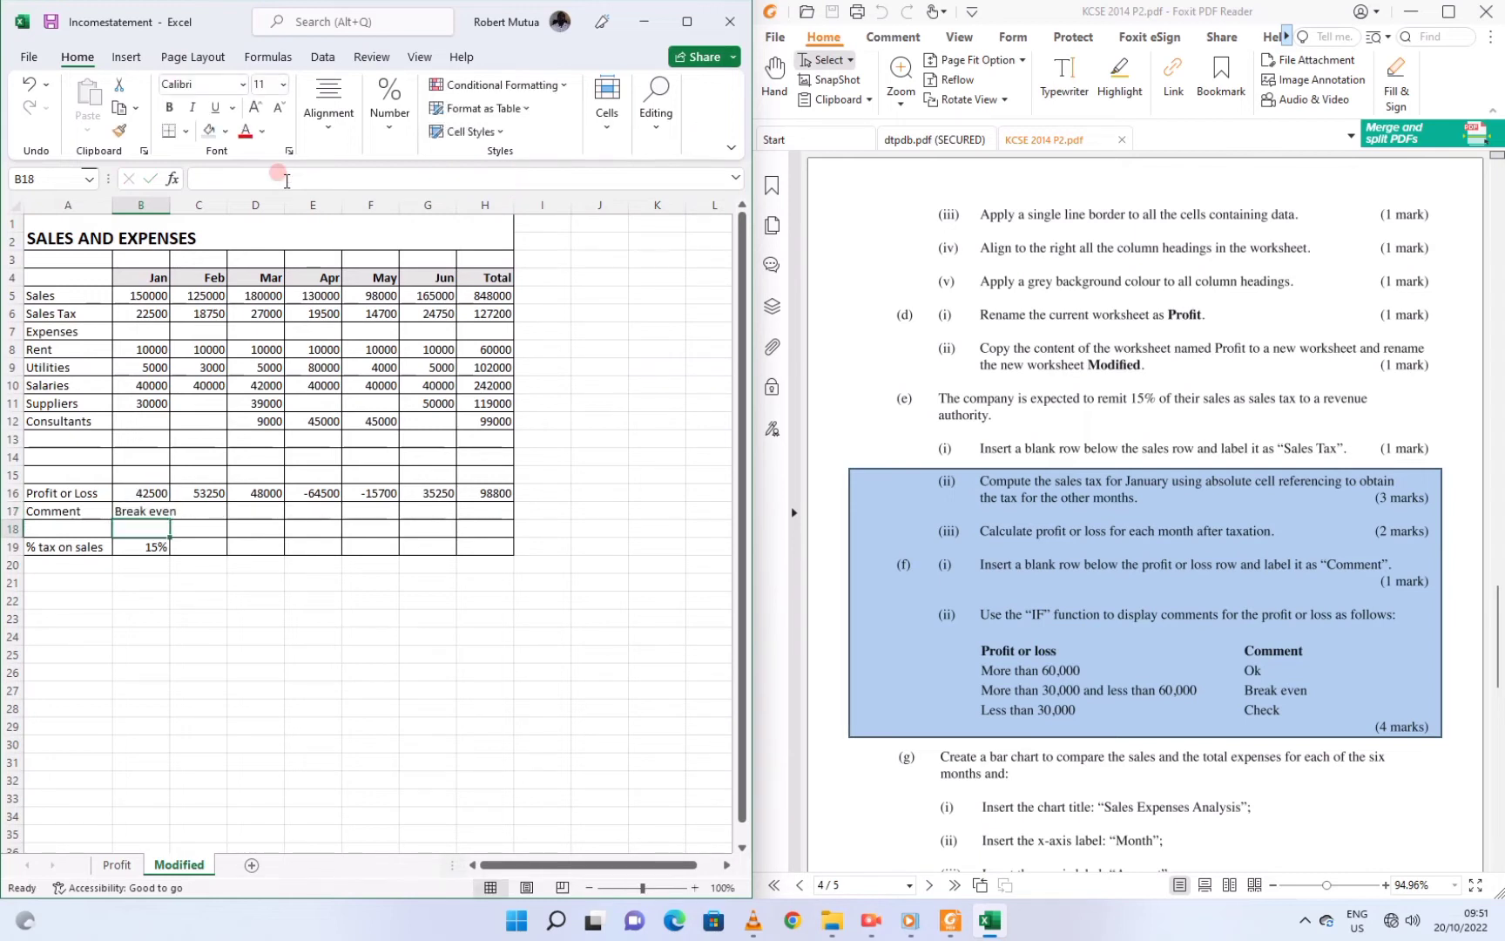
# Fill the B17 comment formula across to G17 so each month shows Check
pyautogui.click(138, 507)
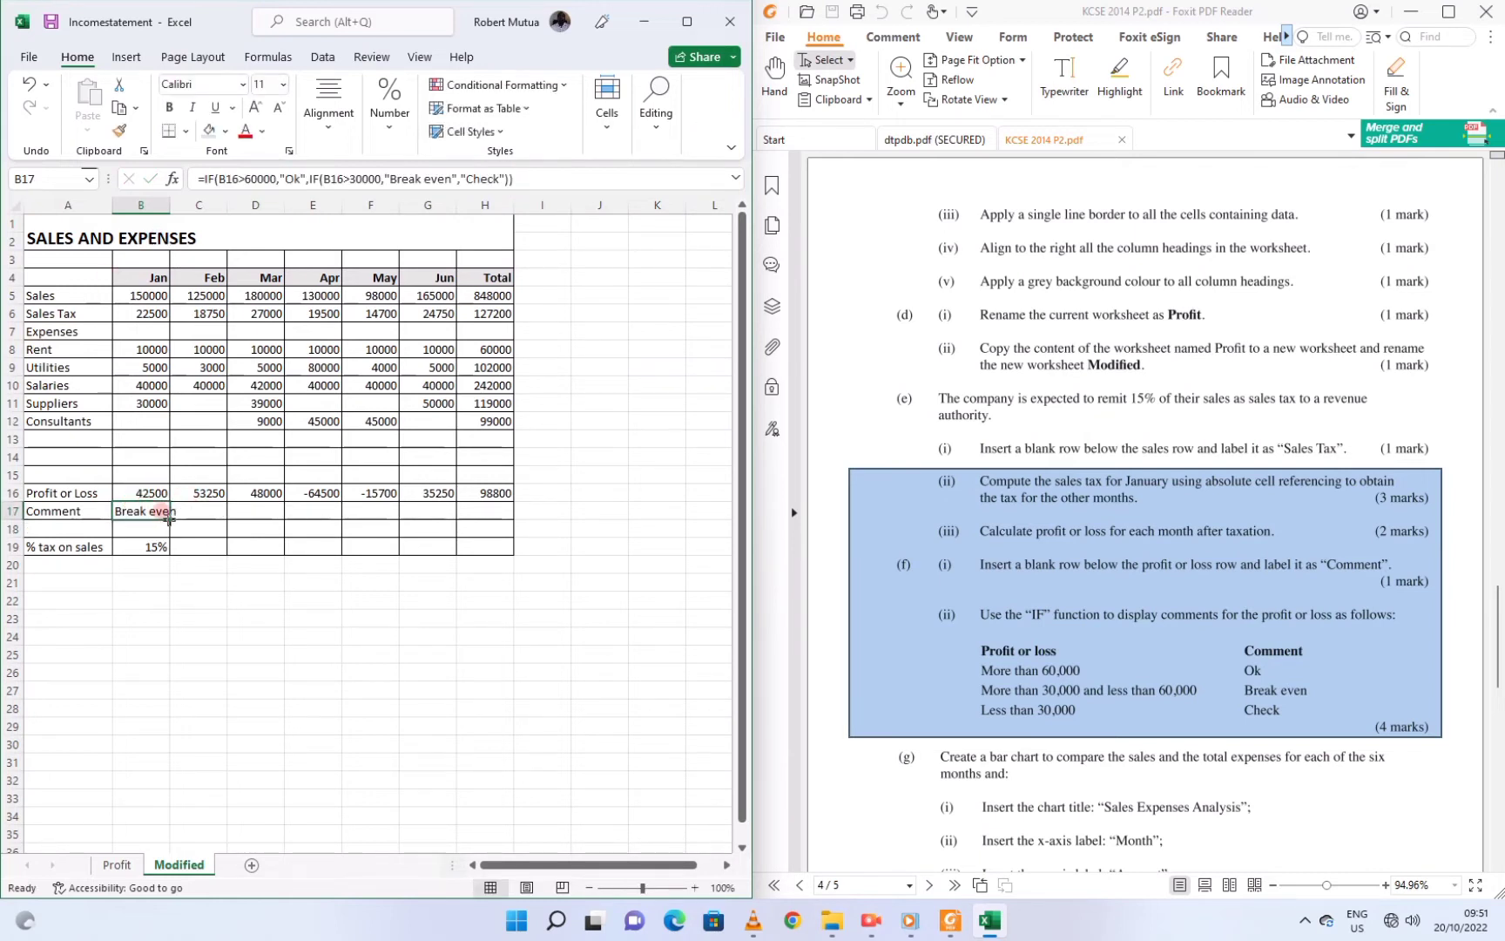
pyautogui.moveTo(169, 518); pyautogui.dragTo(446, 504)
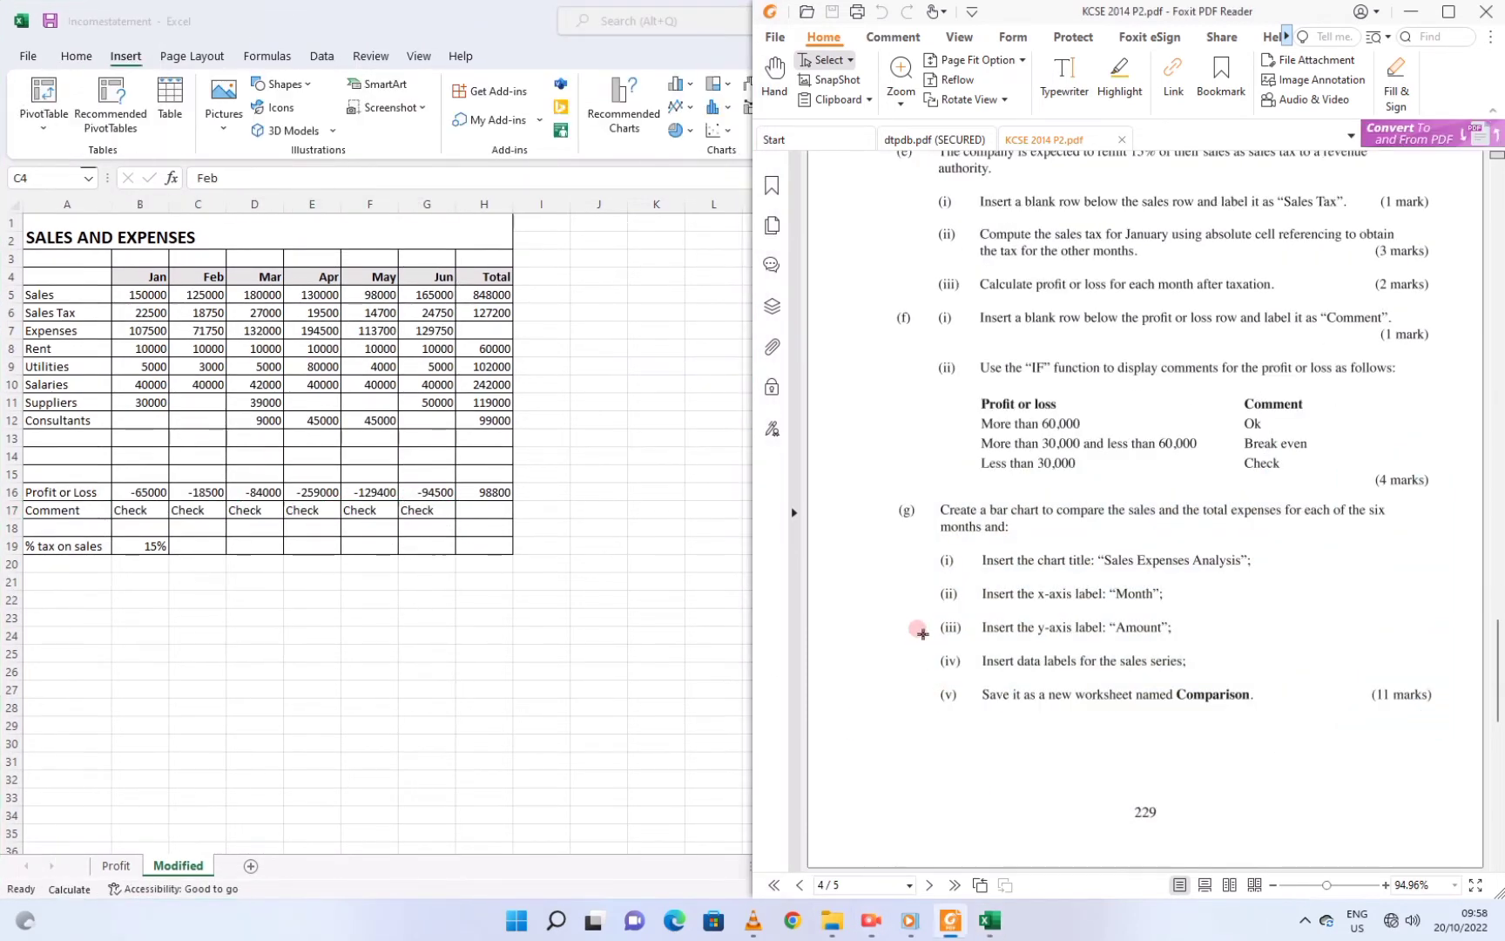
pyautogui.moveTo(919, 630); pyautogui.dragTo(1019, 527)
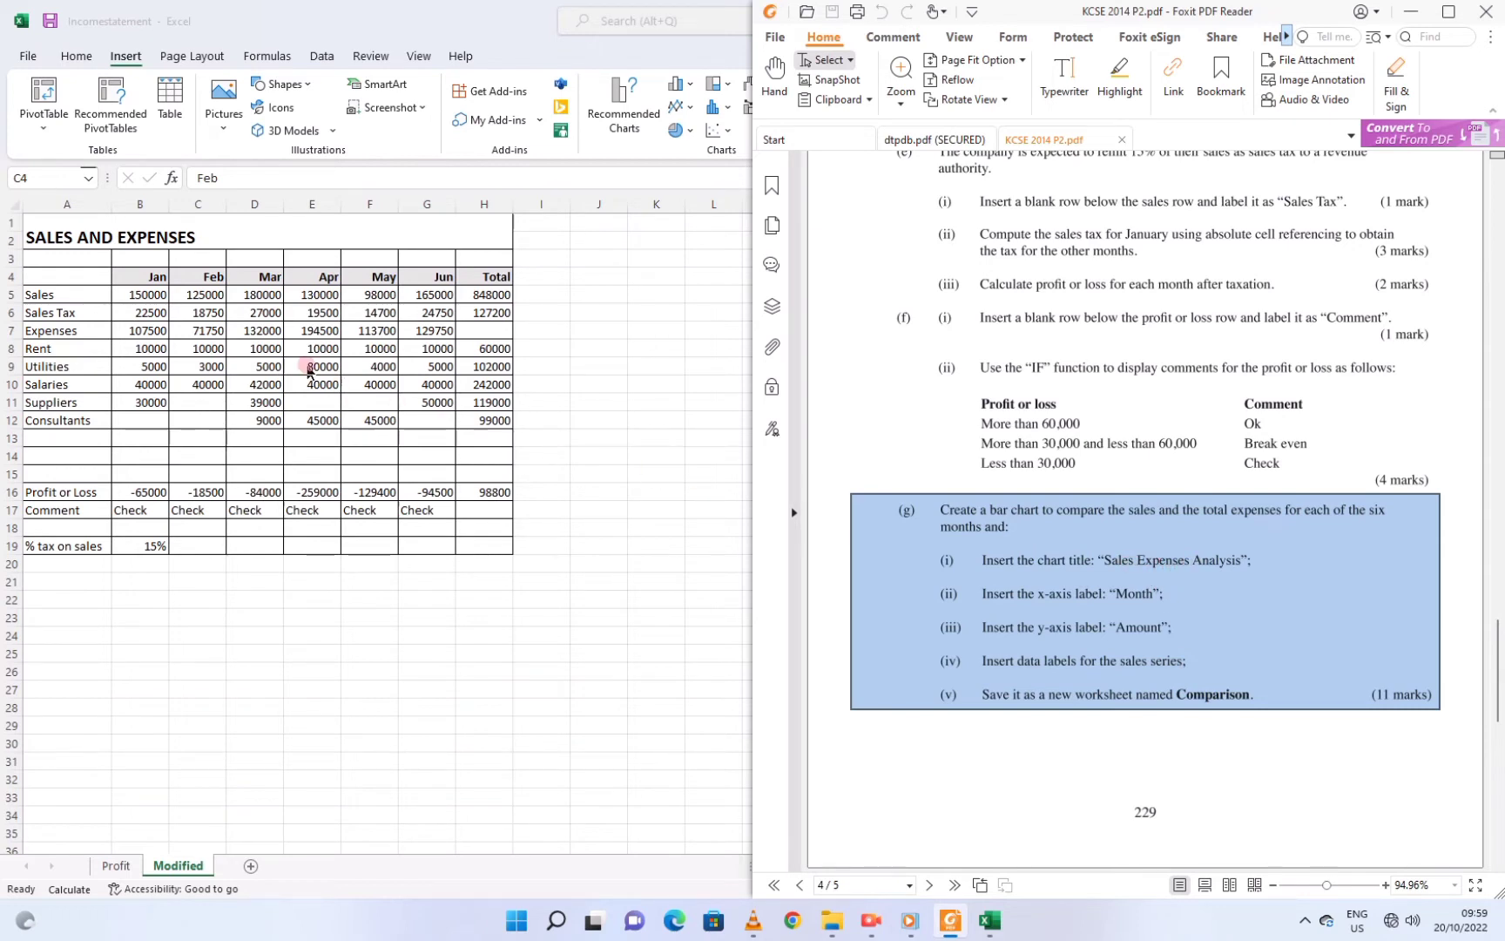
# Insert a trial clustered bar chart of months, Sales and Expenses, then undo it
pyautogui.click(131, 281)
pyautogui.moveTo(131, 281); pyautogui.dragTo(431, 290)
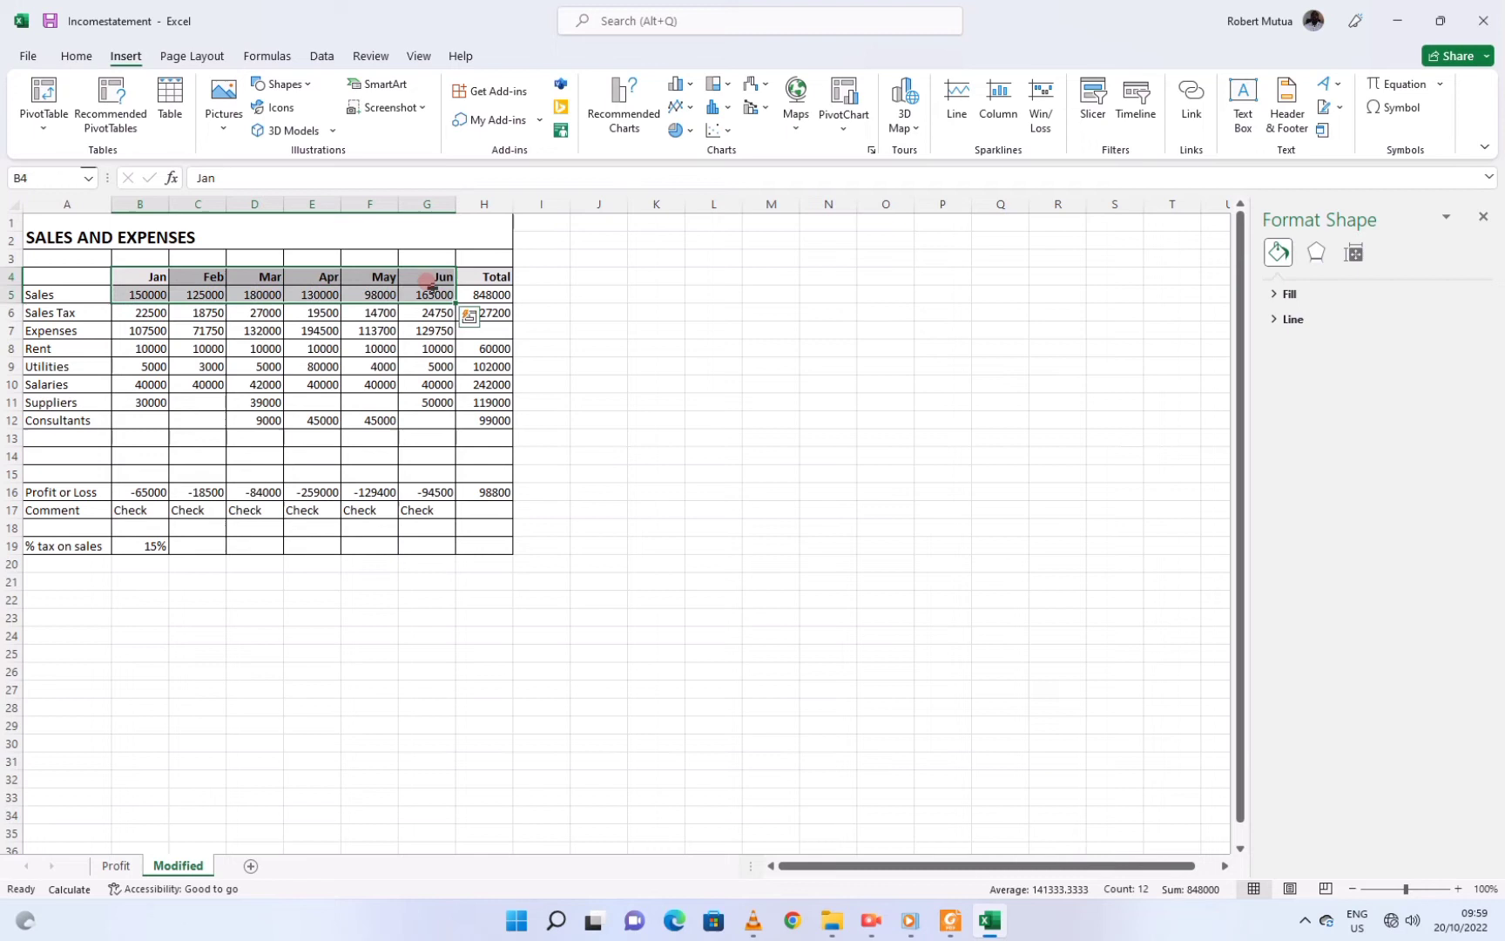
pyautogui.moveTo(131, 332); pyautogui.dragTo(425, 329)
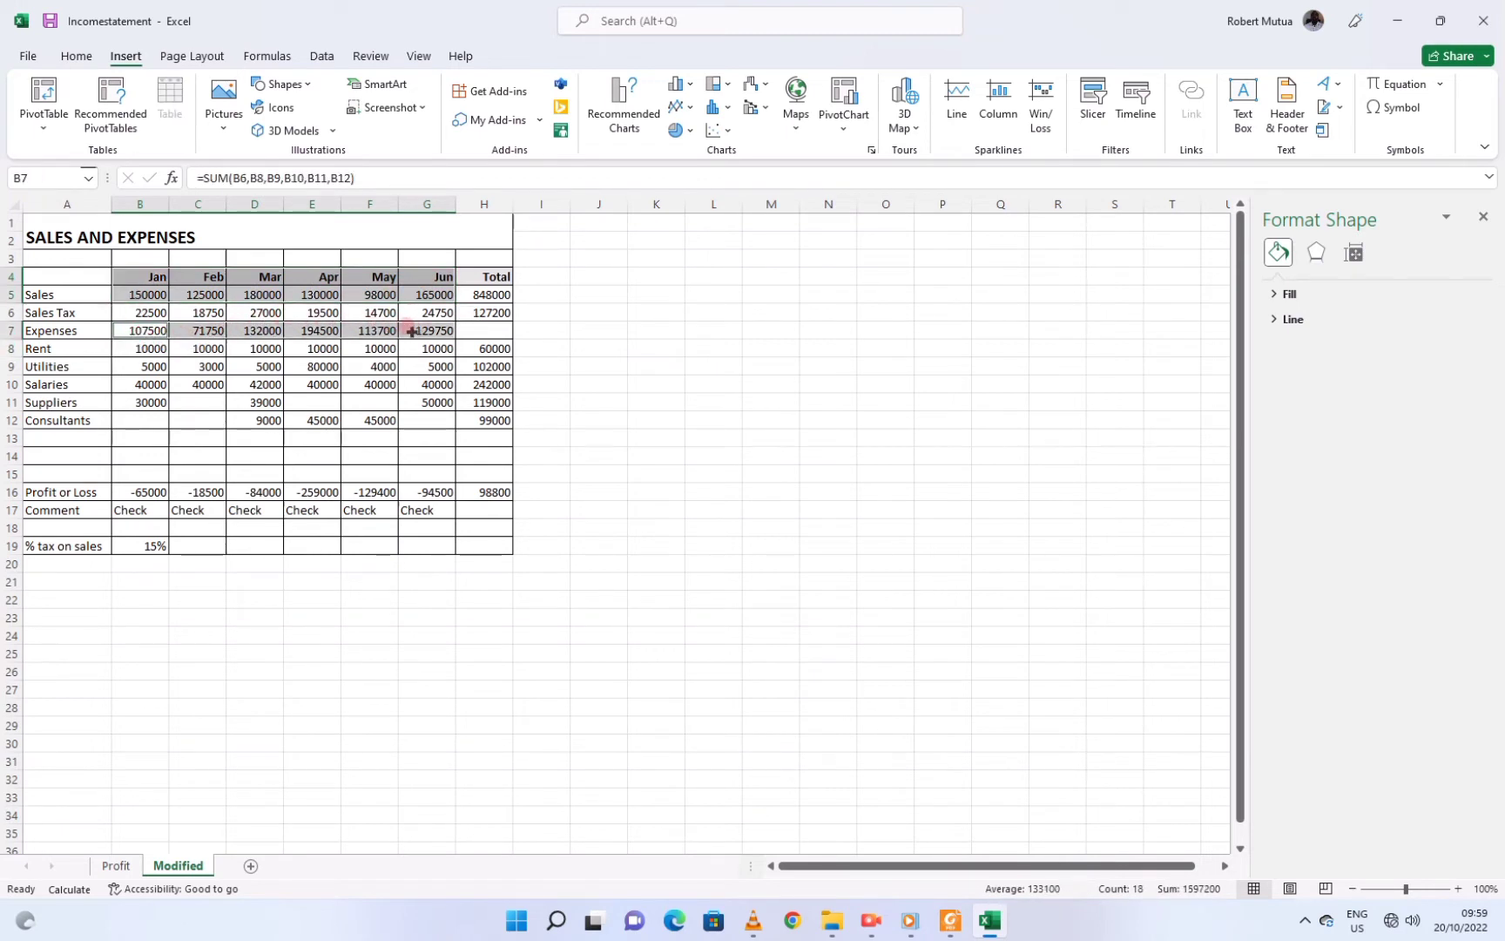
pyautogui.click(128, 52)
pyautogui.click(694, 88)
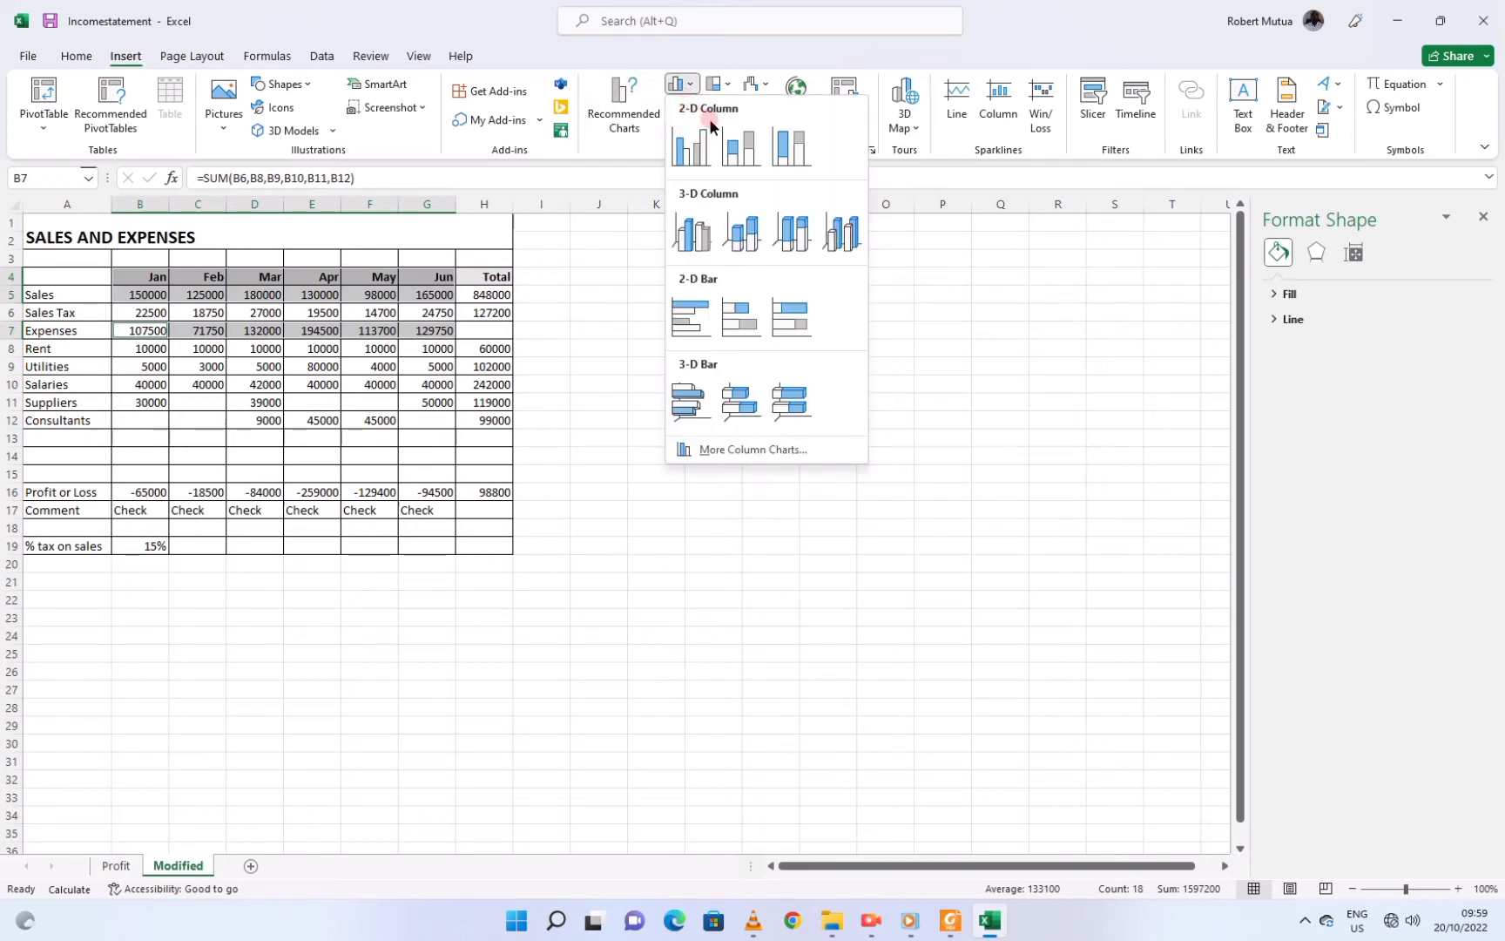
pyautogui.click(700, 318)
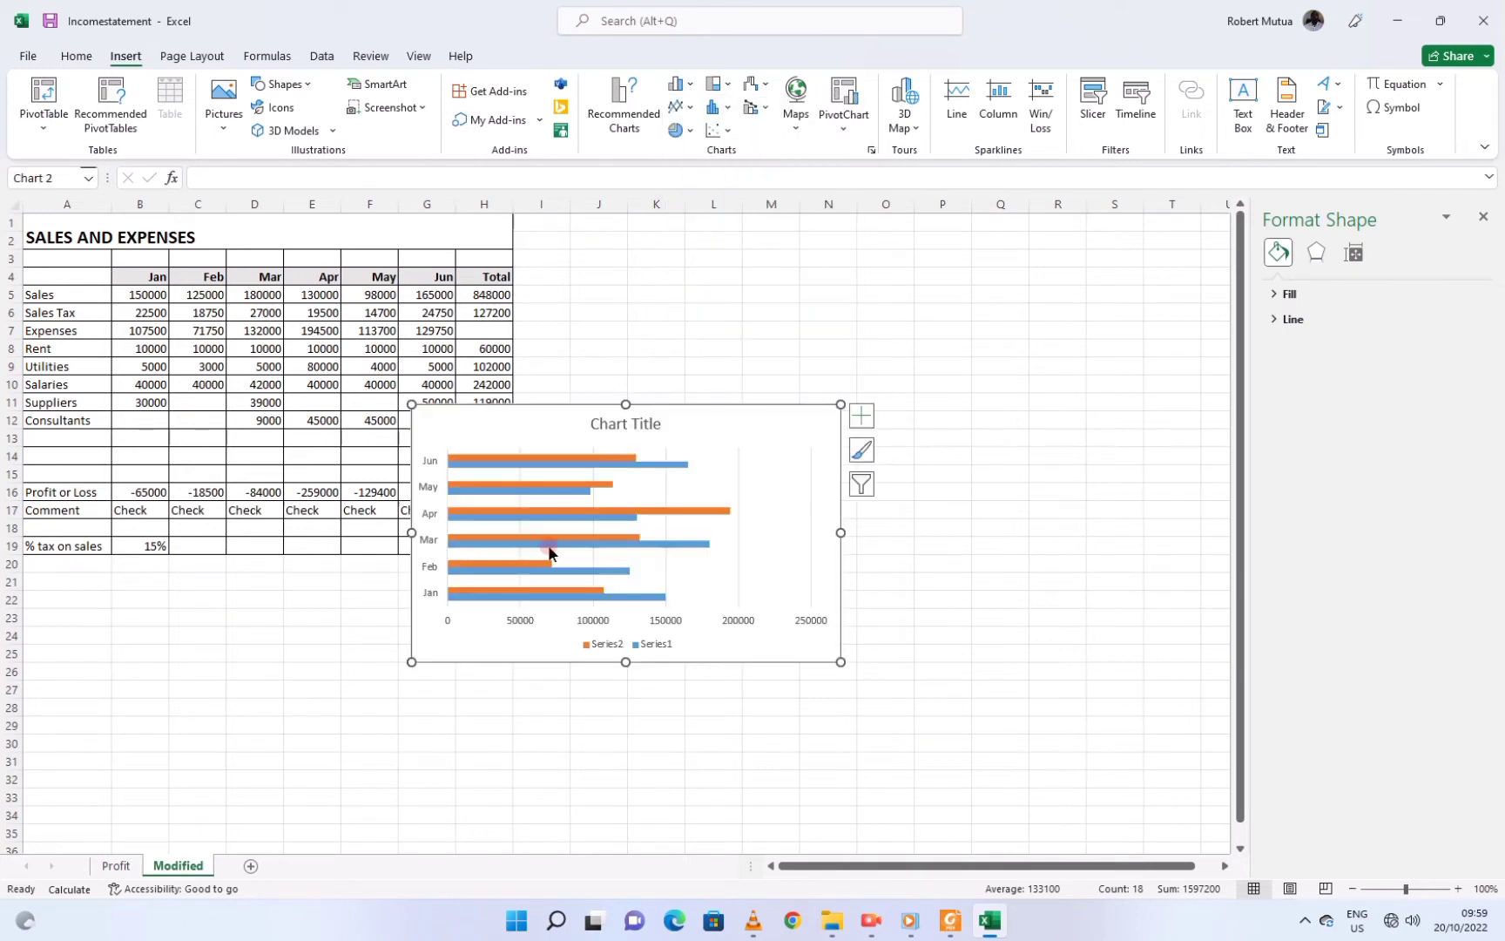
pyautogui.moveTo(522, 405); pyautogui.dragTo(723, 381)
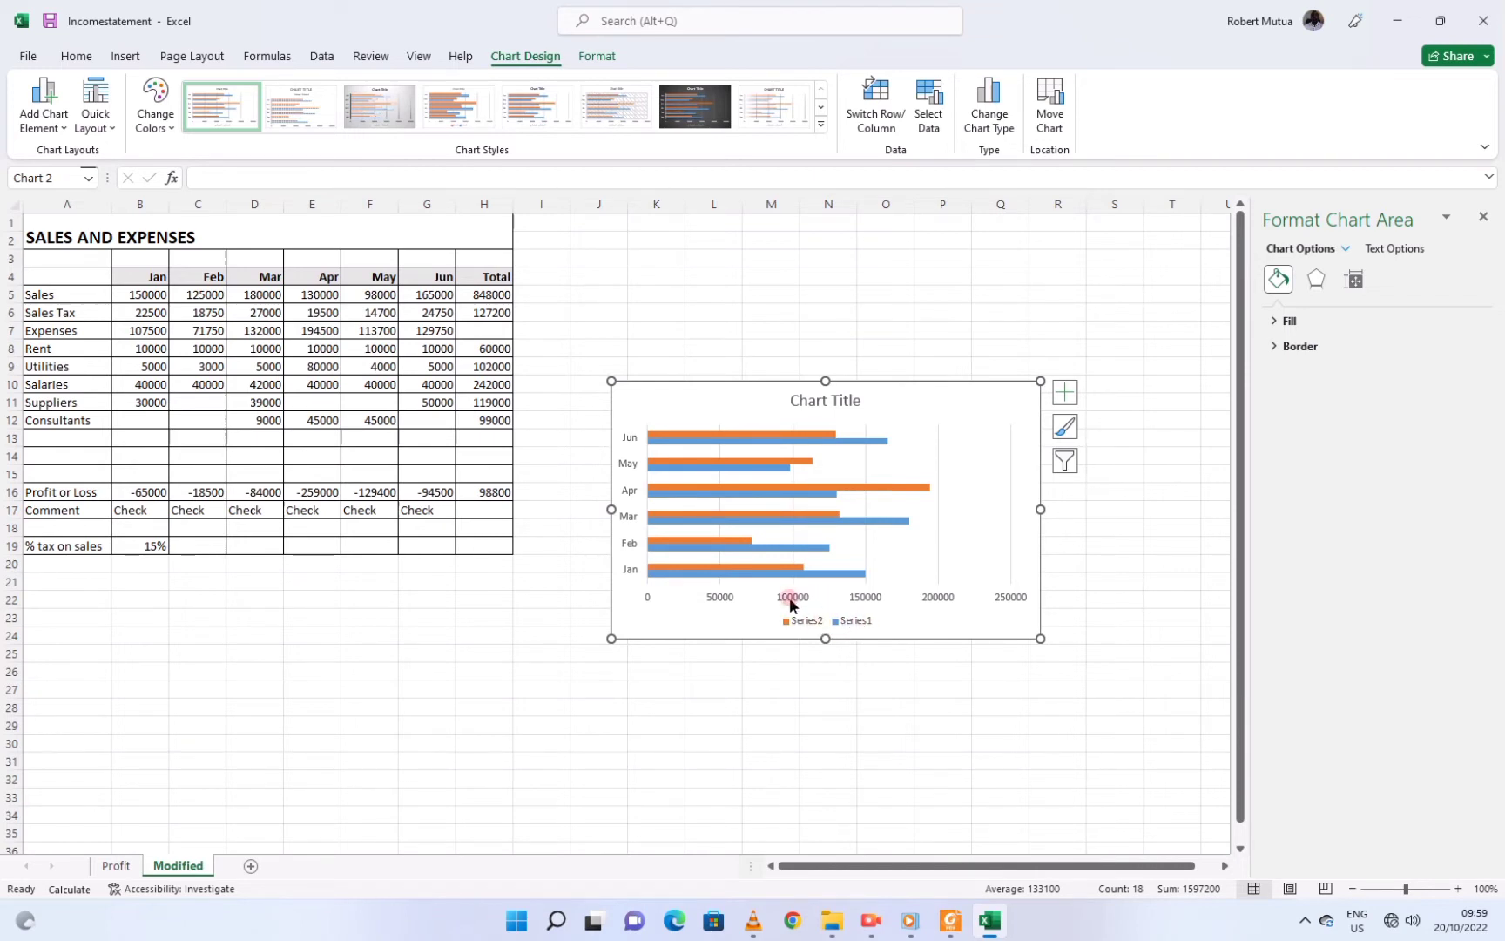
pyautogui.click(75, 54)
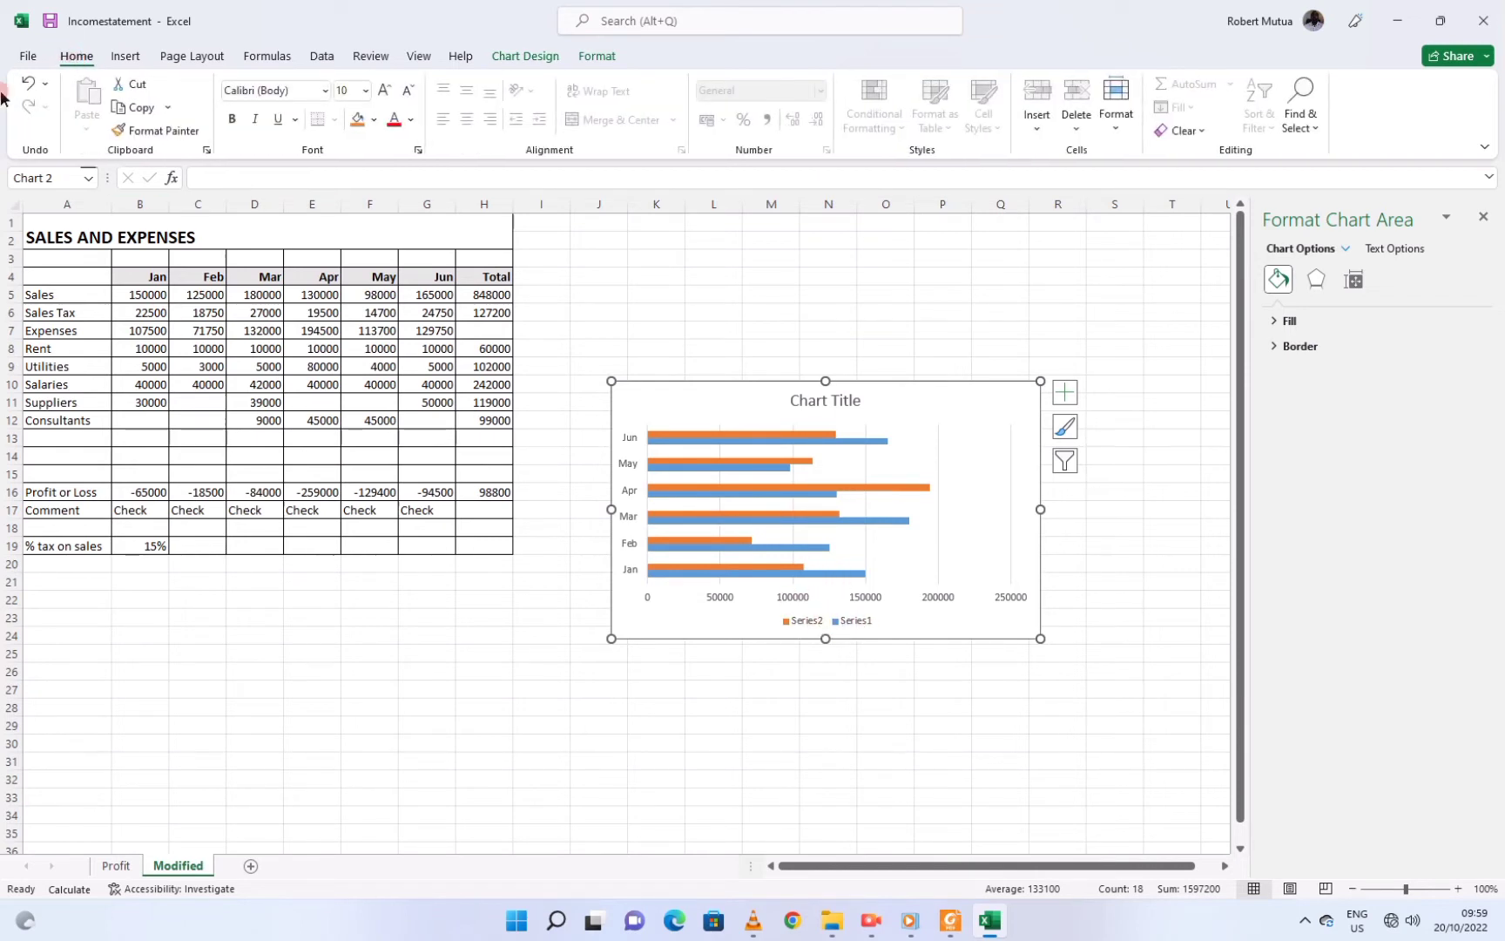
pyautogui.click(27, 83)
pyautogui.click(27, 84)
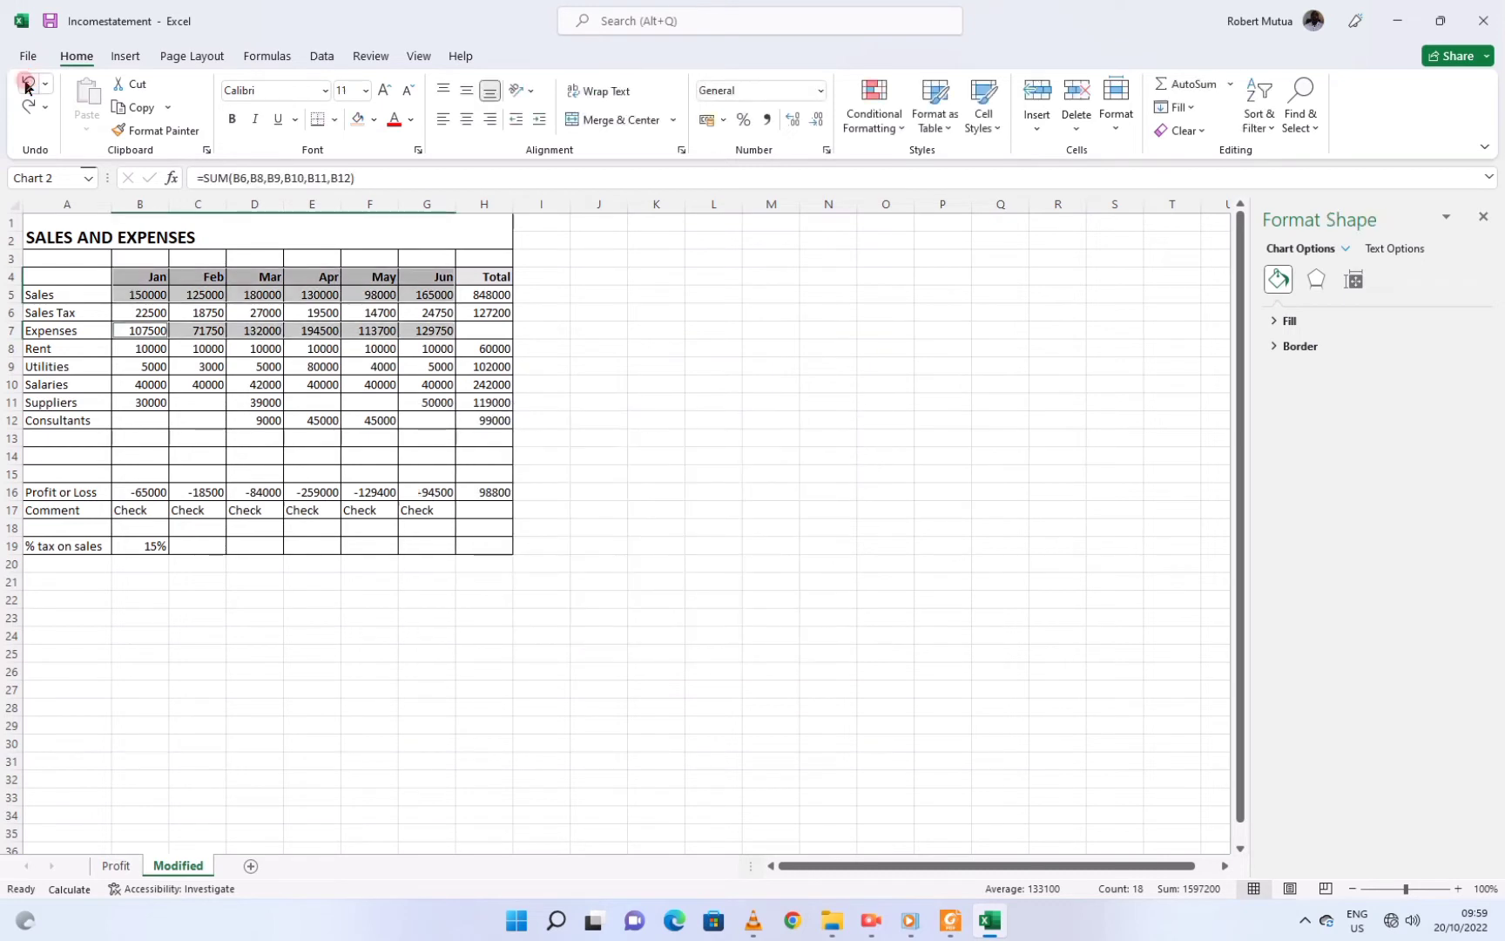
pyautogui.click(120, 311)
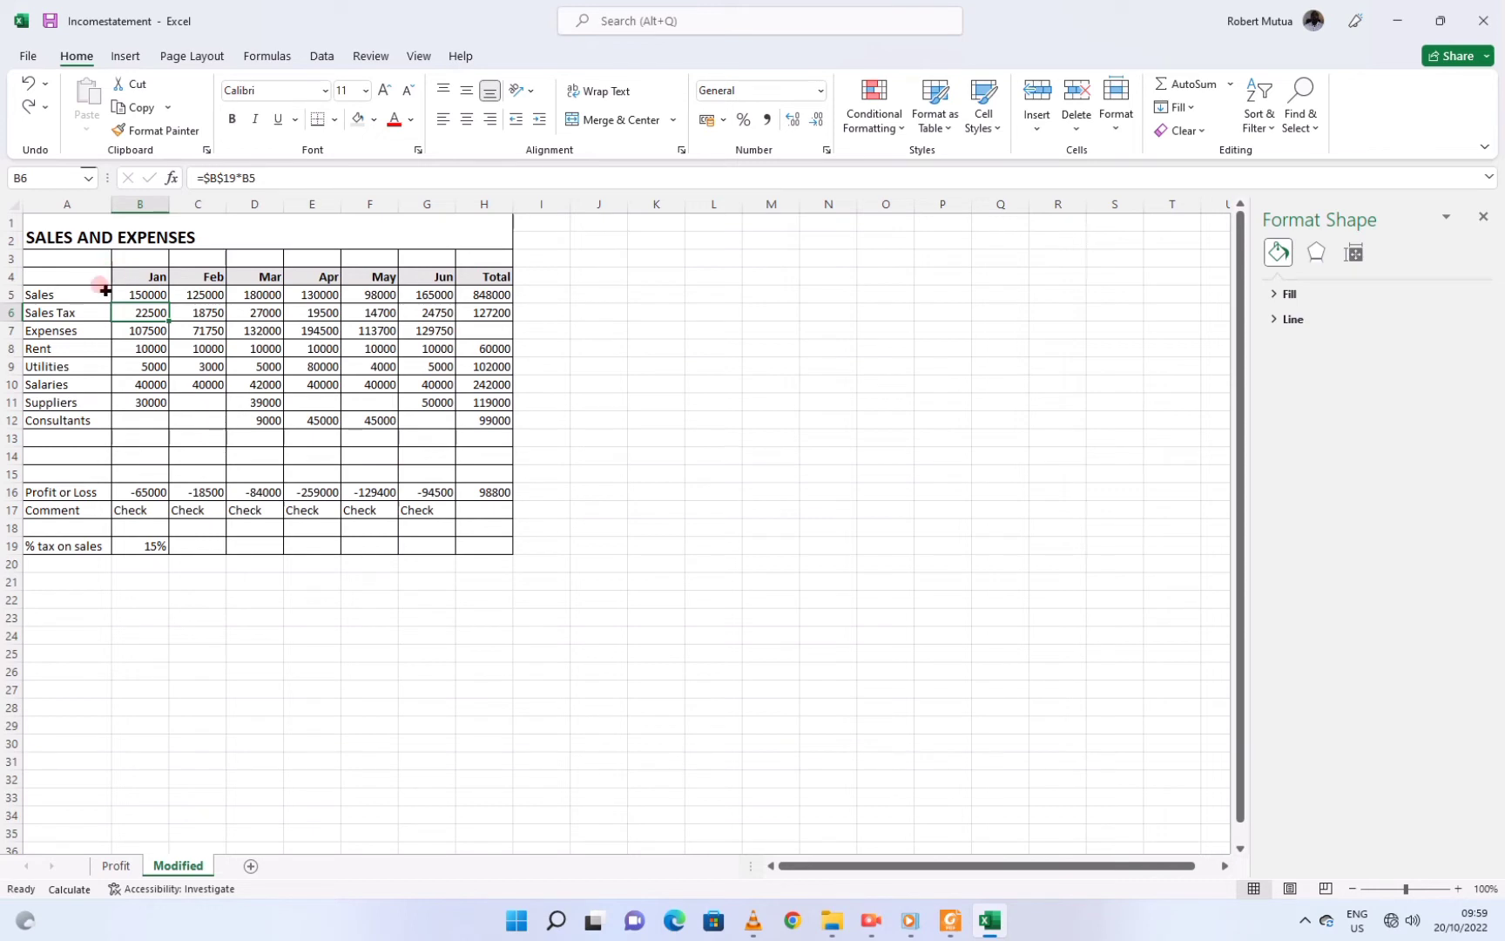
pyautogui.moveTo(58, 294); pyautogui.dragTo(262, 296)
pyautogui.moveTo(129, 280); pyautogui.dragTo(416, 277)
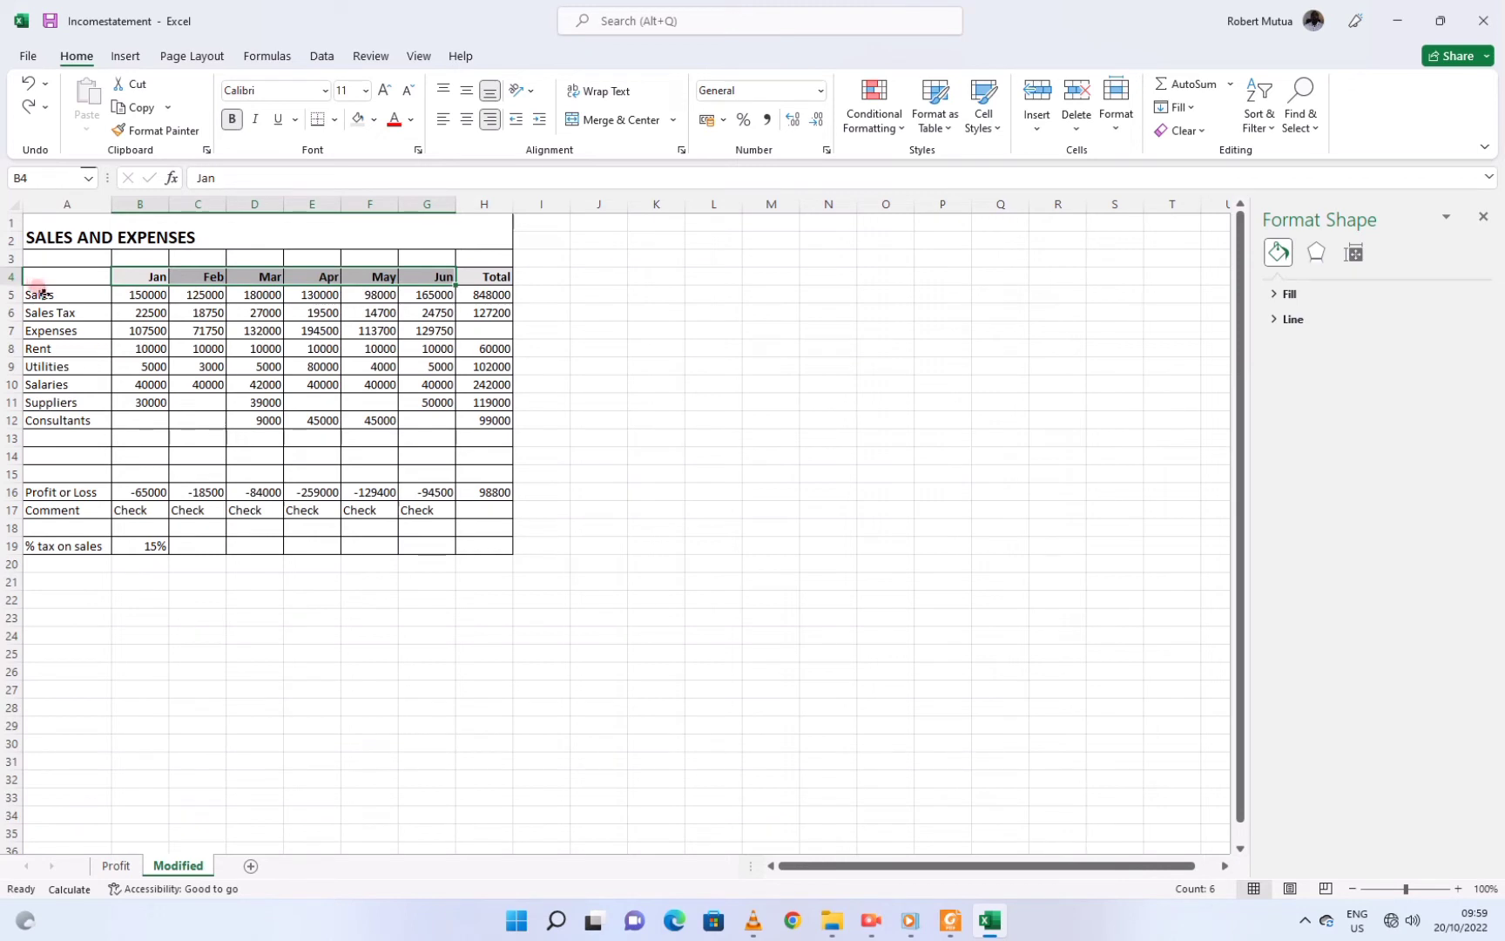
pyautogui.moveTo(40, 294); pyautogui.dragTo(402, 292)
pyautogui.keyDown('ctrl'); pyautogui.moveTo(43, 328); pyautogui.dragTo(429, 335); pyautogui.keyUp('ctrl')
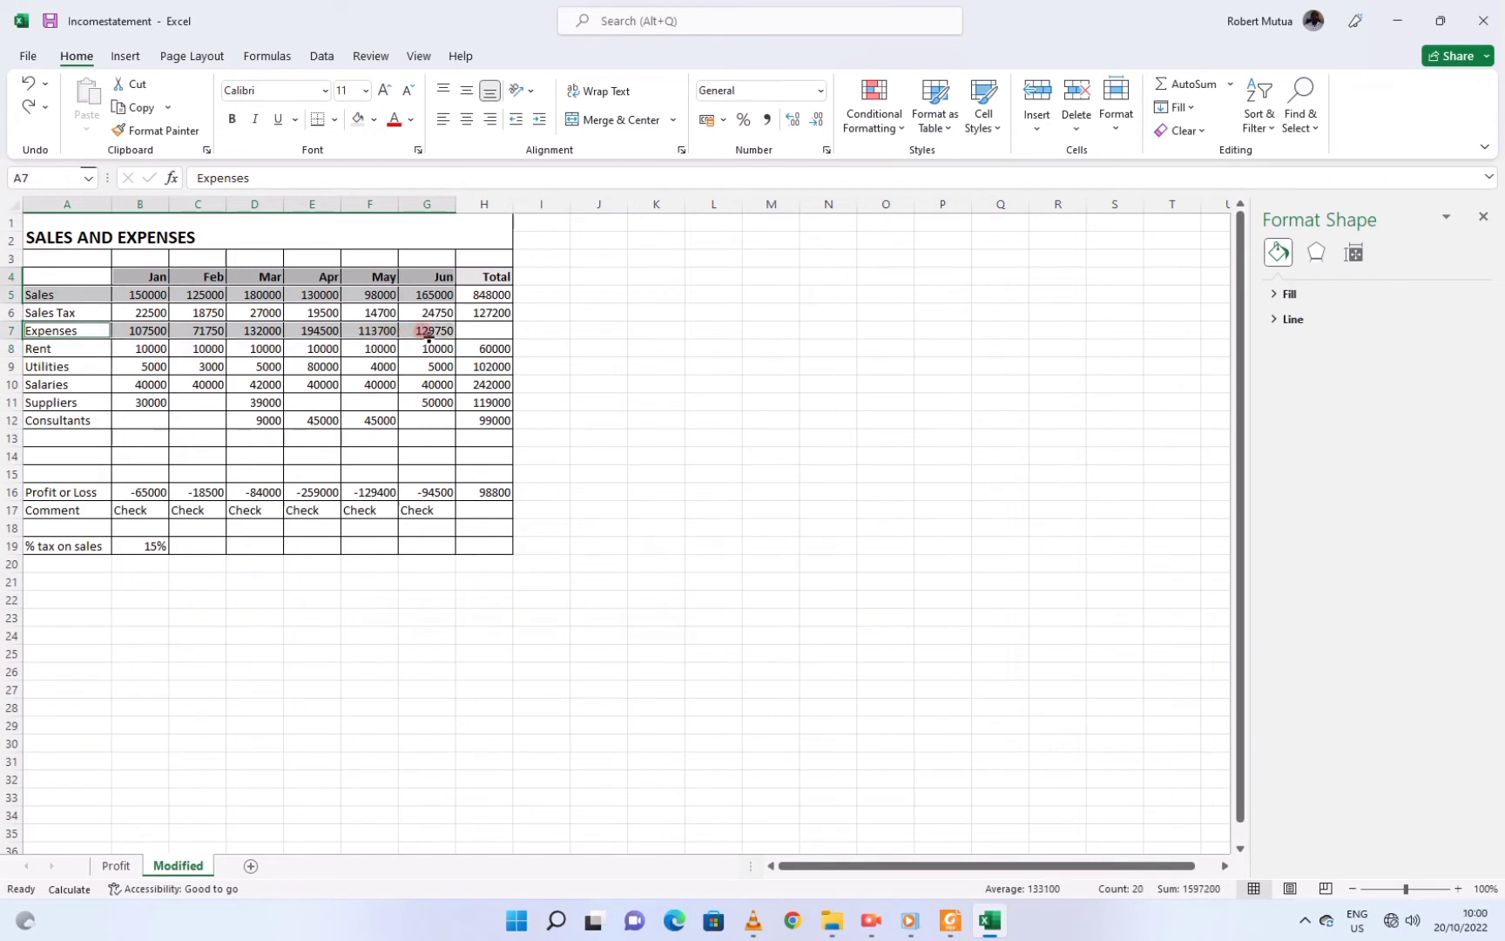
pyautogui.click(126, 57)
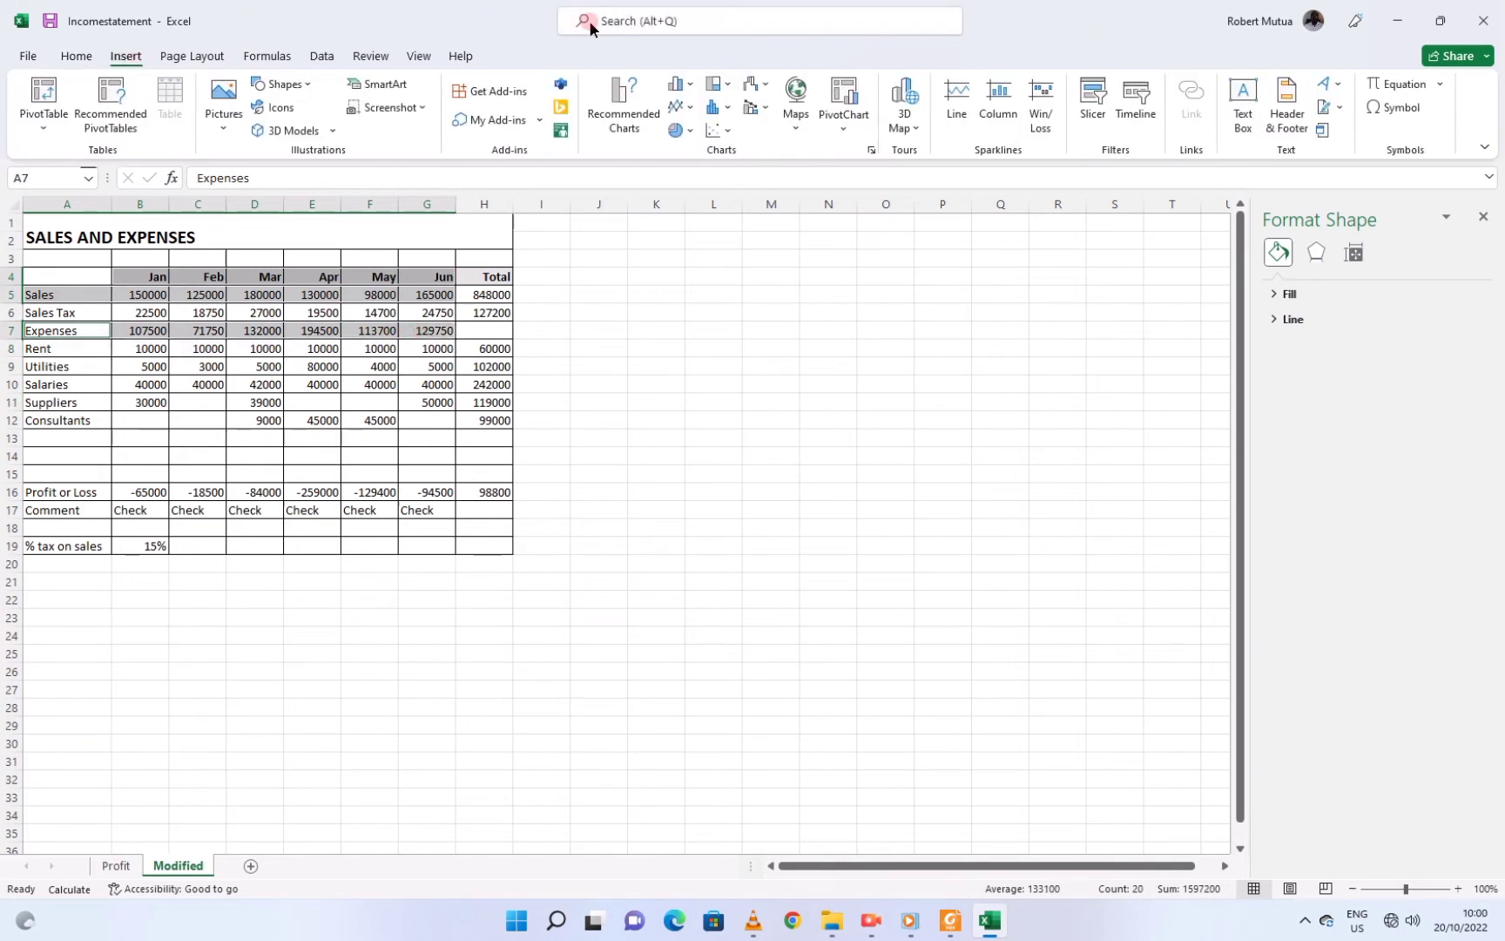
pyautogui.click(682, 86)
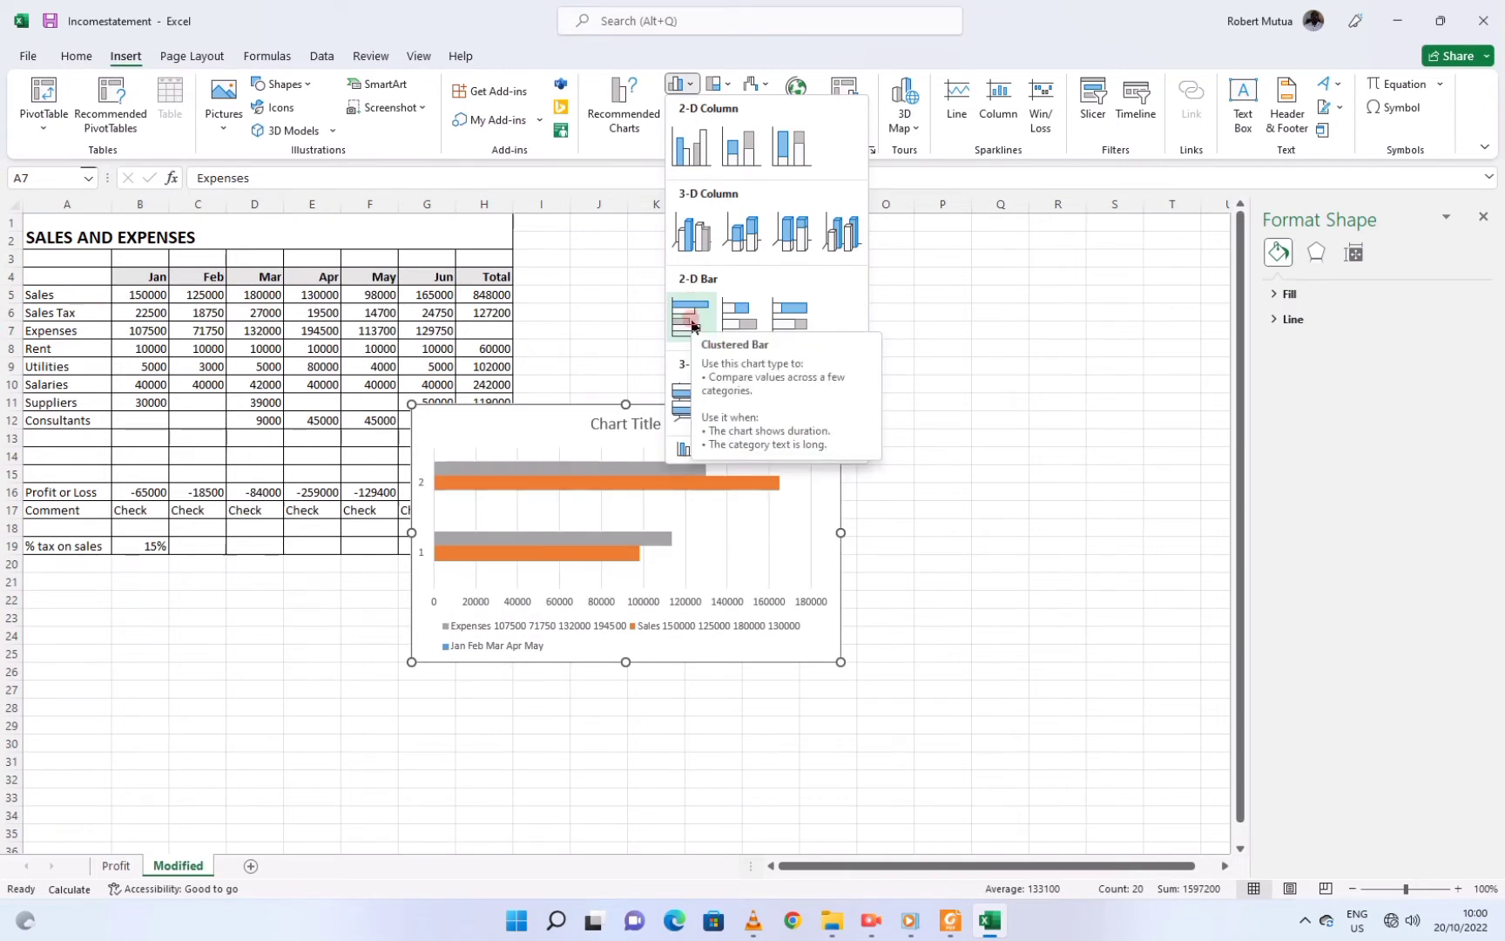
# Insert a clustered bar chart from A4:G5 plus A7:G7 and drag it beside the table
pyautogui.click(101, 297)
pyautogui.click(65, 290)
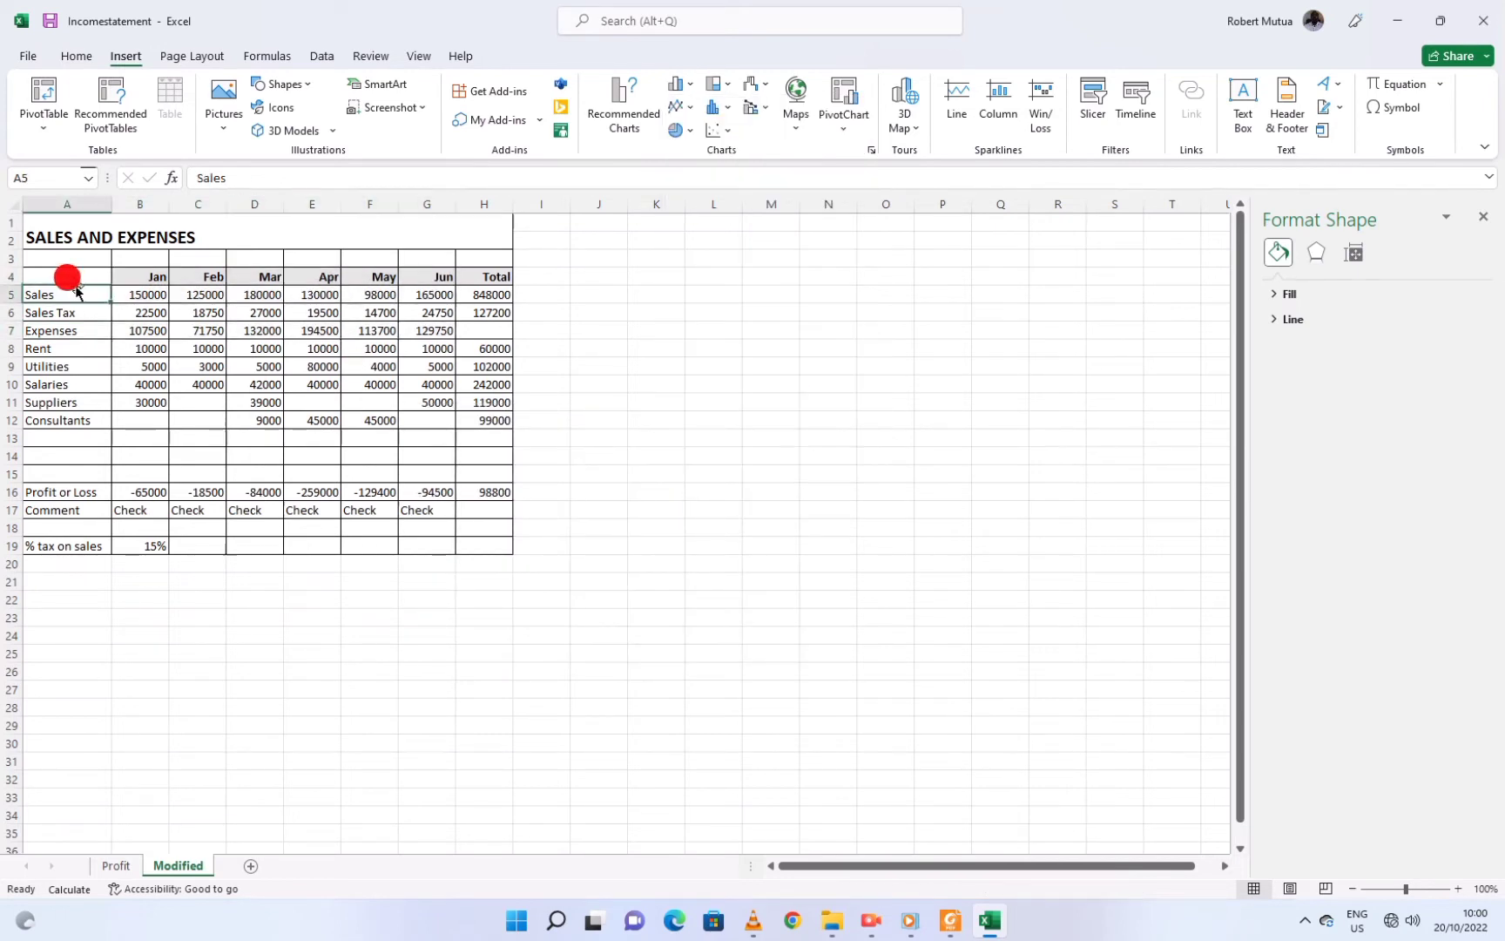
pyautogui.moveTo(56, 277); pyautogui.dragTo(421, 289)
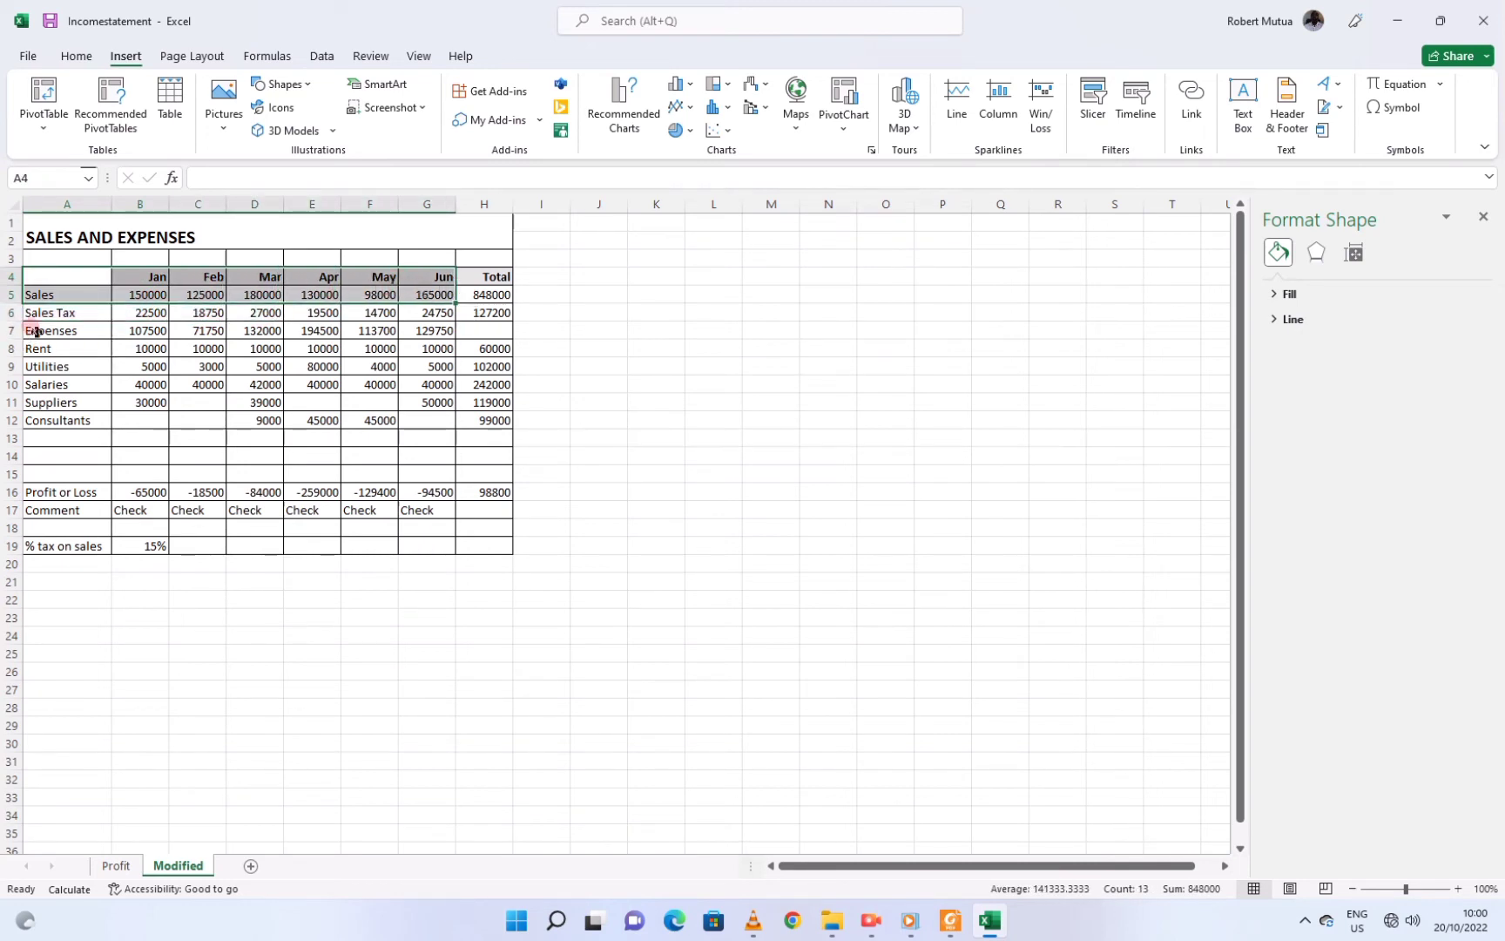
pyautogui.moveTo(35, 331); pyautogui.dragTo(413, 321)
pyautogui.click(684, 82)
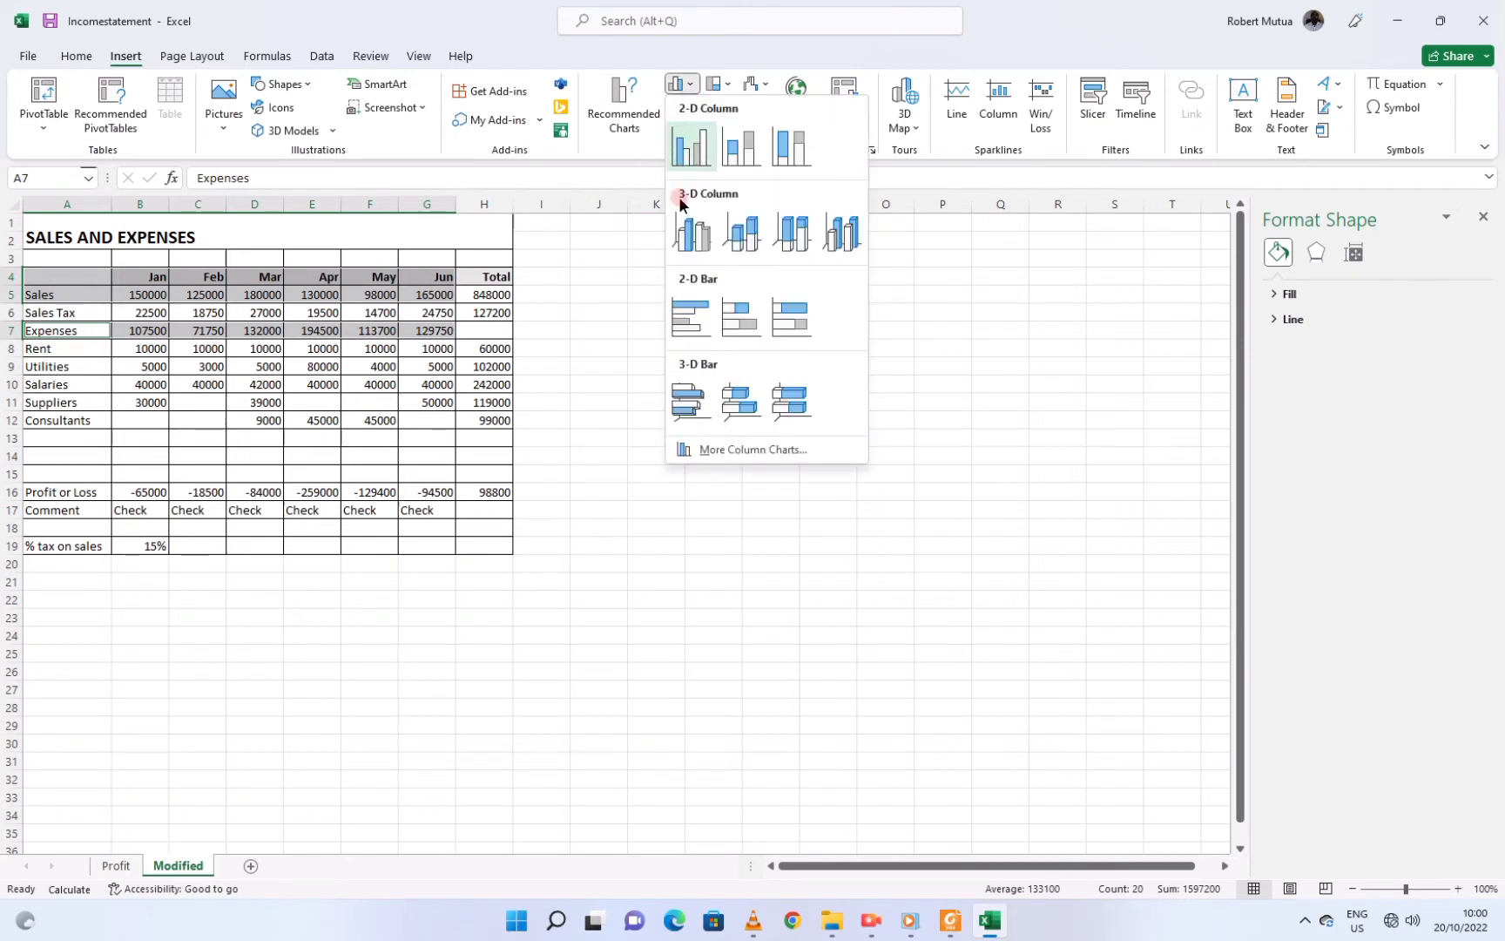
pyautogui.click(688, 318)
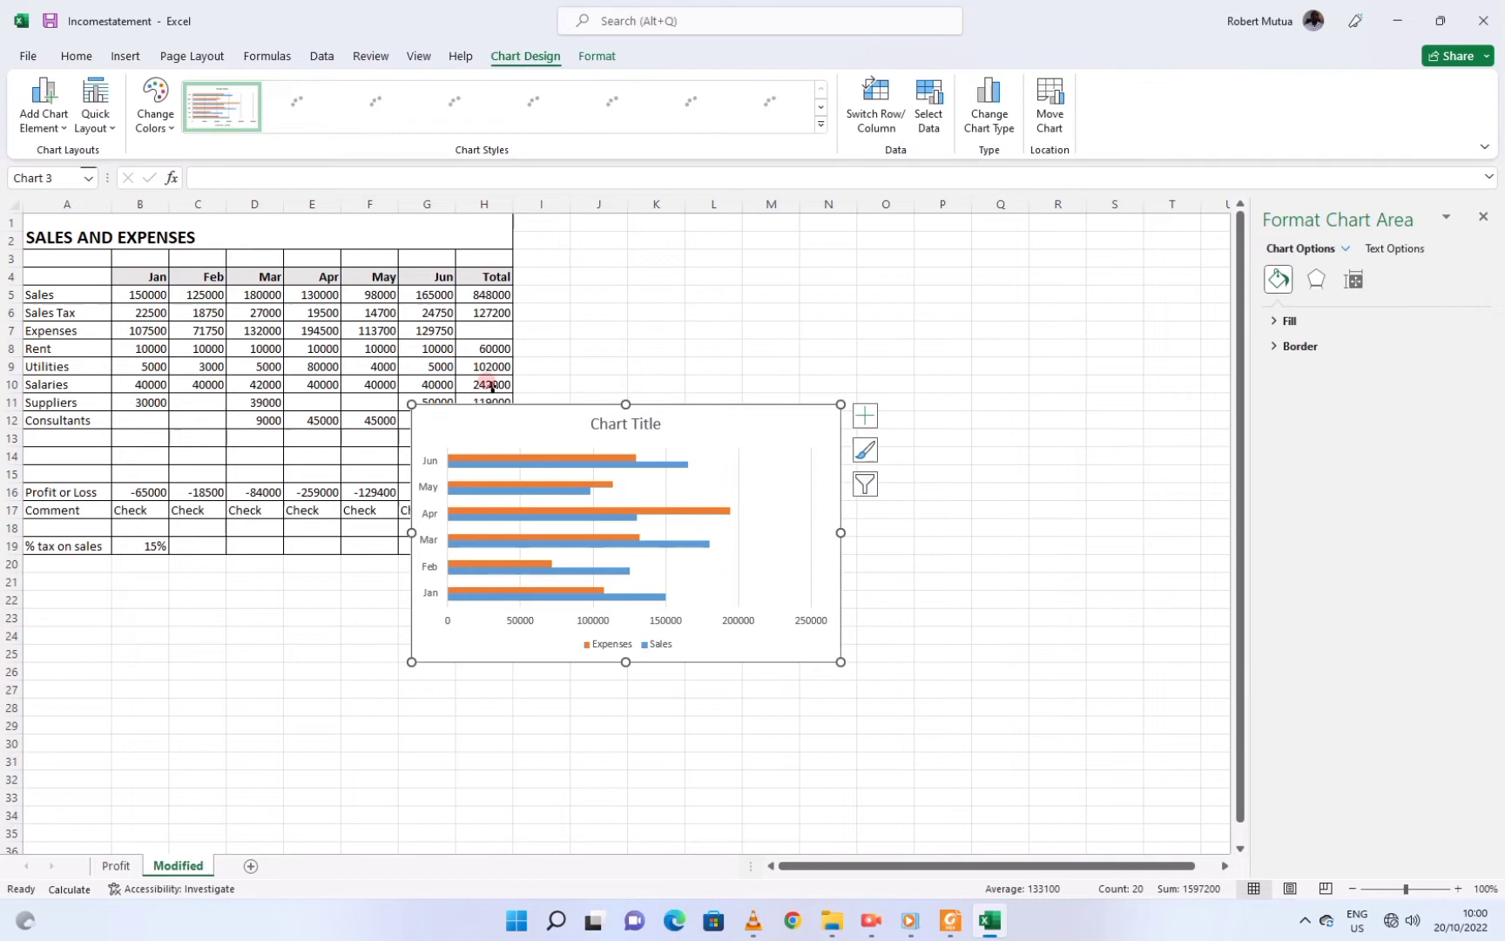
pyautogui.click(495, 408)
pyautogui.moveTo(495, 408); pyautogui.dragTo(768, 349)
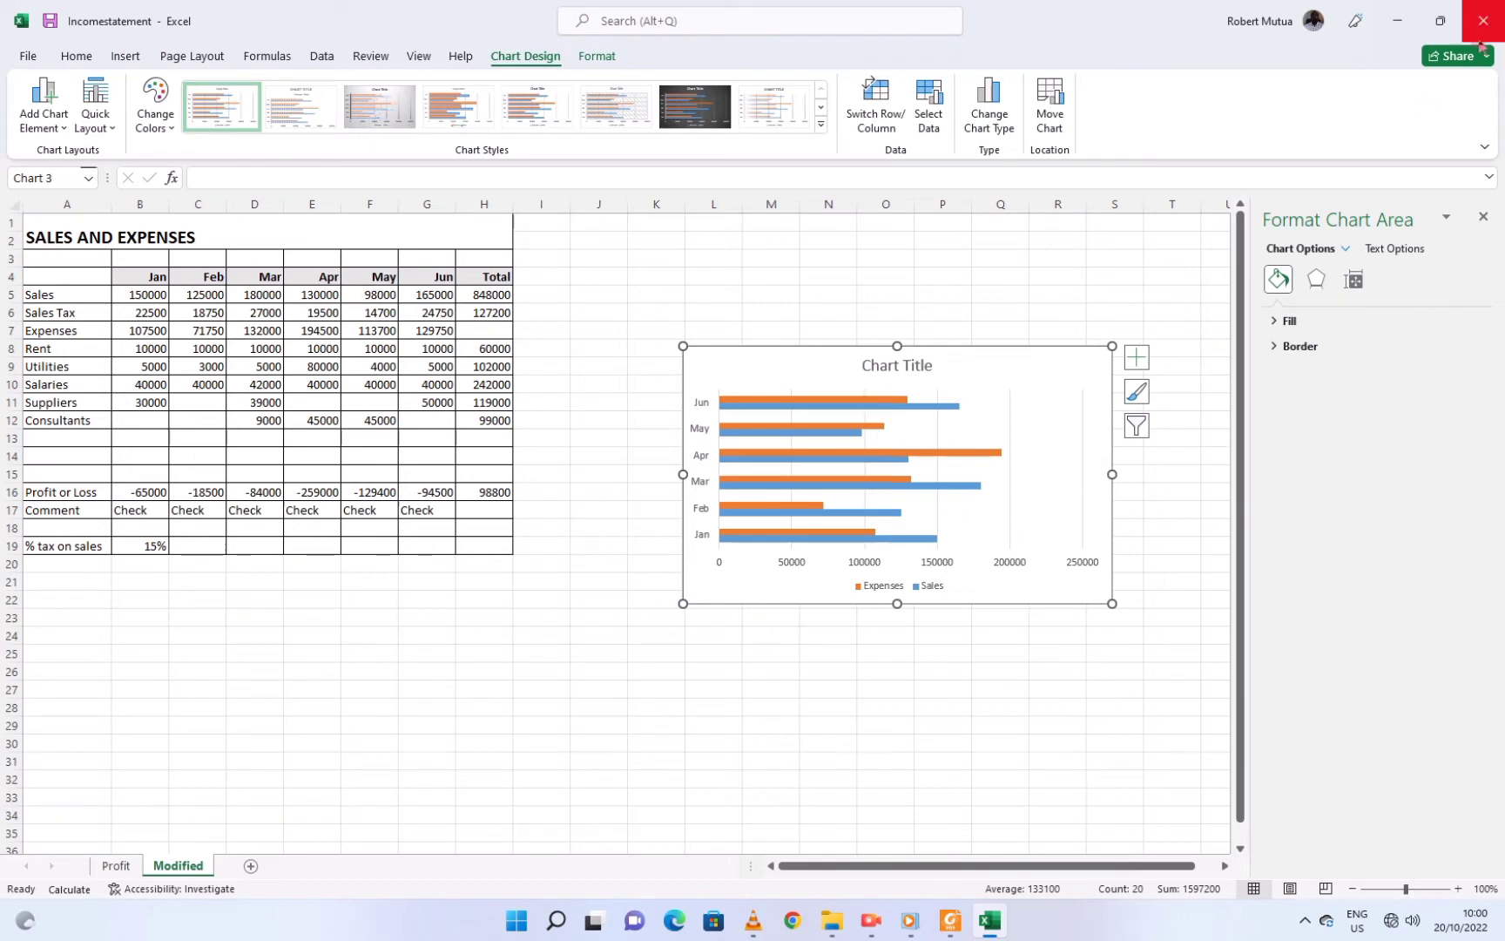
# Snap Excel to the left half beside the Foxit question paper and scroll right to the chart
pyautogui.moveTo(1448, 33)
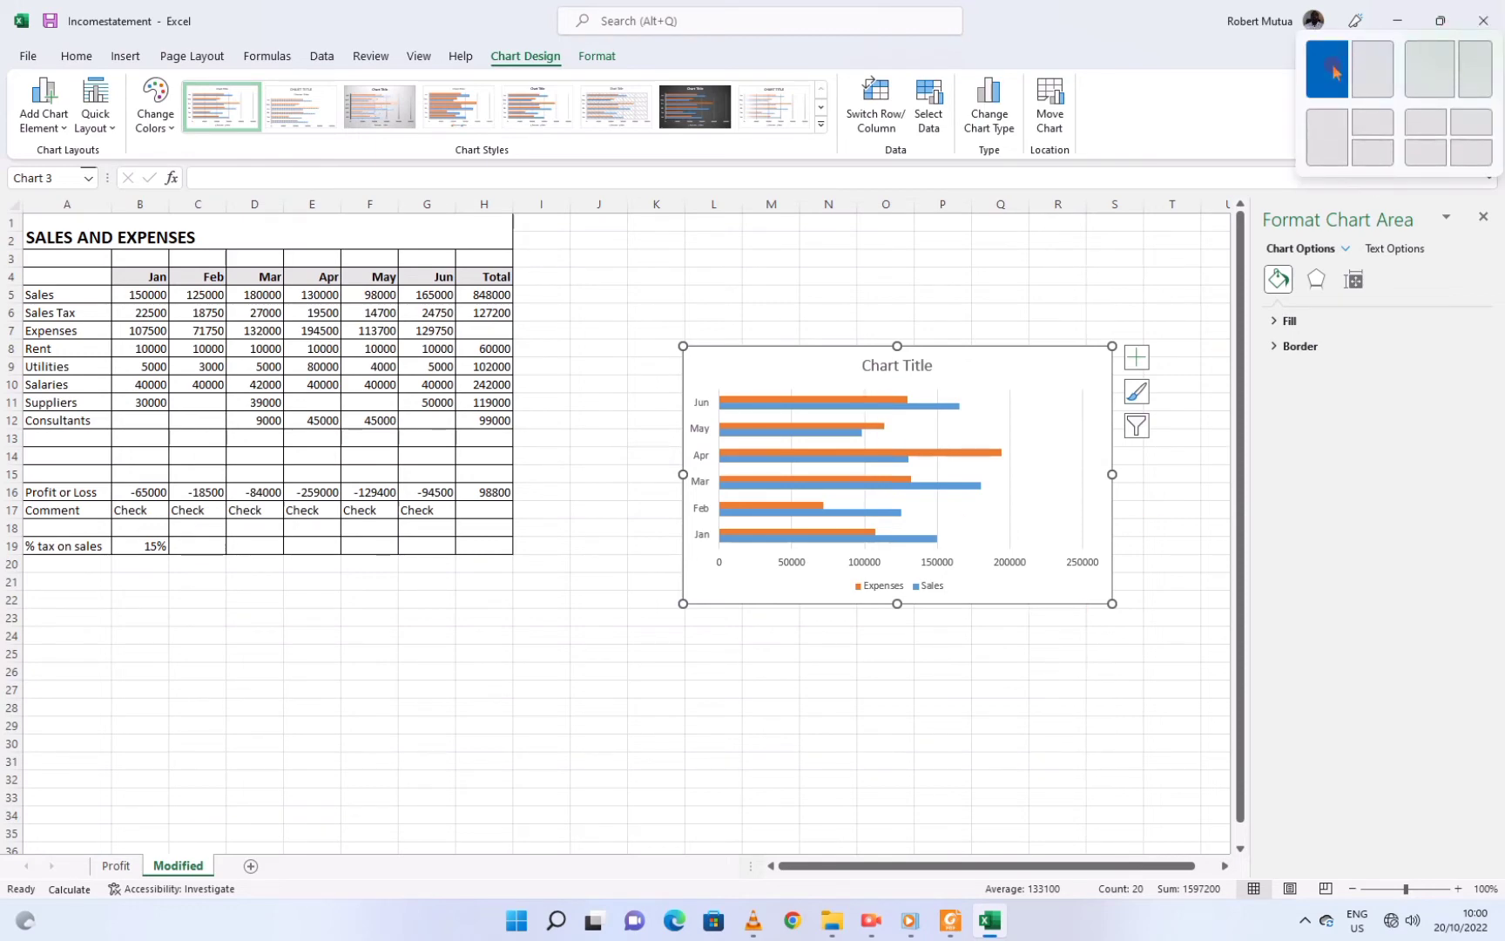
pyautogui.click(1326, 70)
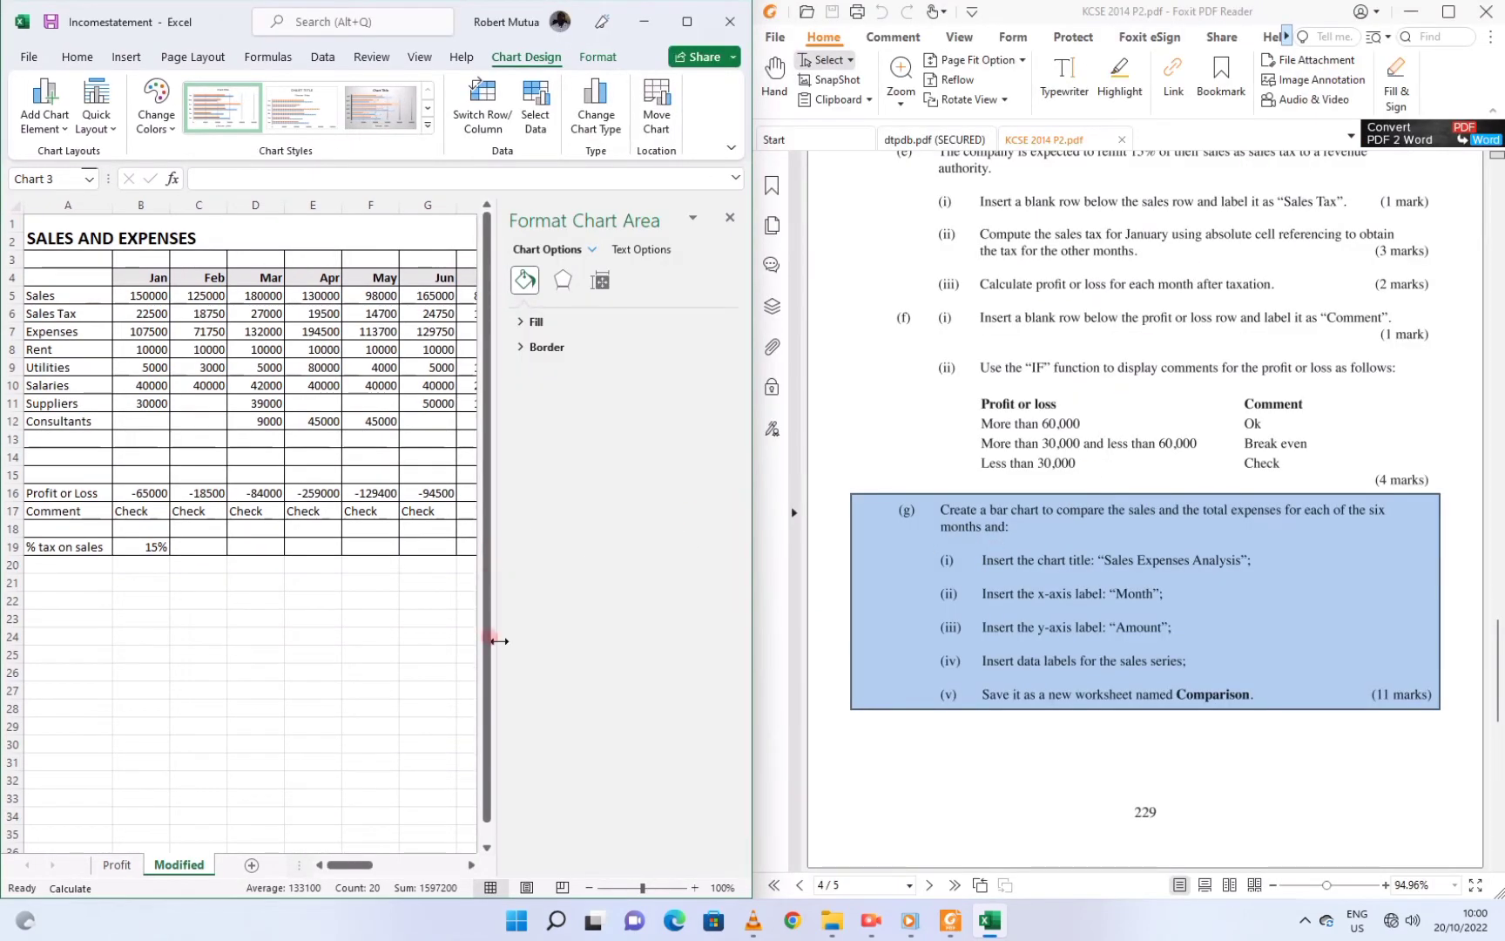
pyautogui.click(471, 865)
pyautogui.click(471, 864)
pyautogui.click(471, 865)
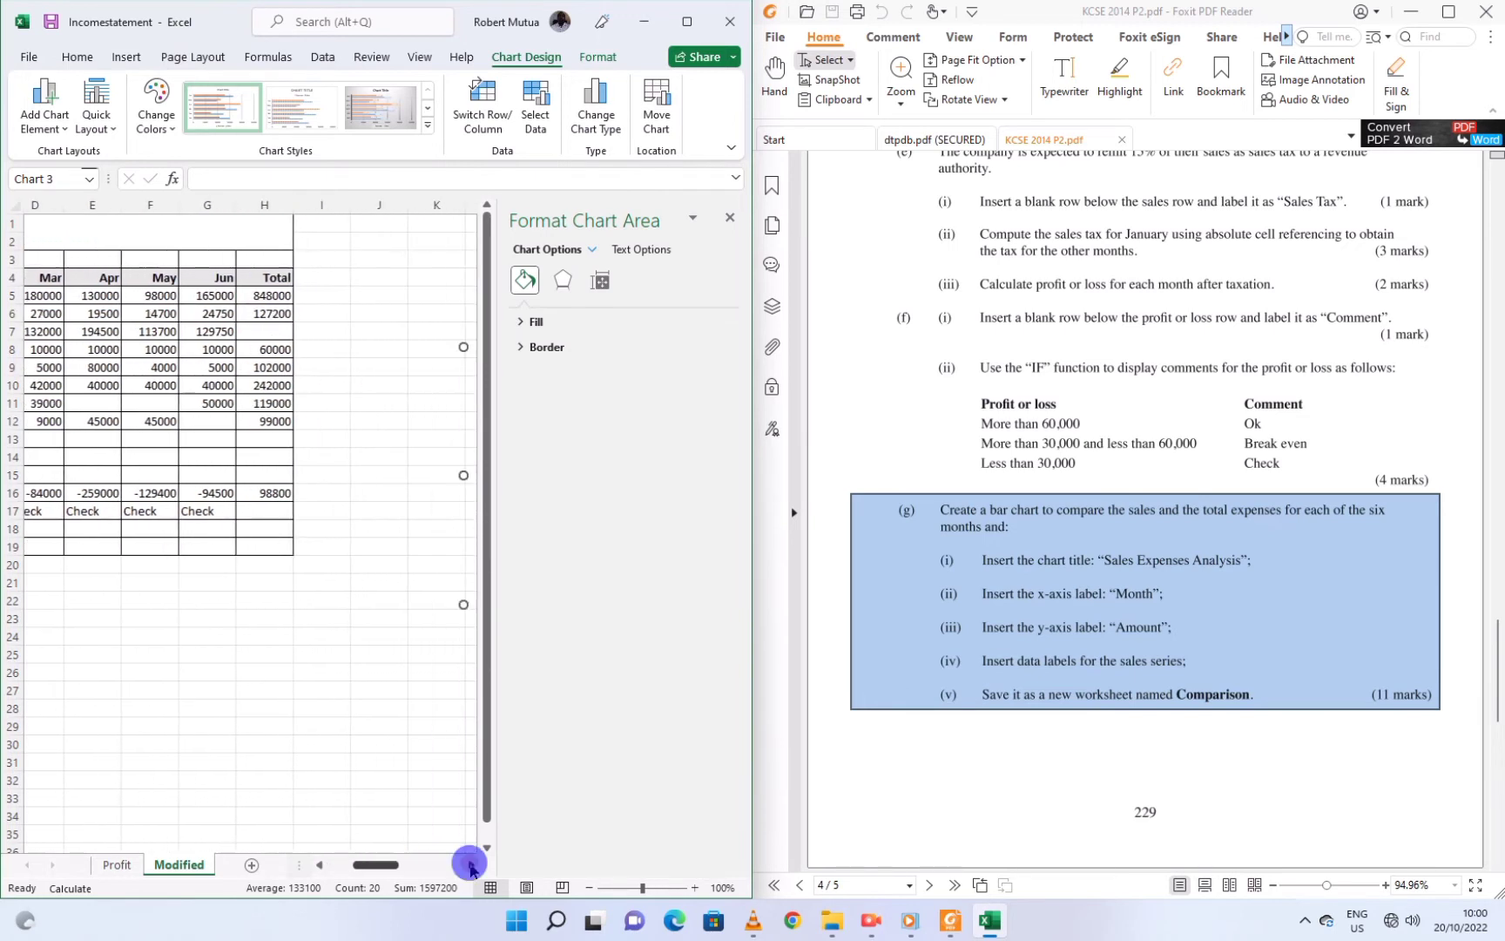
pyautogui.moveTo(471, 865); pyautogui.dragTo(423, 865)
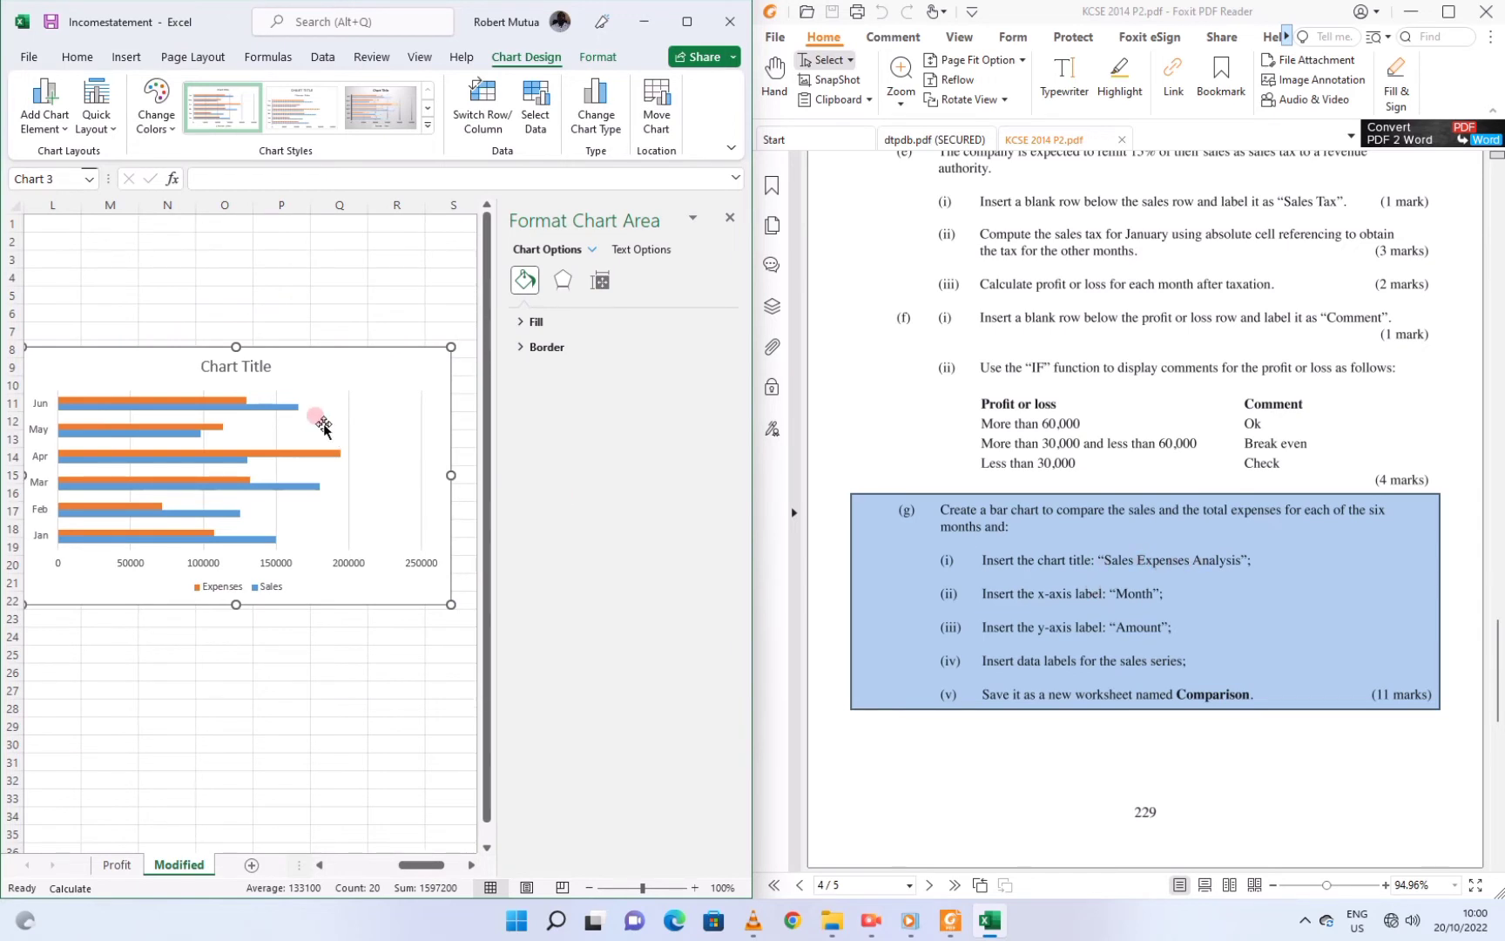
# Replace the chart title with 'Sales Expenses Analysis' and make it bold
pyautogui.click(226, 366)
pyautogui.tripleClick(228, 369)
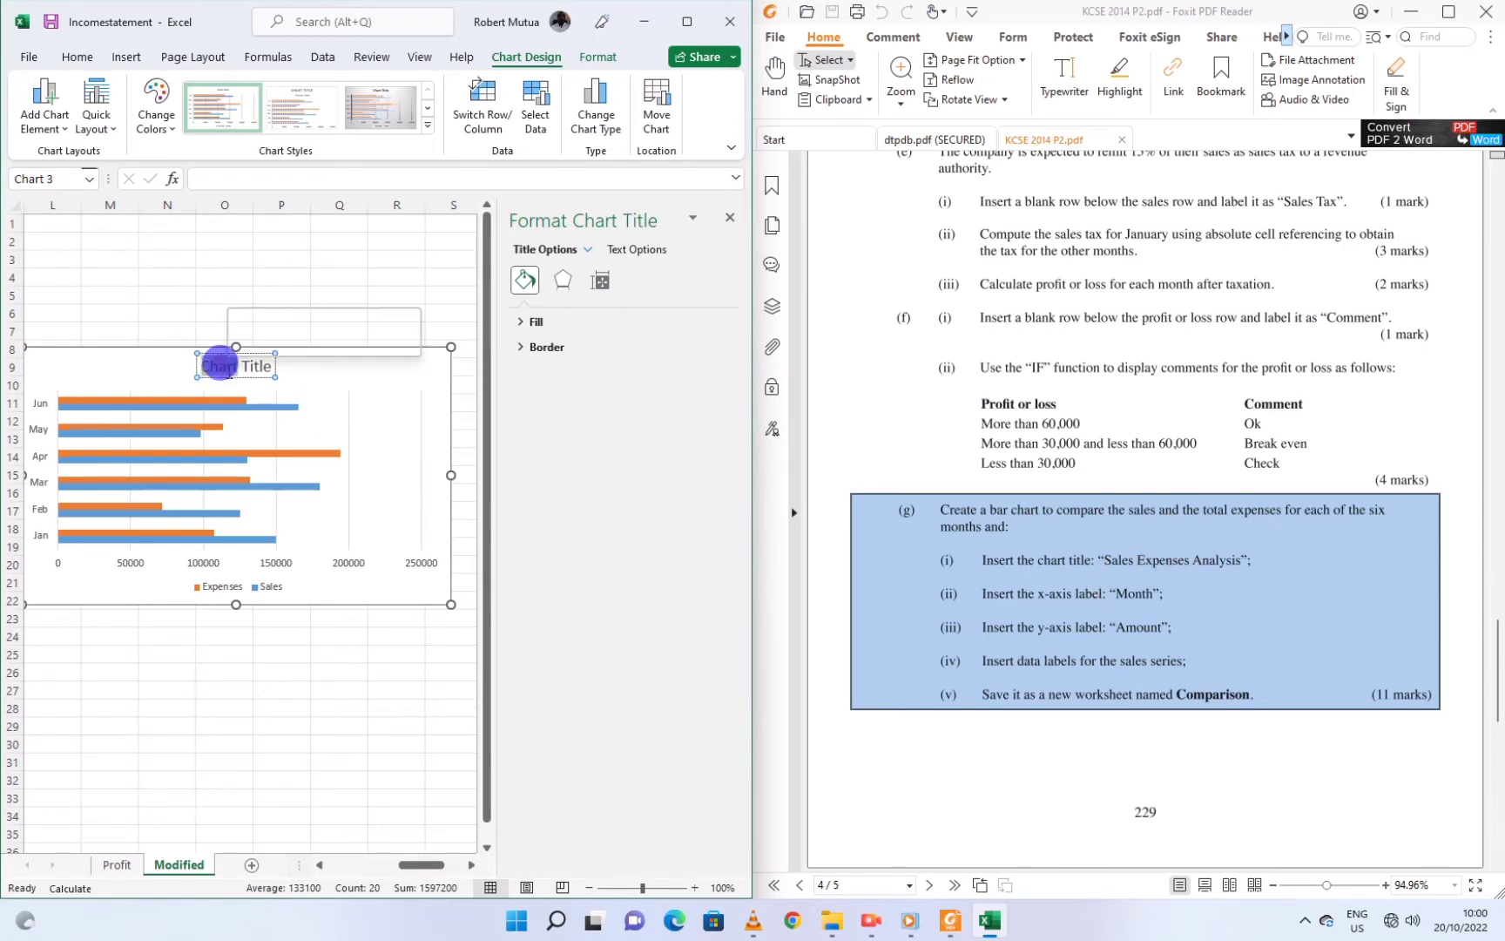
pyautogui.write('S')
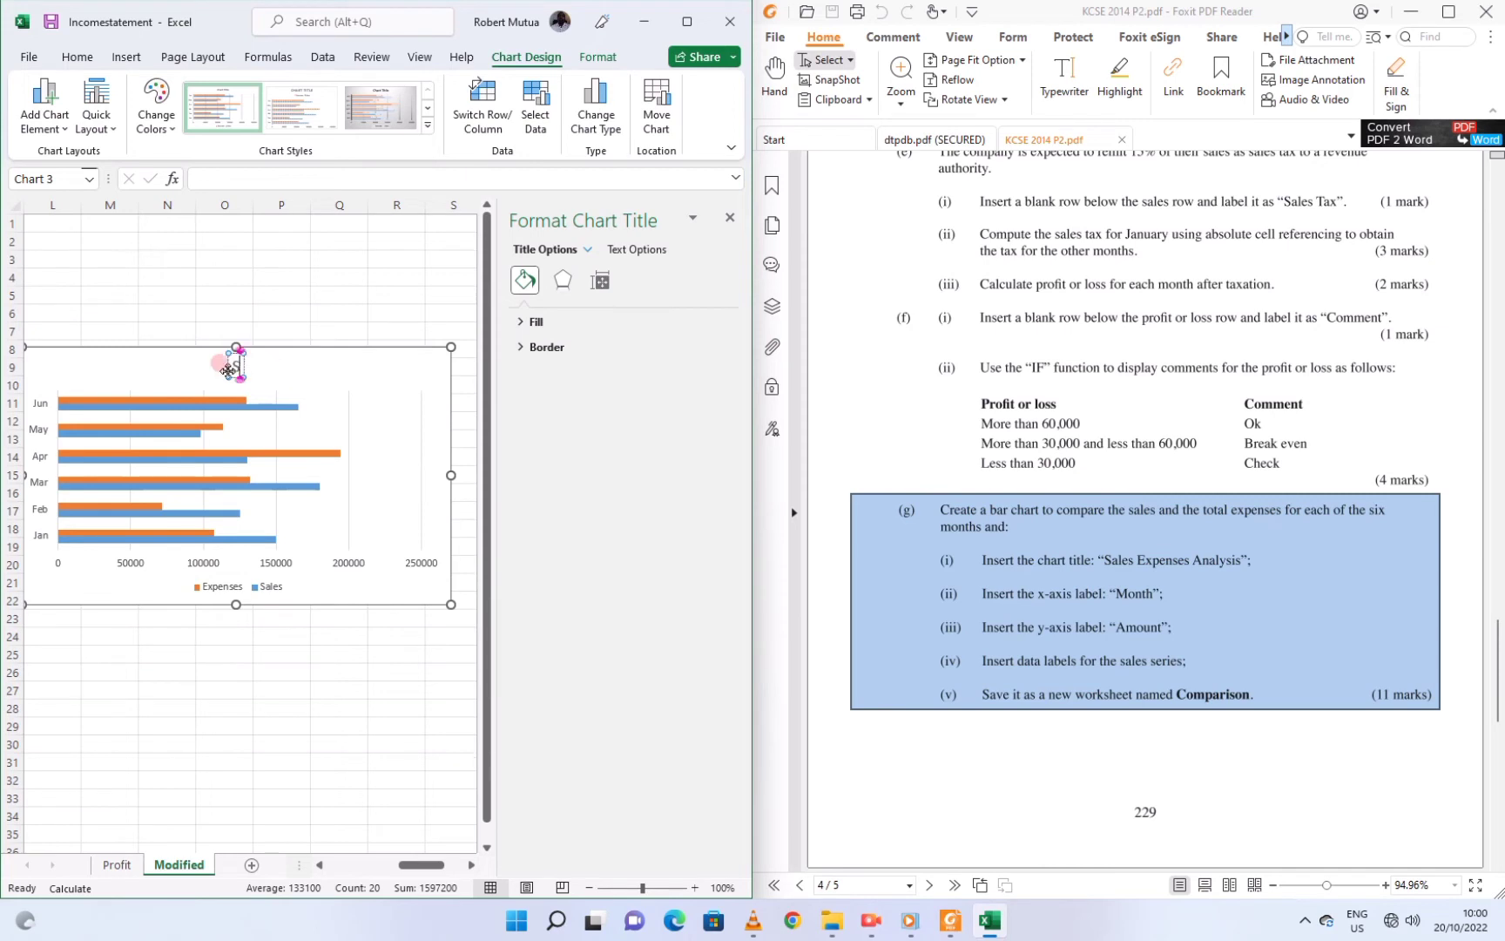
pyautogui.write('ales')
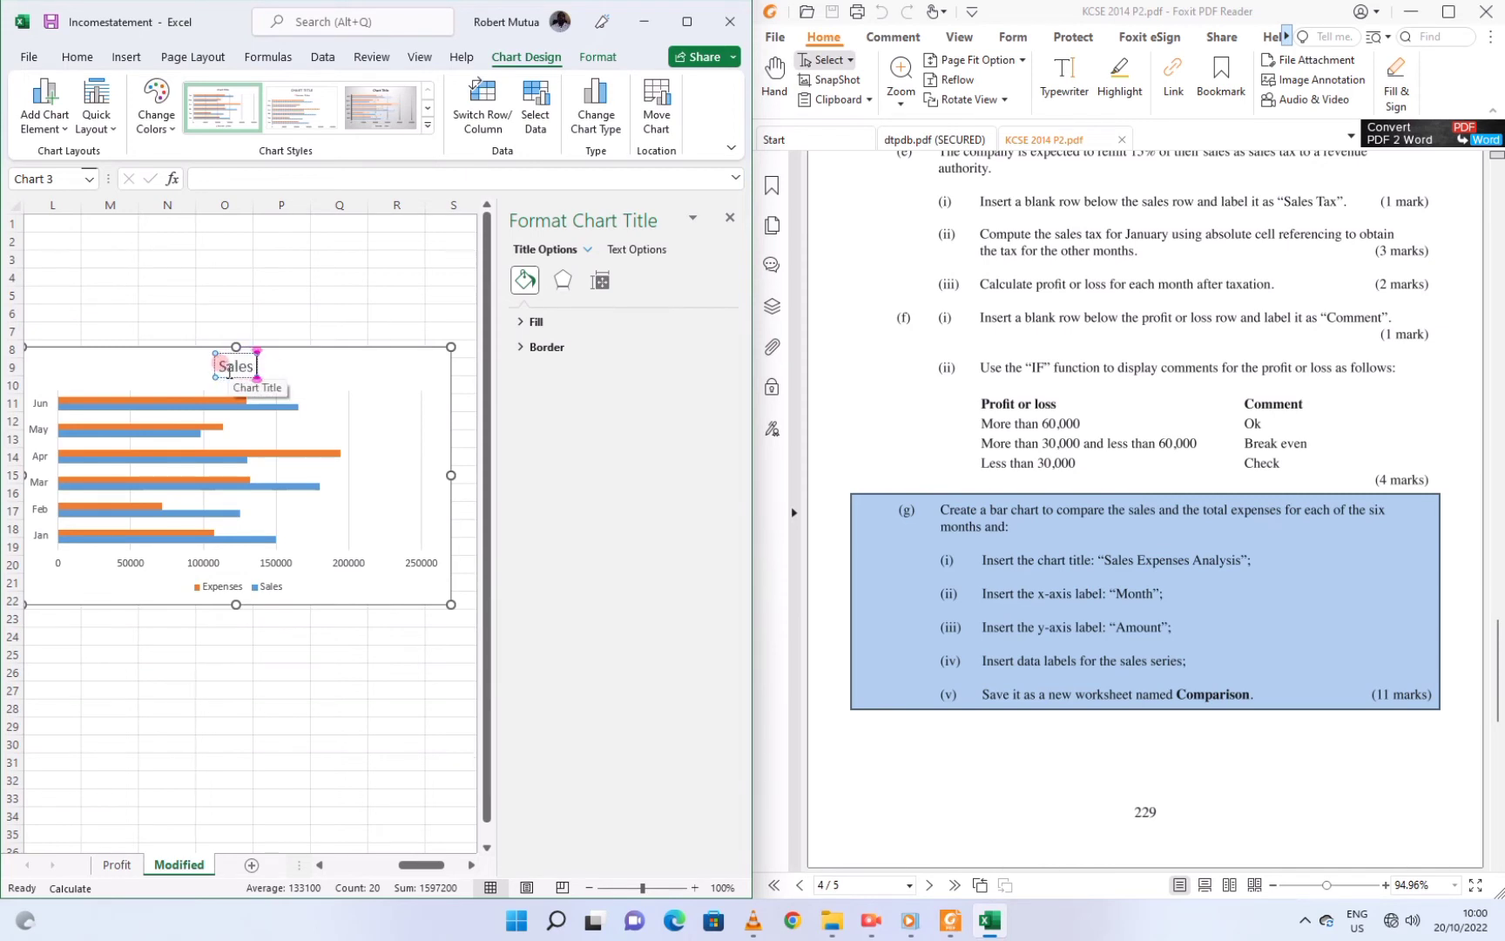
pyautogui.write(' Expens')
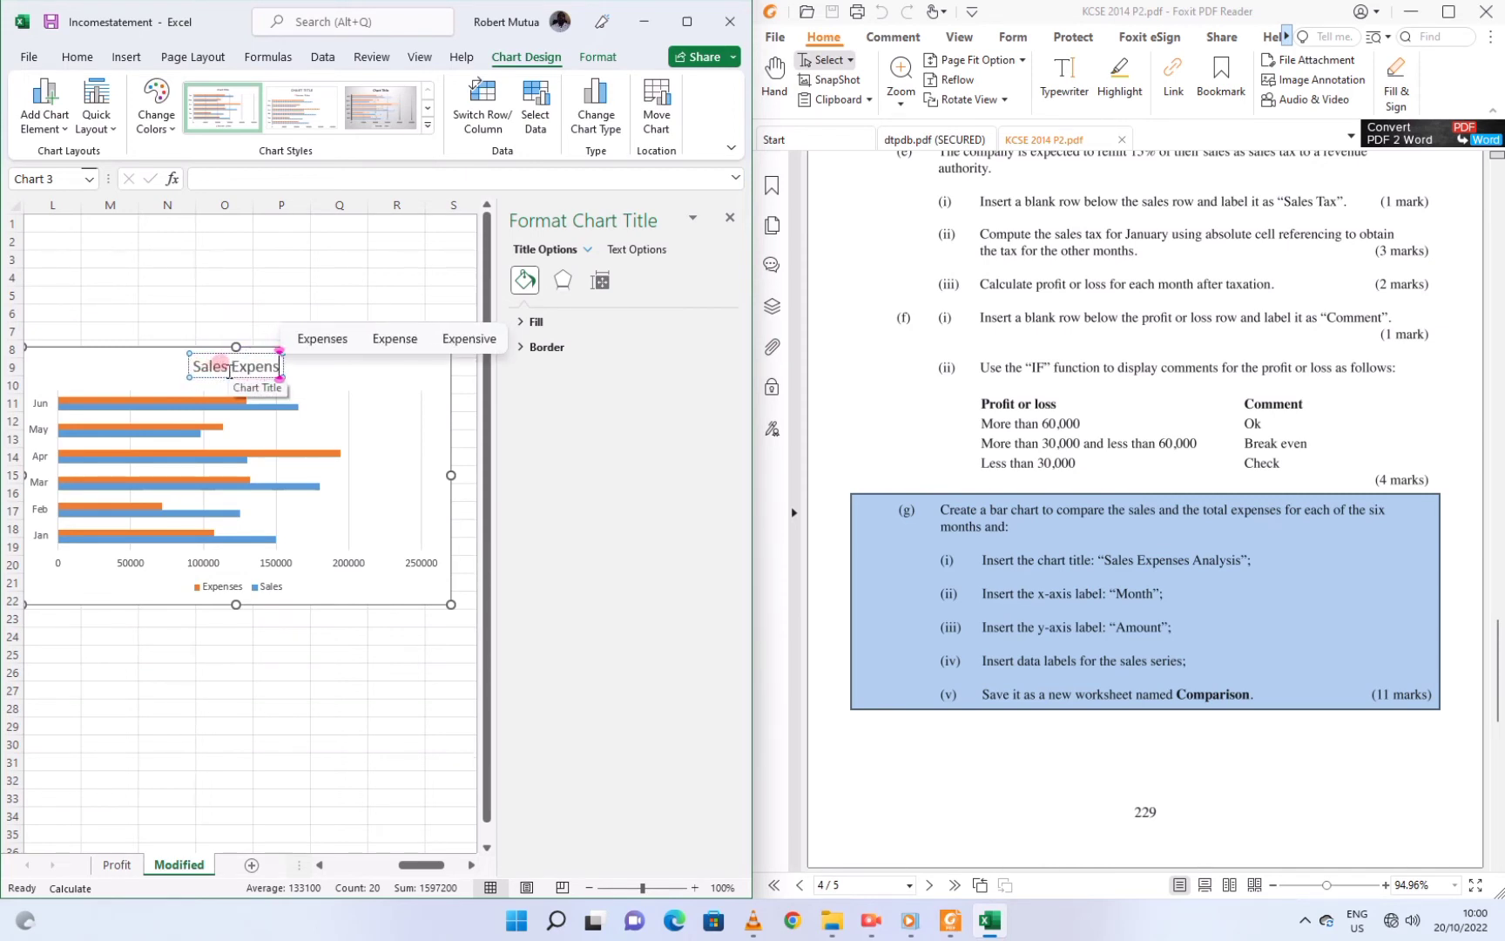
pyautogui.write('es A')
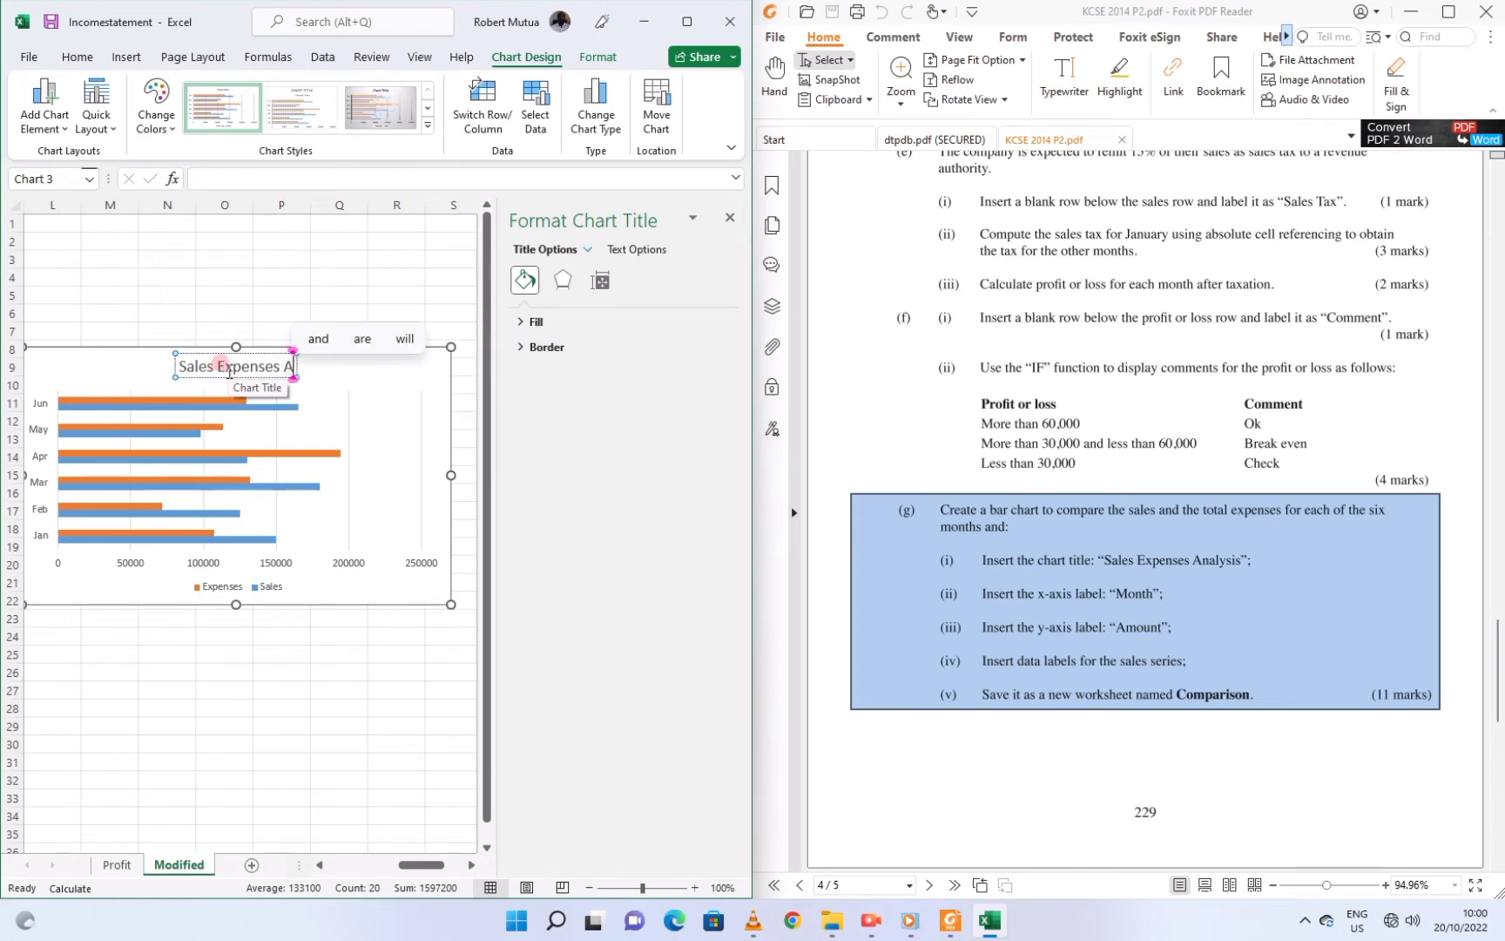
pyautogui.write('nalysis')
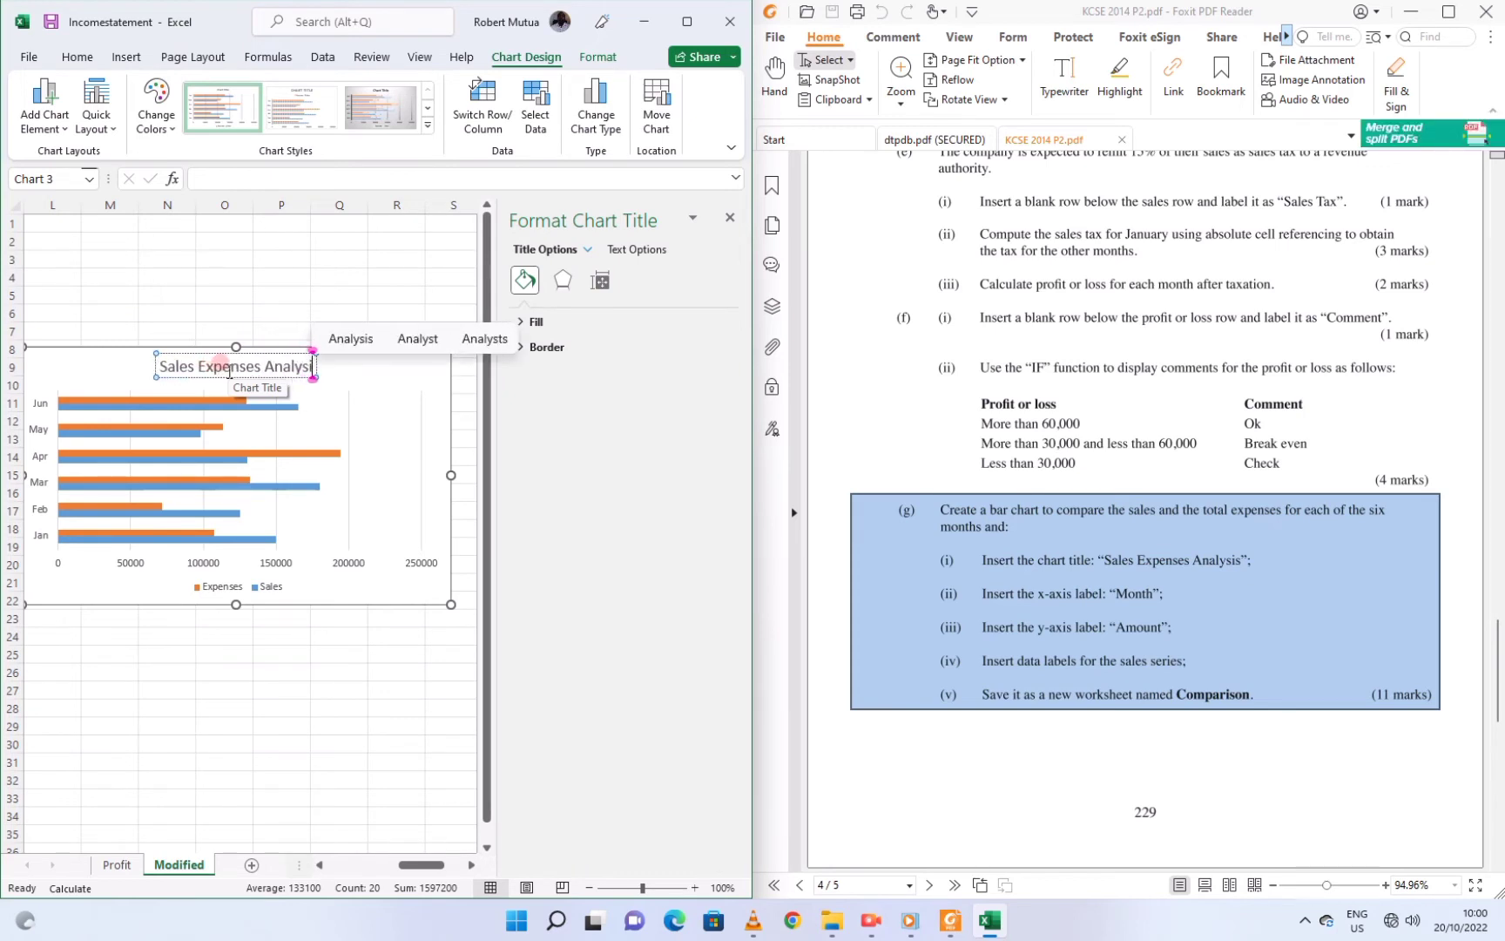
pyautogui.click(242, 327)
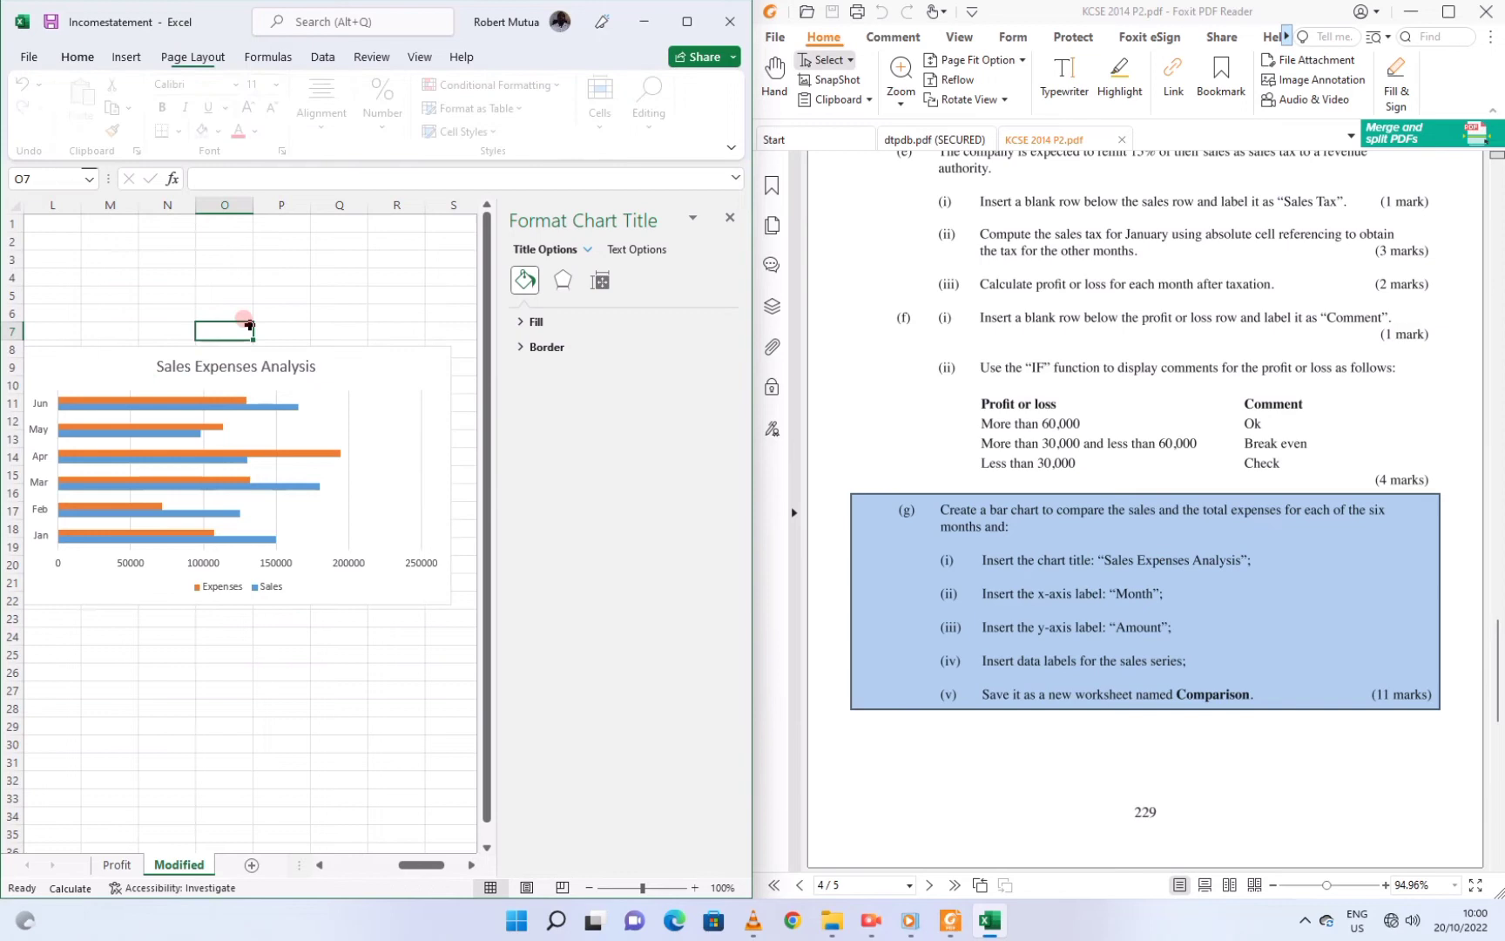
pyautogui.click(244, 362)
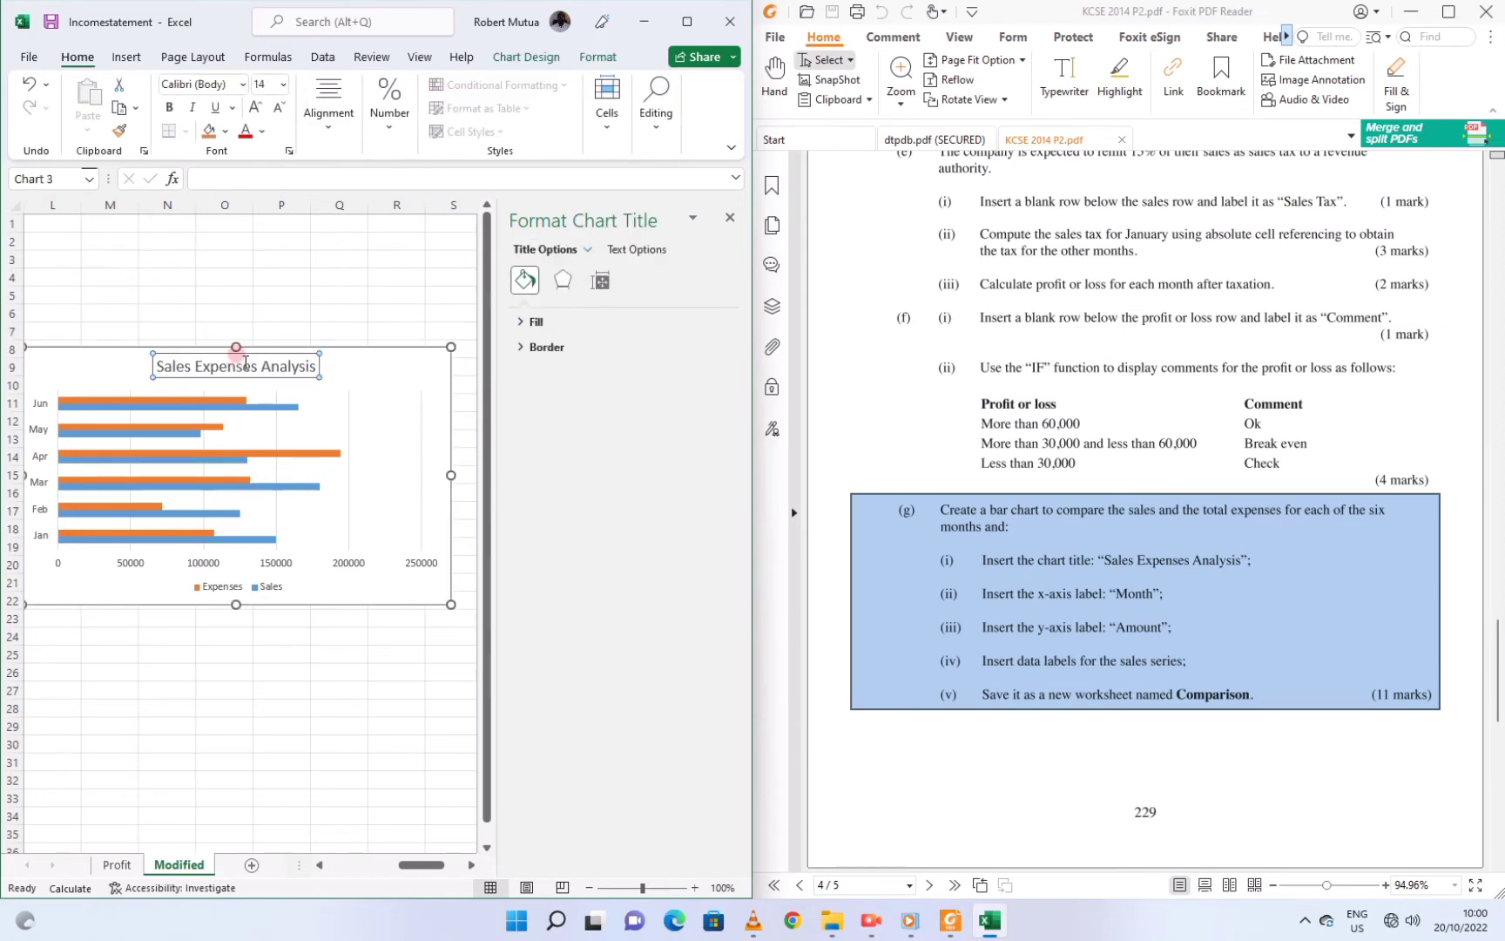
pyautogui.hotkey('ctrl', 'b')
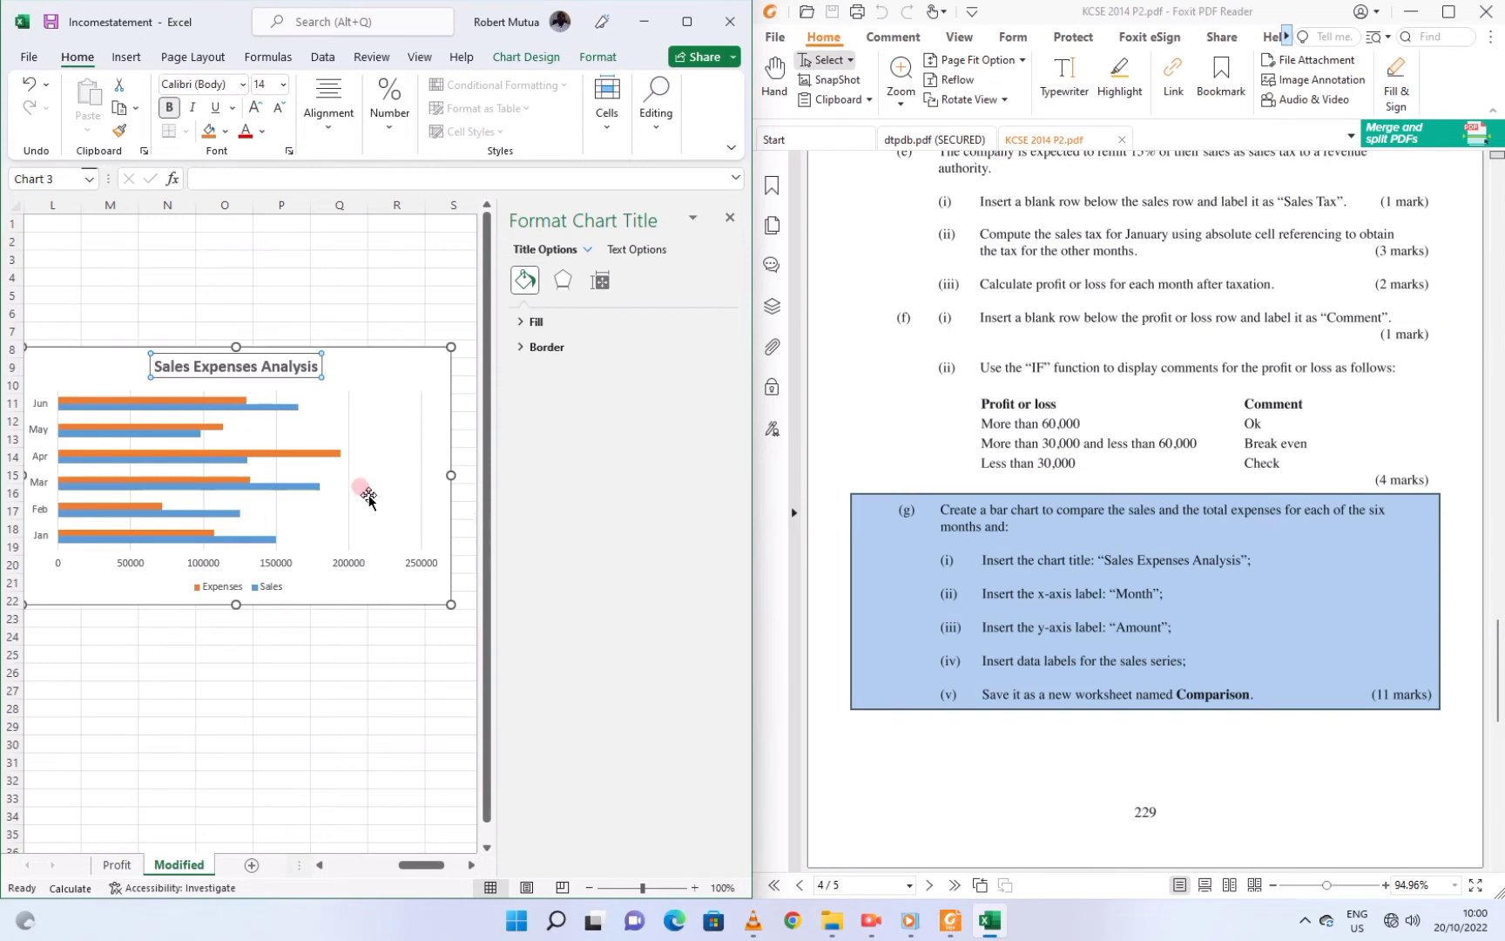
# Select the chart area and narrow the Format Chart Area pane
pyautogui.click(414, 506)
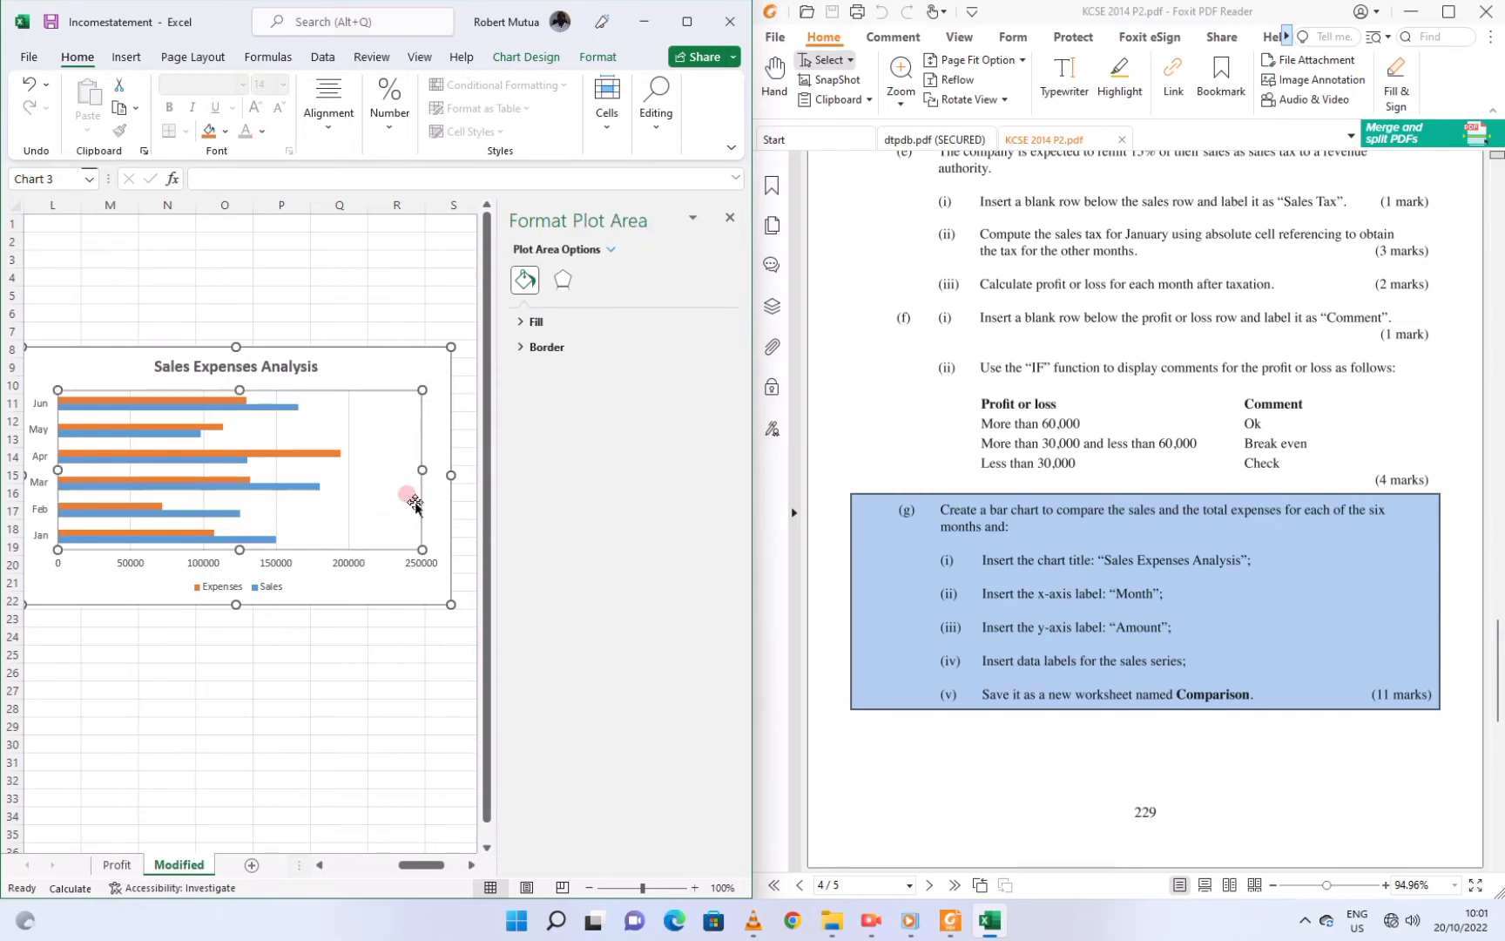
pyautogui.click(429, 388)
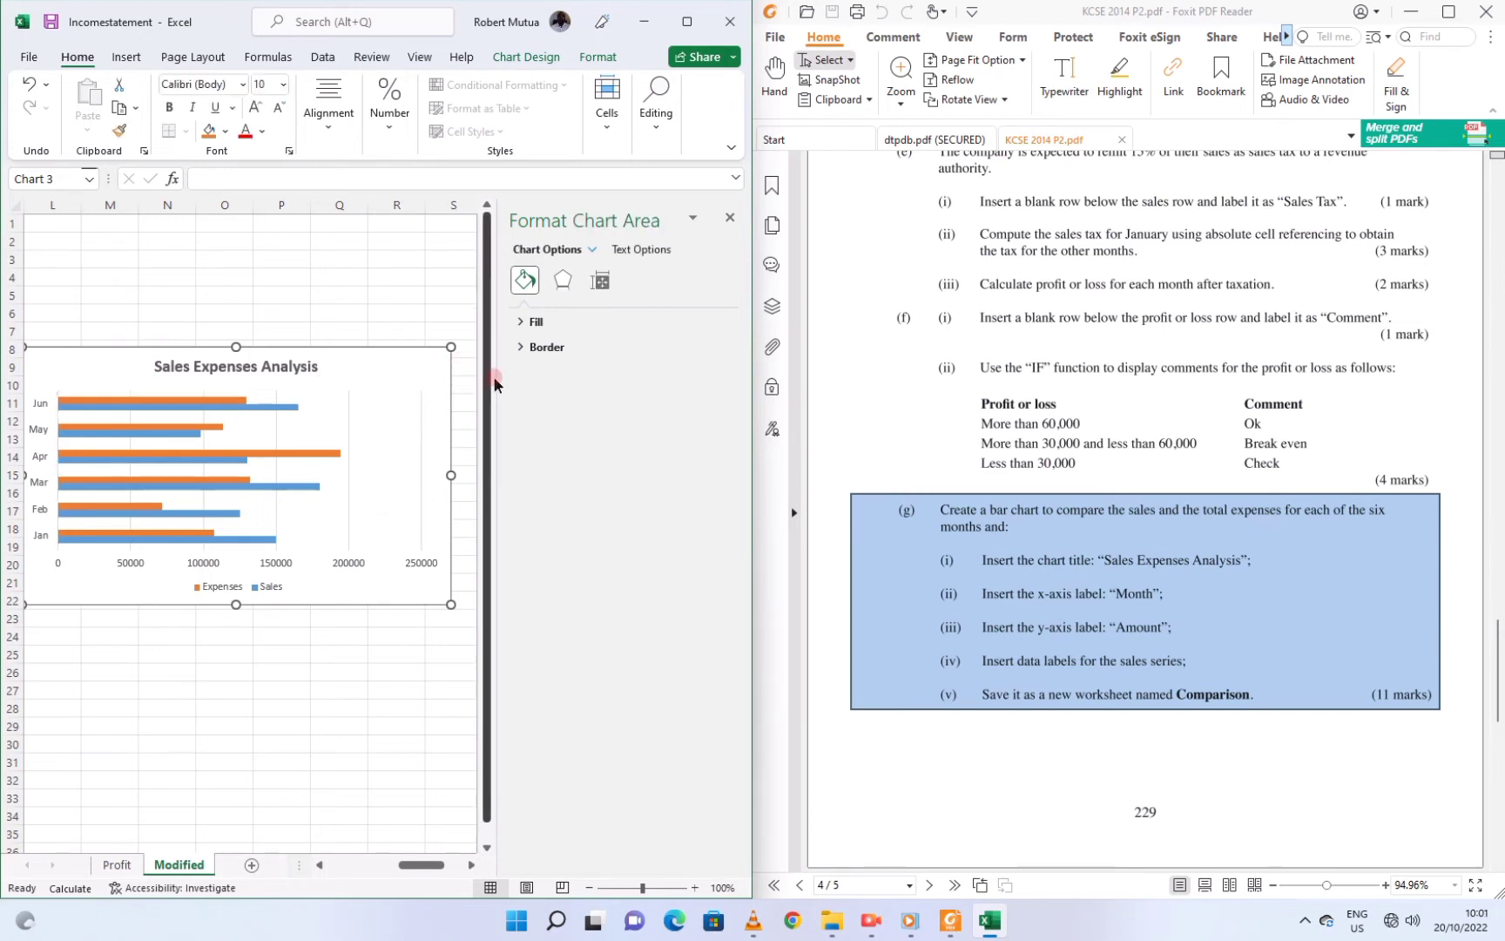
pyautogui.click(527, 386)
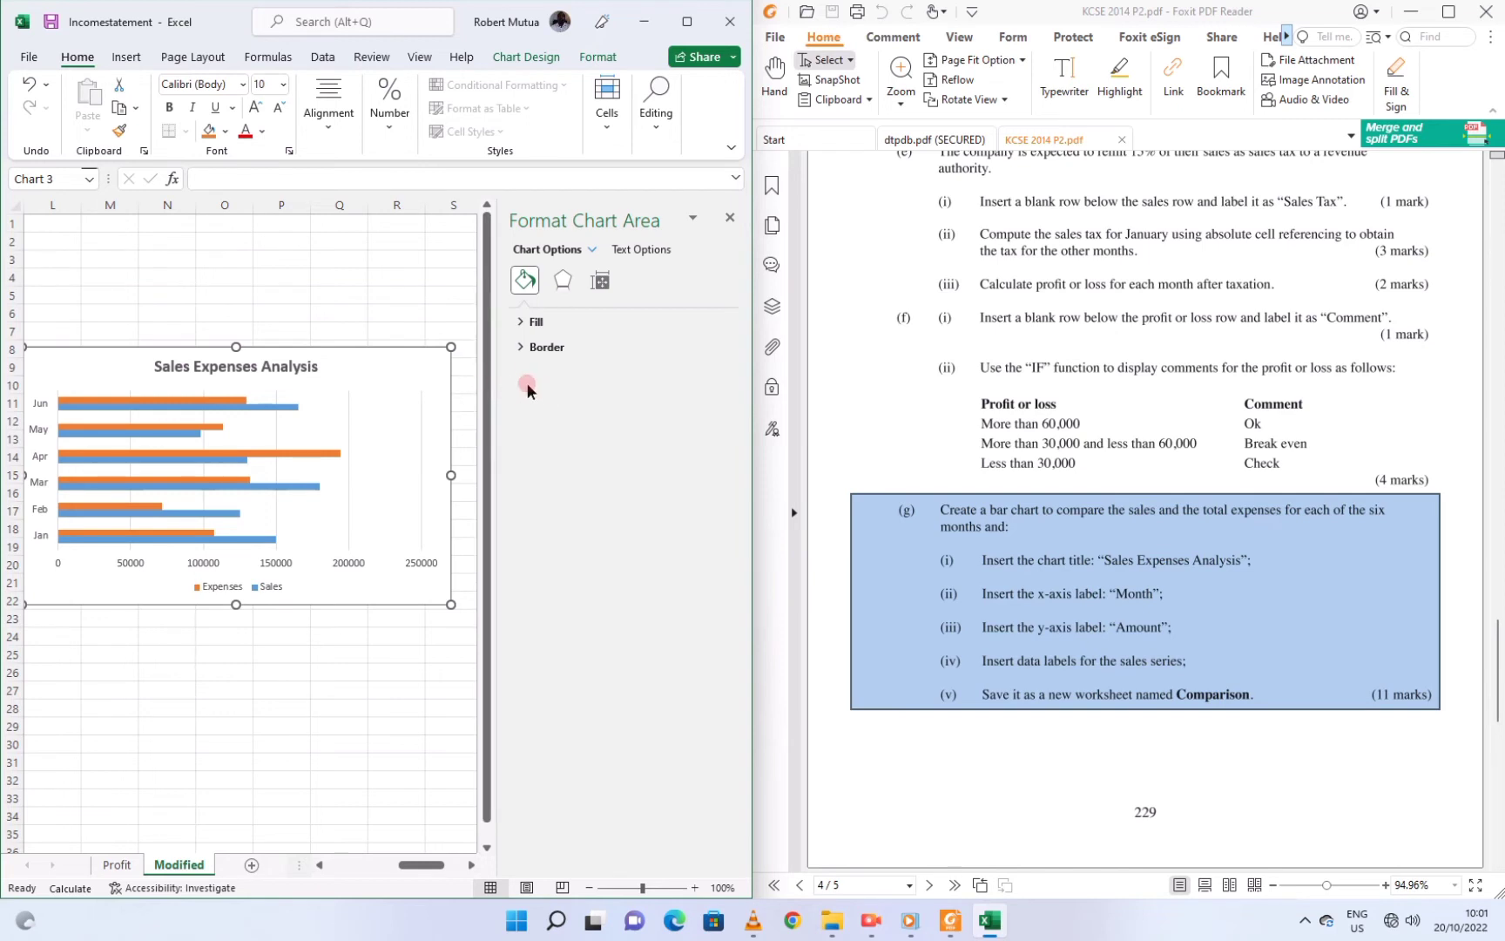
pyautogui.moveTo(493, 380); pyautogui.dragTo(639, 376)
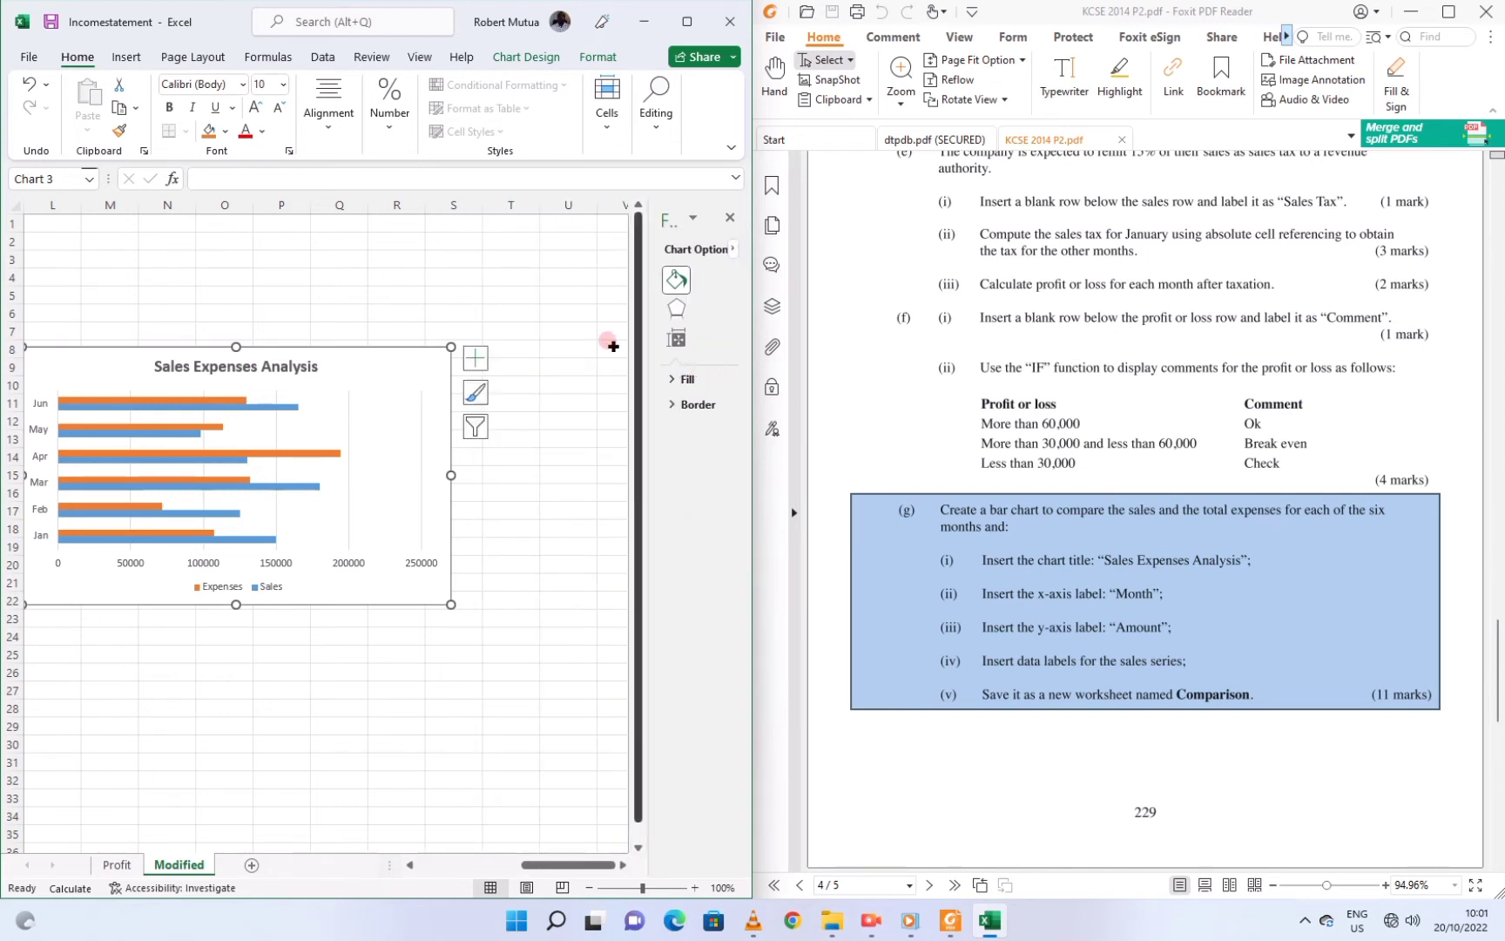
# Add axis titles to the chart, maximize Excel and shift the chart further right
pyautogui.click(477, 364)
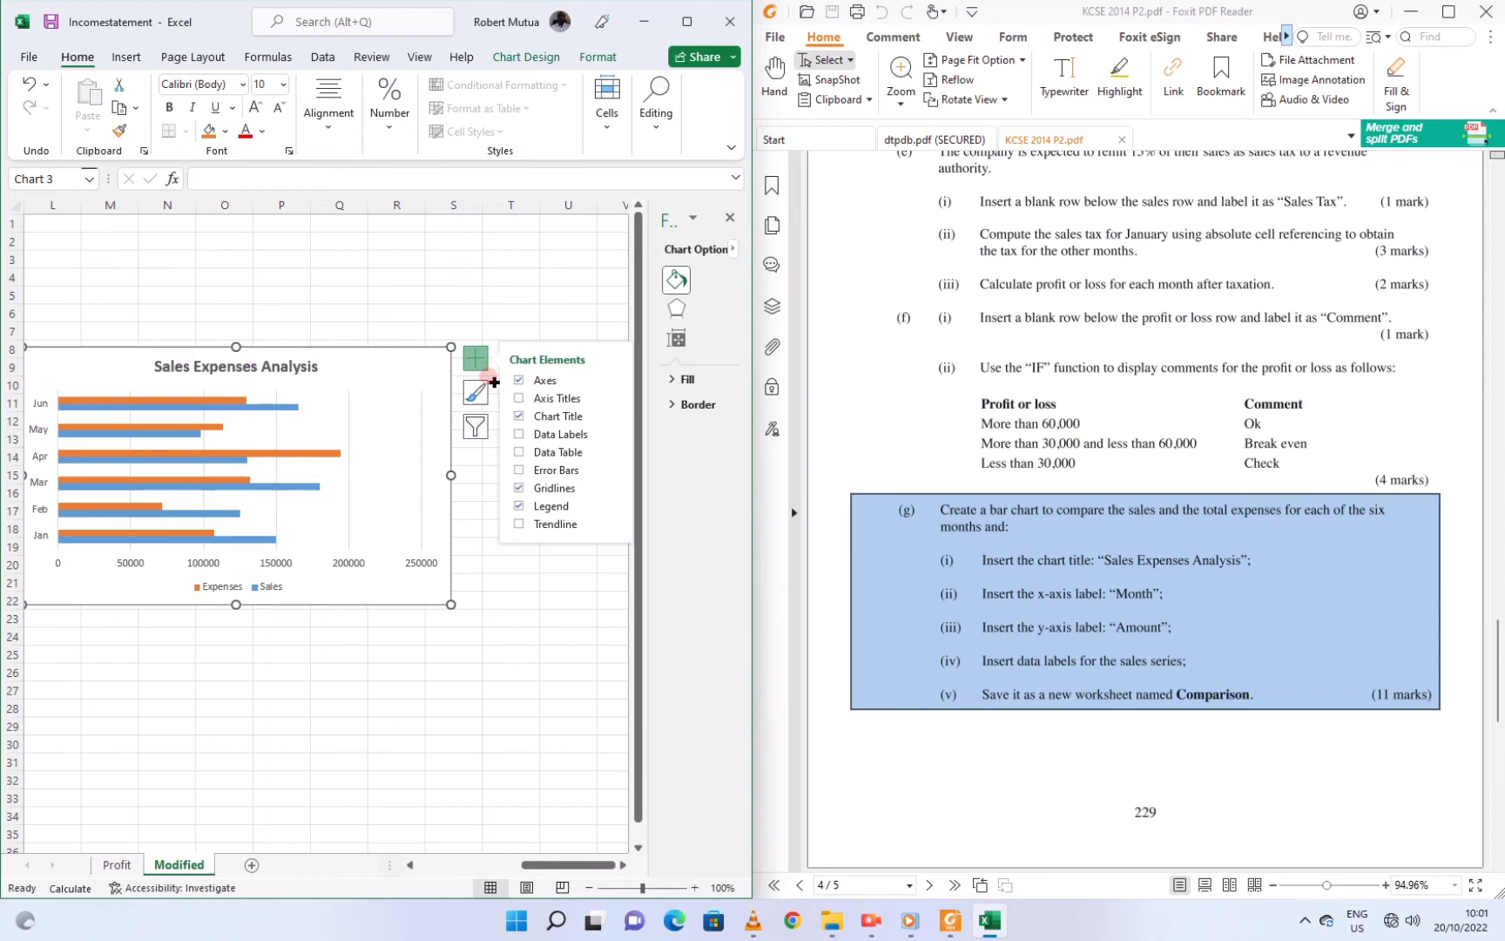
pyautogui.click(518, 398)
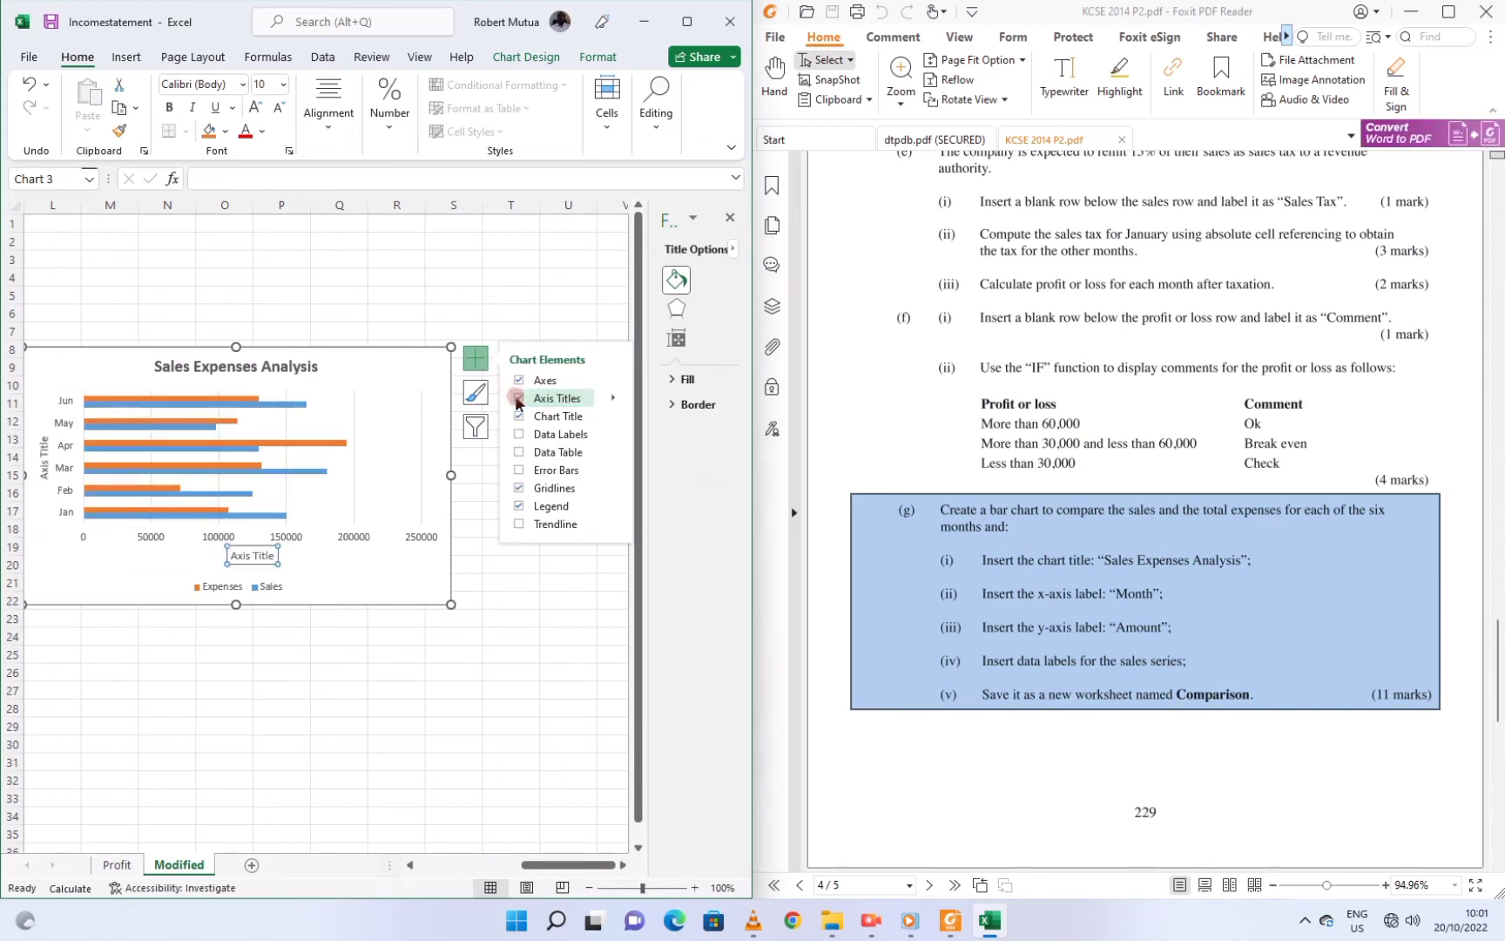
pyautogui.click(241, 556)
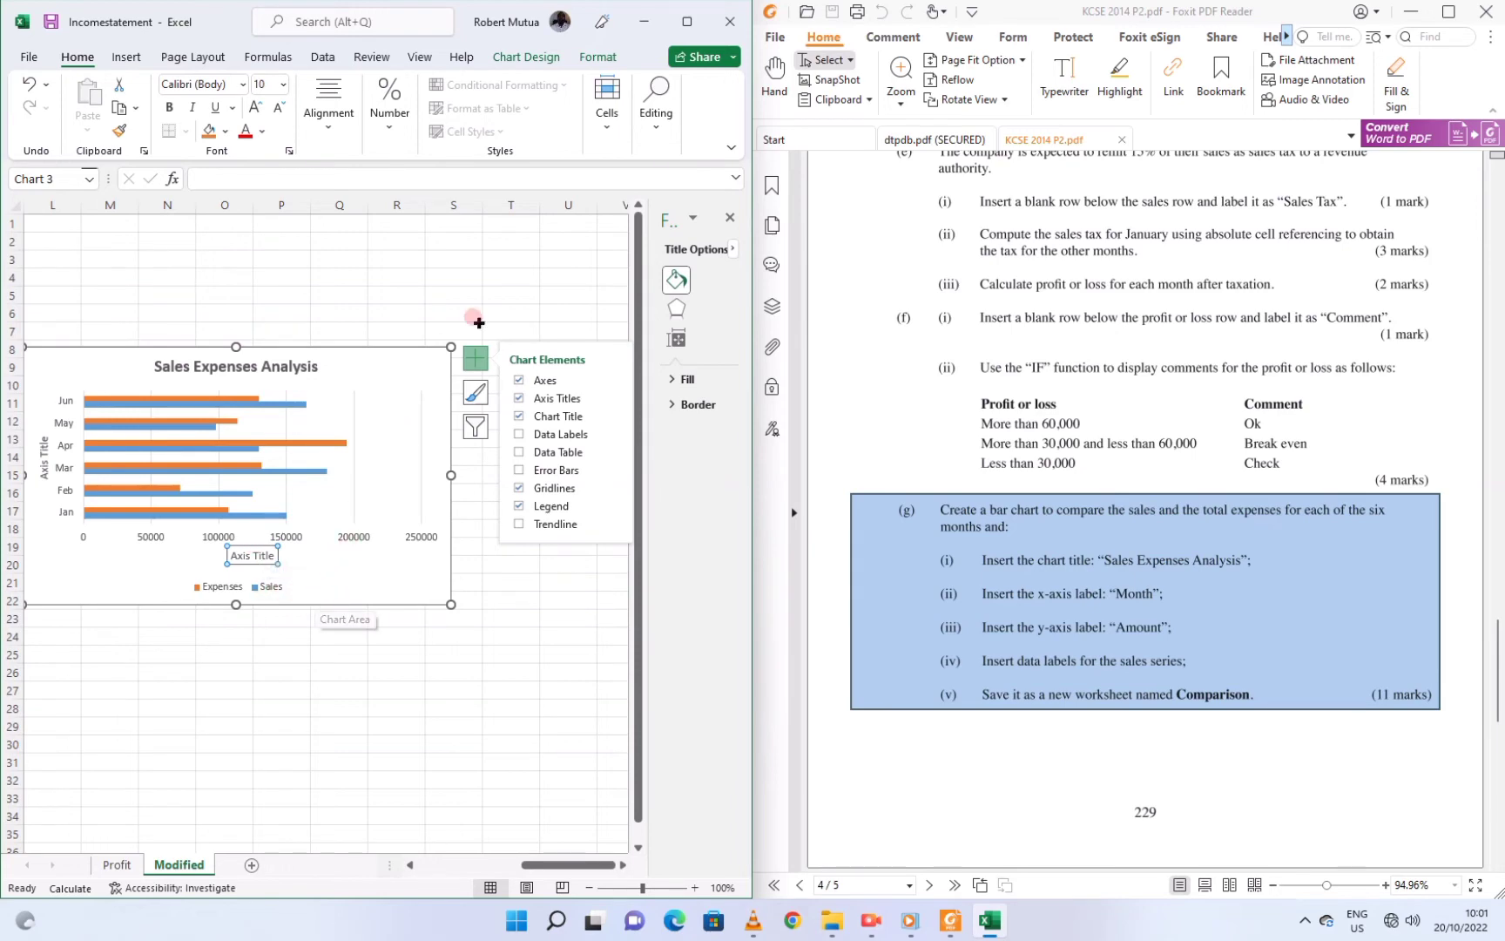
pyautogui.click(686, 20)
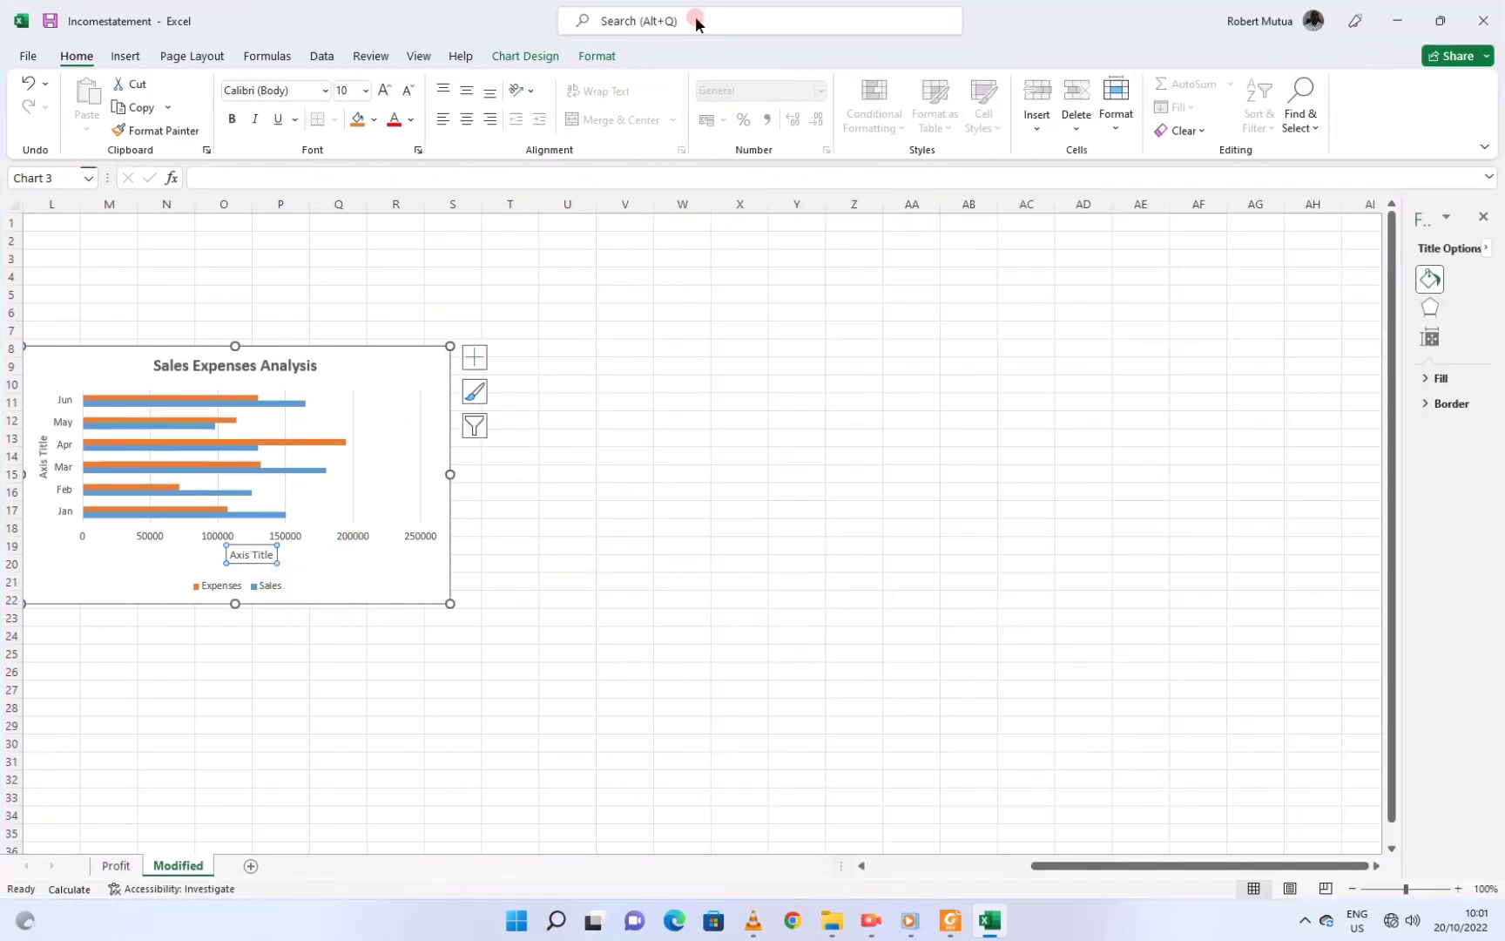
pyautogui.moveTo(101, 374); pyautogui.dragTo(278, 357)
# Rename the vertical axis title to 'Month'
pyautogui.click(211, 428)
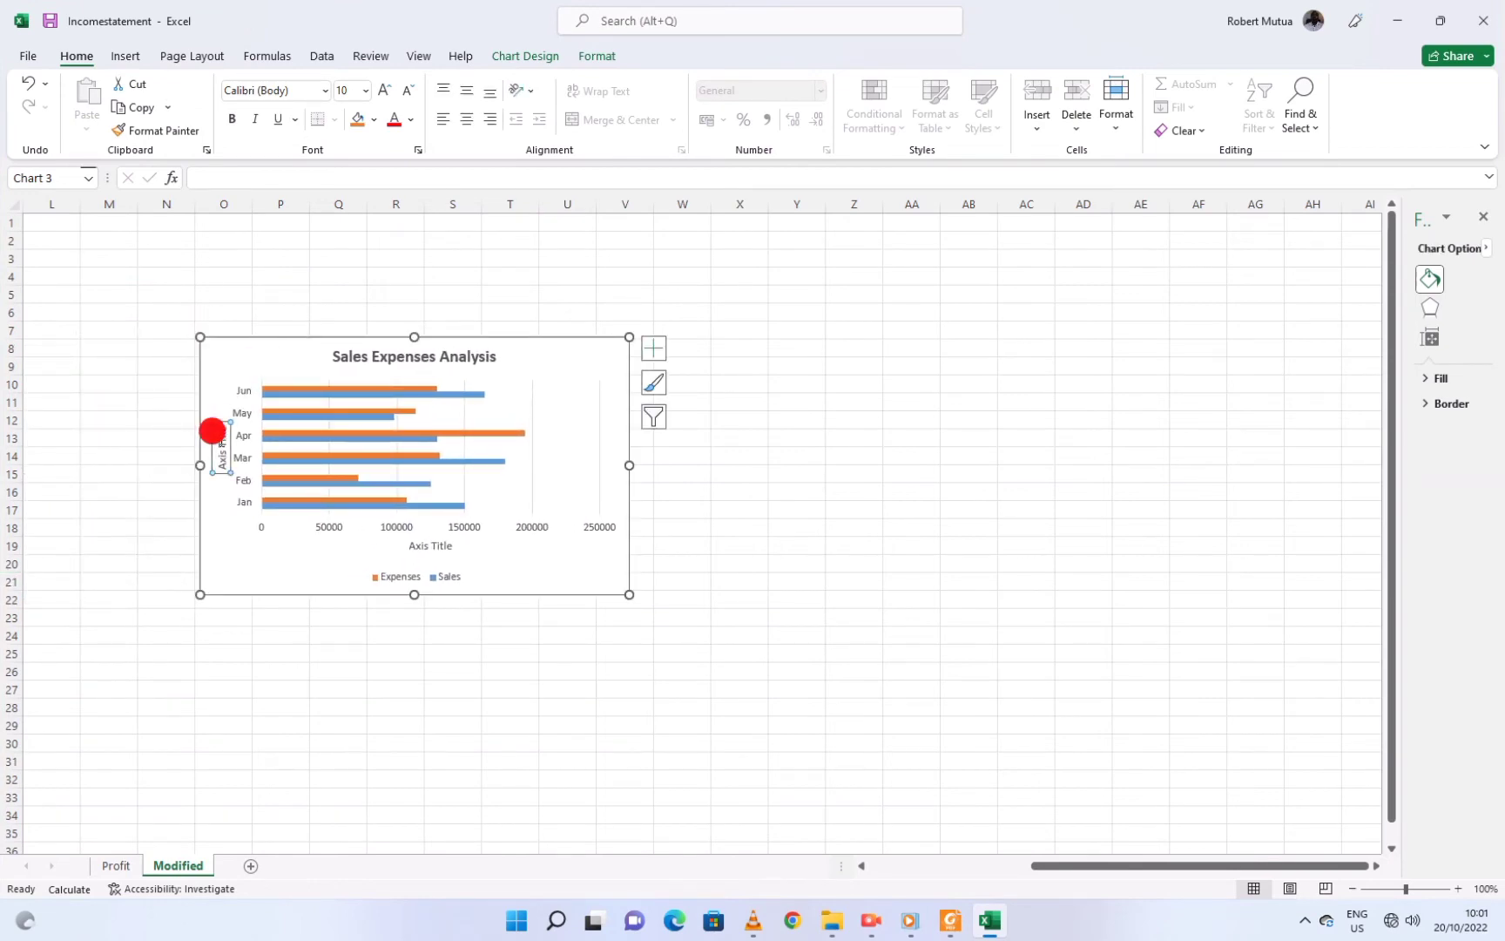
pyautogui.doubleClick(223, 469)
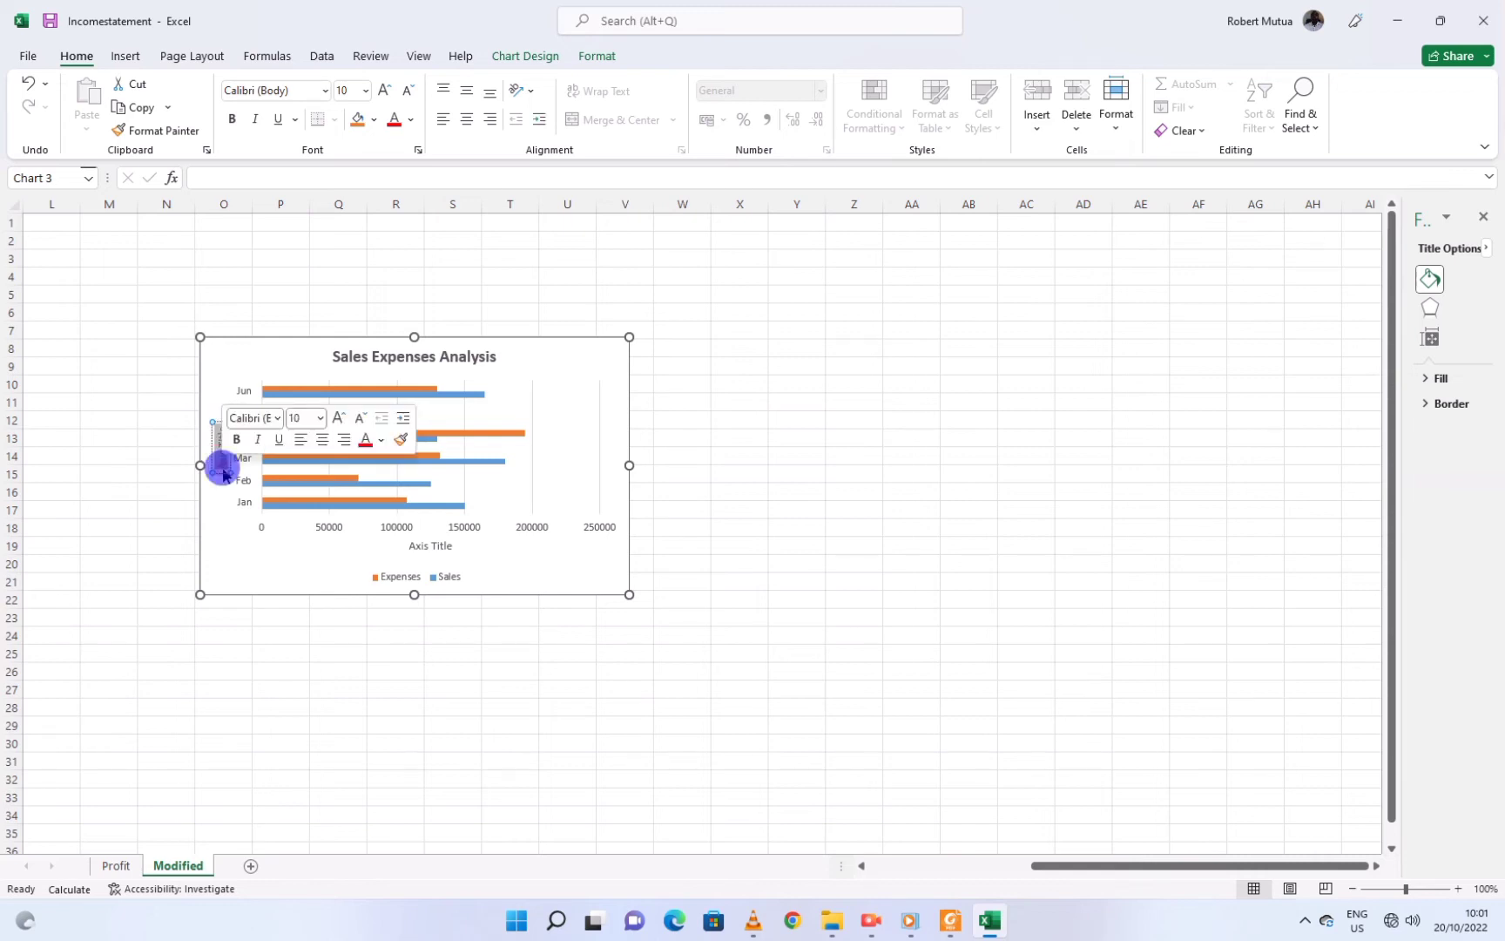
pyautogui.write('Month')
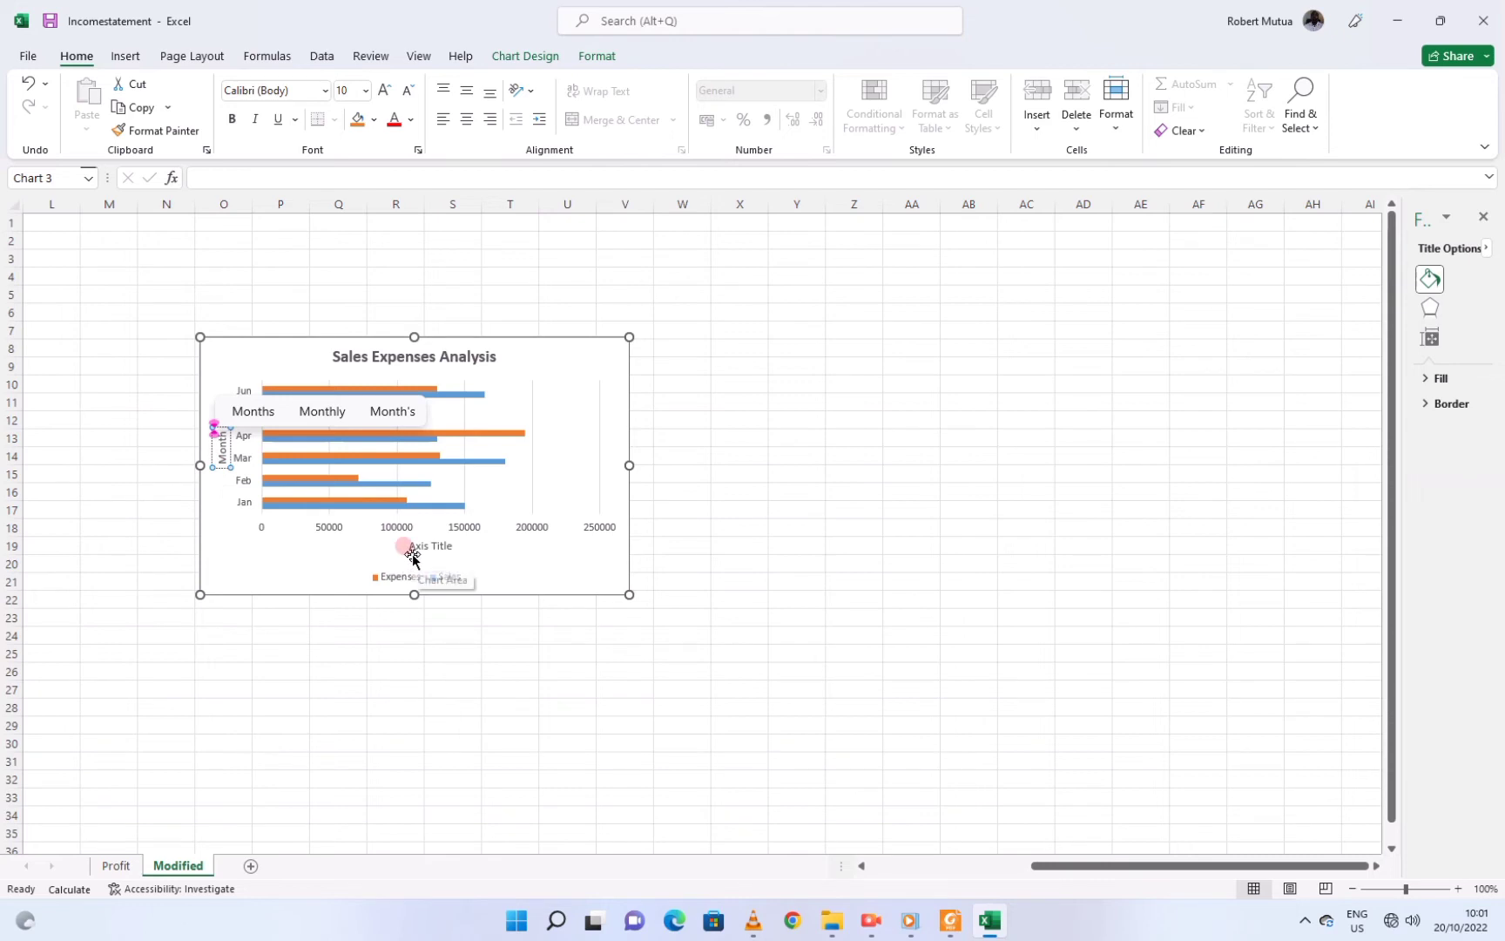
pyautogui.click(950, 920)
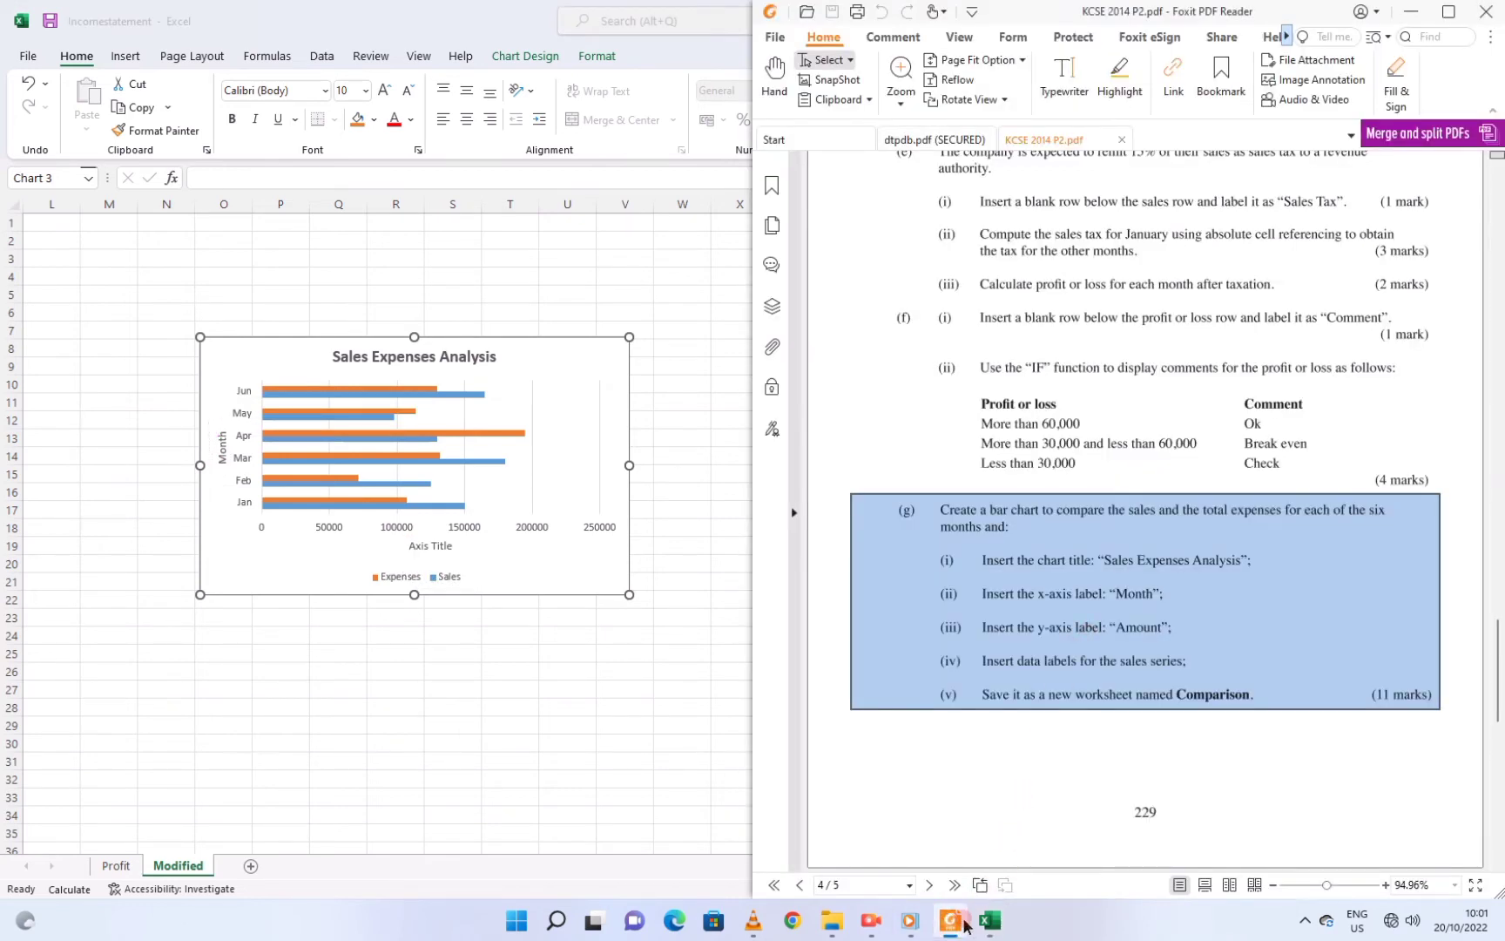
pyautogui.click(952, 920)
# Rename the horizontal axis title to 'Amount'
pyautogui.click(402, 541)
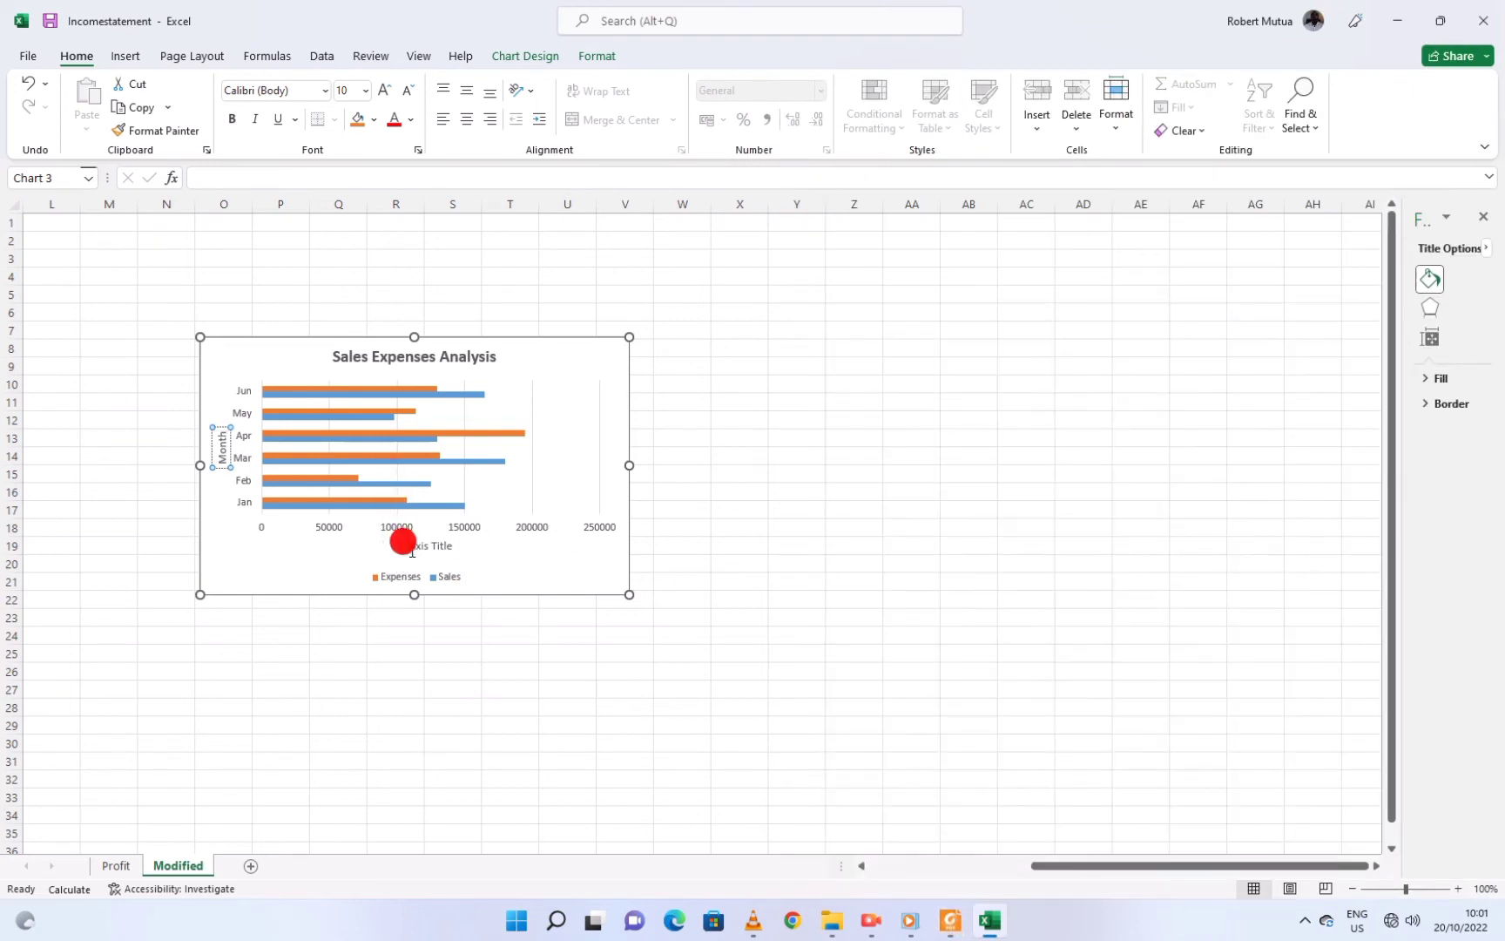
pyautogui.doubleClick(403, 542)
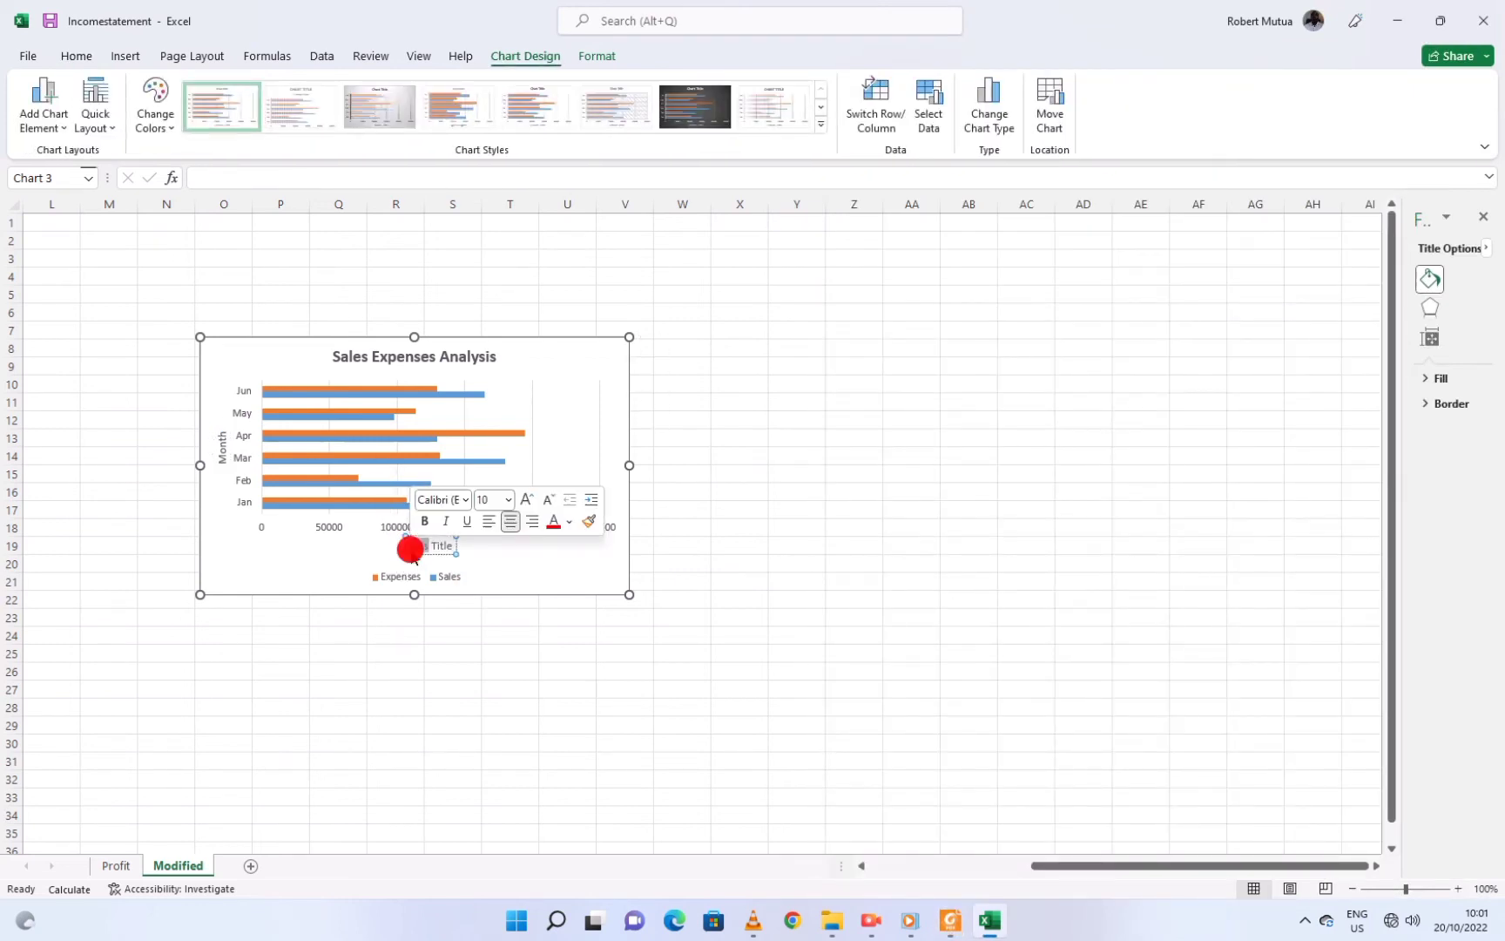
pyautogui.write('A')
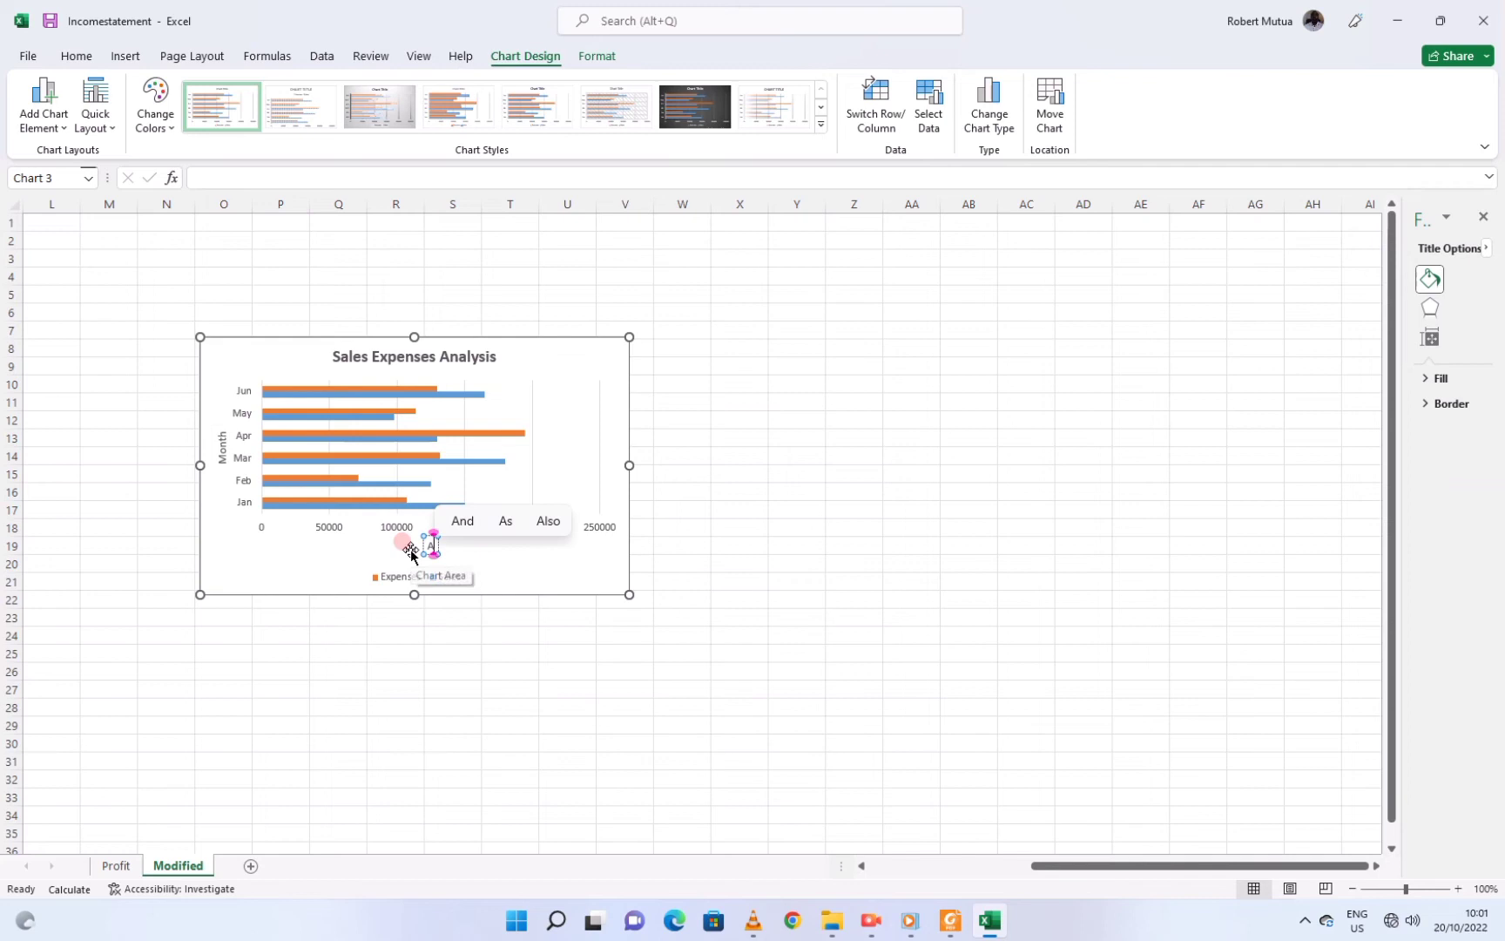
pyautogui.write('mount')
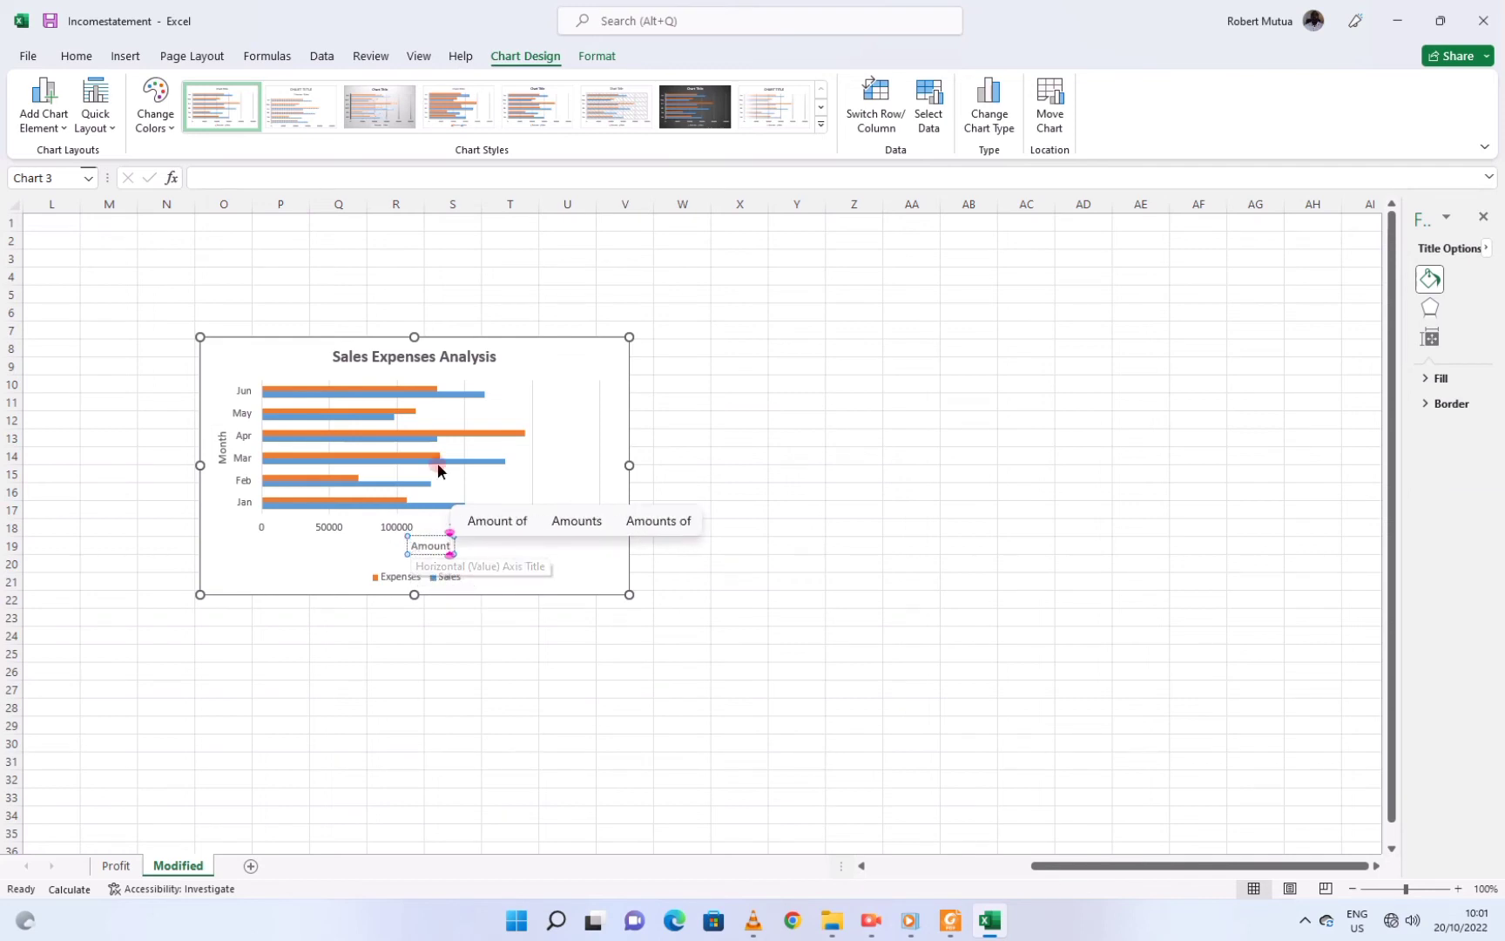
pyautogui.click(703, 409)
pyautogui.click(505, 579)
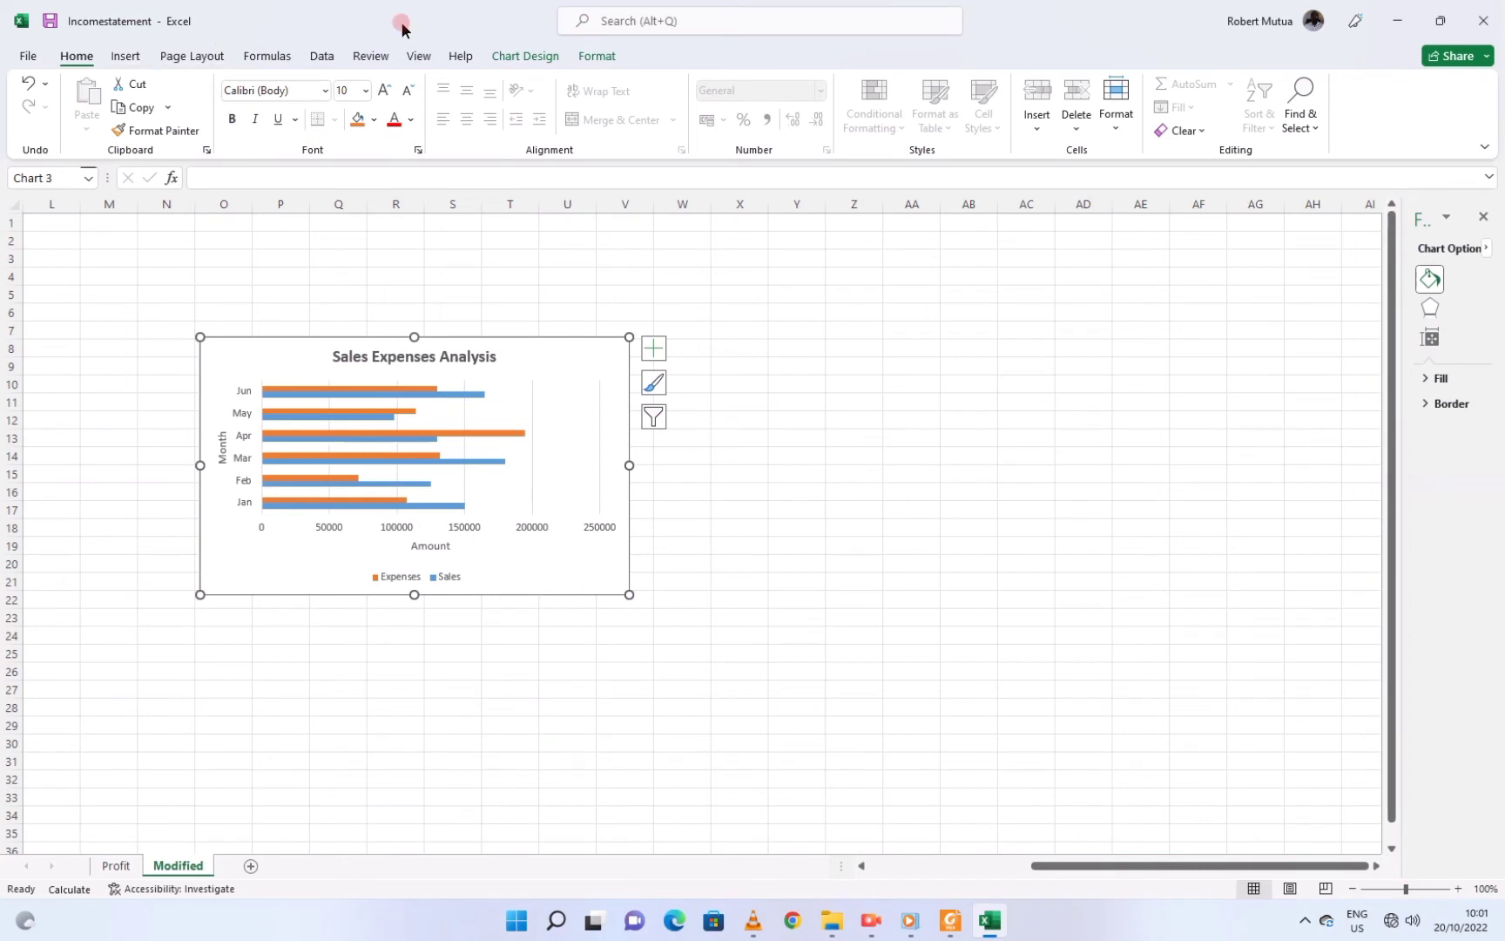
# Try switching rows/columns and several chart styles, settling on the dark charcoal style
pyautogui.click(507, 57)
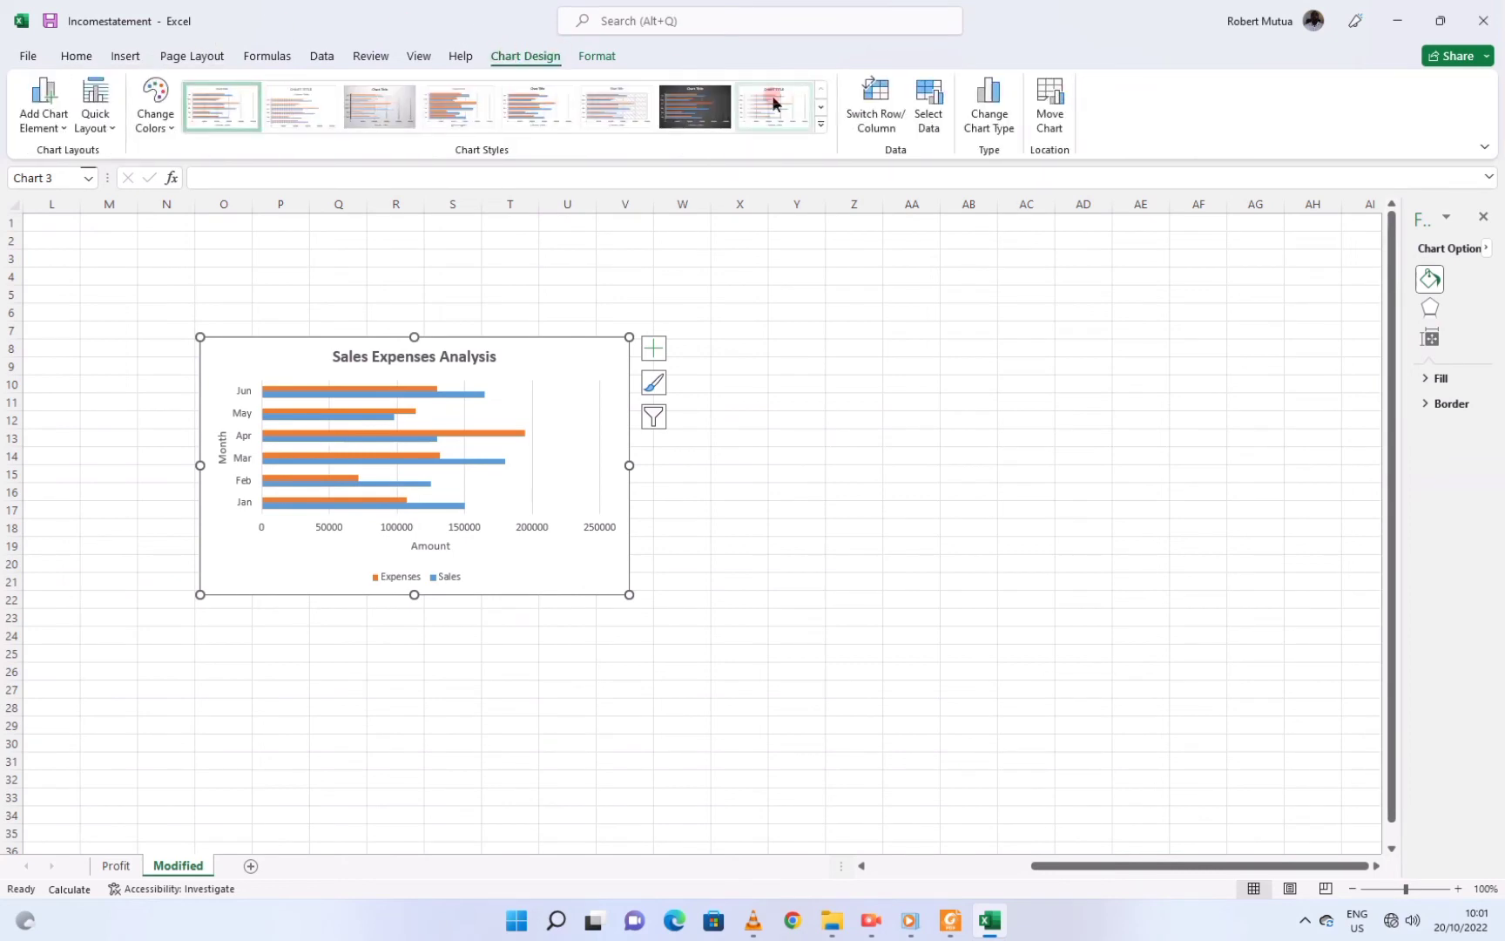
pyautogui.click(866, 89)
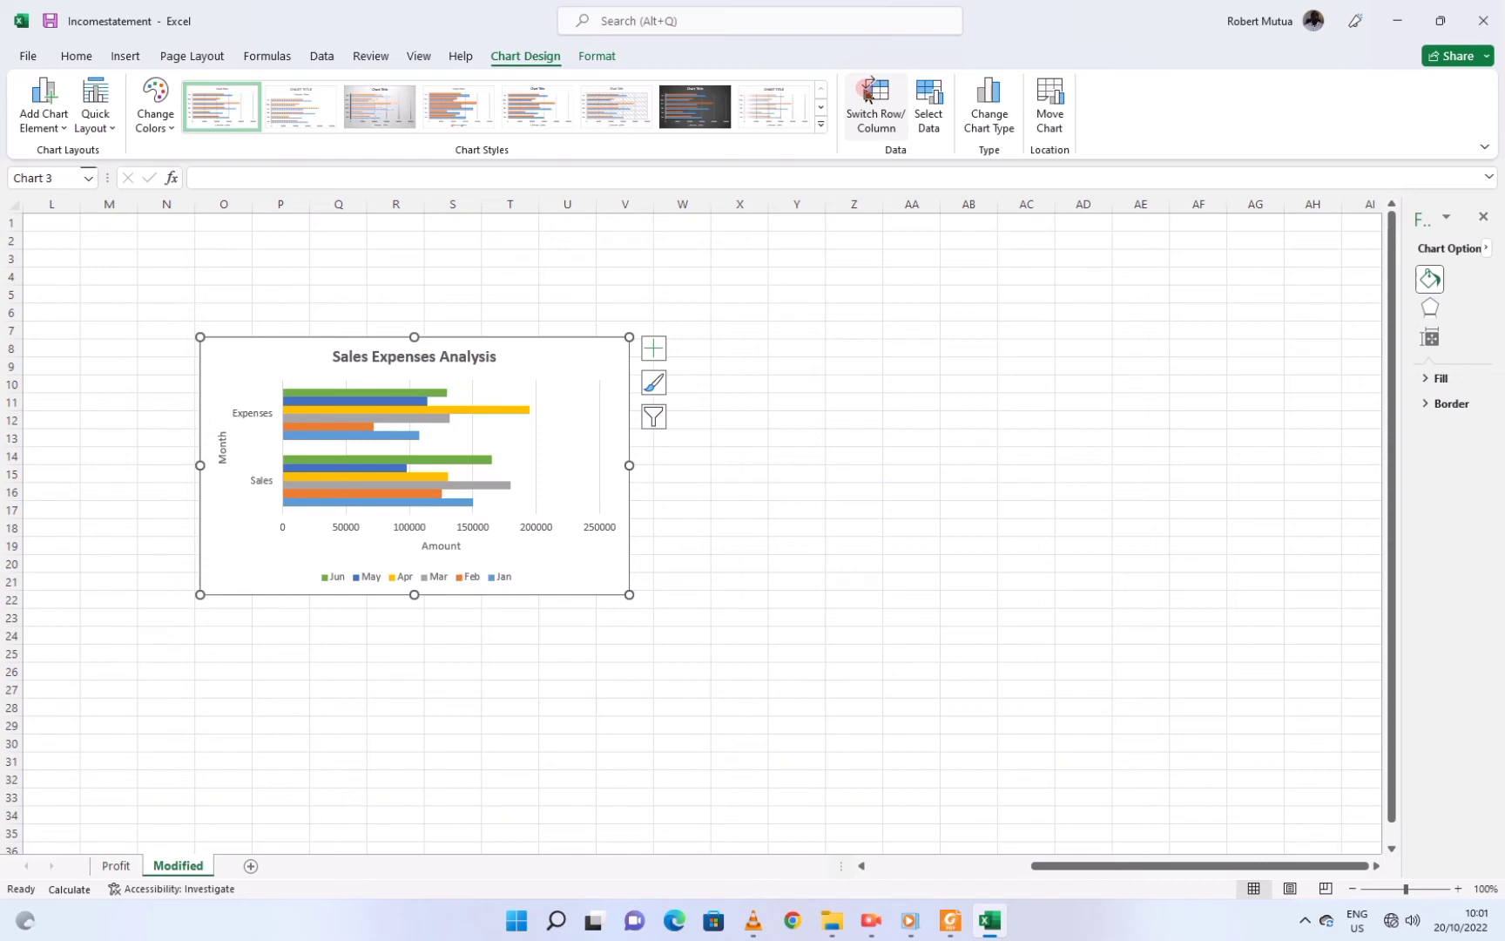
pyautogui.click(867, 93)
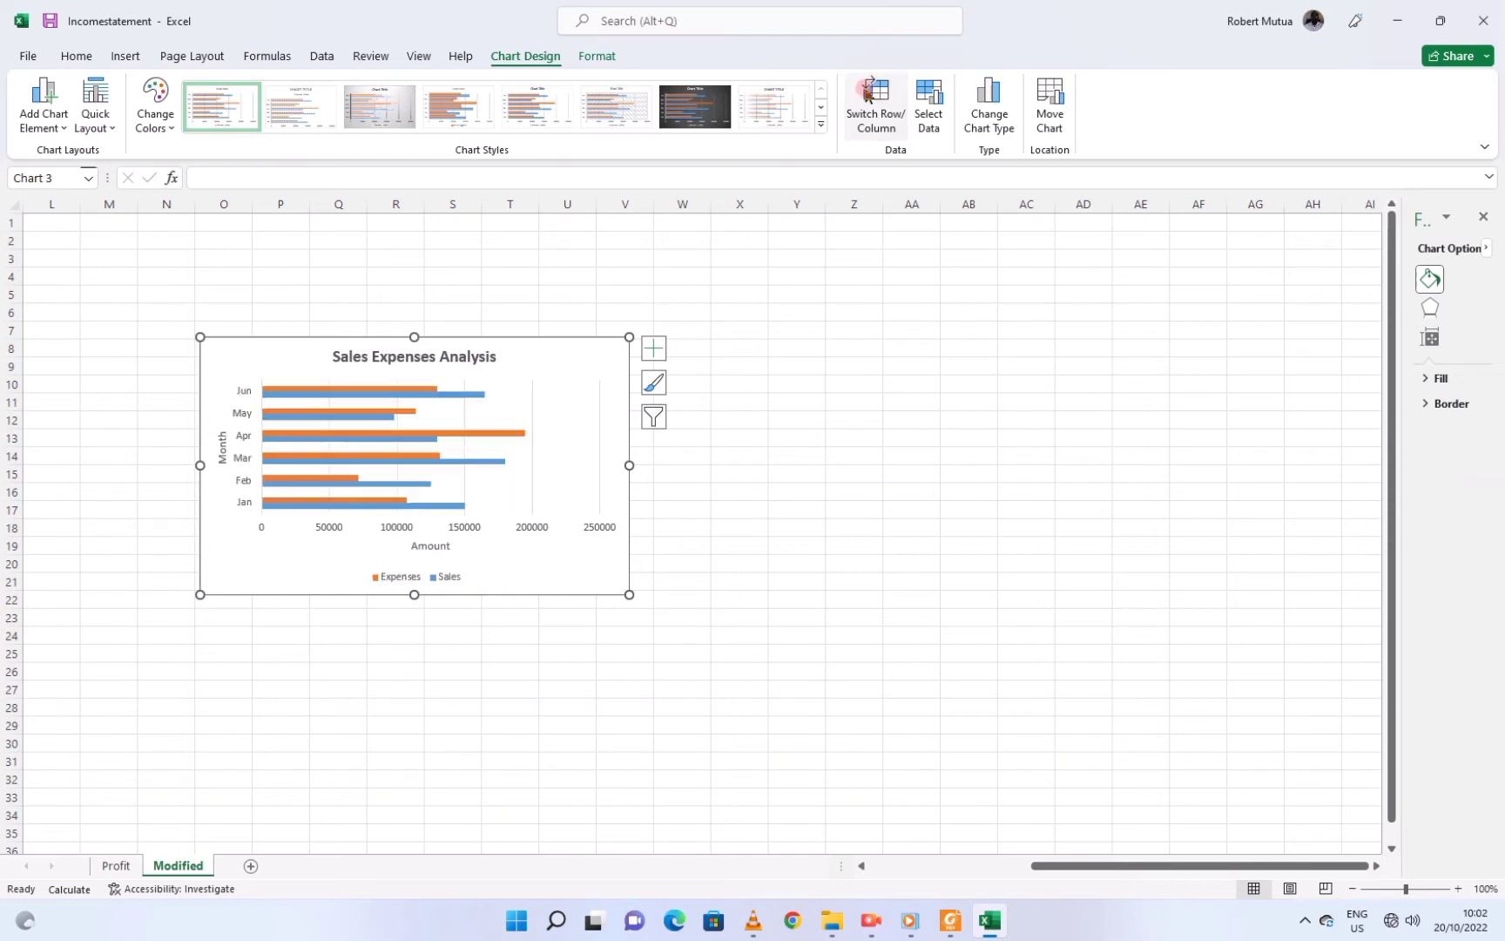
pyautogui.click(969, 131)
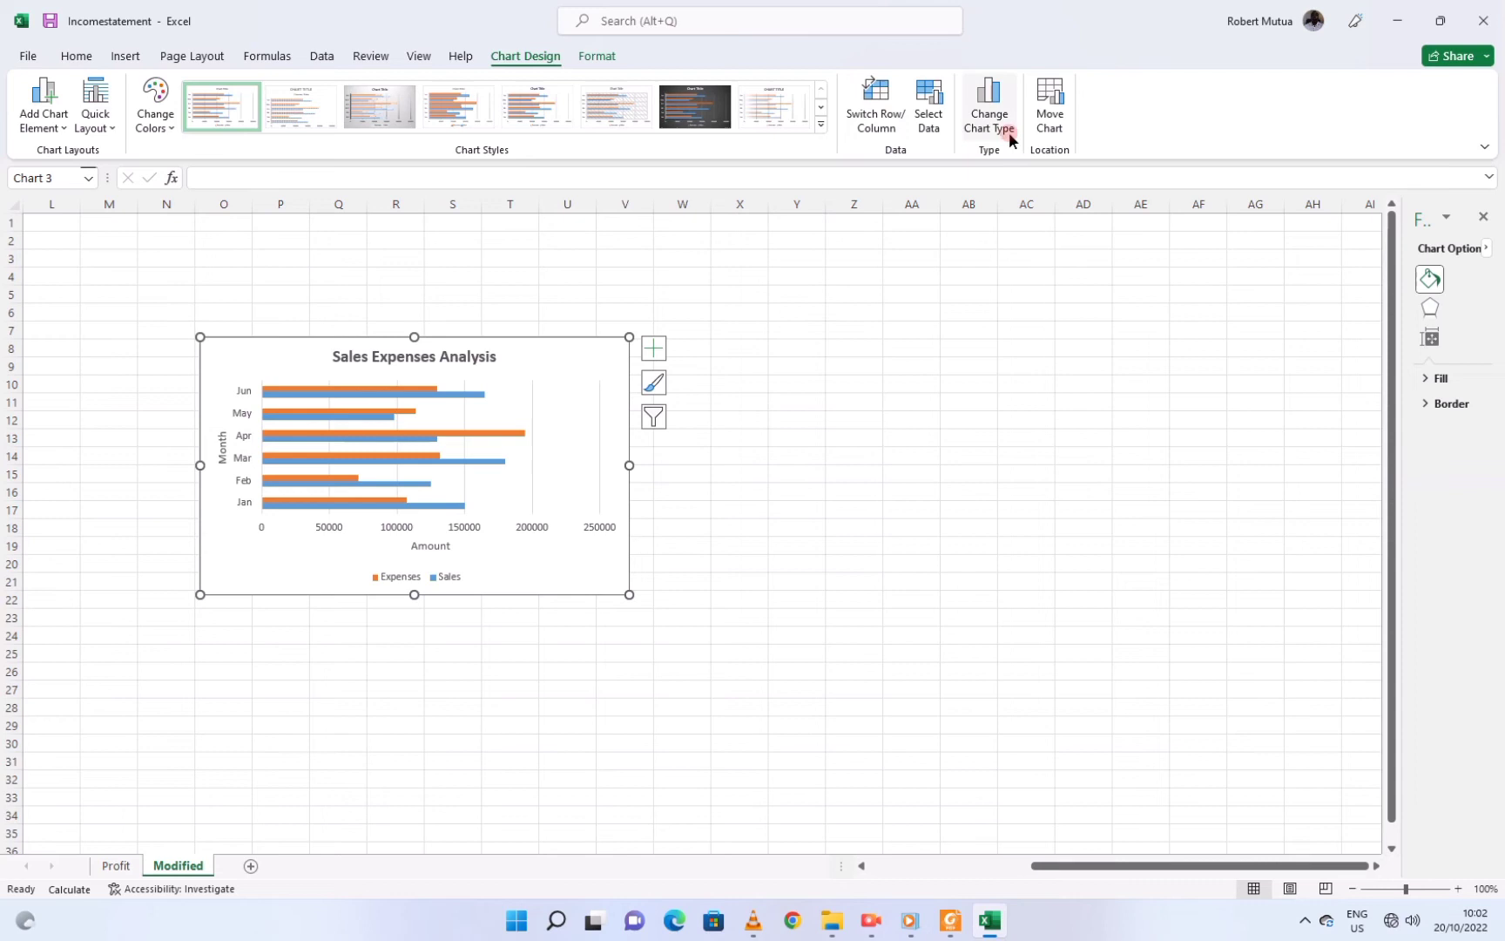
pyautogui.click(435, 102)
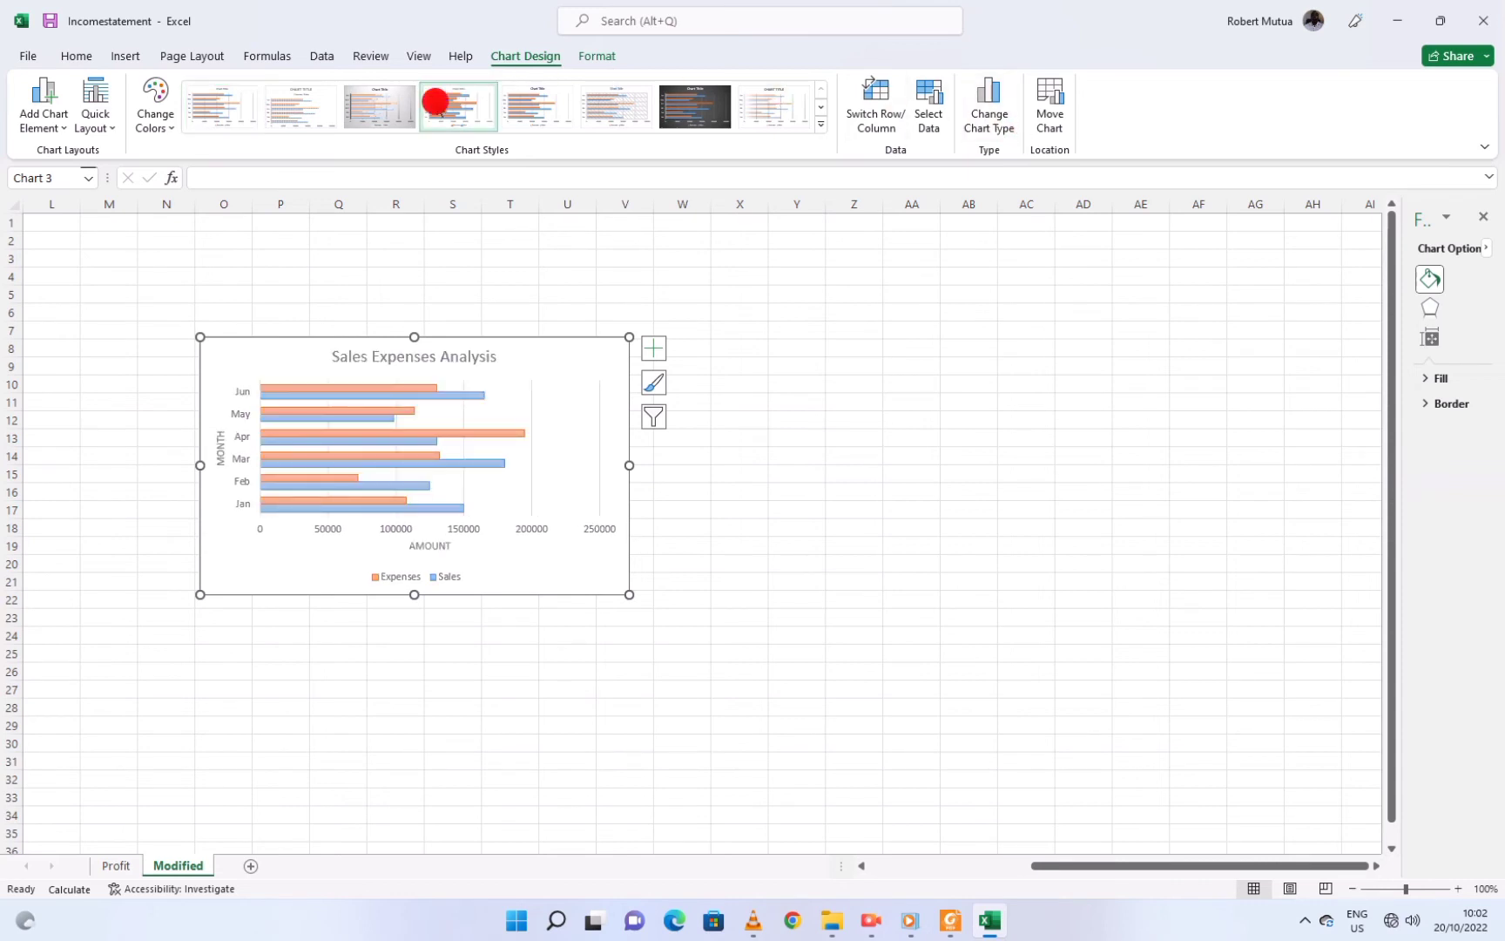
pyautogui.click(620, 105)
pyautogui.click(694, 112)
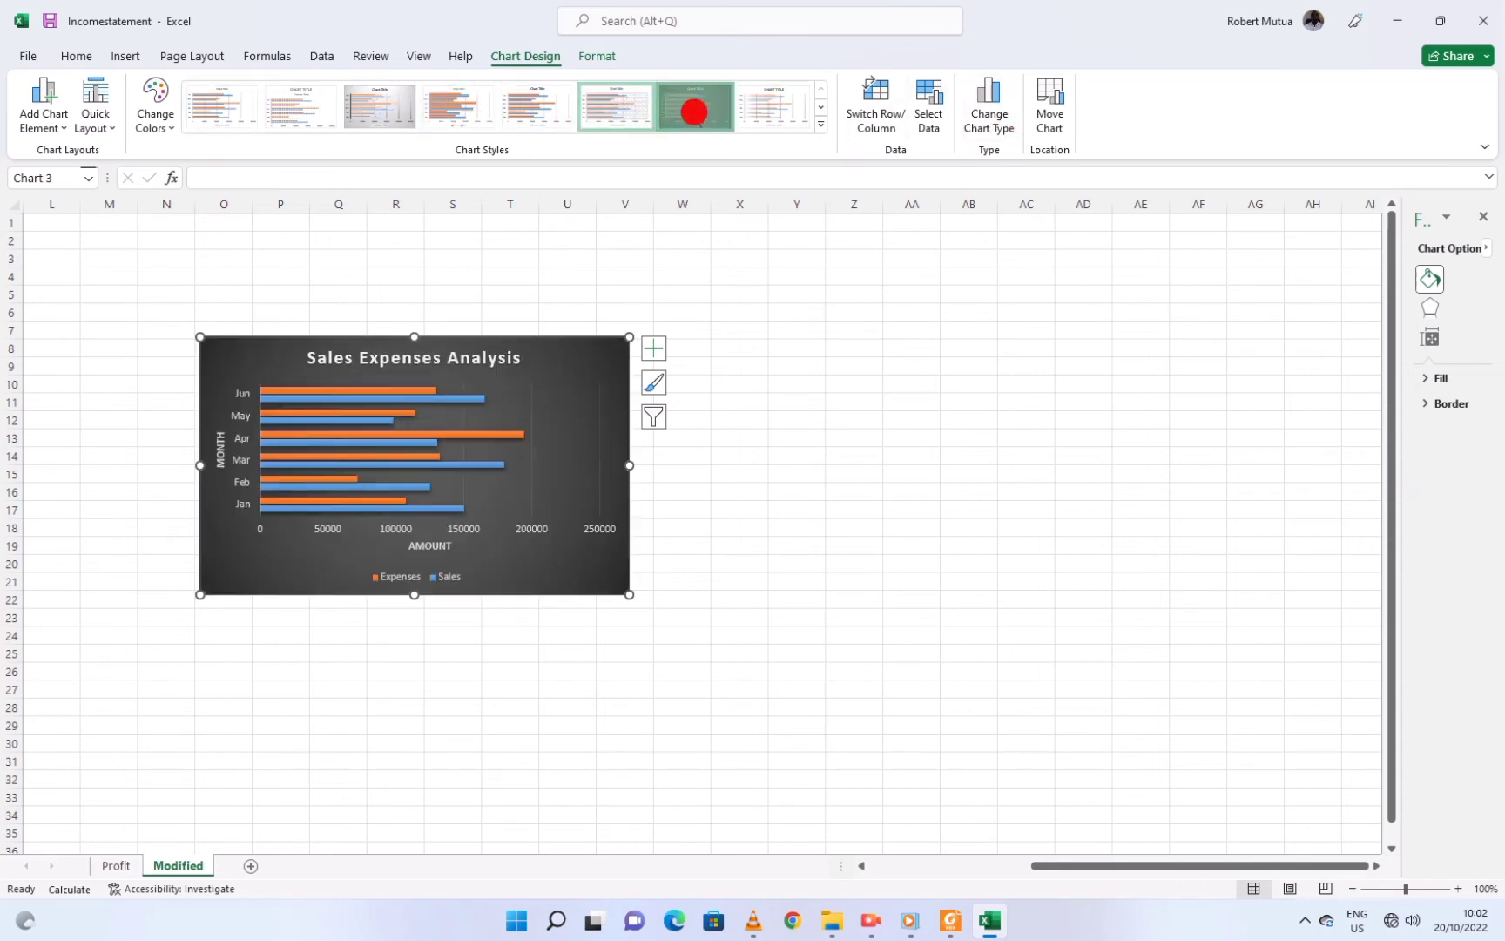
pyautogui.click(599, 518)
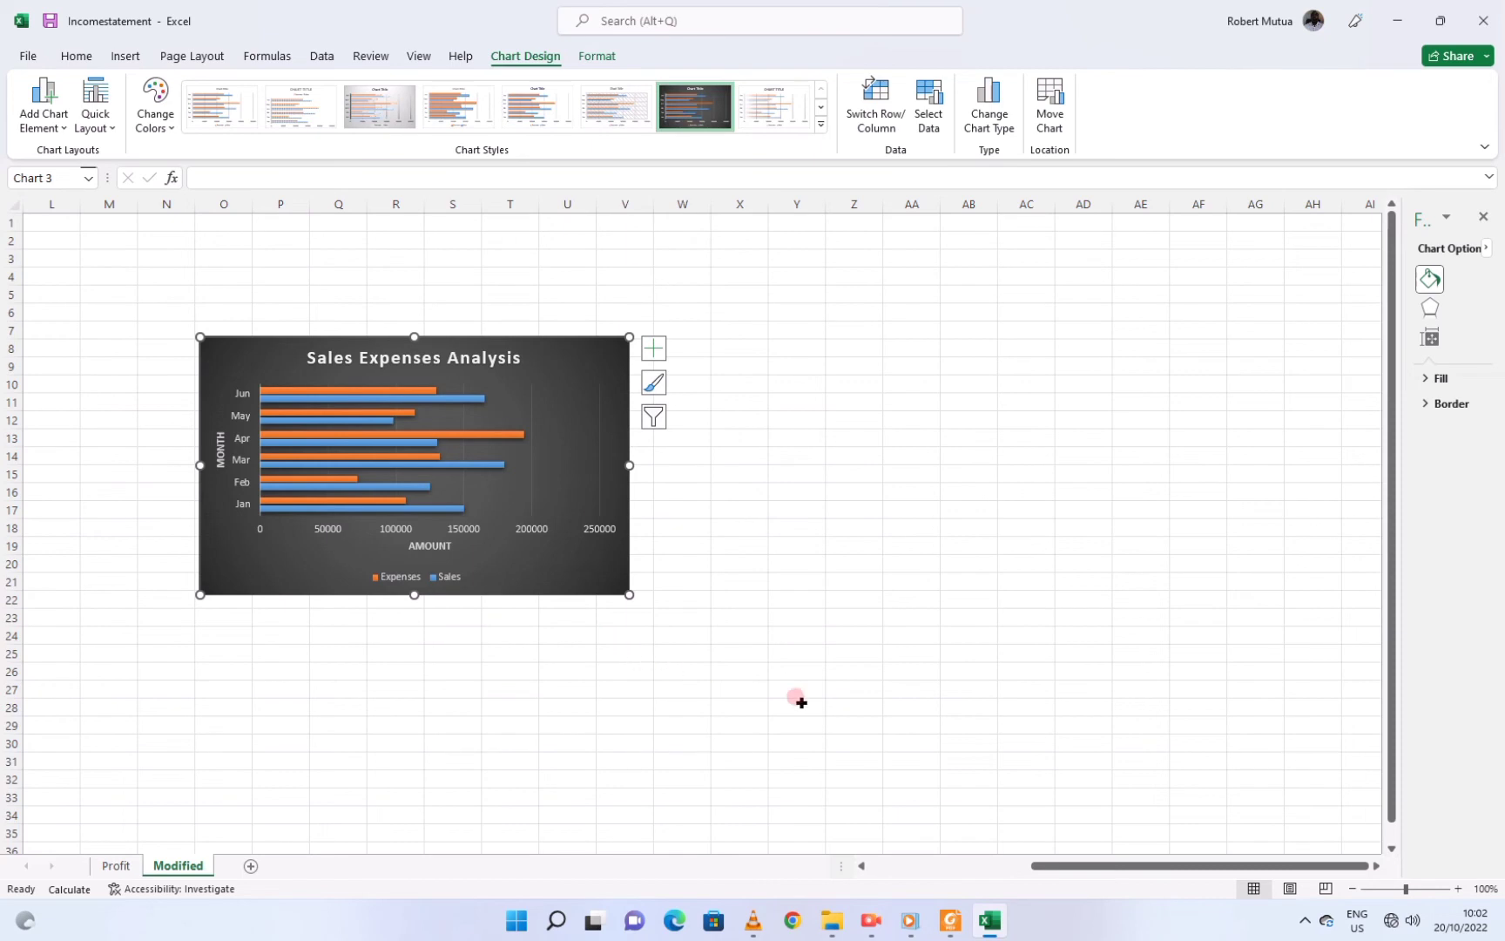
pyautogui.click(950, 920)
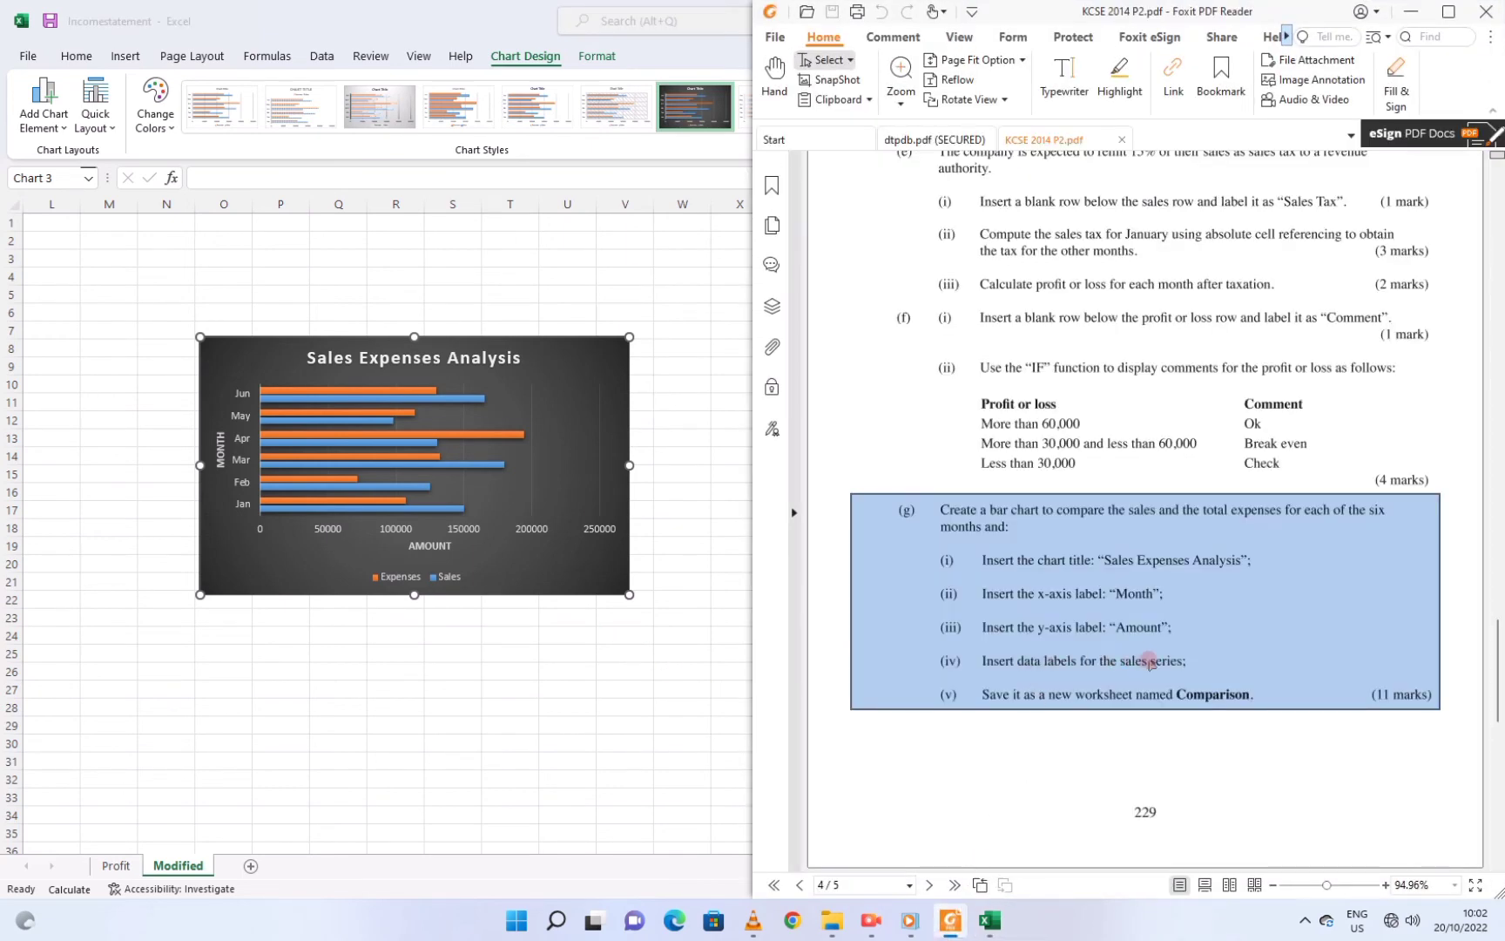
# Turn on data labels so each Sales and Expenses bar shows its value
pyautogui.click(592, 362)
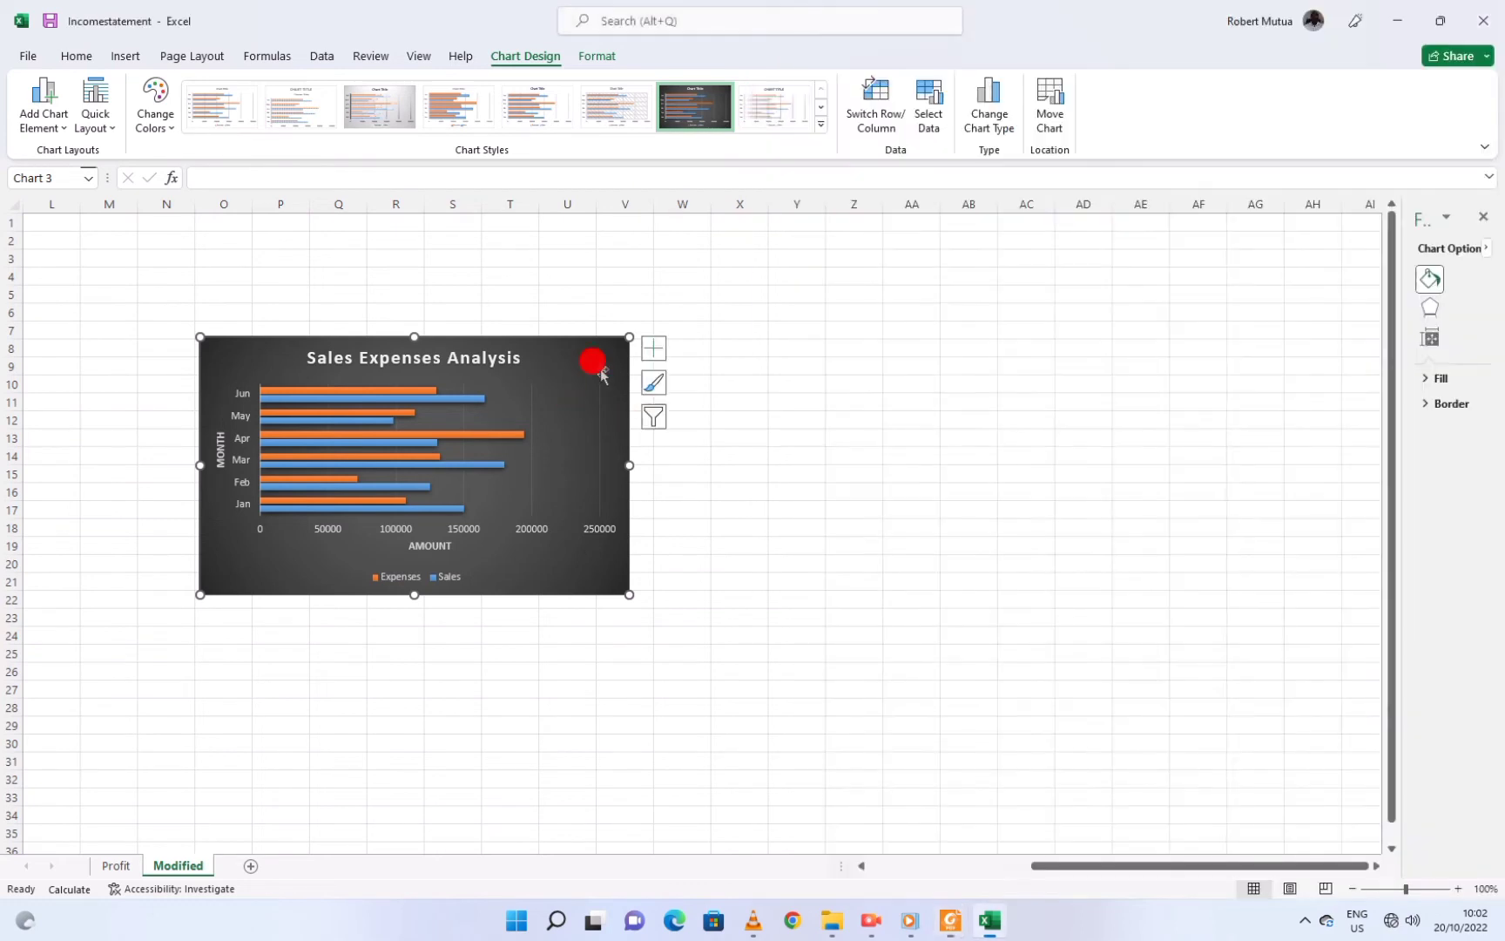
pyautogui.click(653, 348)
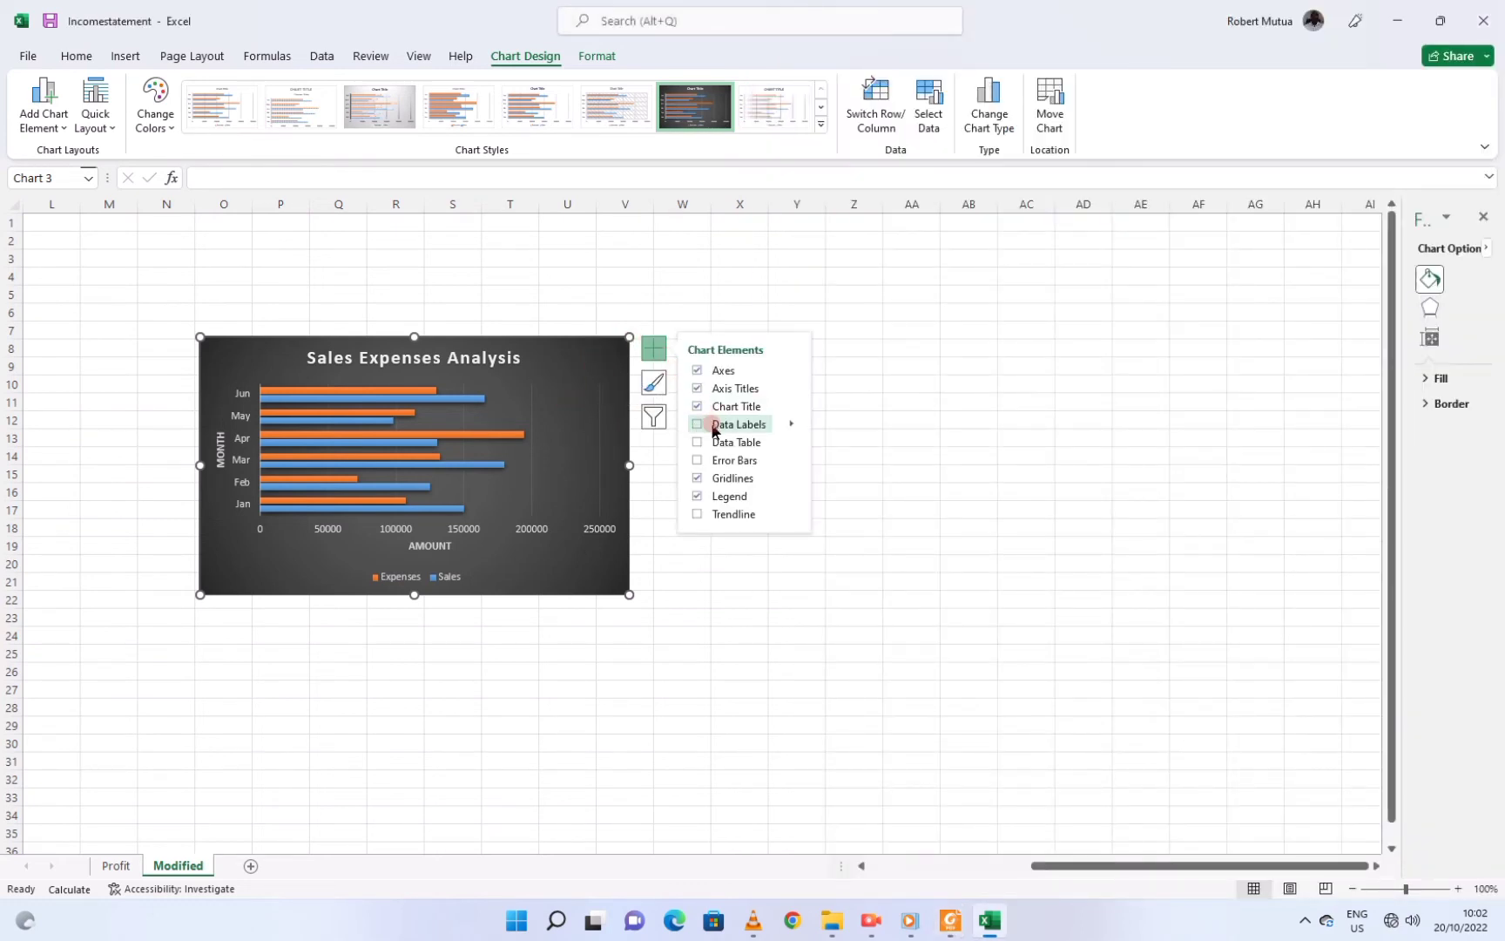
pyautogui.click(791, 424)
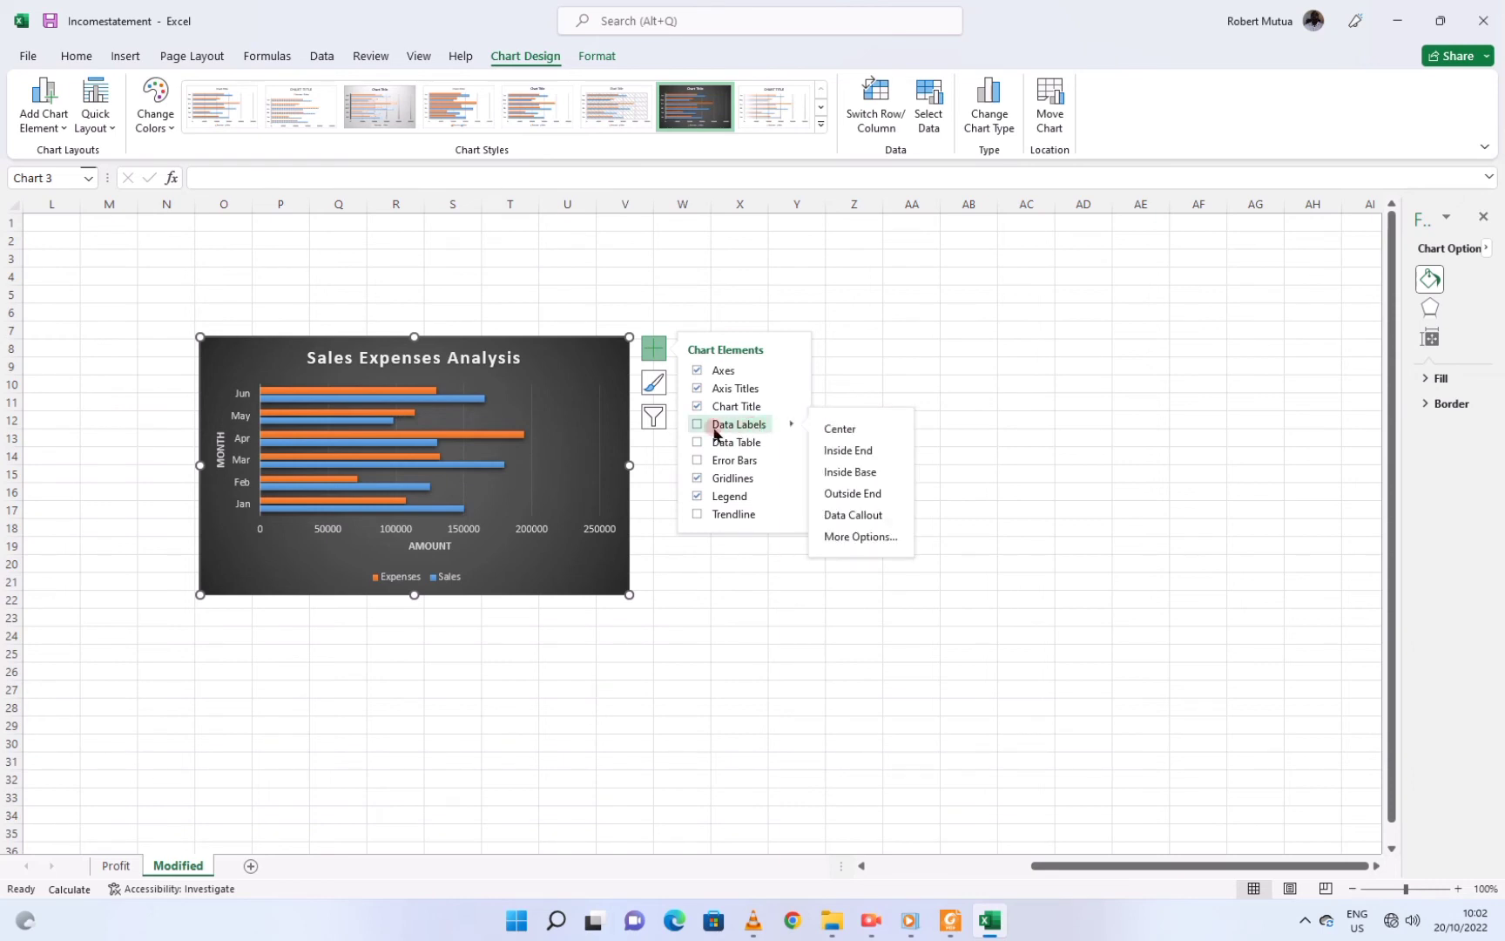
pyautogui.click(692, 426)
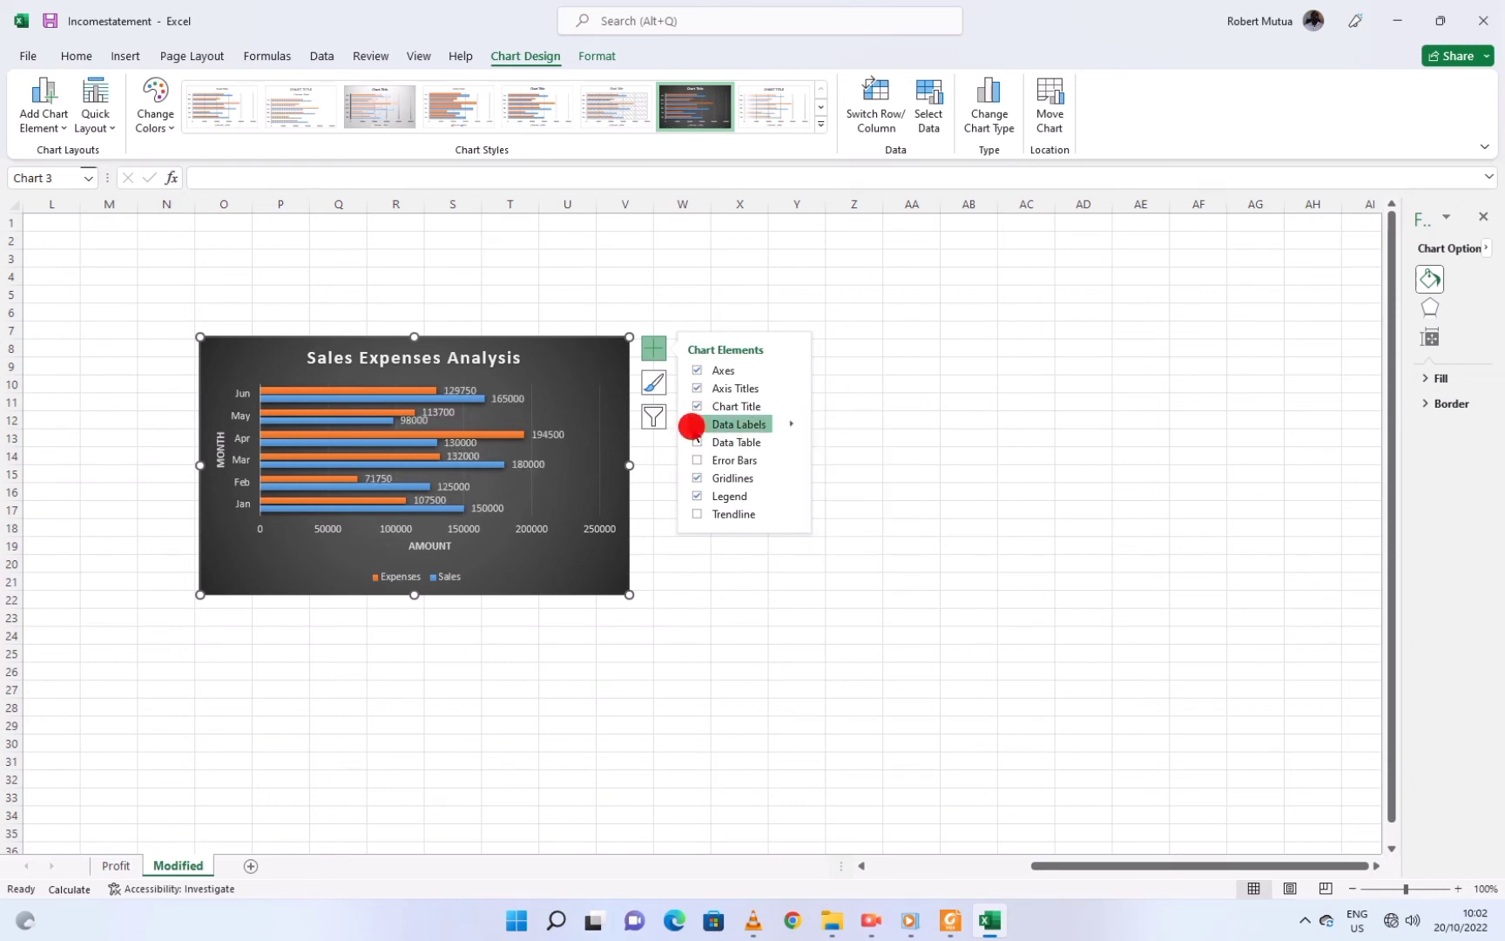
pyautogui.click(948, 925)
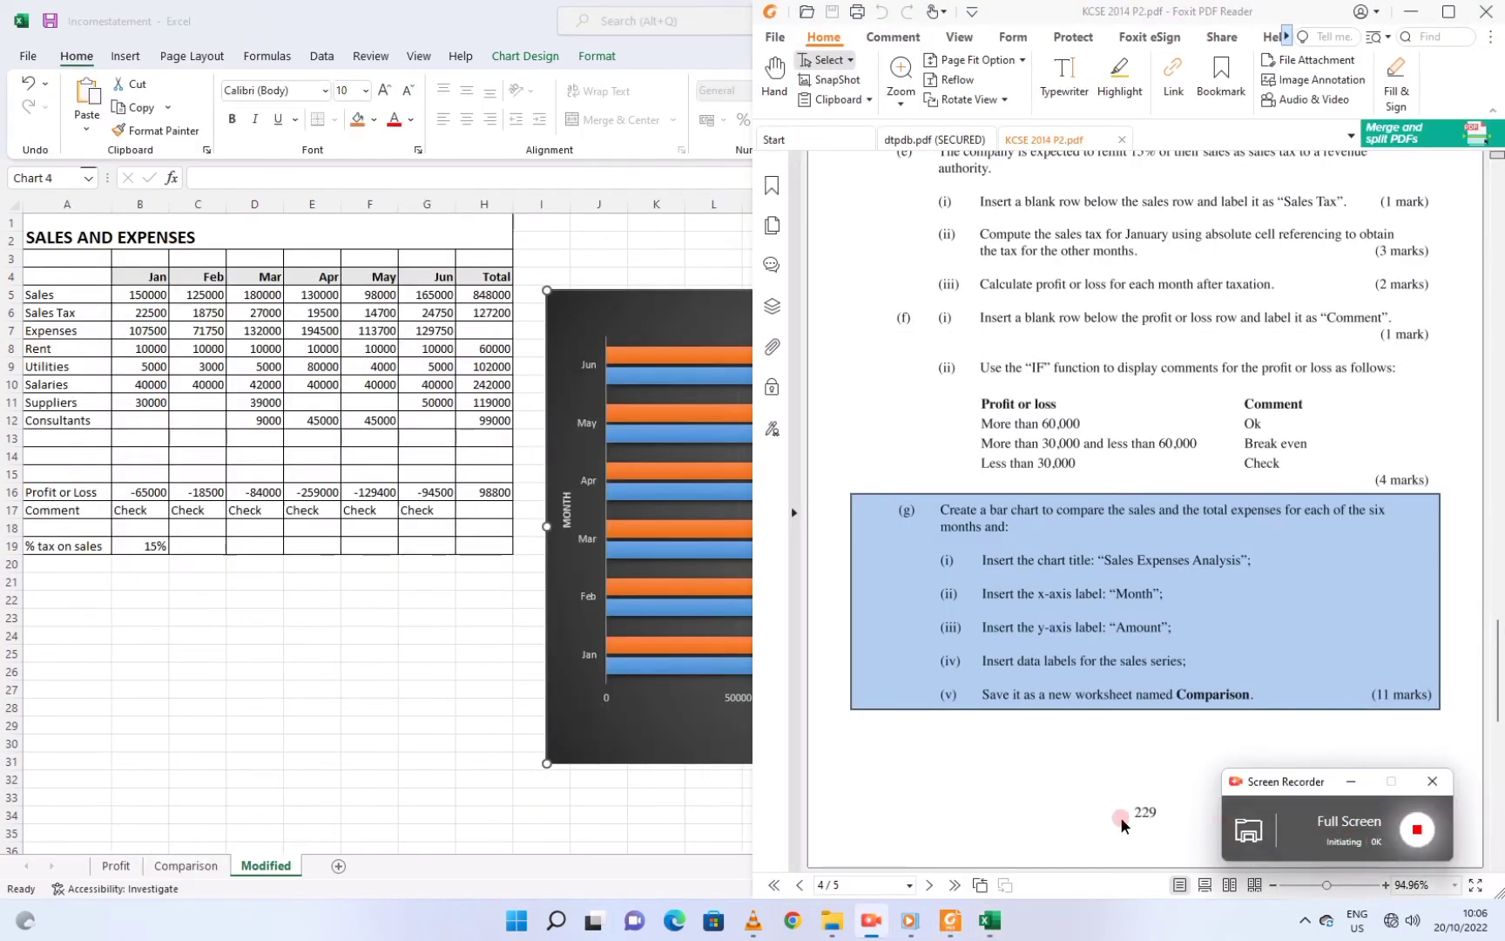
# Reread question (g) in the paper, then reselect the chart in Excel and show Chart Design
pyautogui.click(973, 741)
pyautogui.click(978, 690)
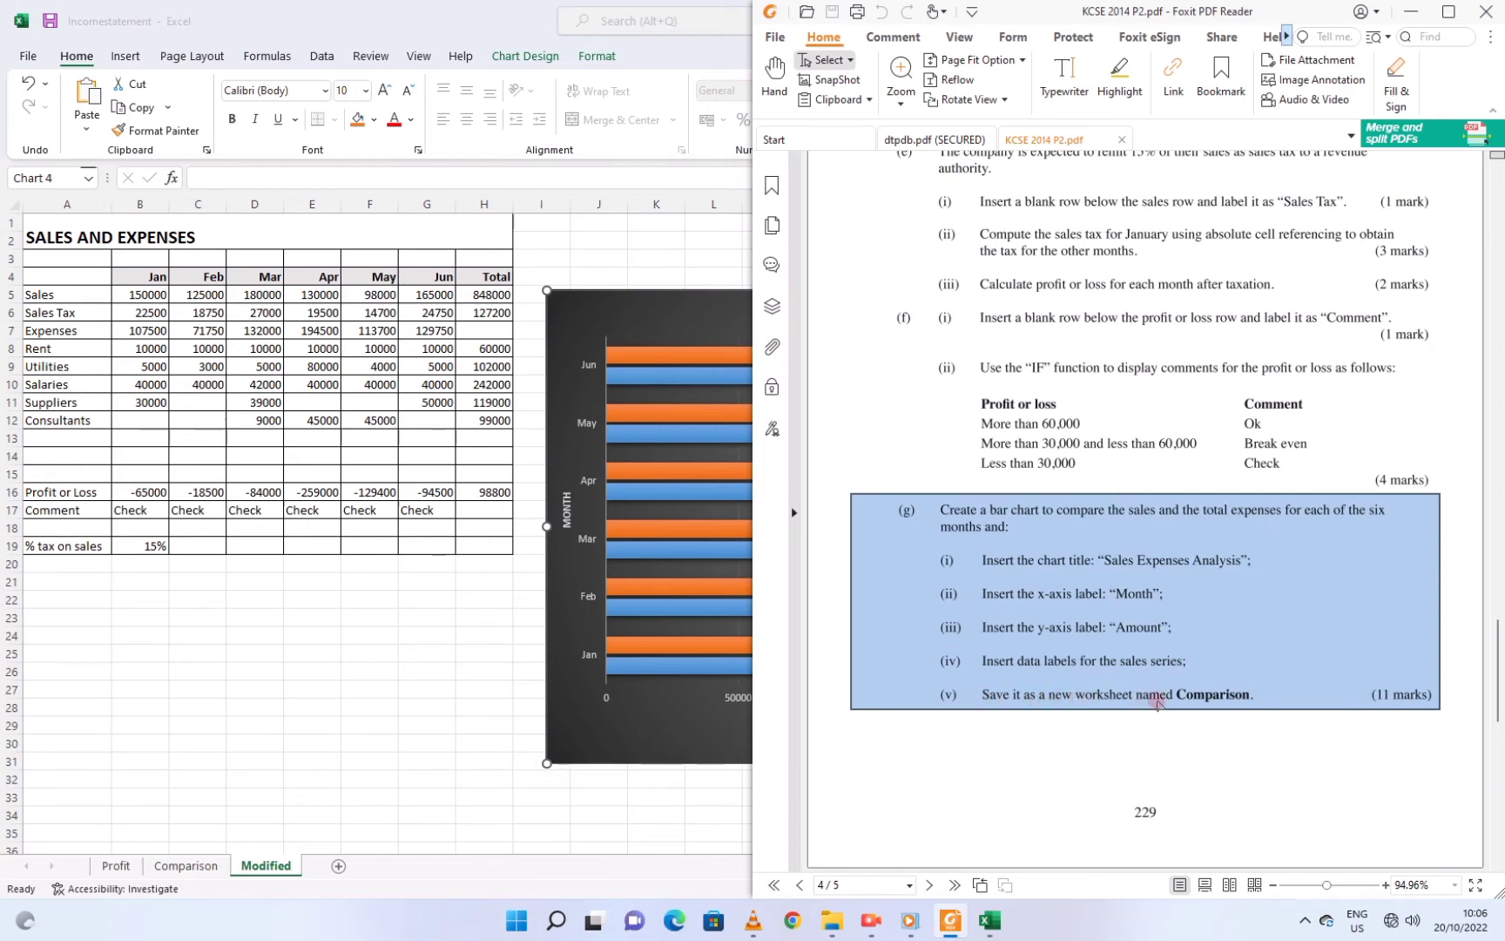
pyautogui.click(561, 660)
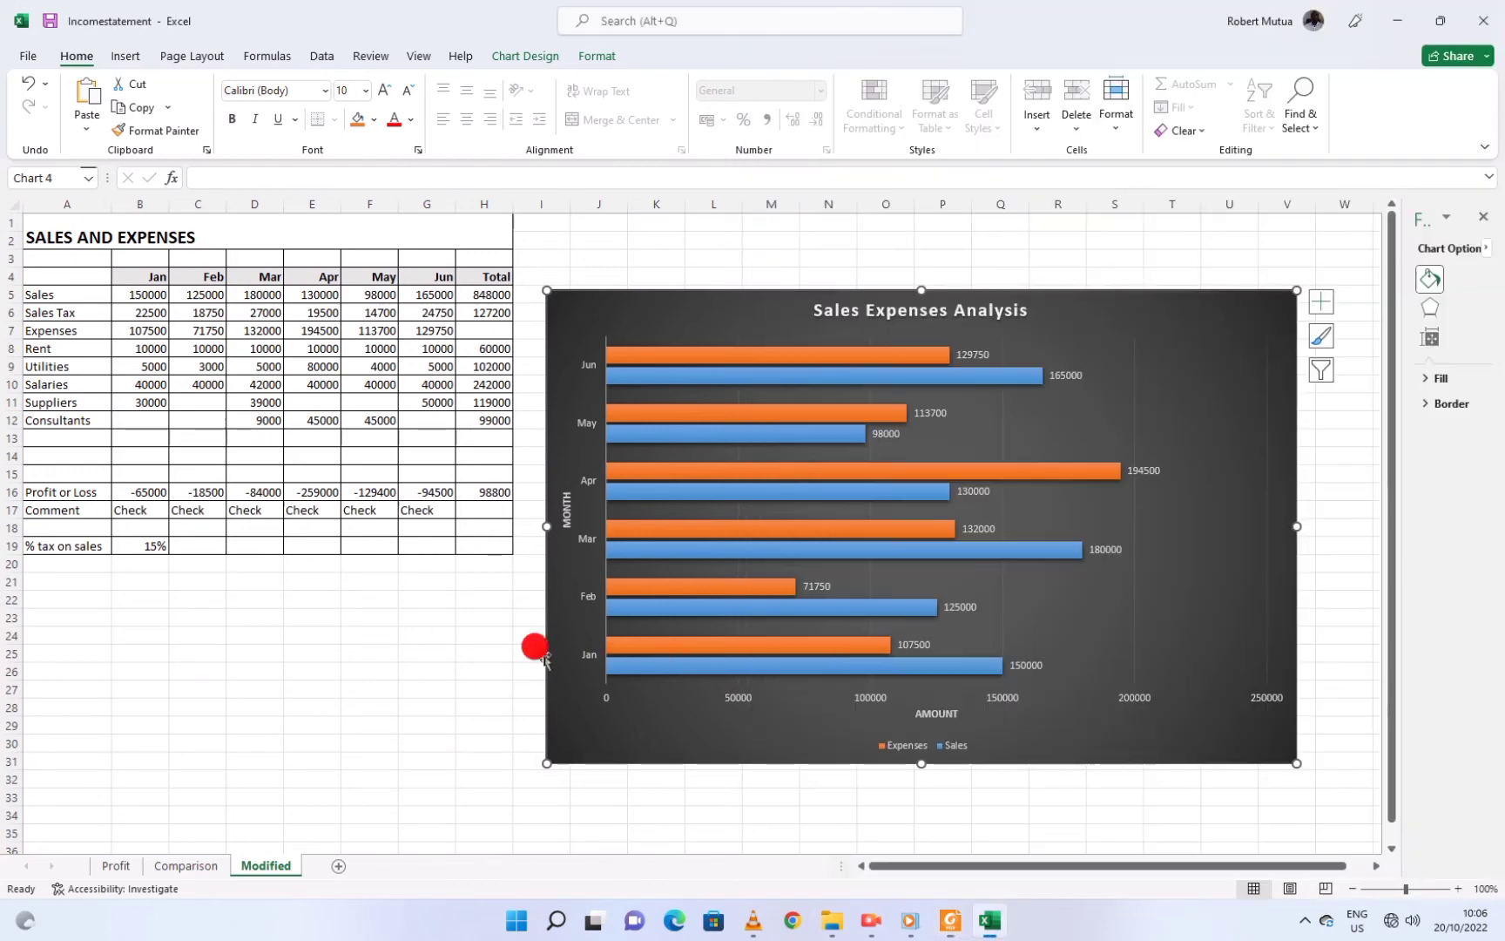
pyautogui.click(447, 689)
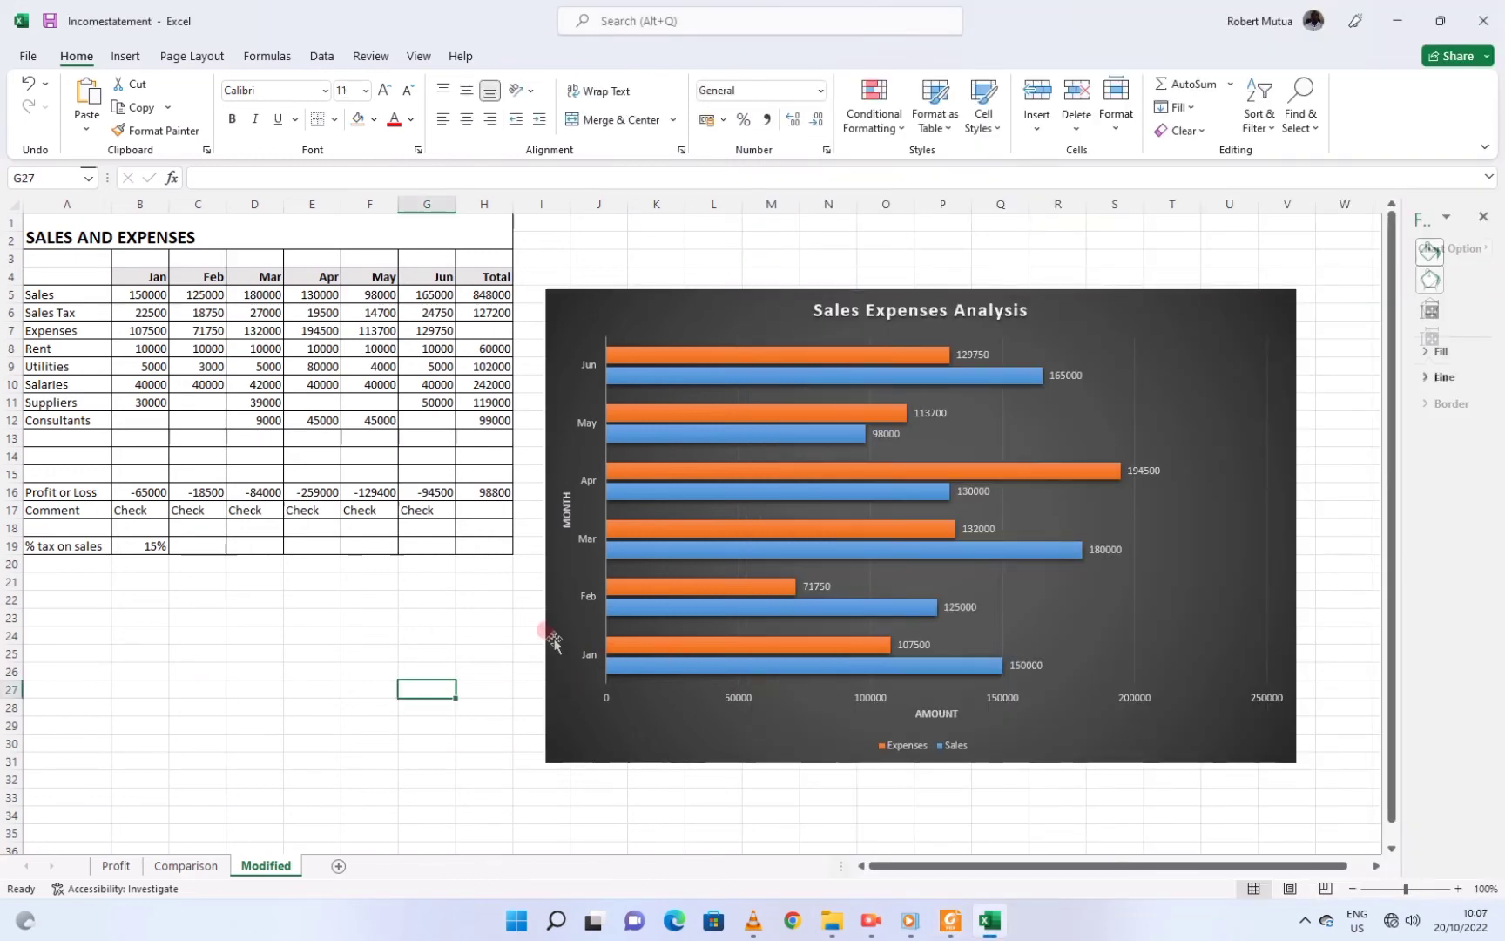
pyautogui.click(641, 296)
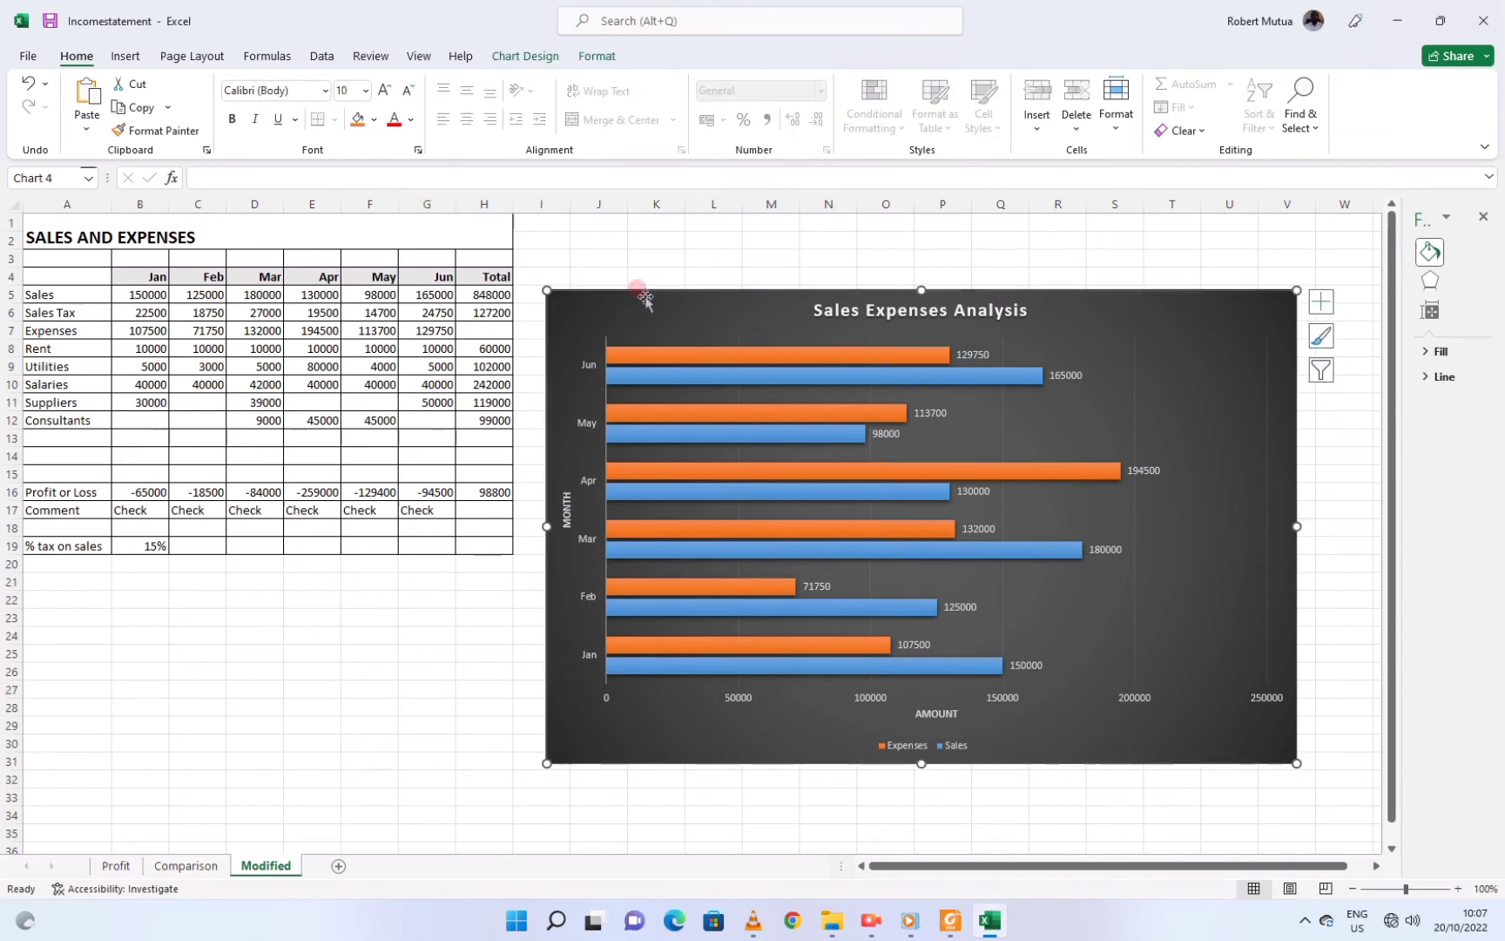
pyautogui.click(525, 57)
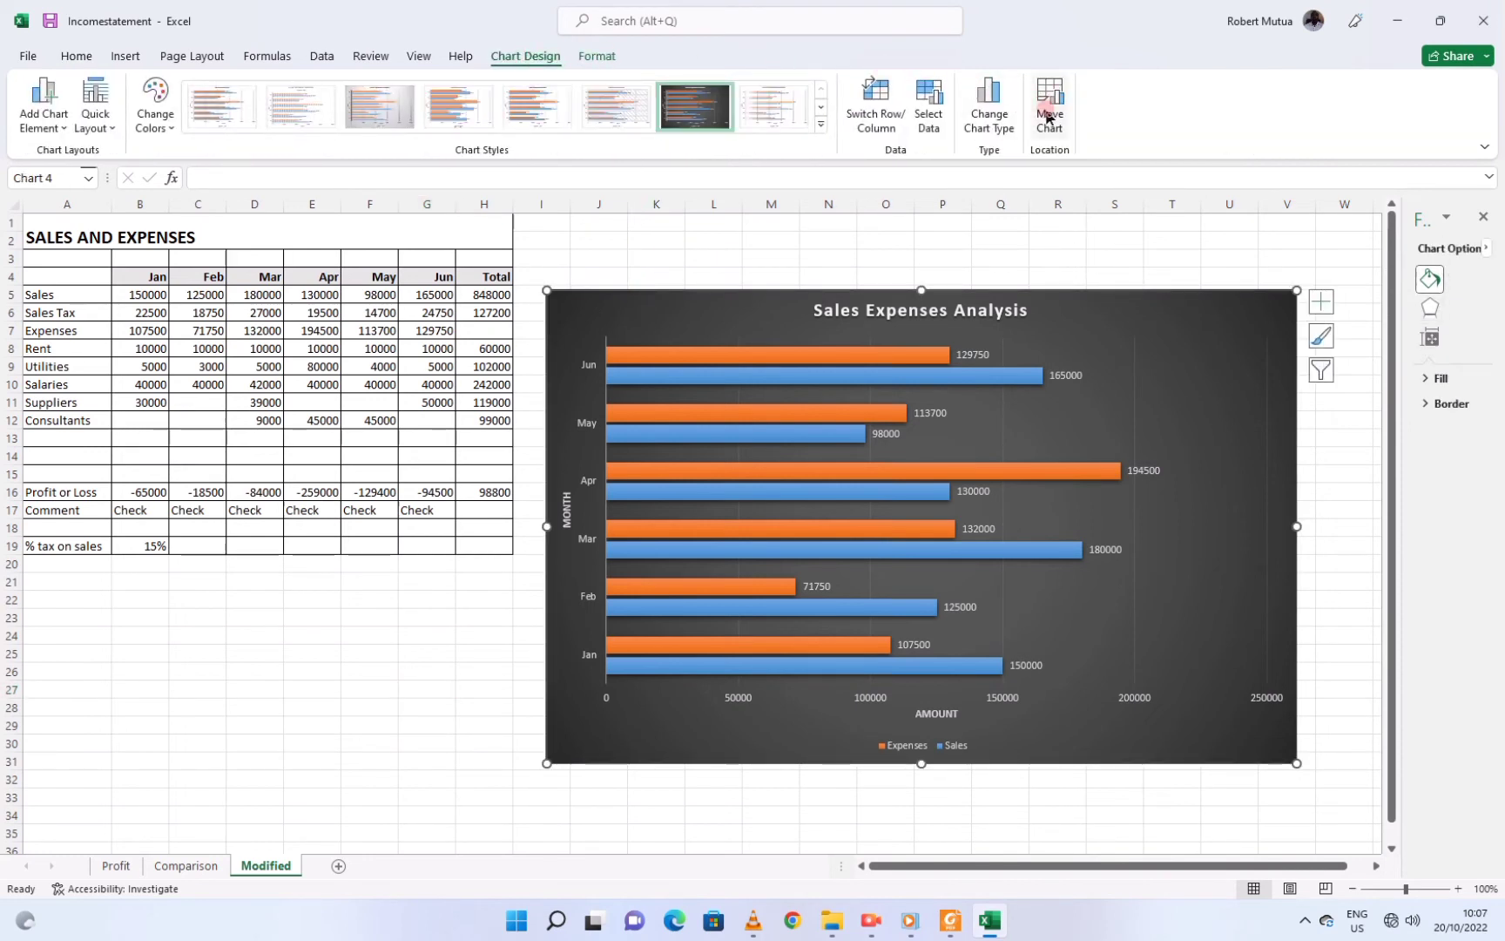
# Use Move Chart to send the chart to the Comparison sheet, embedding it in the existing sheet
pyautogui.click(1048, 117)
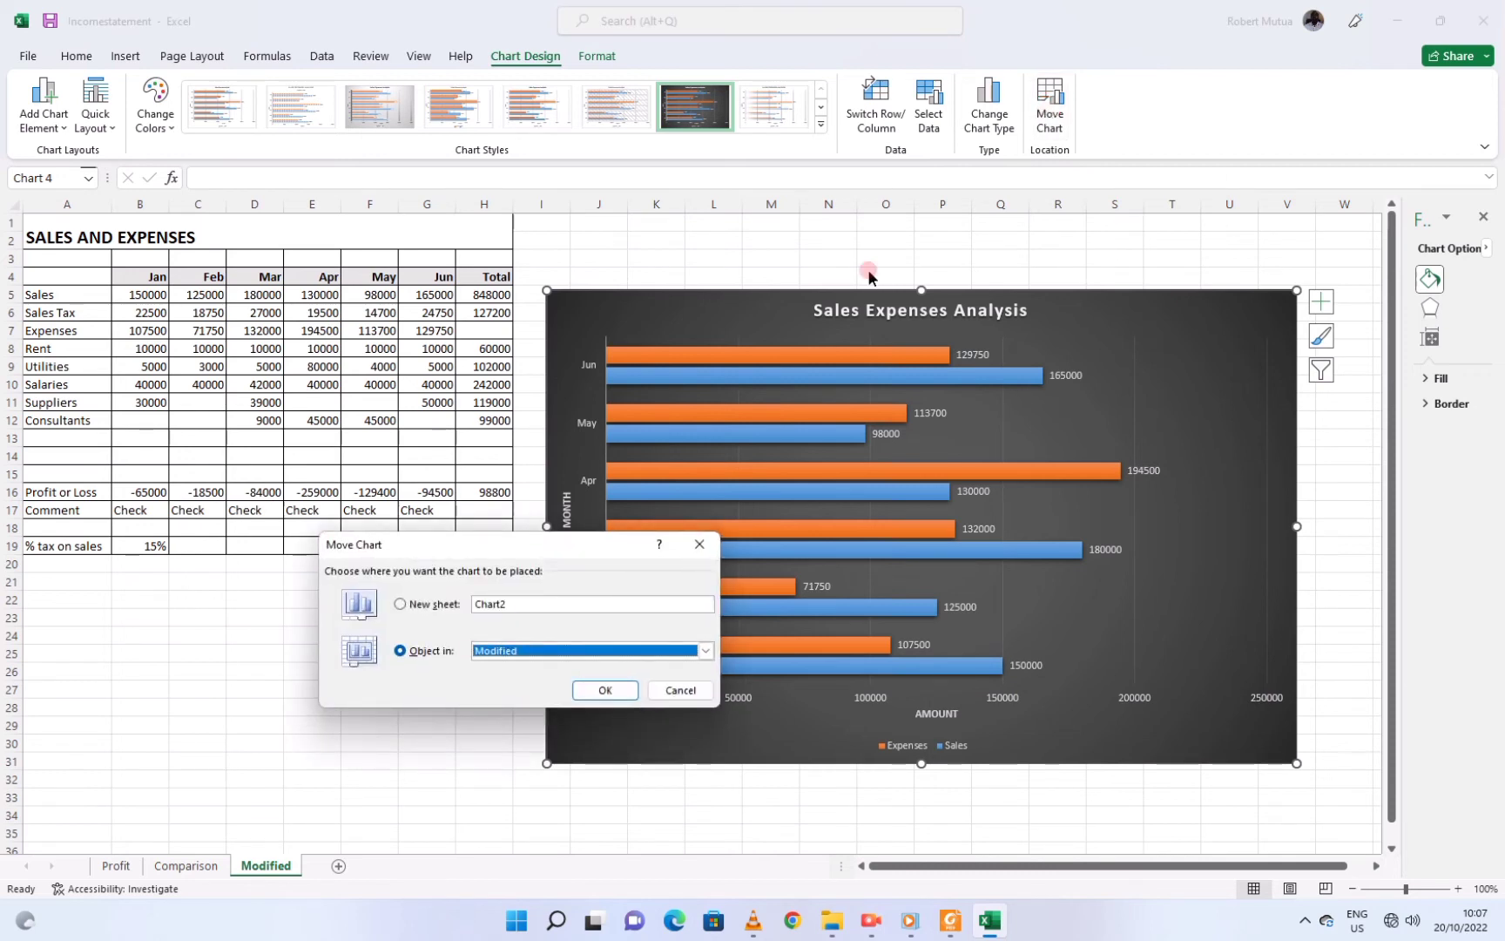
pyautogui.click(403, 604)
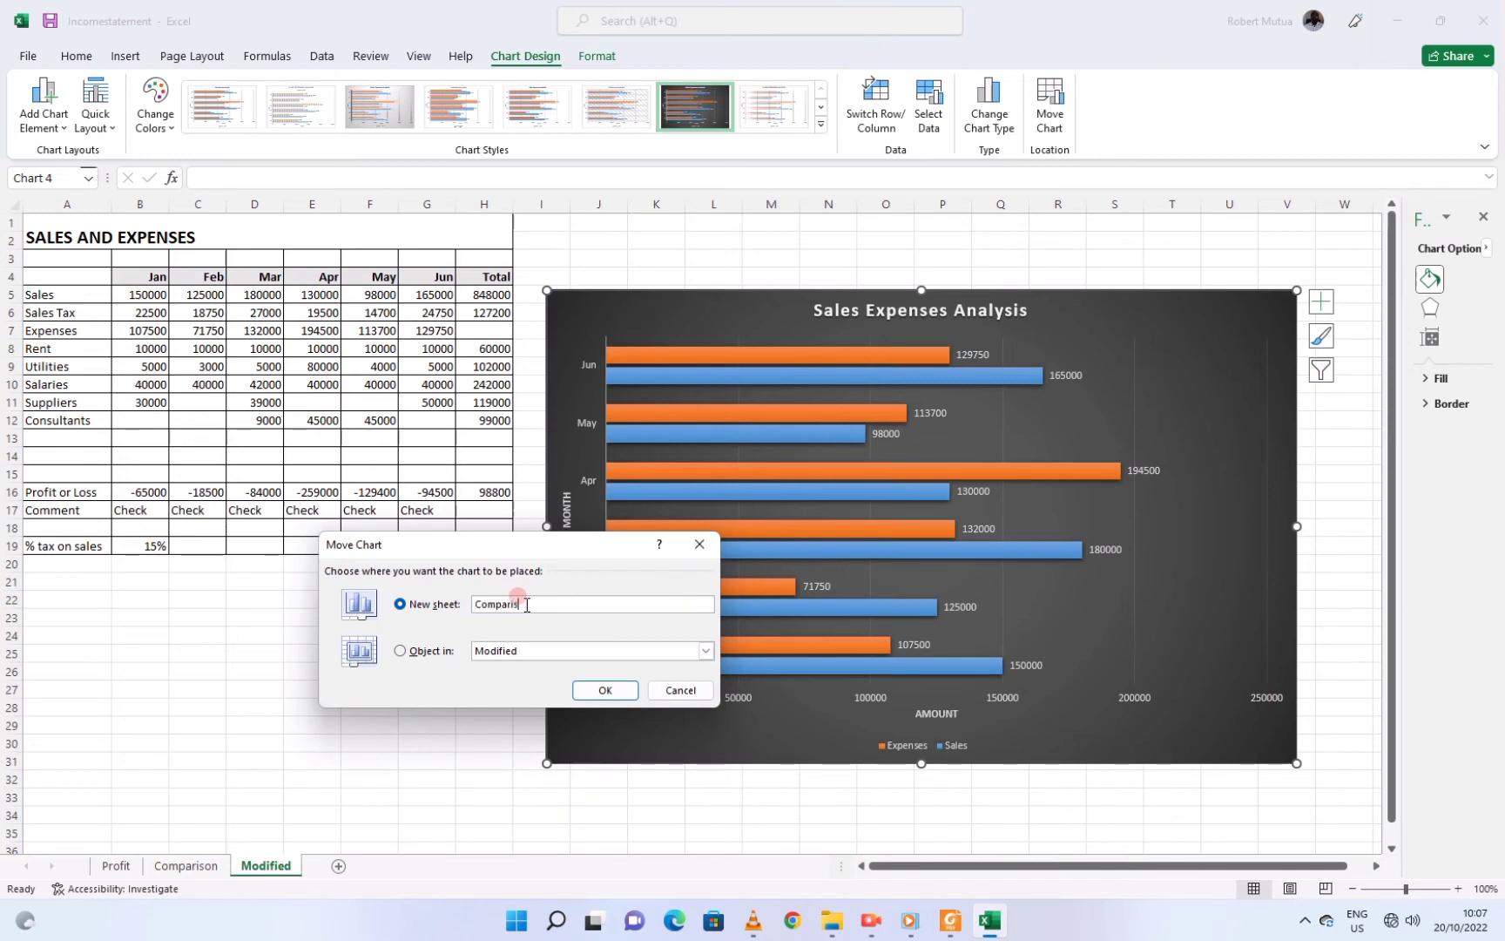
pyautogui.click(592, 690)
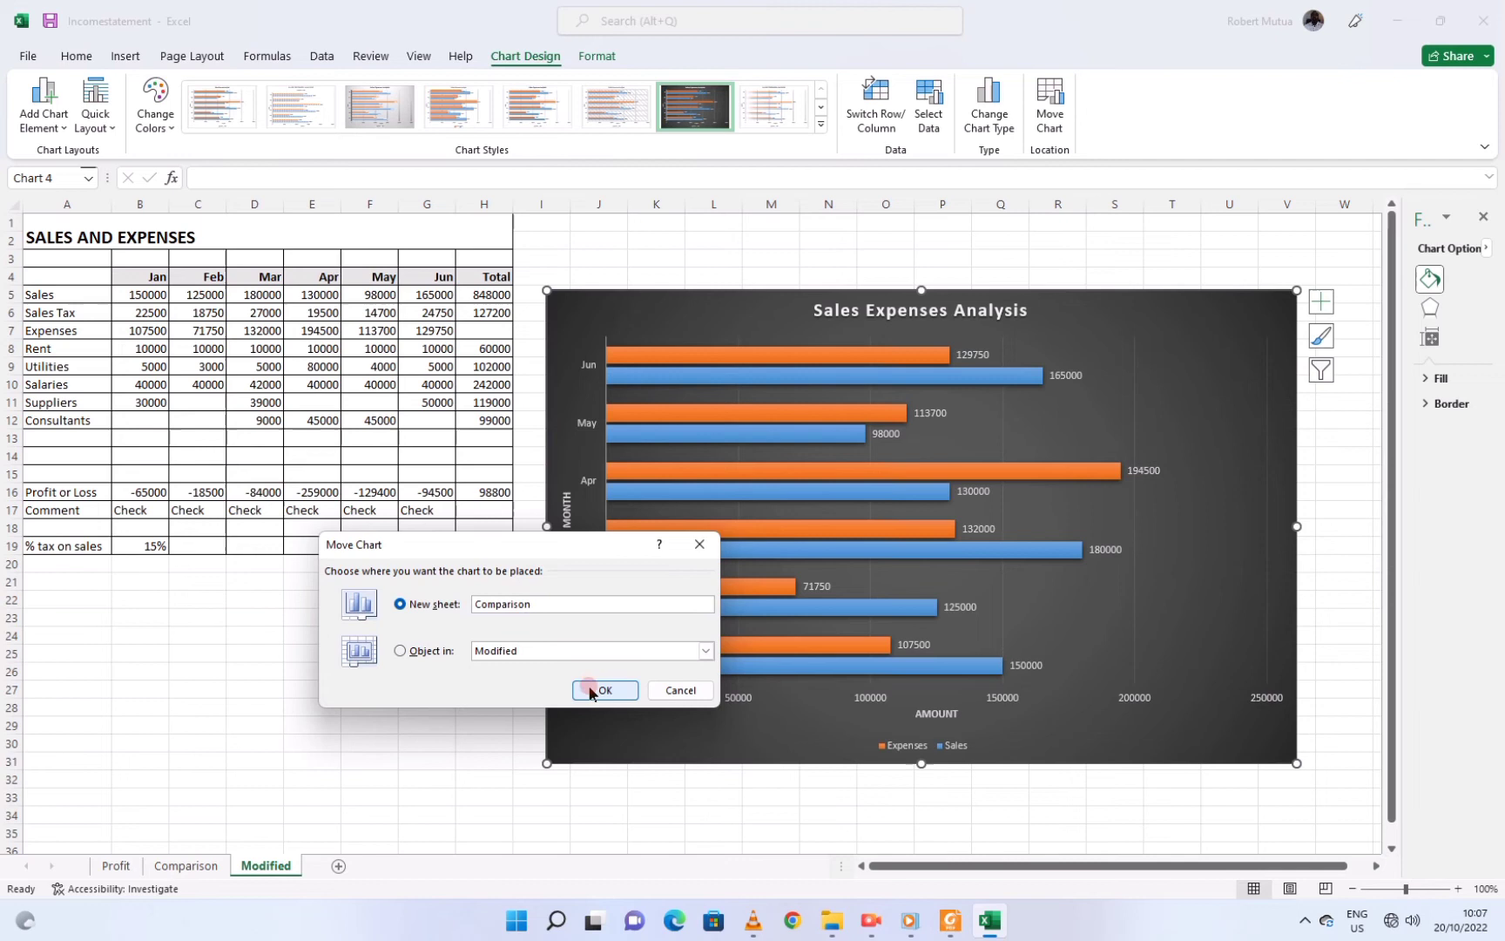
pyautogui.click(713, 509)
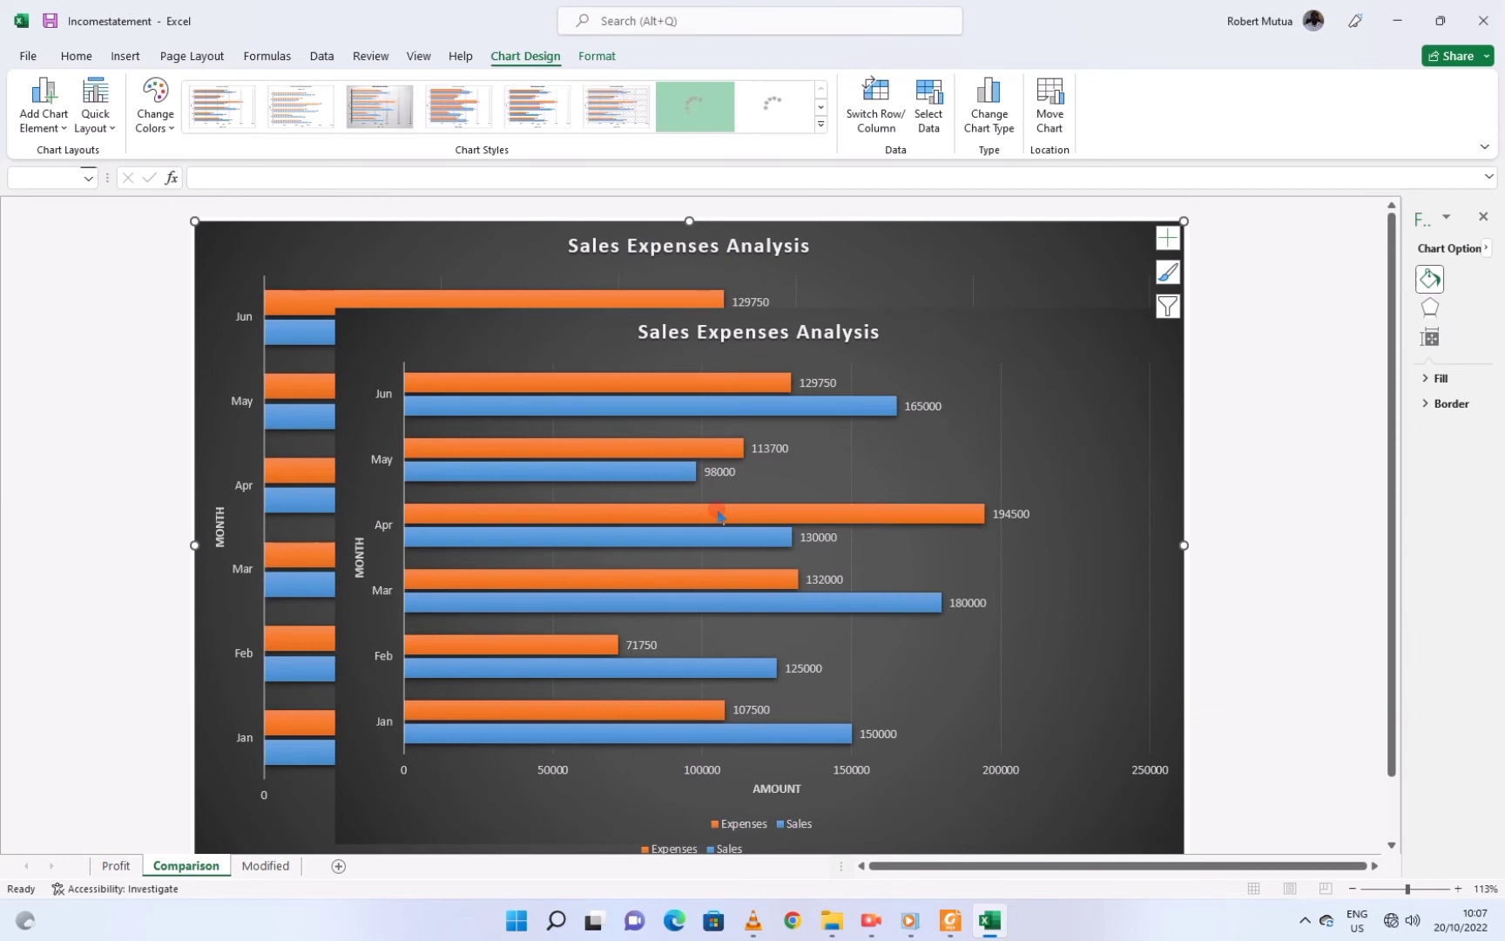
pyautogui.click(438, 771)
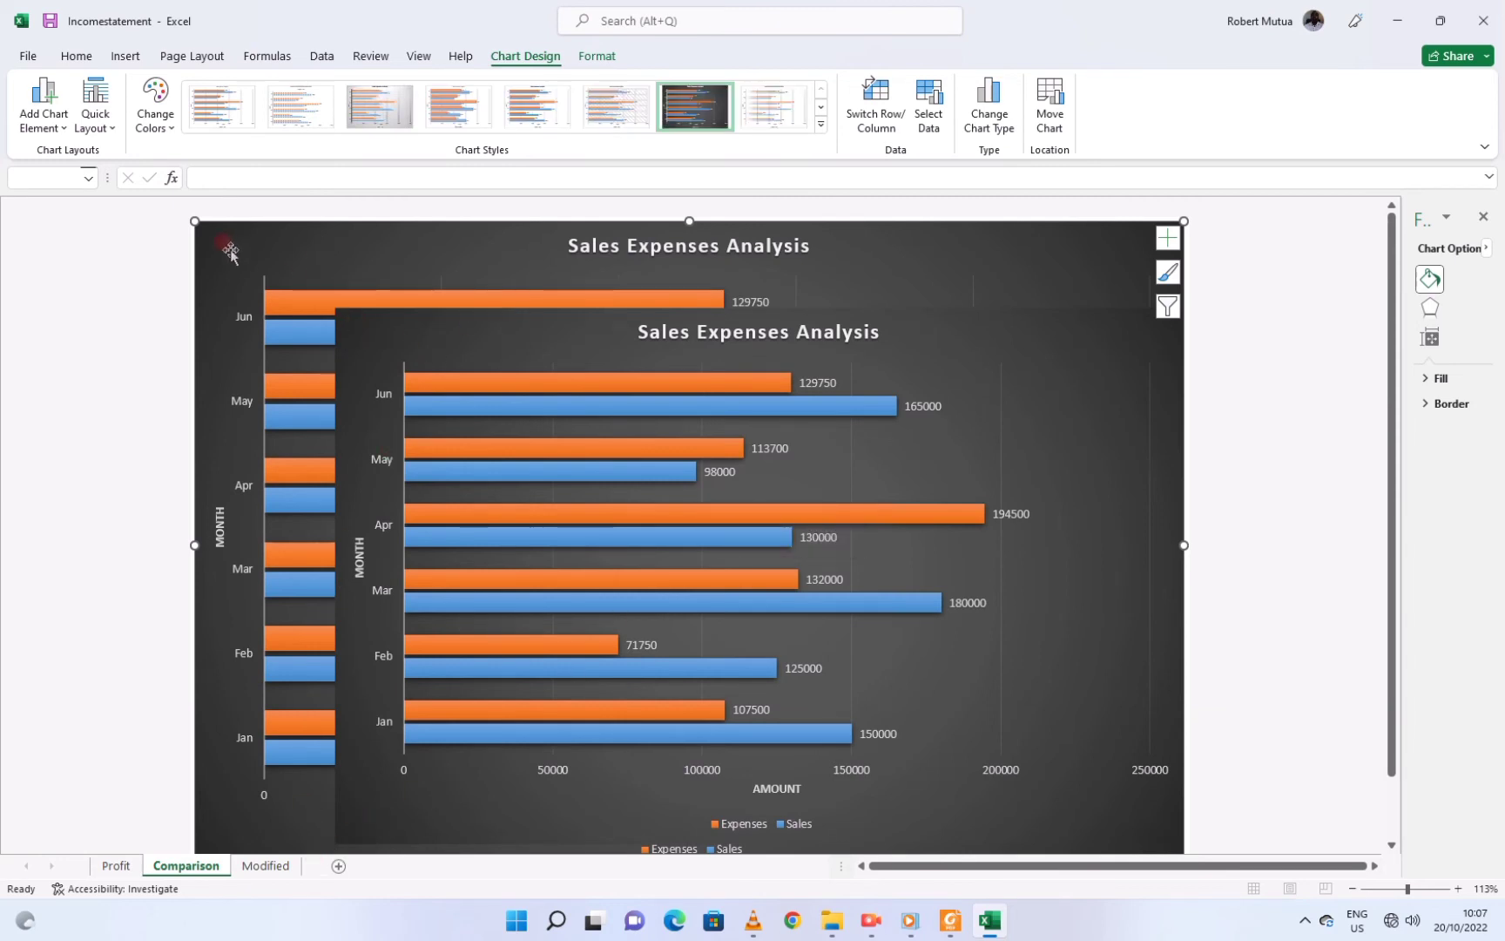
# Tidy the duplicate chart on Comparison so one remains, then return to the Modified sheet
pyautogui.scroll(-1, 535, 610)
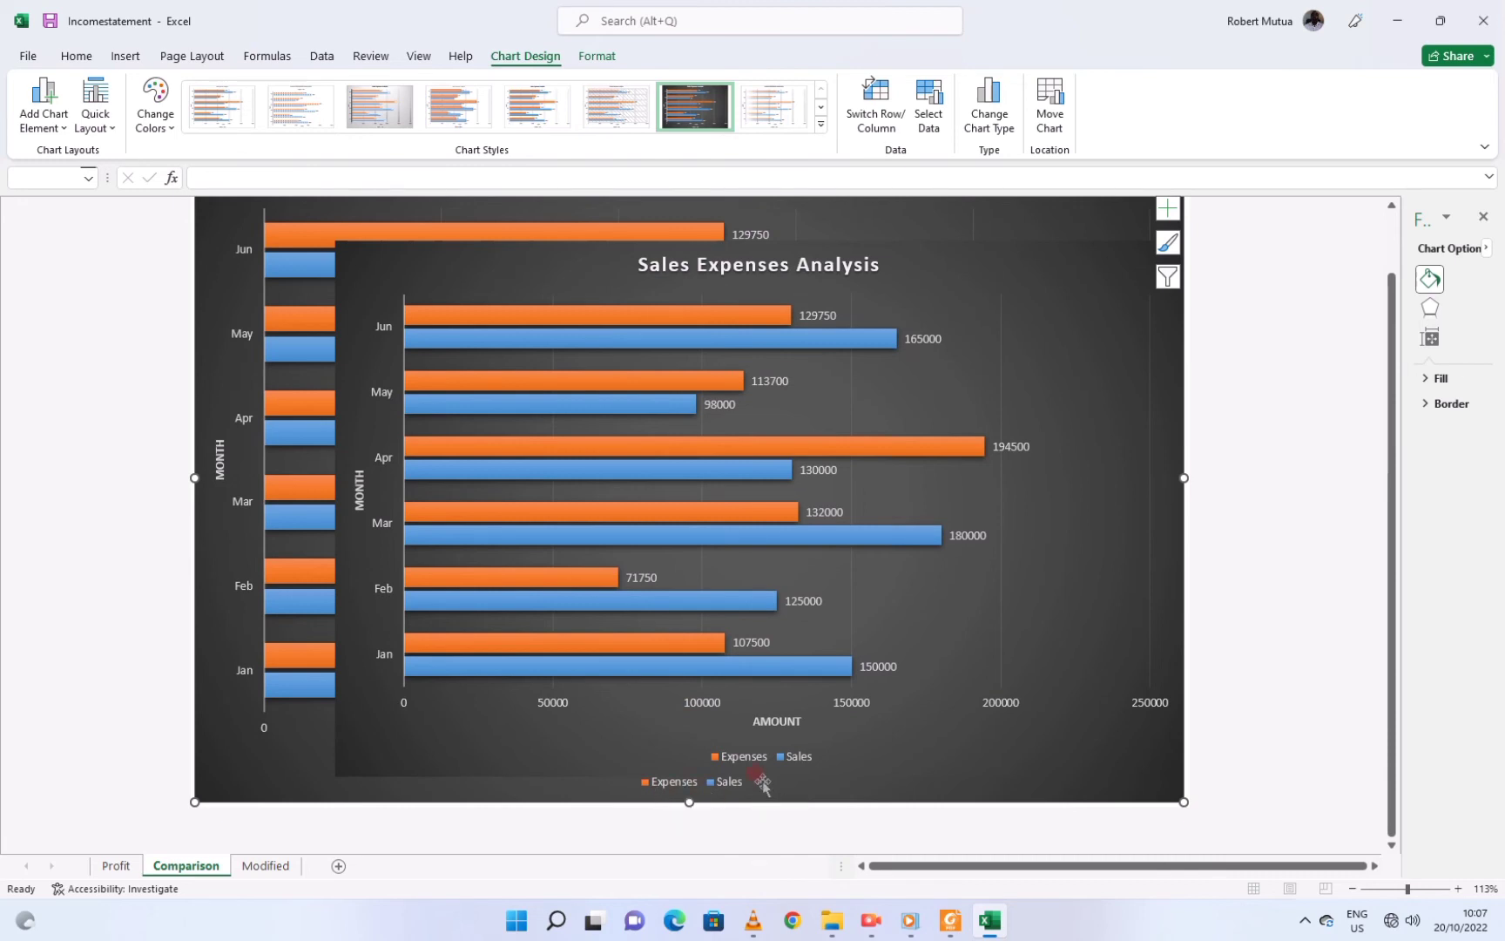
pyautogui.scroll(1, 561, 729)
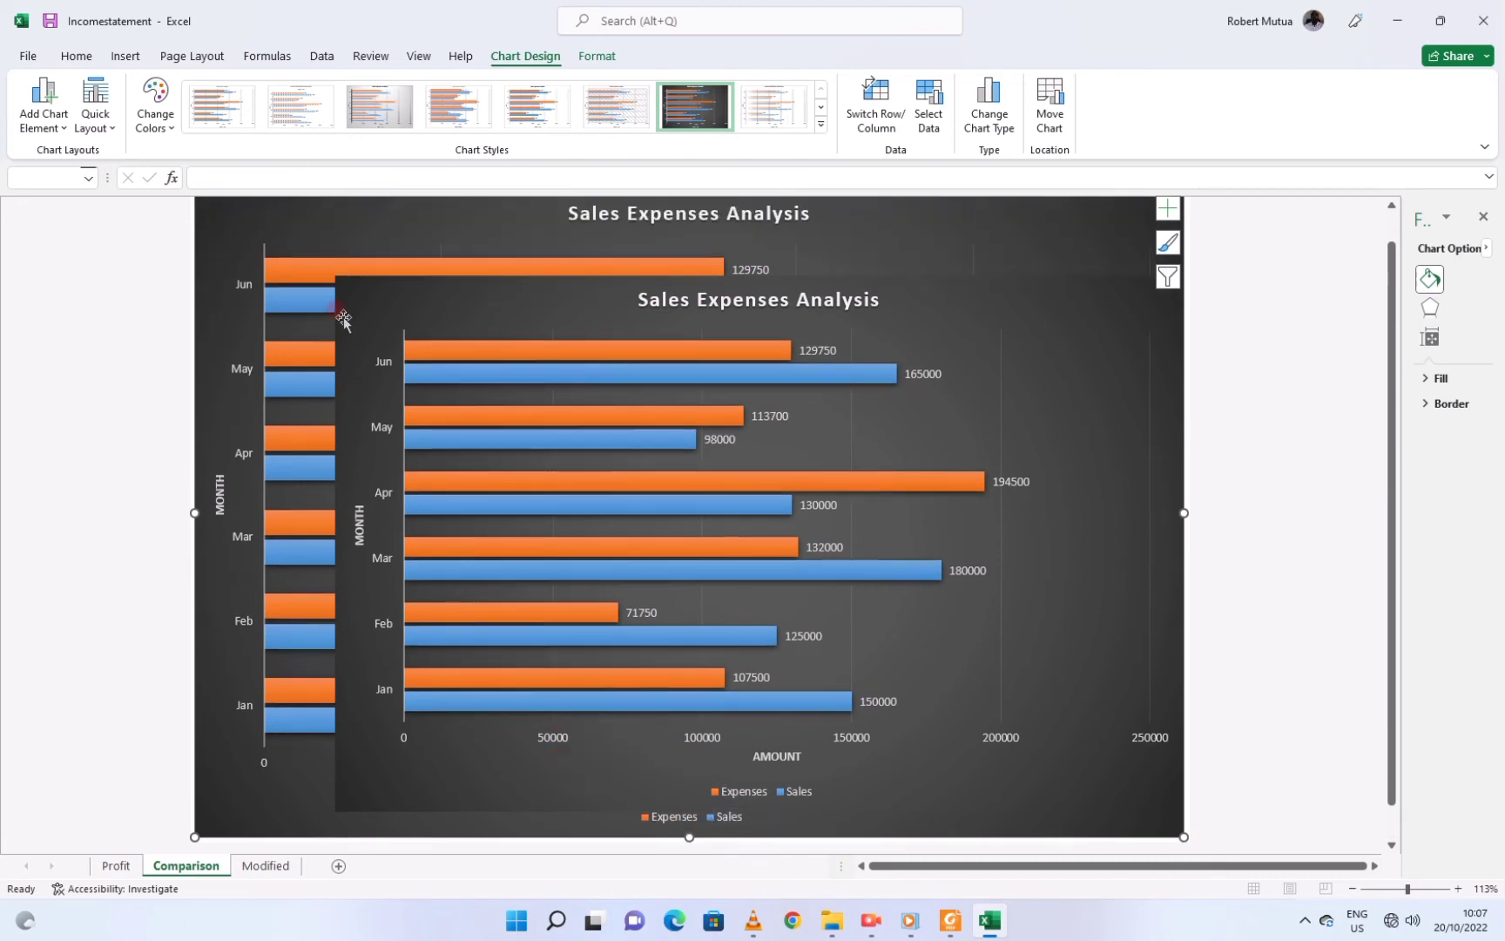
pyautogui.click(340, 279)
pyautogui.moveTo(340, 278); pyautogui.dragTo(340, 303)
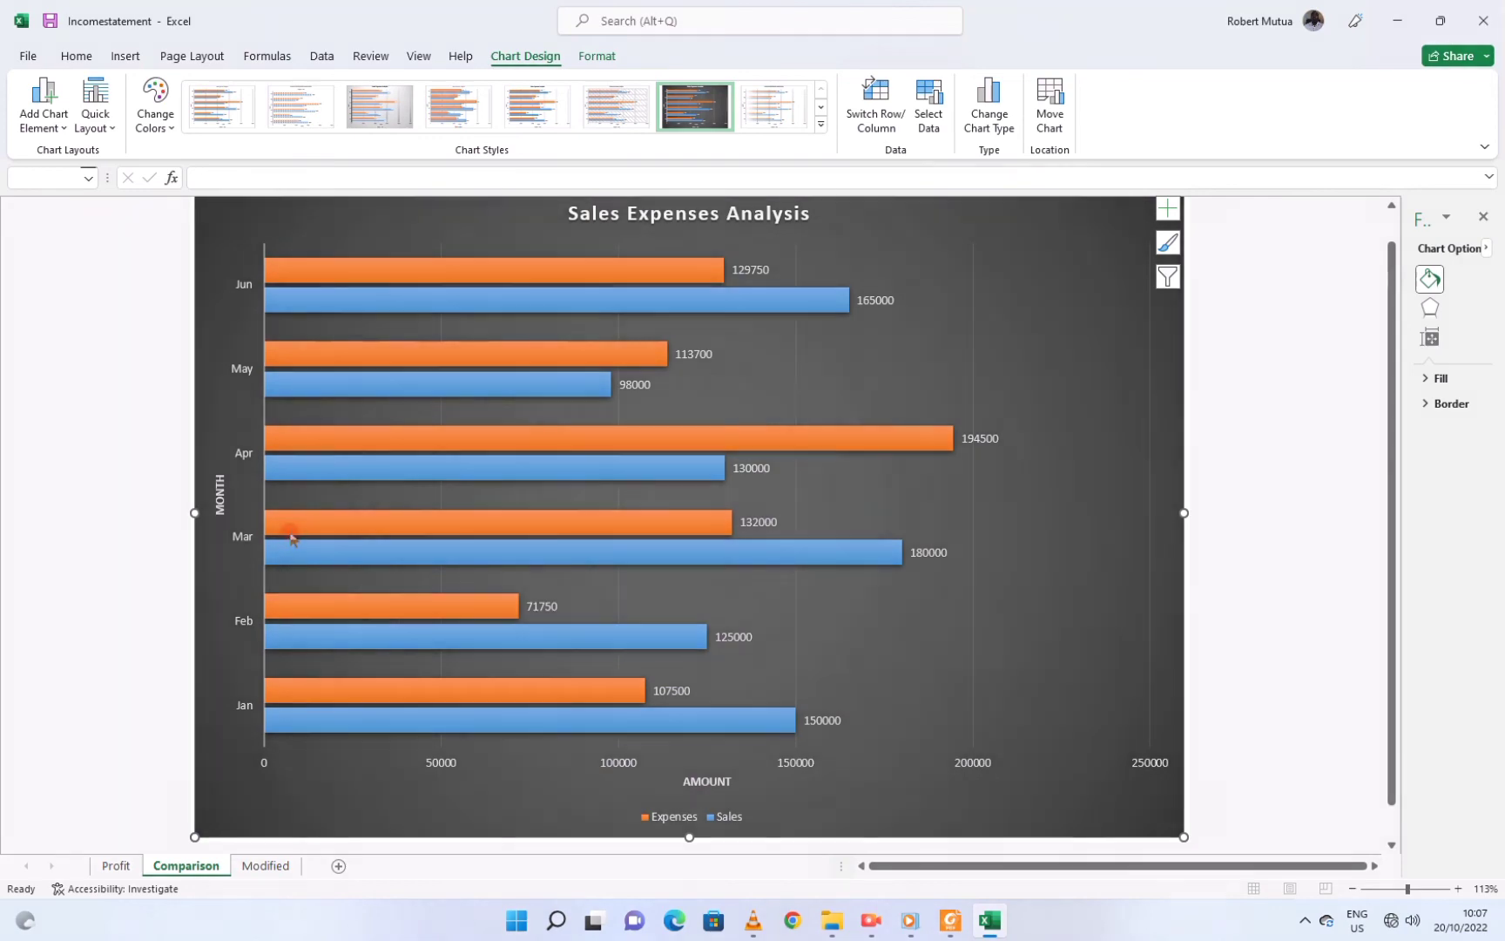
pyautogui.click(266, 865)
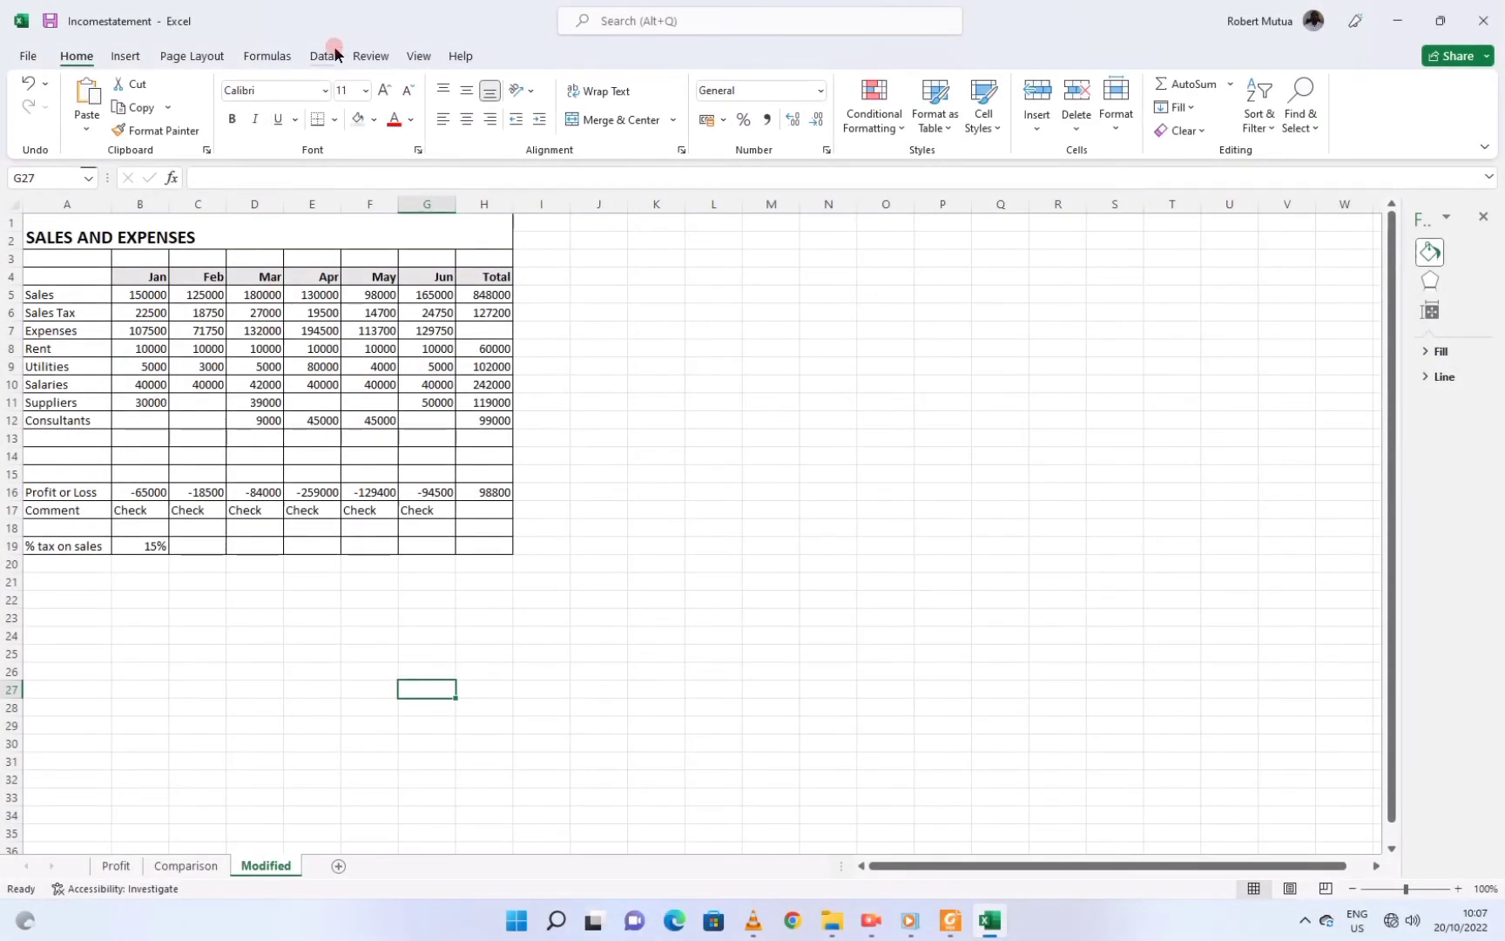
# Set the Modified sheet to Landscape orientation, then check questions (h) and (i) in the paper
pyautogui.click(193, 56)
pyautogui.click(209, 128)
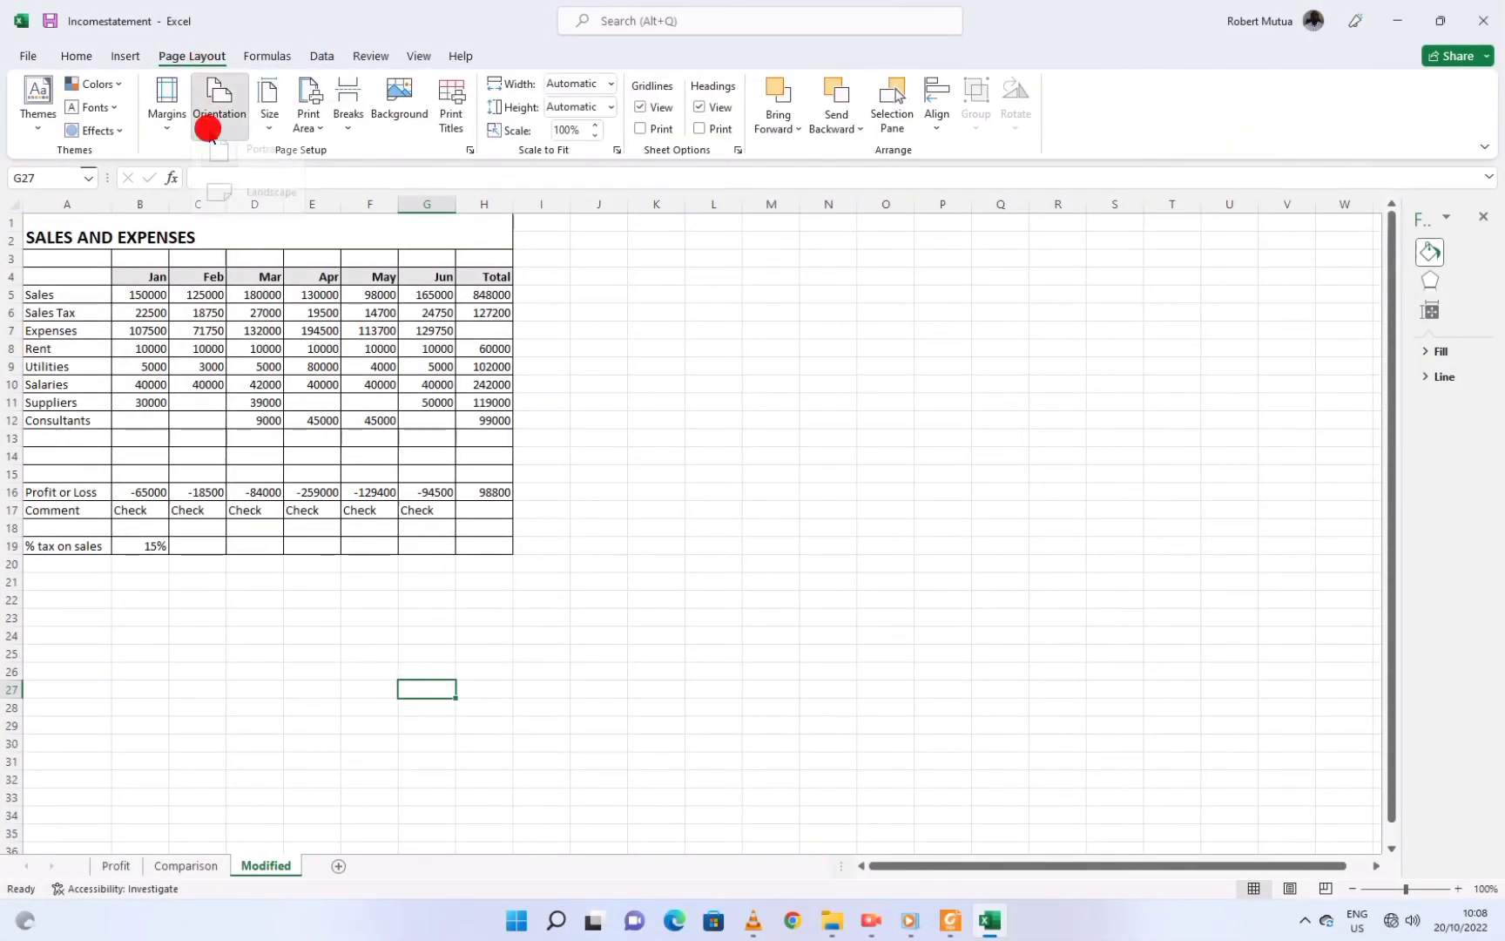
pyautogui.click(226, 193)
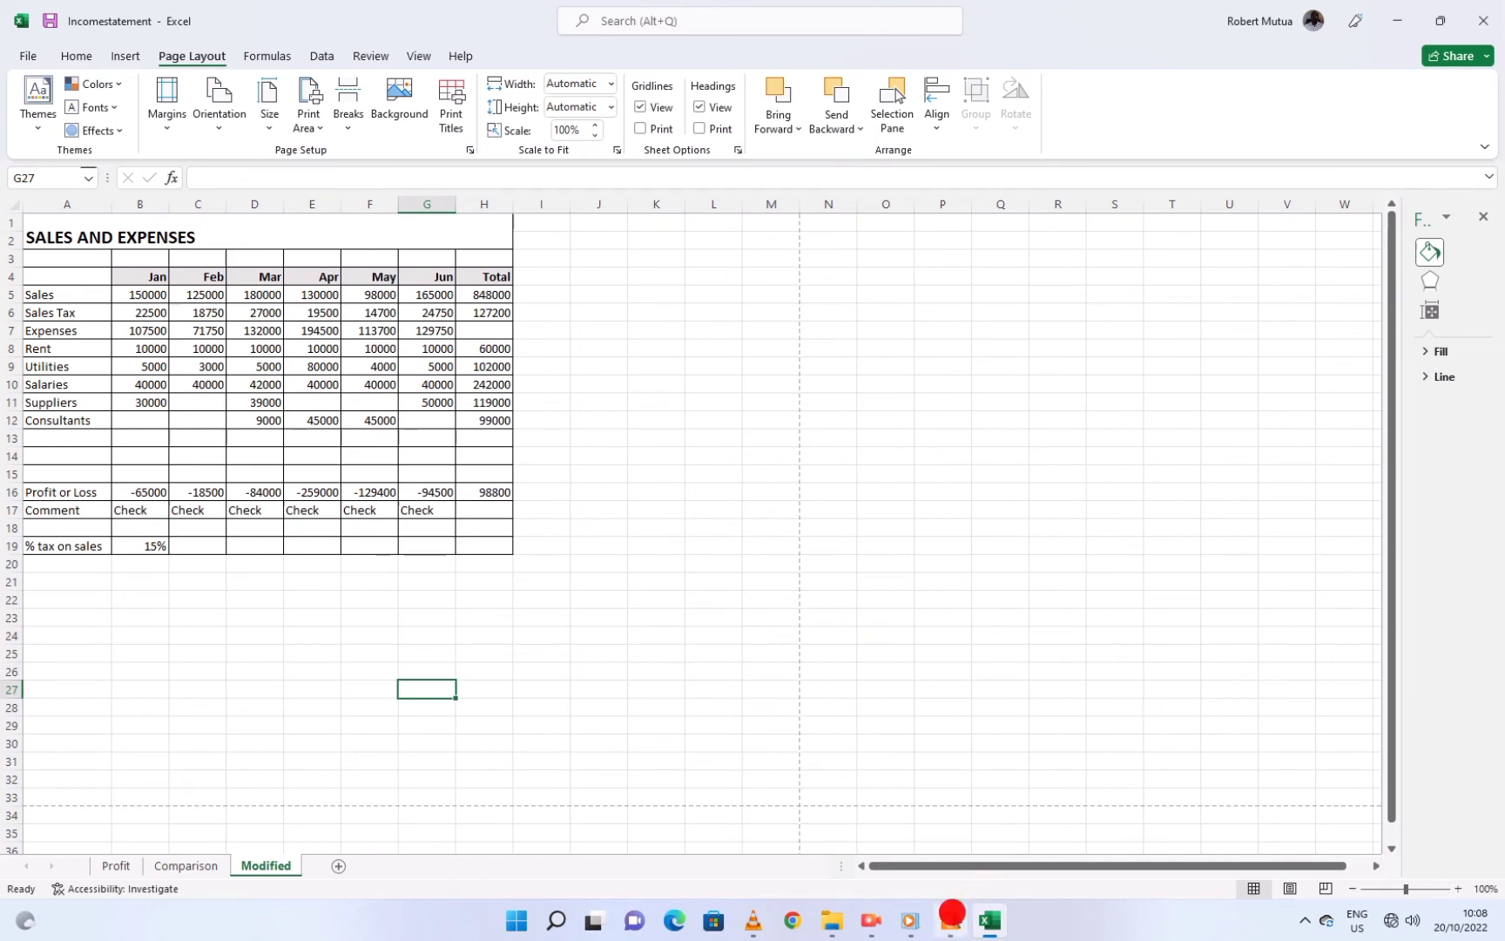
pyautogui.click(950, 921)
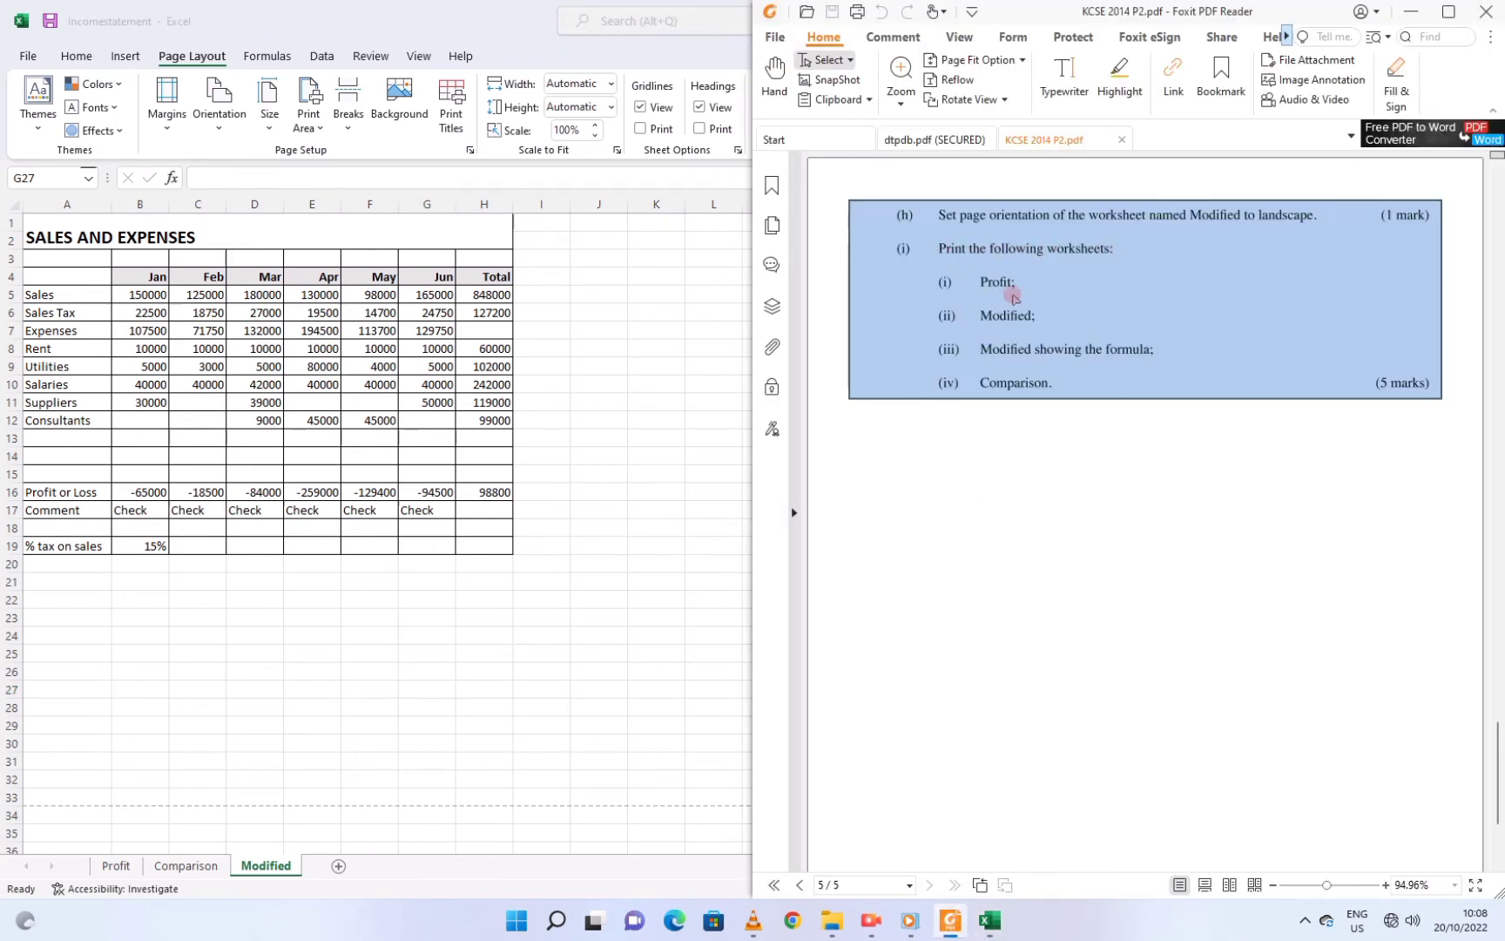
pyautogui.click(986, 280)
# Print the Profit sheet on one portrait page with Print Active Sheets, then check the Foxit questions
pyautogui.click(108, 865)
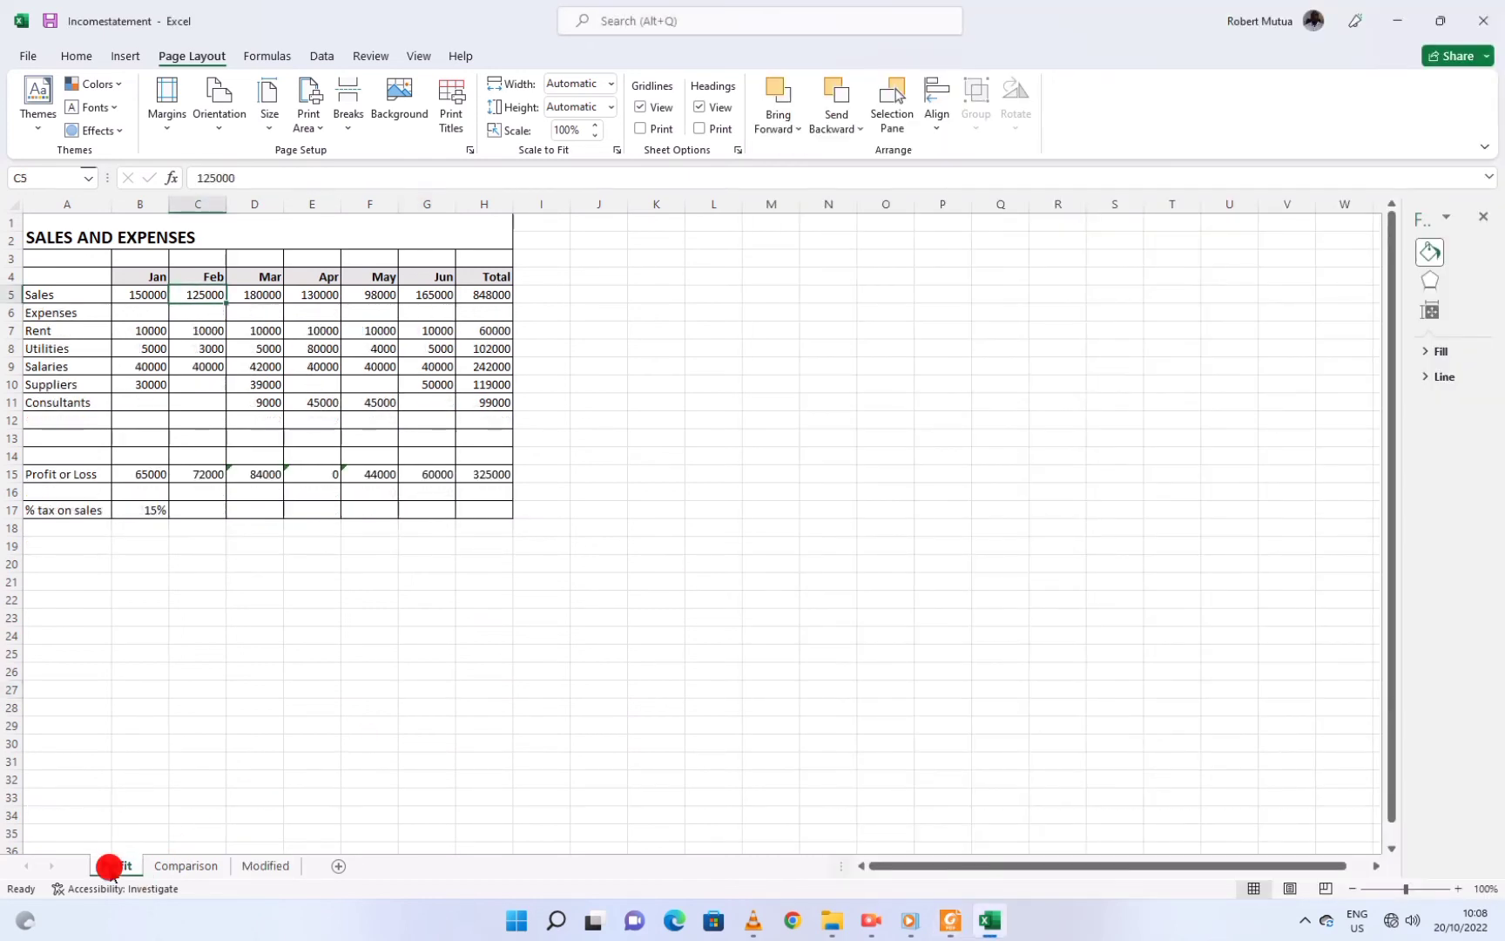
pyautogui.click(28, 56)
pyautogui.click(43, 373)
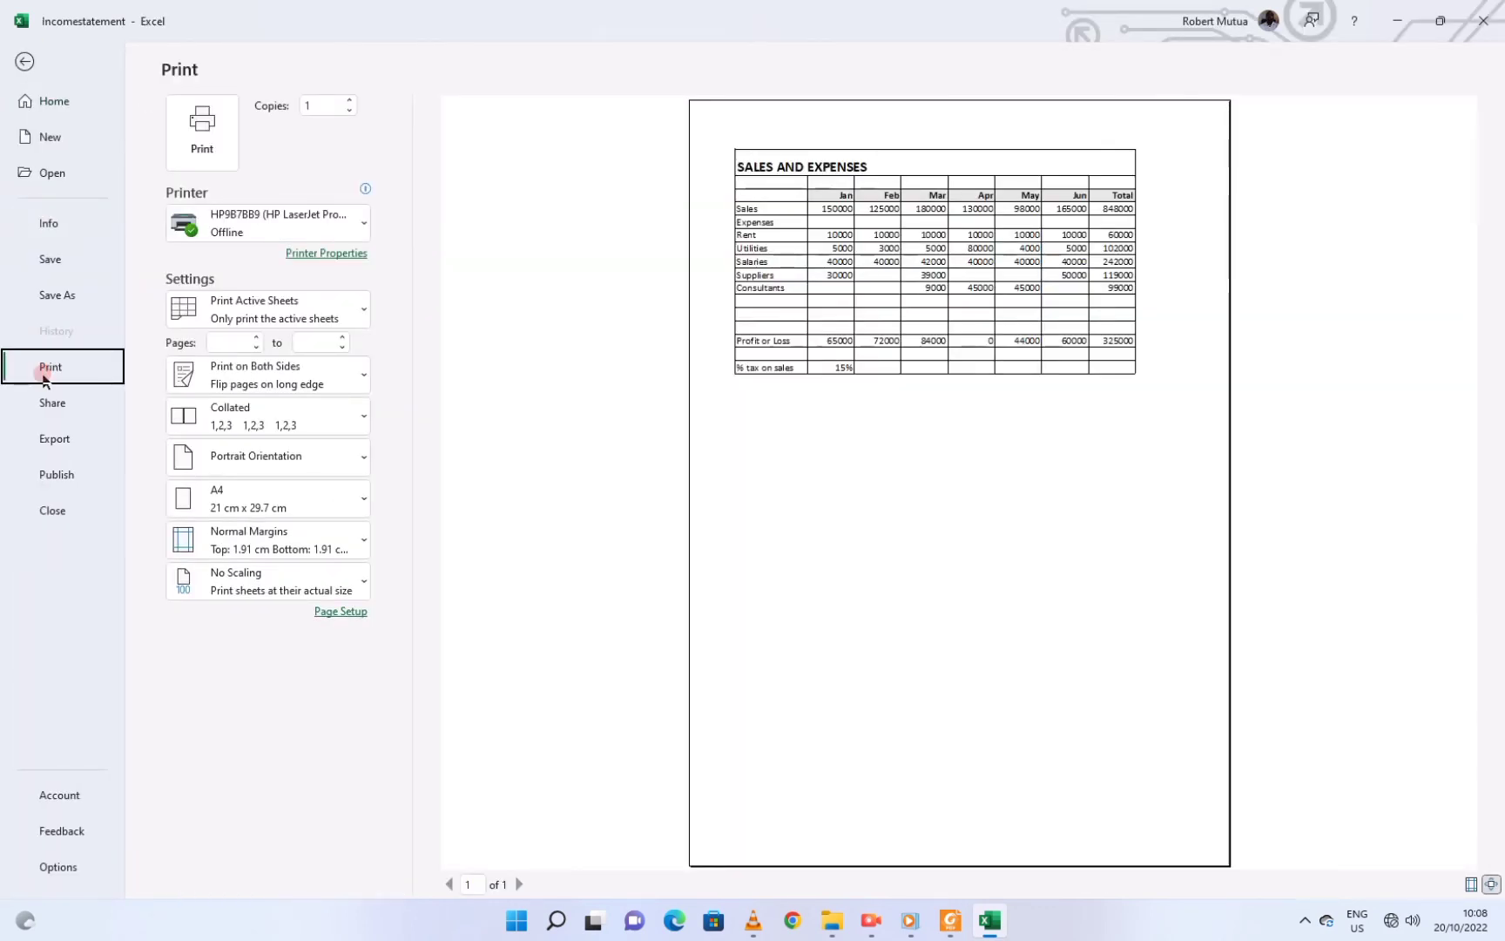
pyautogui.click(277, 312)
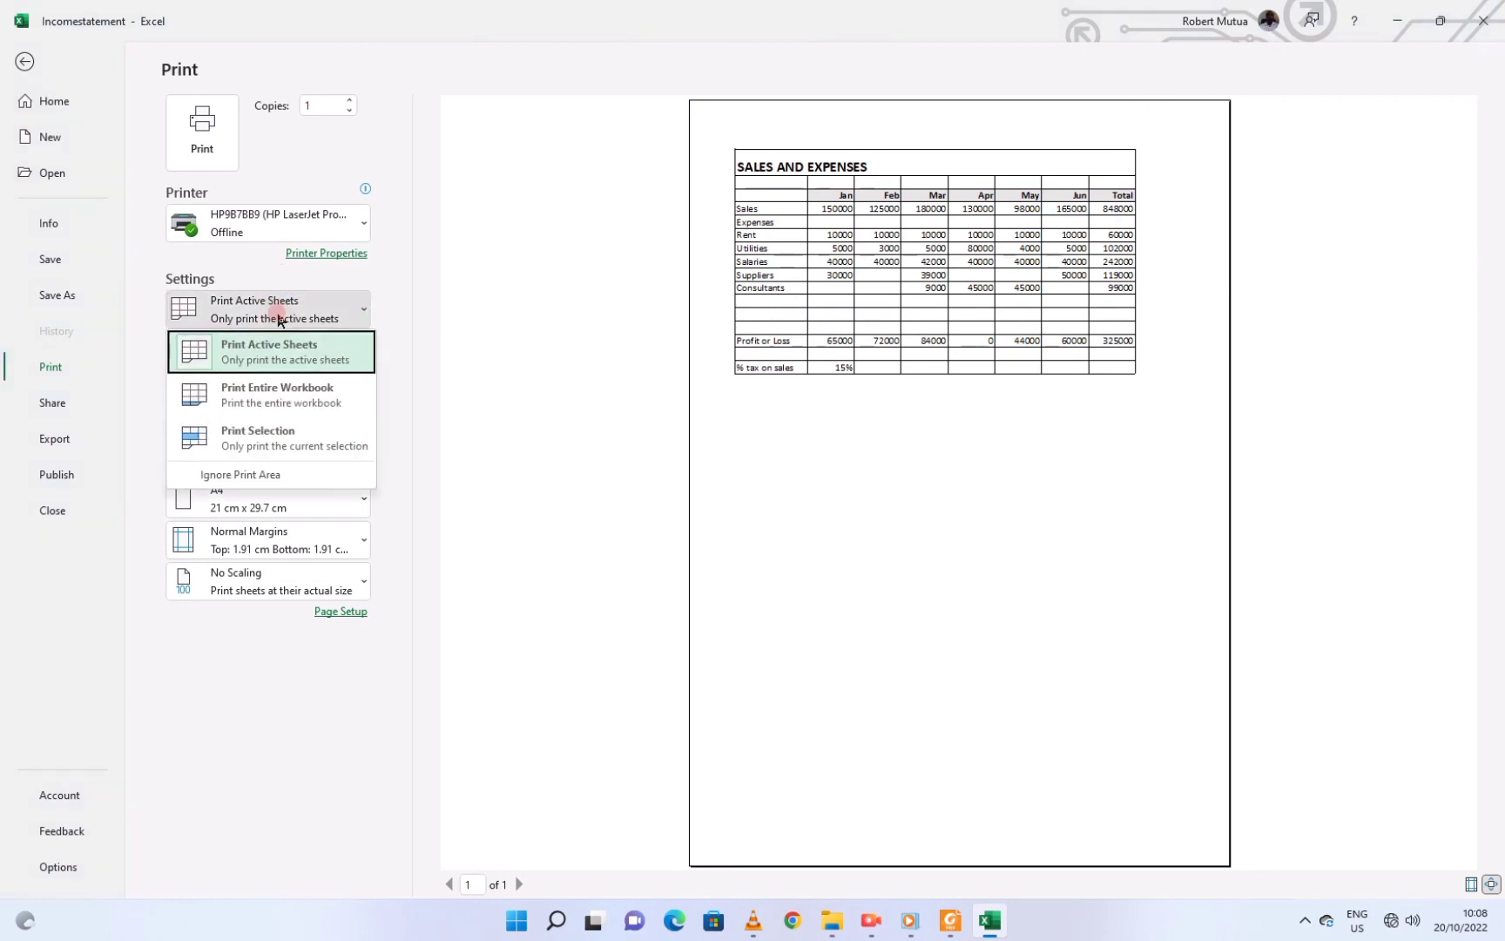
pyautogui.click(277, 312)
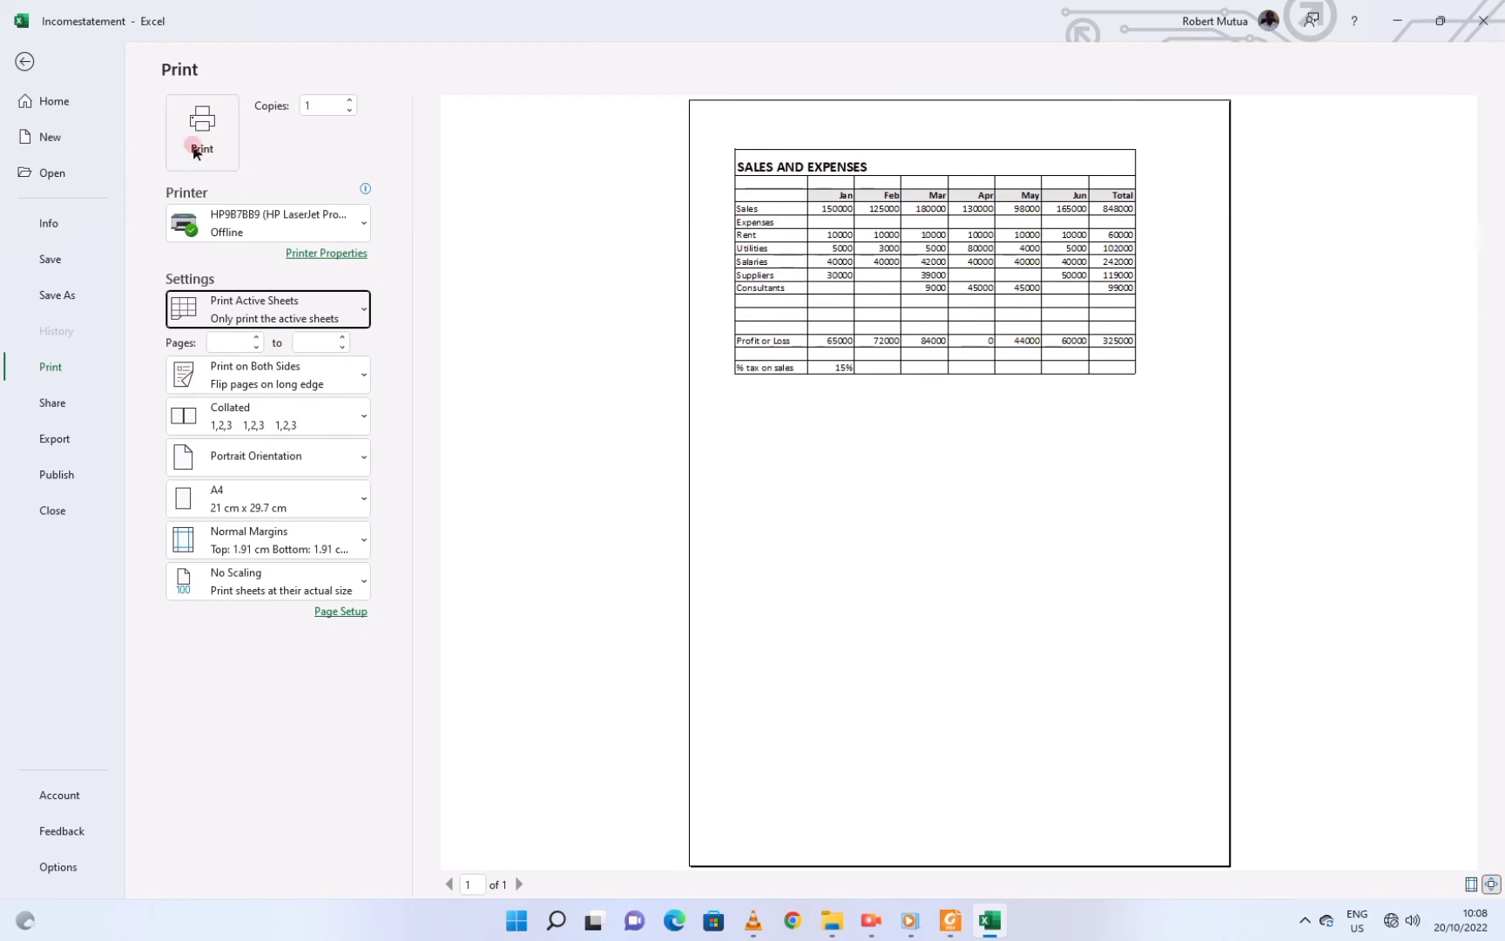
pyautogui.click(24, 61)
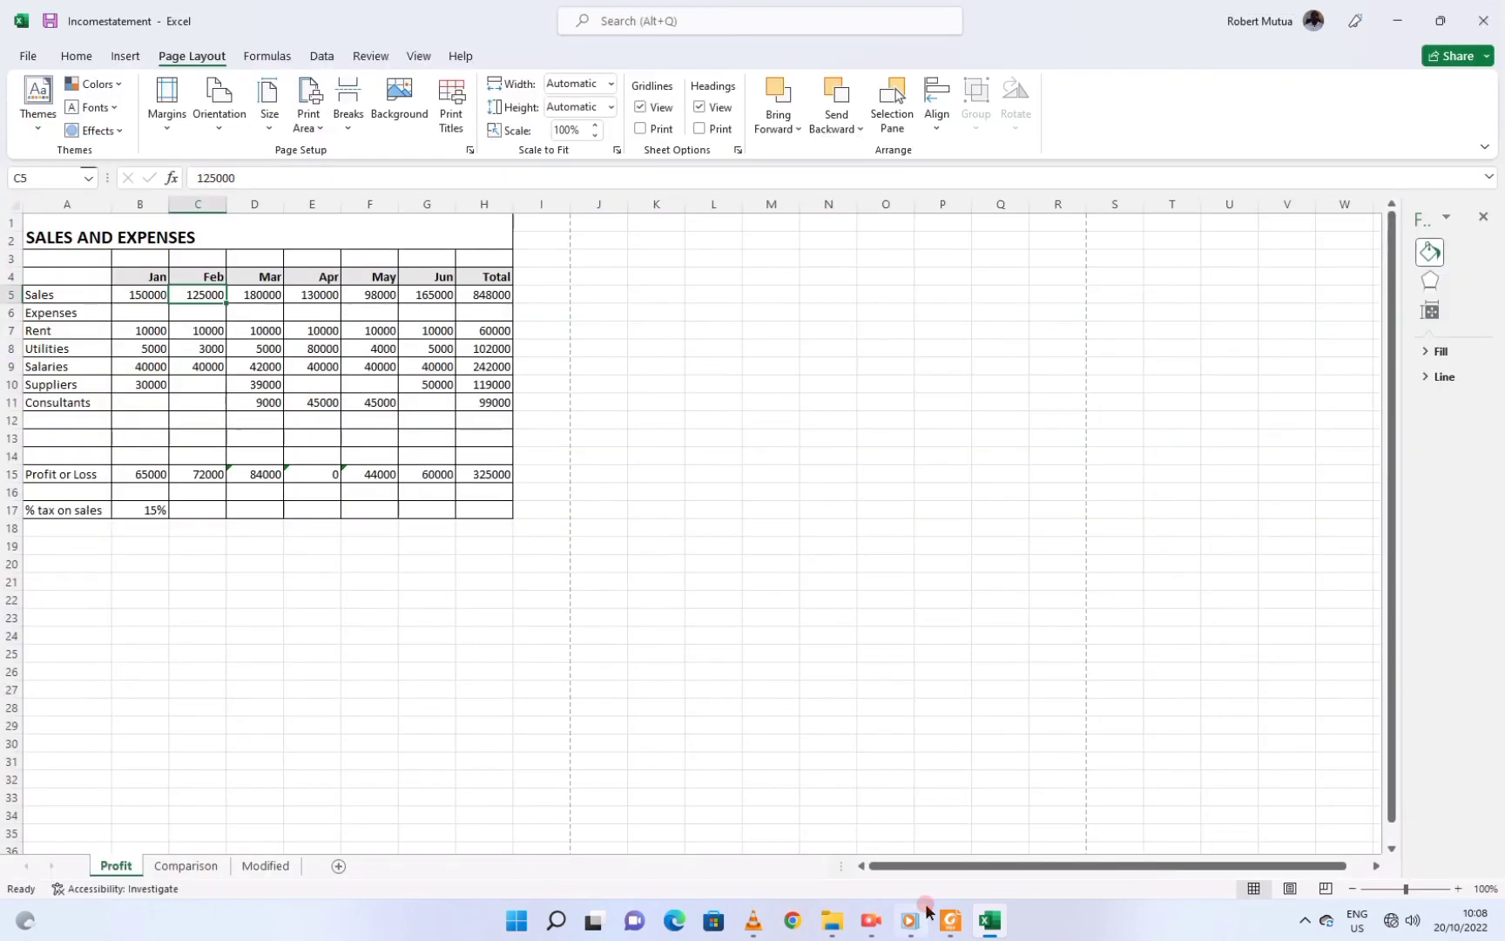
pyautogui.click(942, 926)
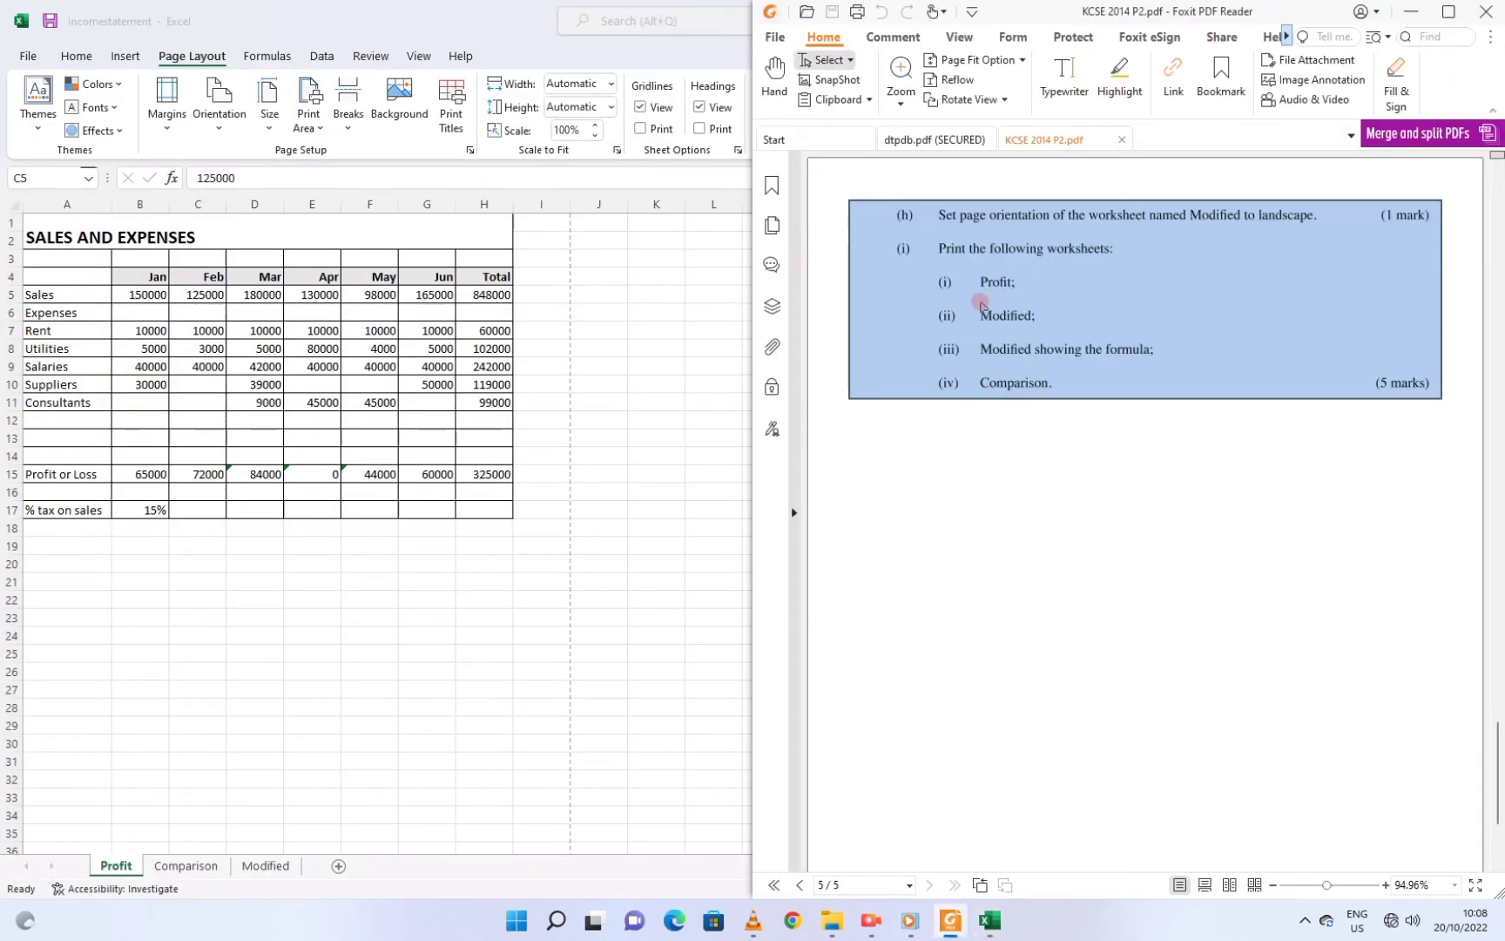
# Confirm the Modified sheet previews as one landscape A4 page, then return to that worksheet
pyautogui.click(184, 865)
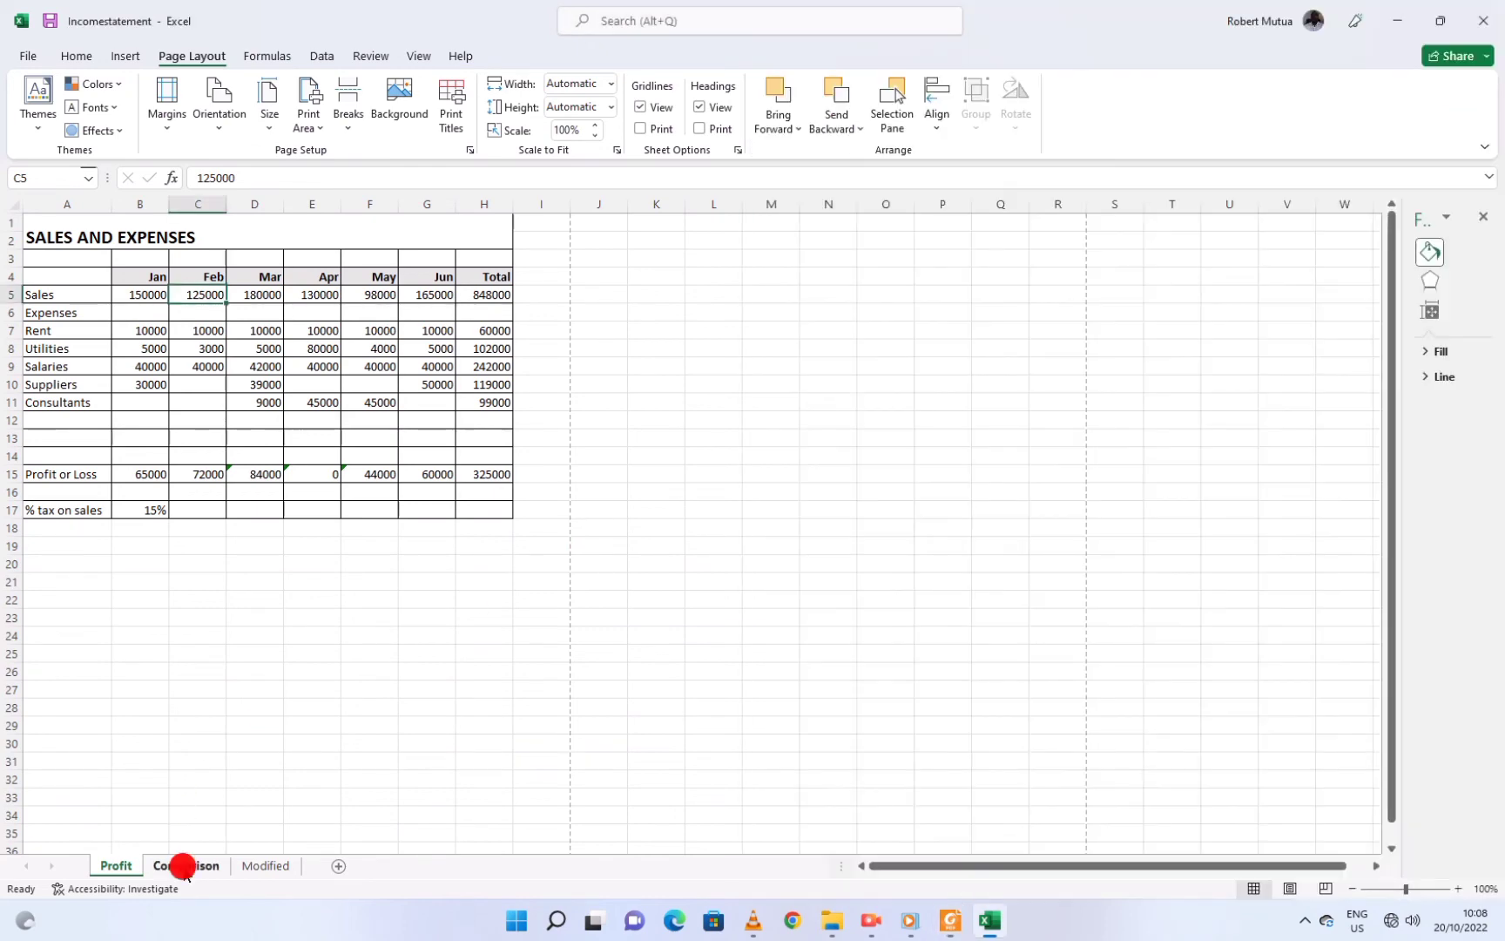
pyautogui.click(270, 866)
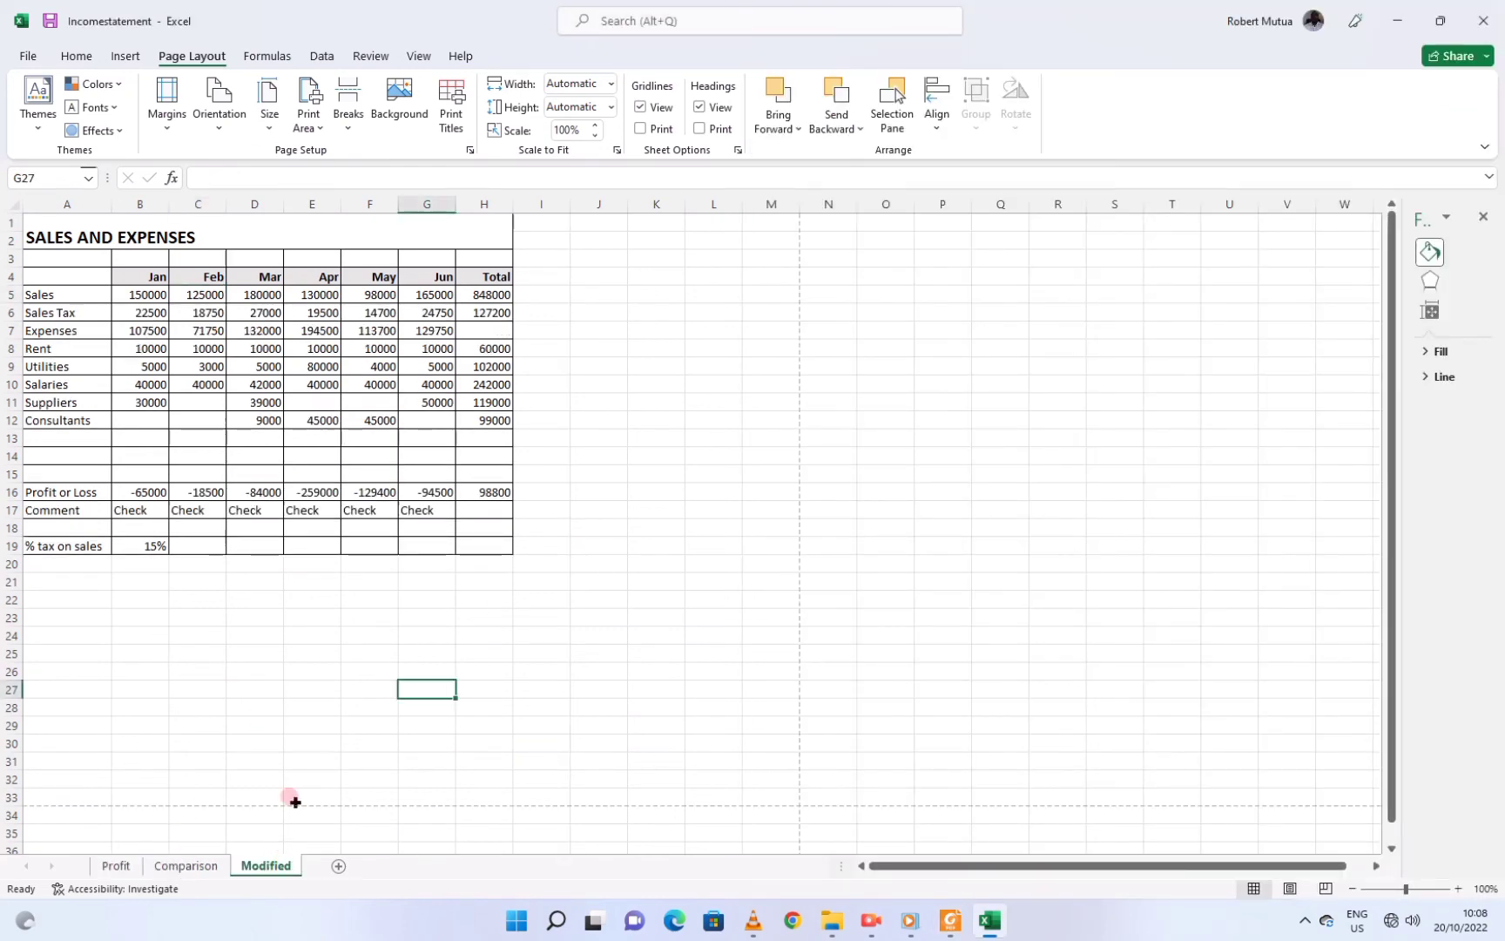
pyautogui.click(25, 59)
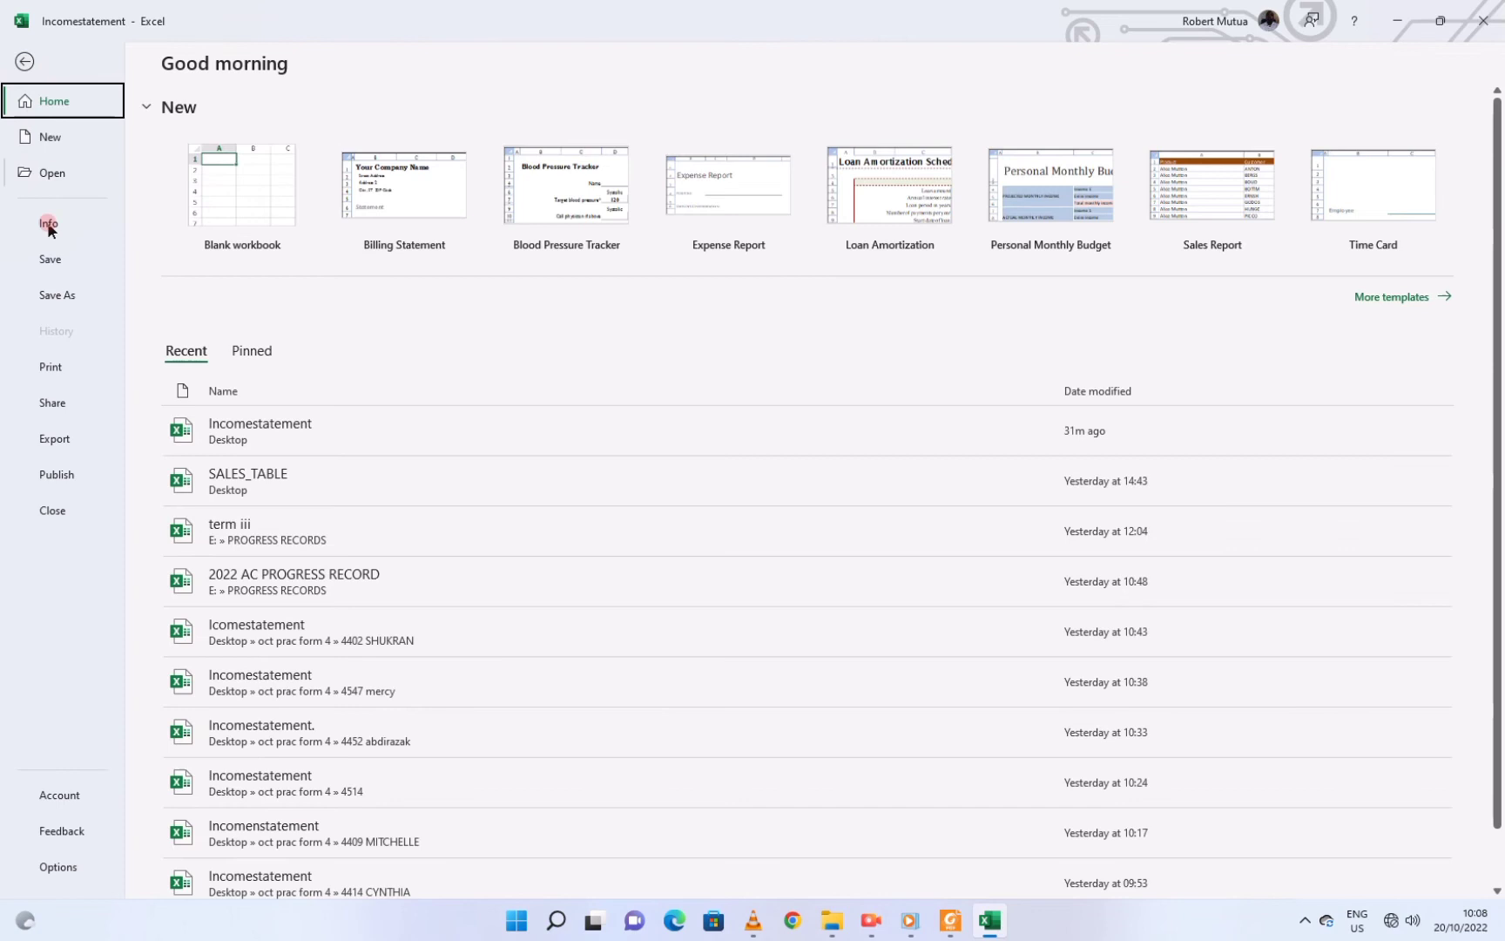
pyautogui.click(54, 361)
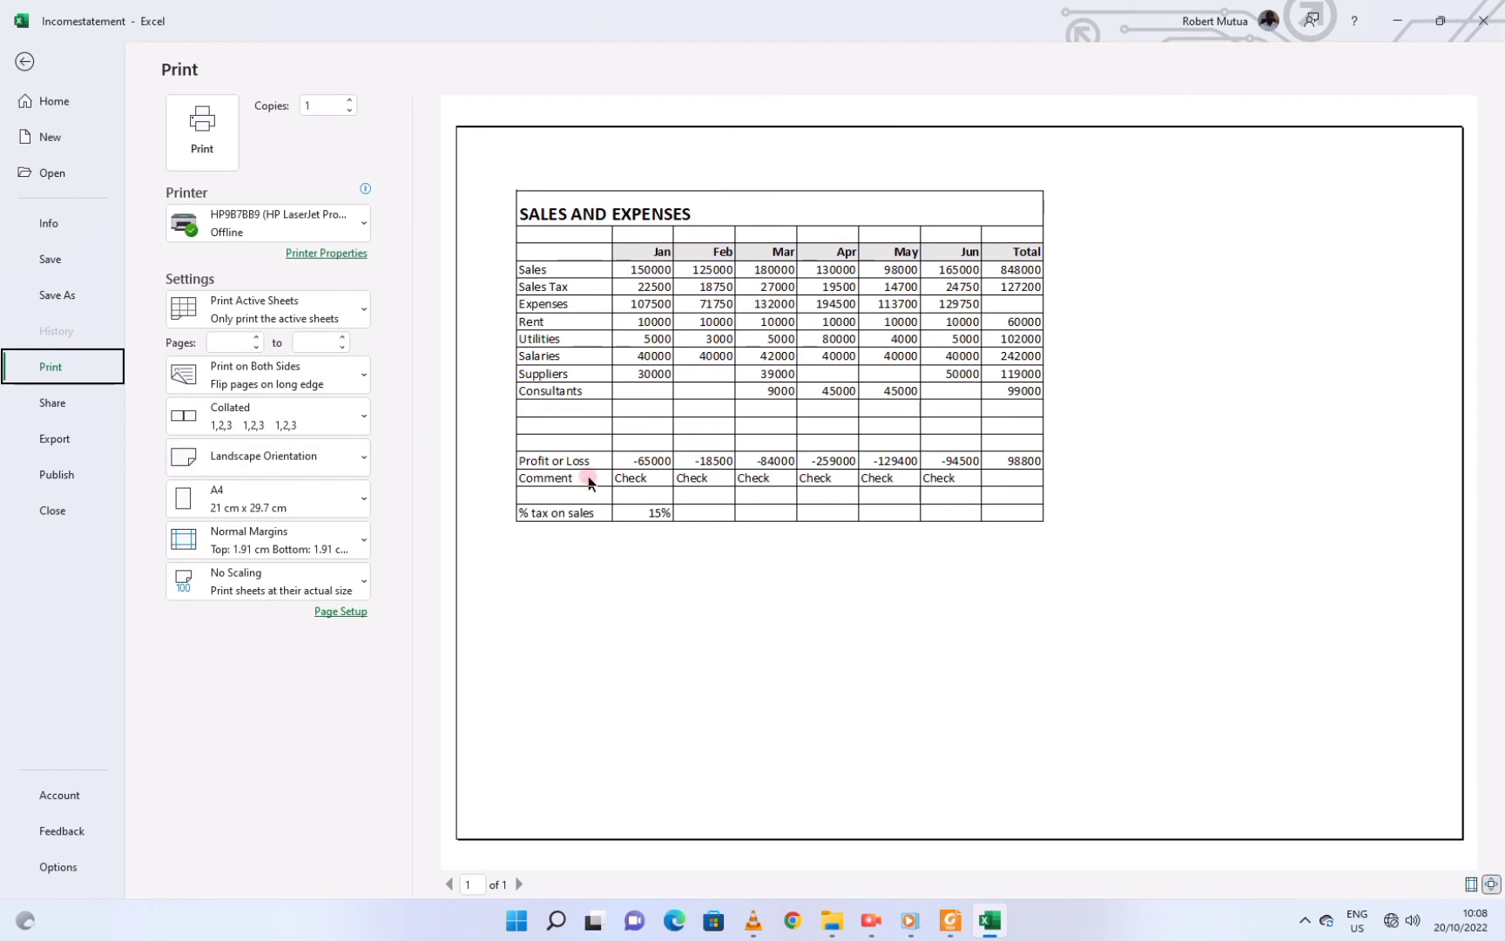
pyautogui.click(24, 60)
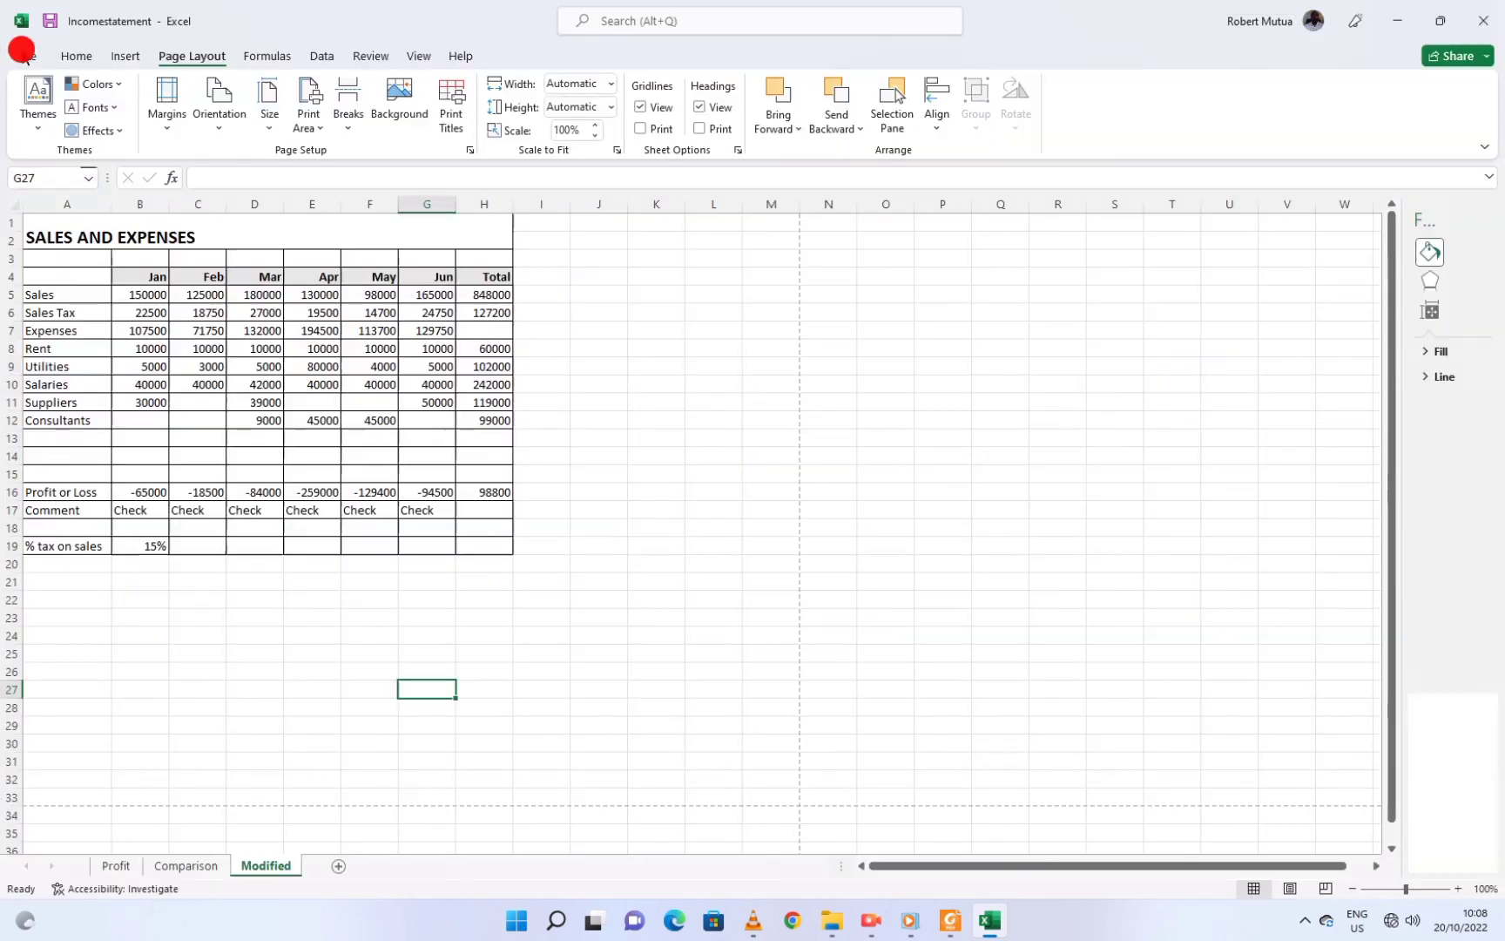
pyautogui.click(950, 924)
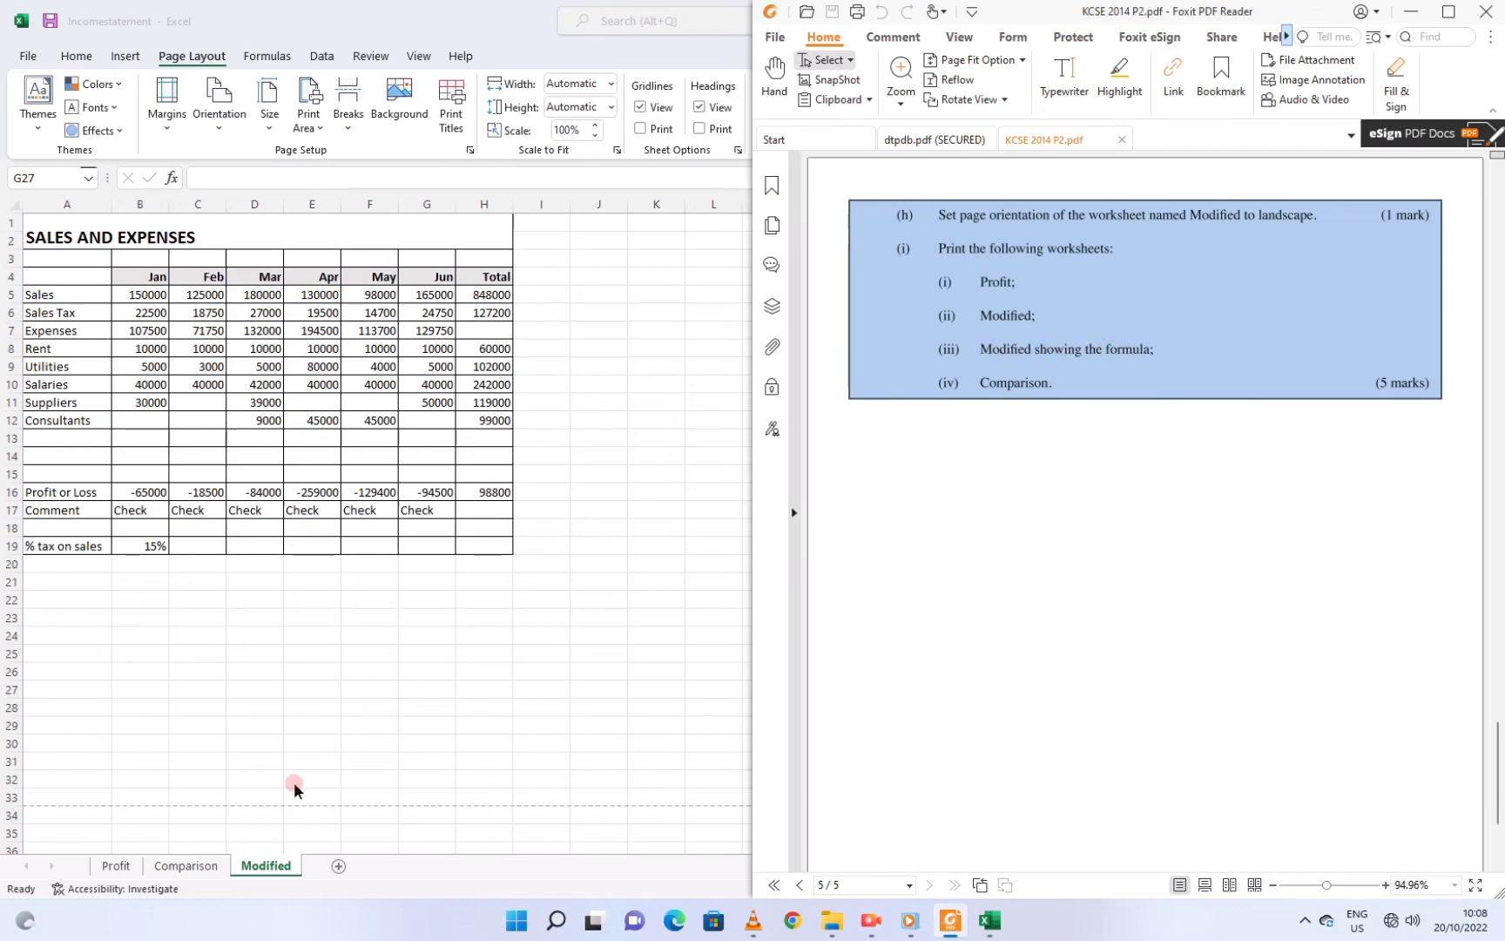
pyautogui.click(261, 869)
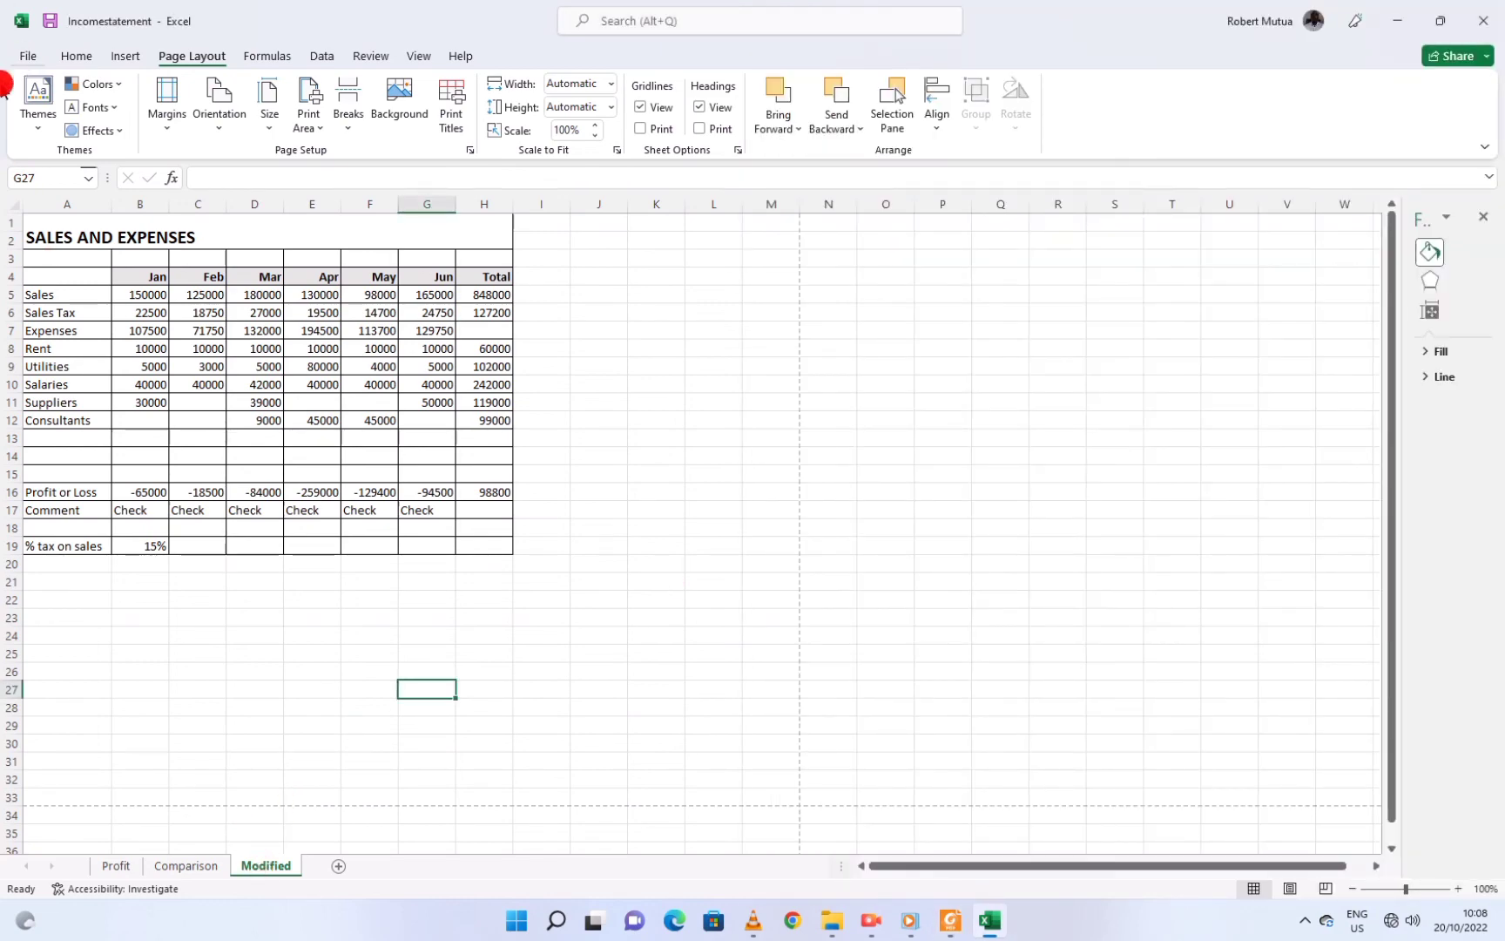
# In Advanced options, tick 'Show formulas in cells instead of their calculated results' for the Modified sheet
pyautogui.click(28, 56)
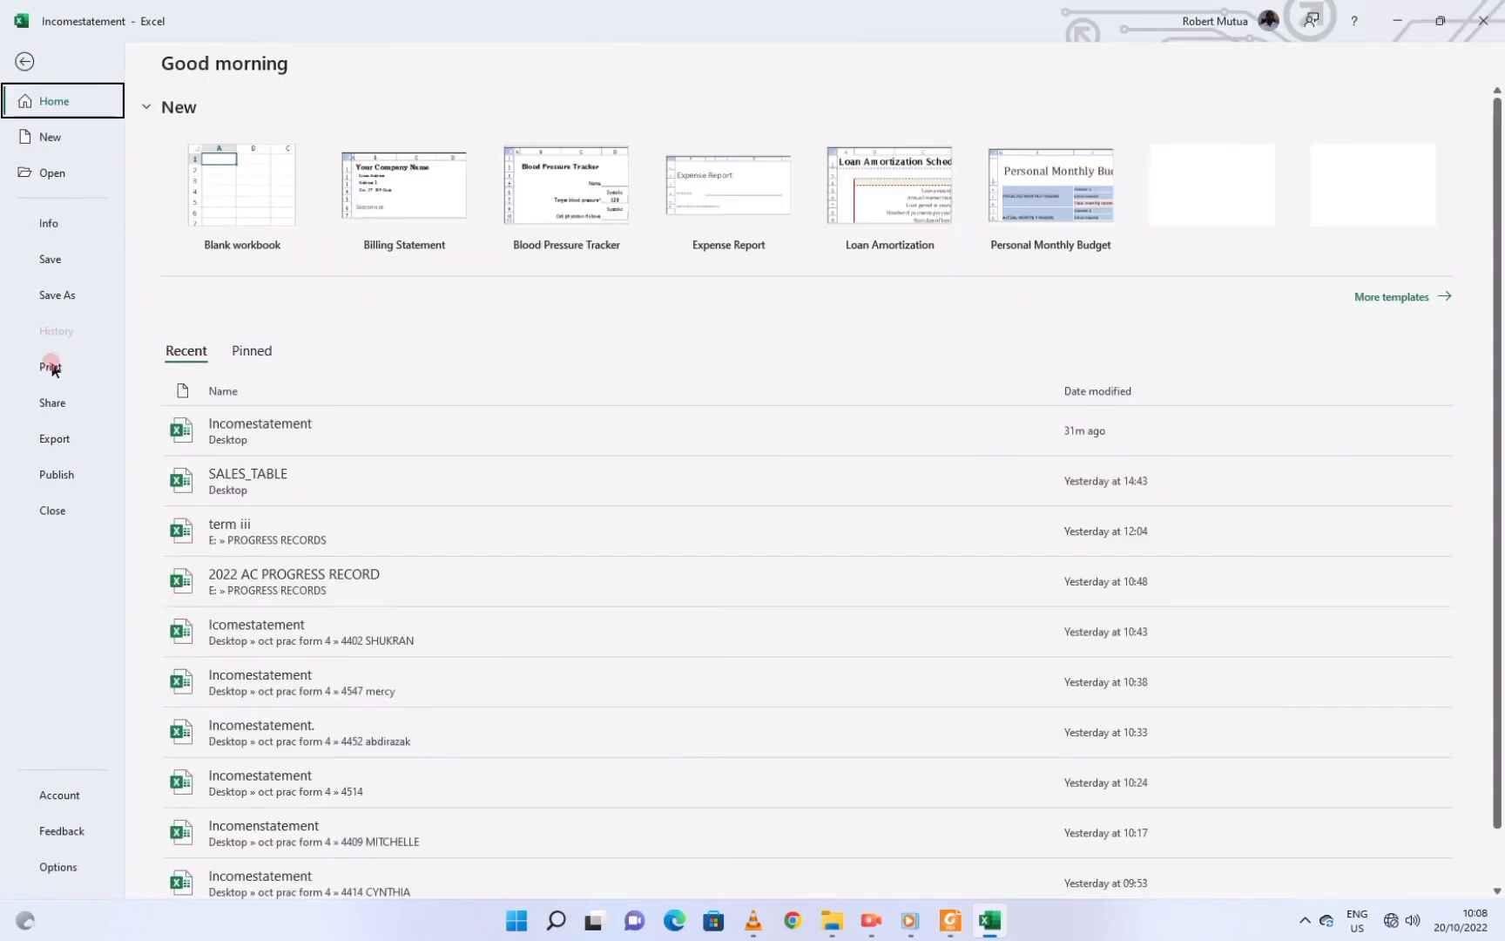
pyautogui.click(73, 867)
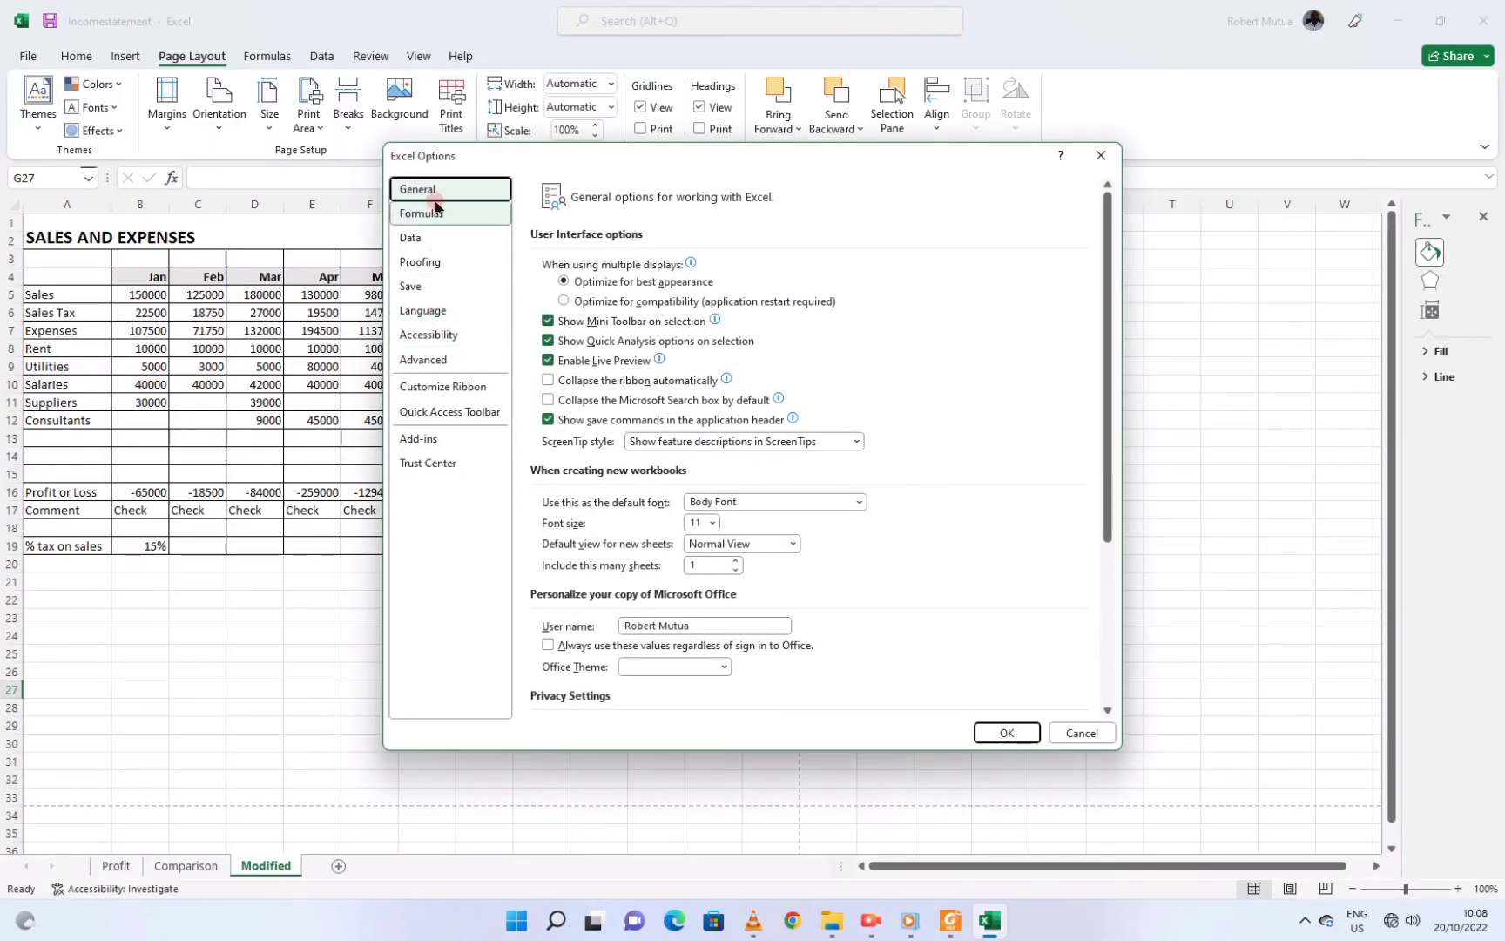
pyautogui.scroll(-5, 601, 287)
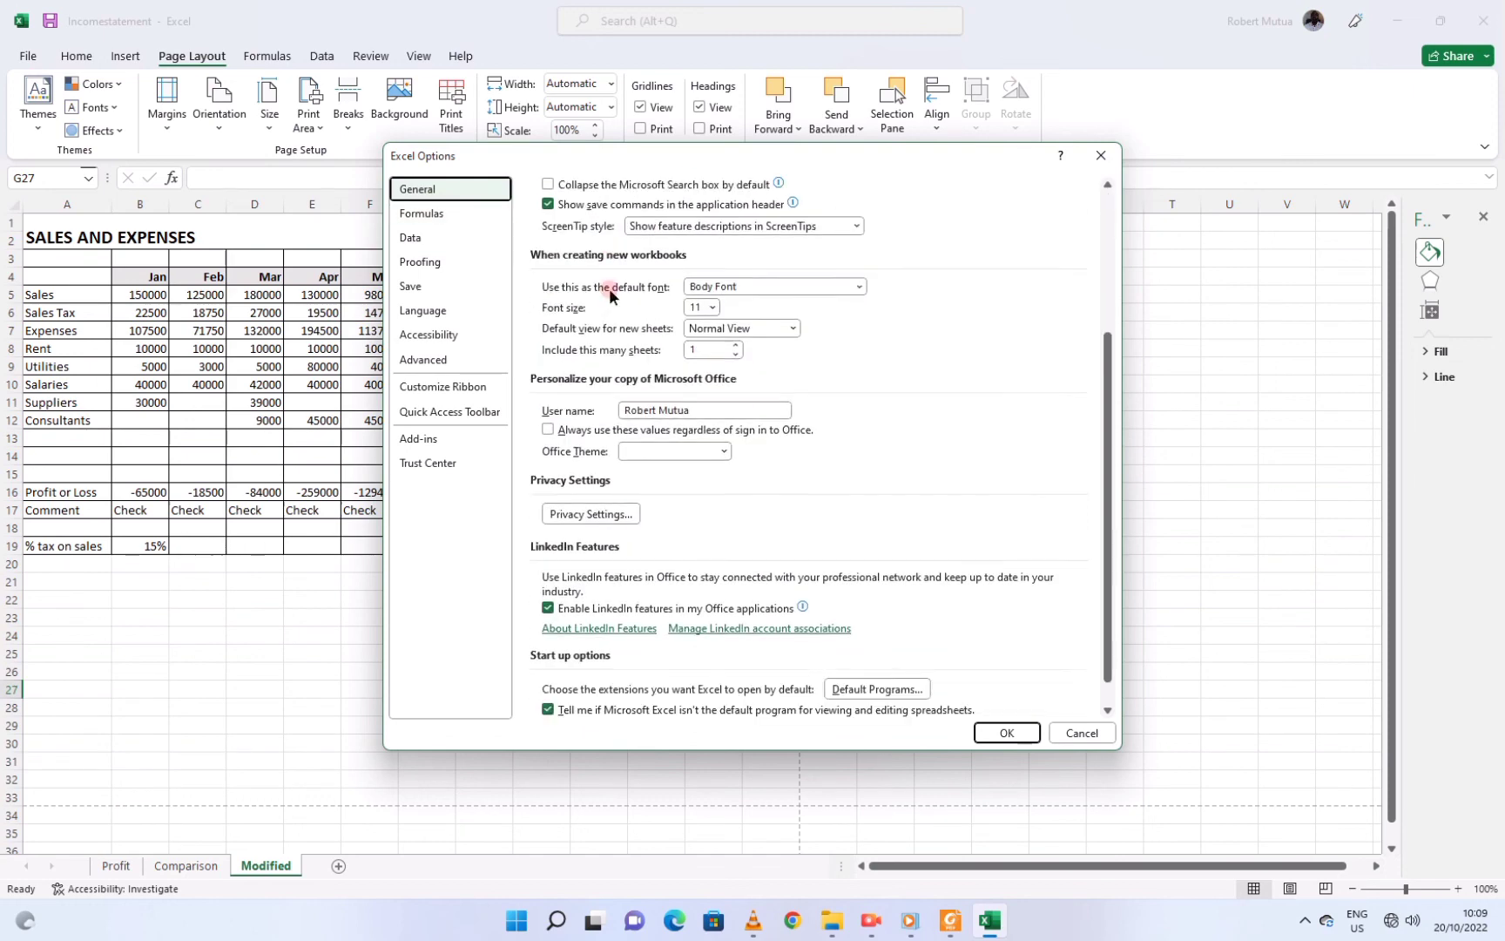
pyautogui.click(458, 359)
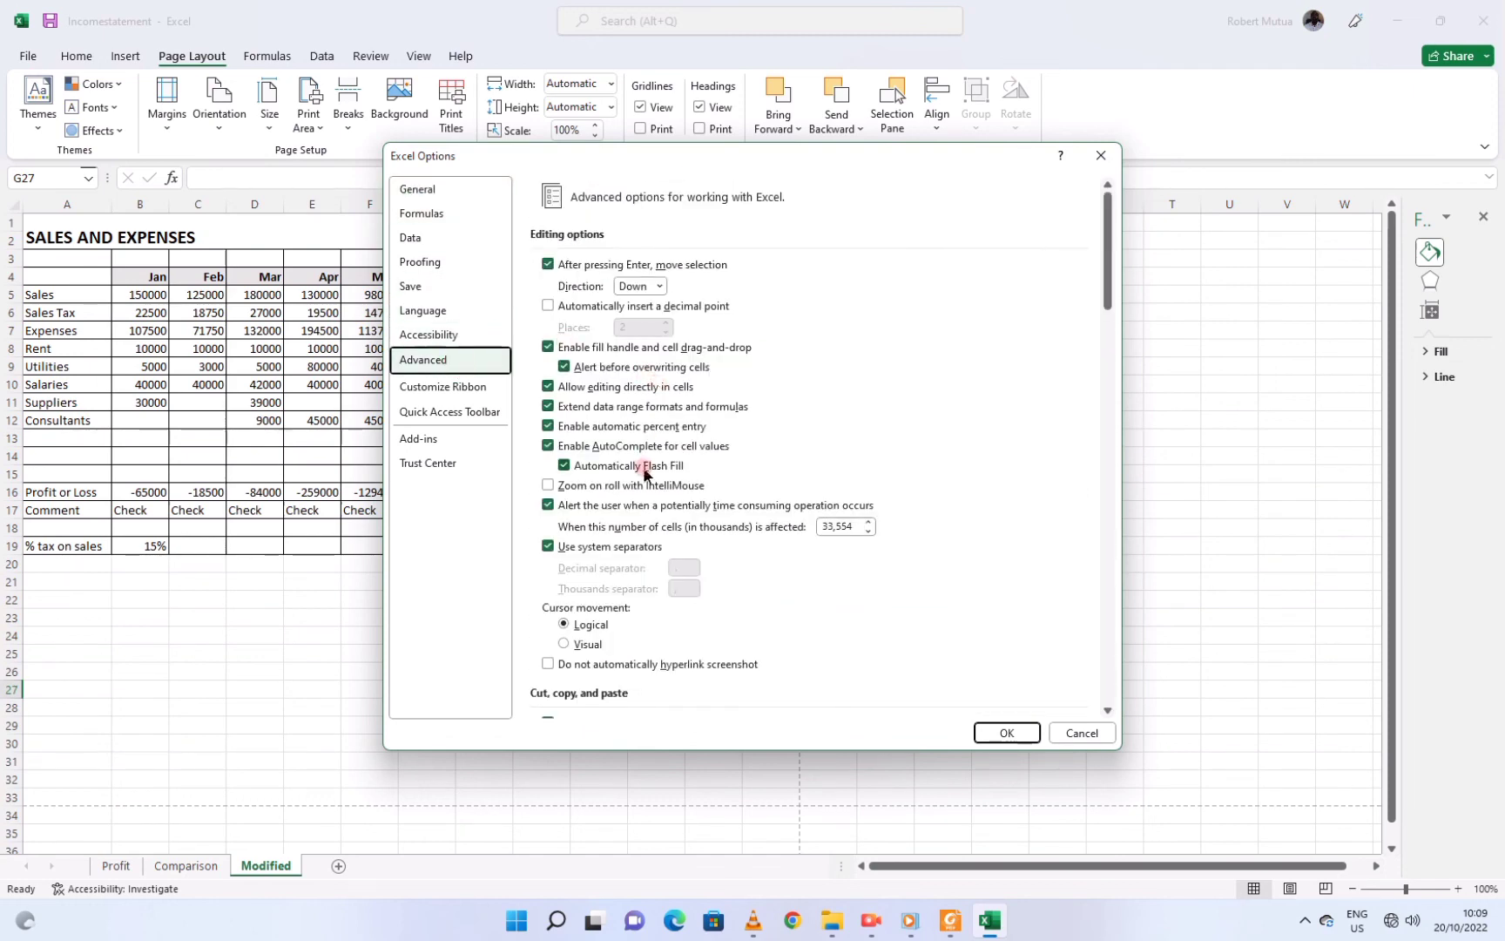
pyautogui.scroll(-5, 643, 467)
pyautogui.scroll(-2, 643, 467)
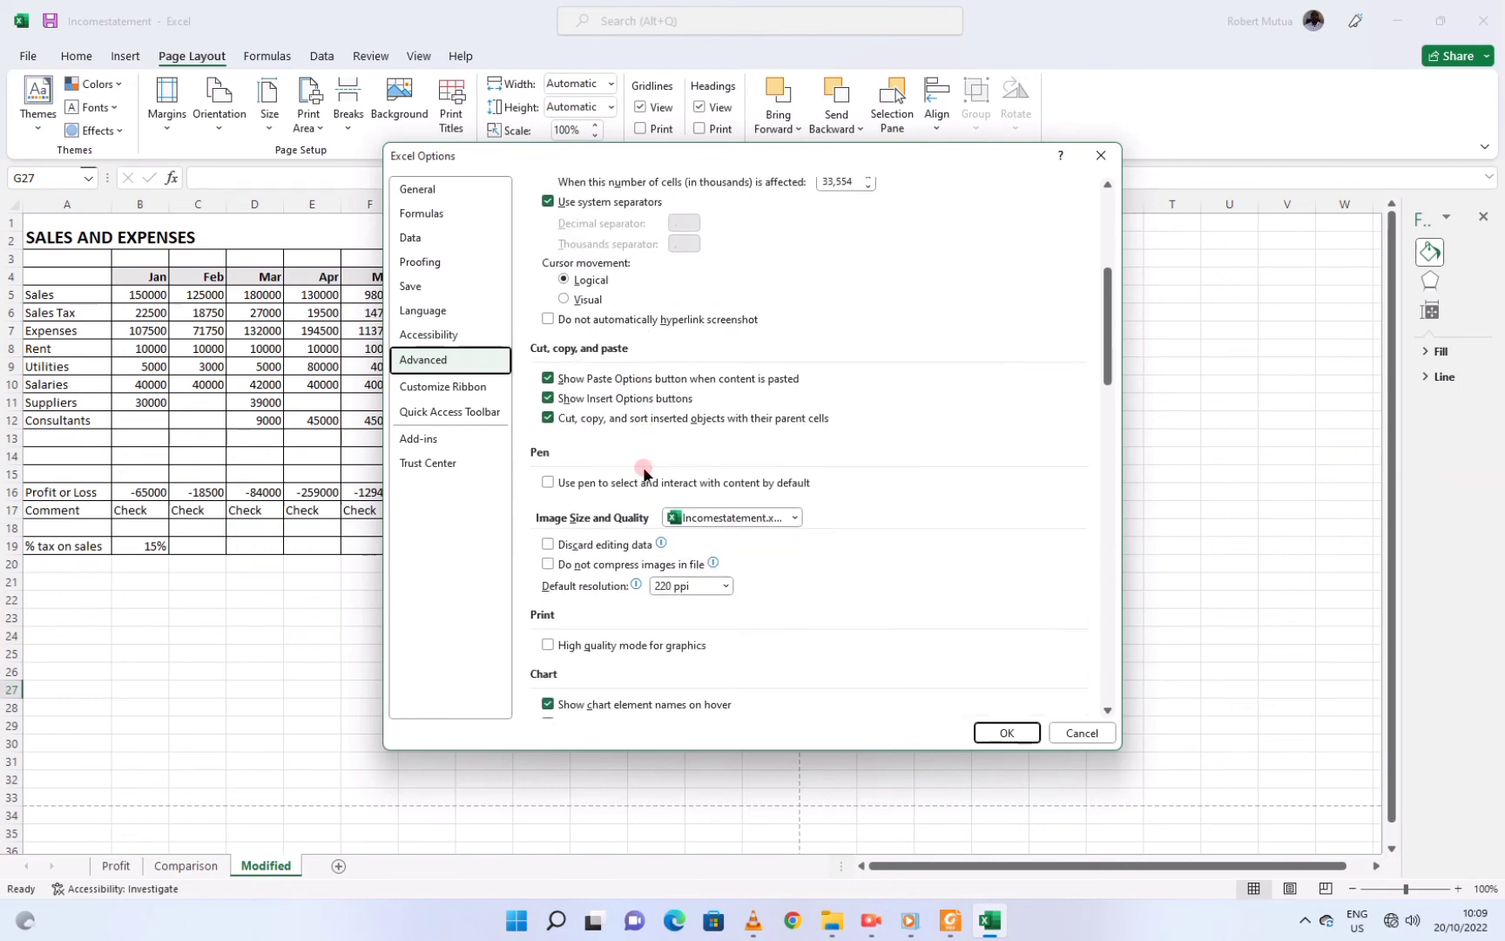
pyautogui.scroll(-4, 643, 466)
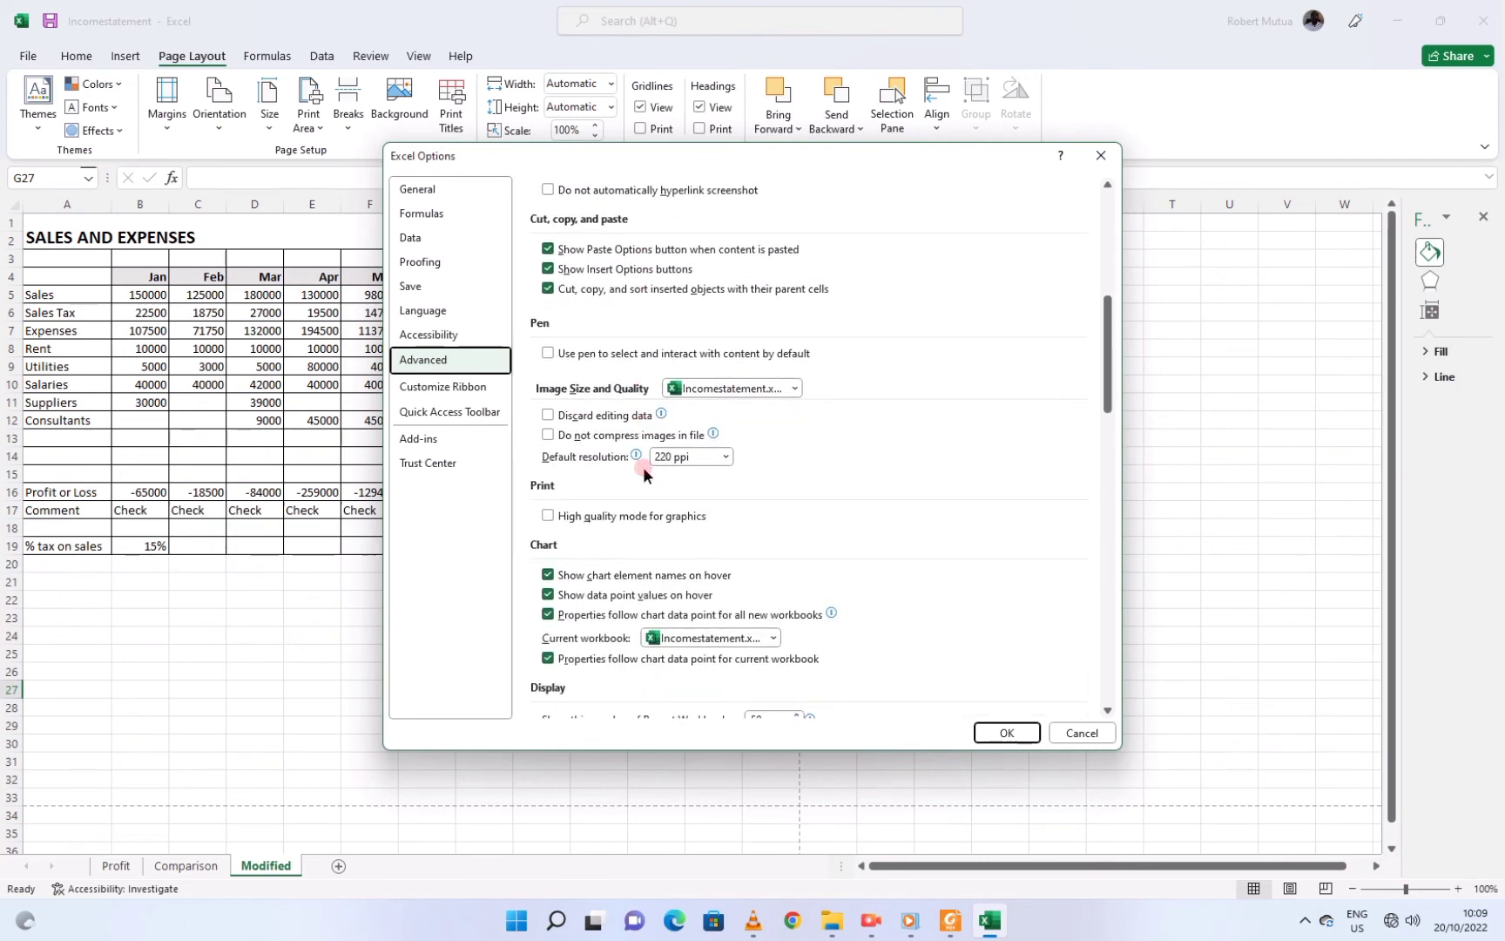
pyautogui.scroll(-7, 644, 471)
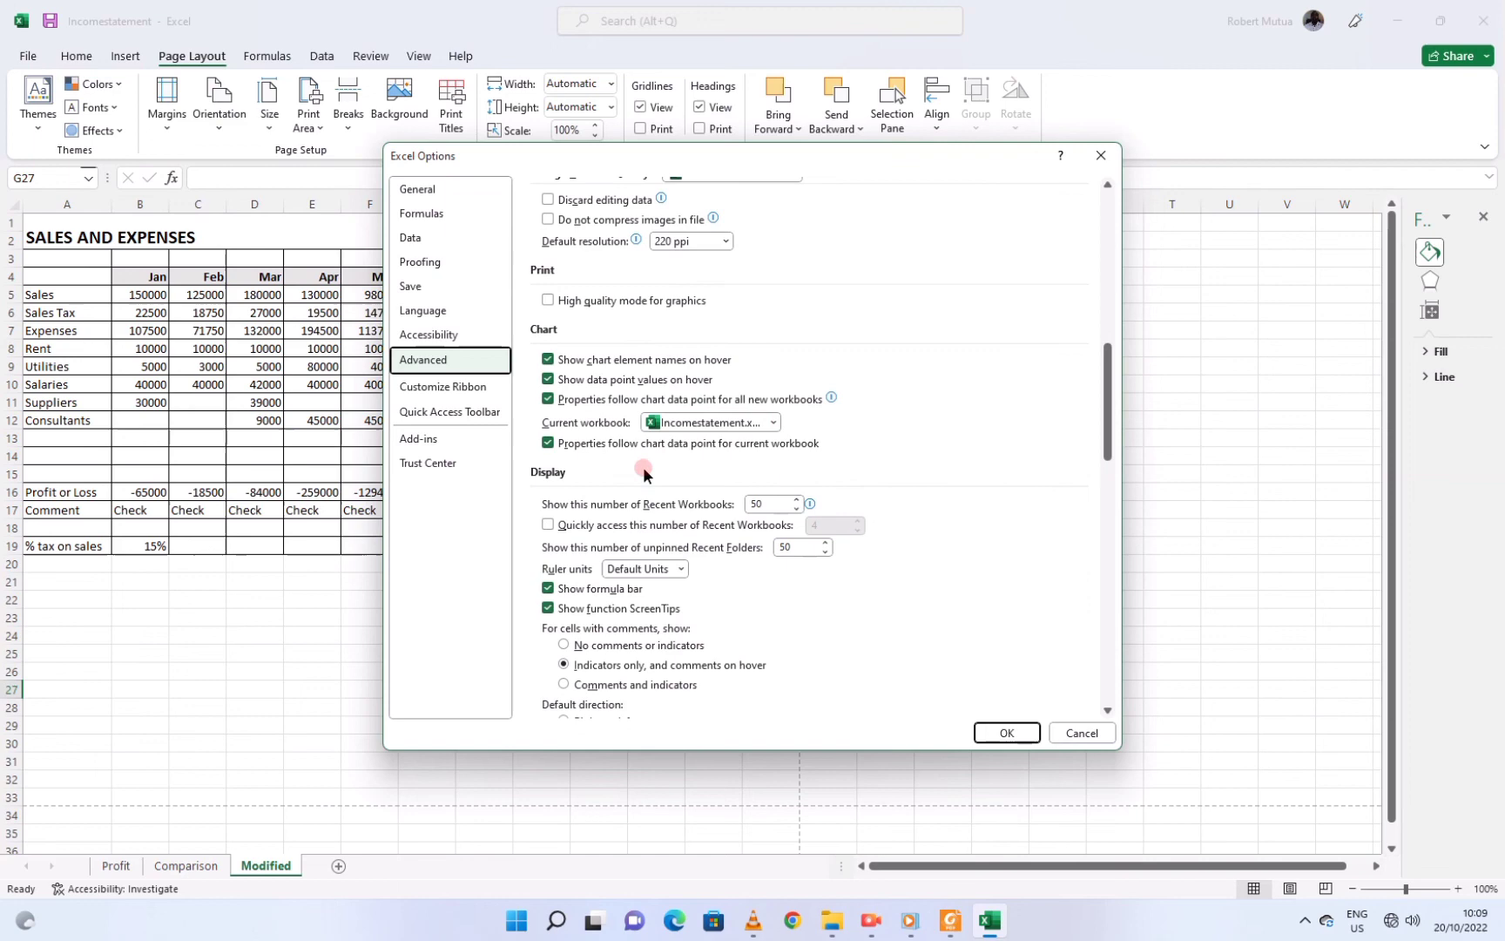
pyautogui.scroll(-2, 644, 474)
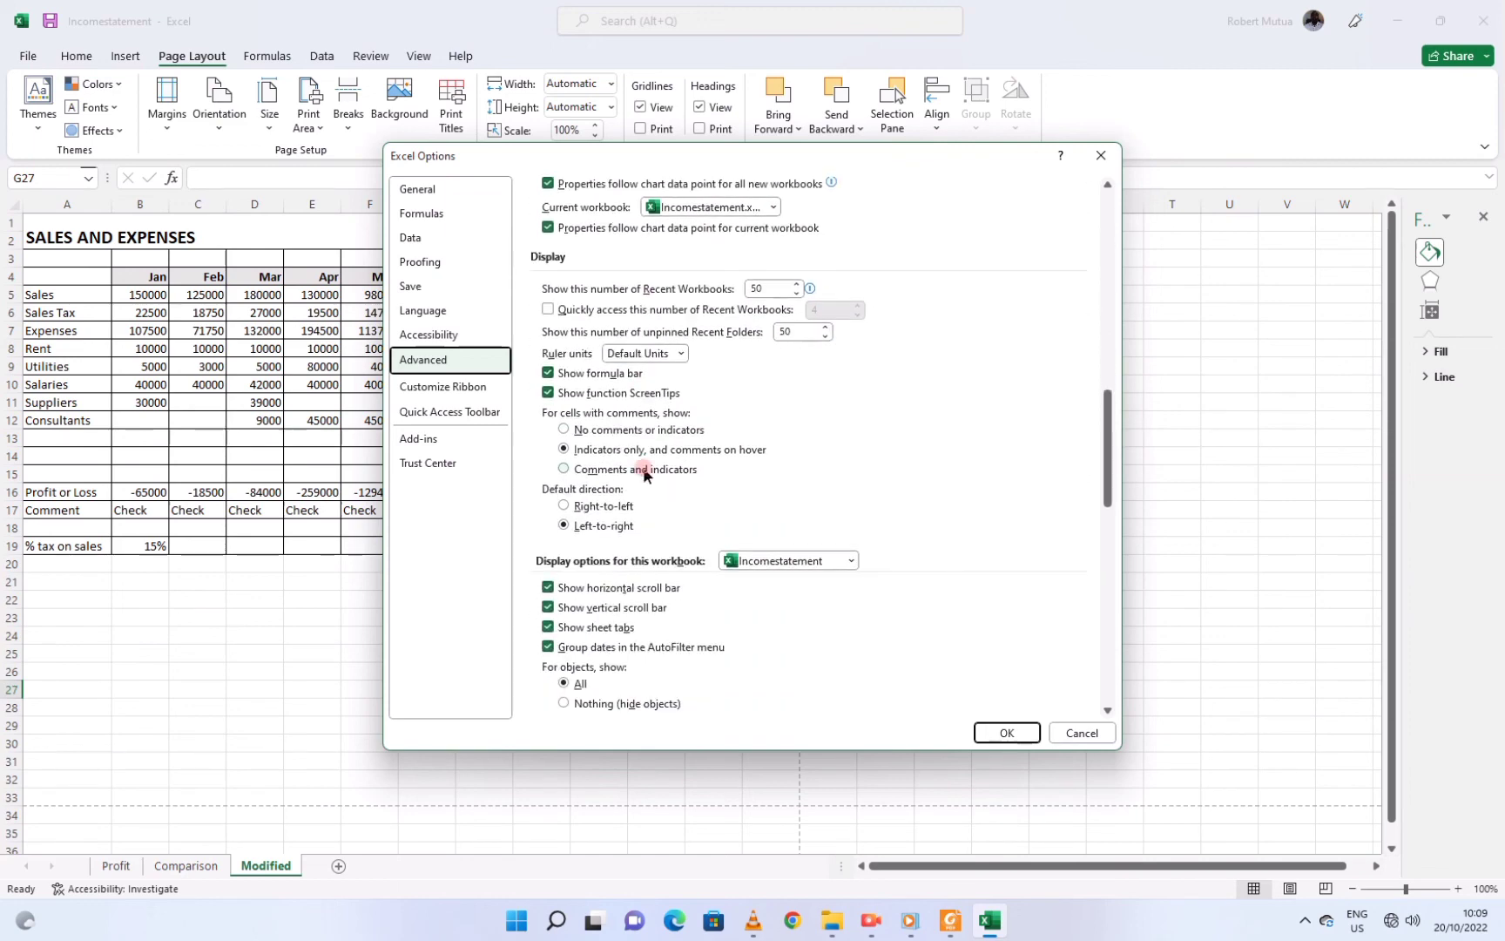
pyautogui.scroll(-4, 643, 473)
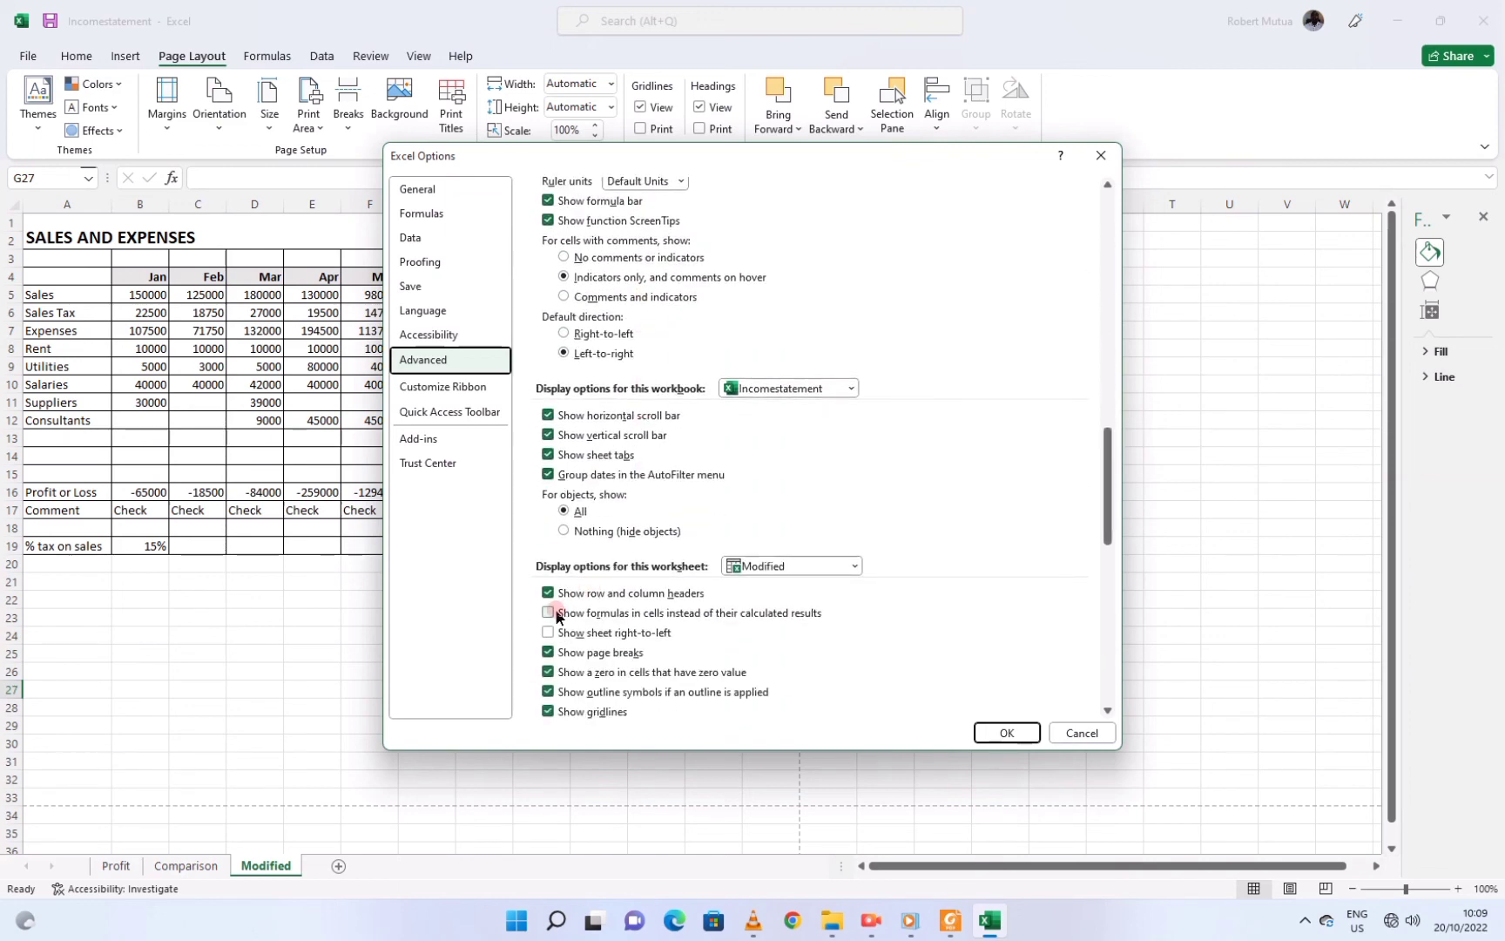
pyautogui.click(548, 614)
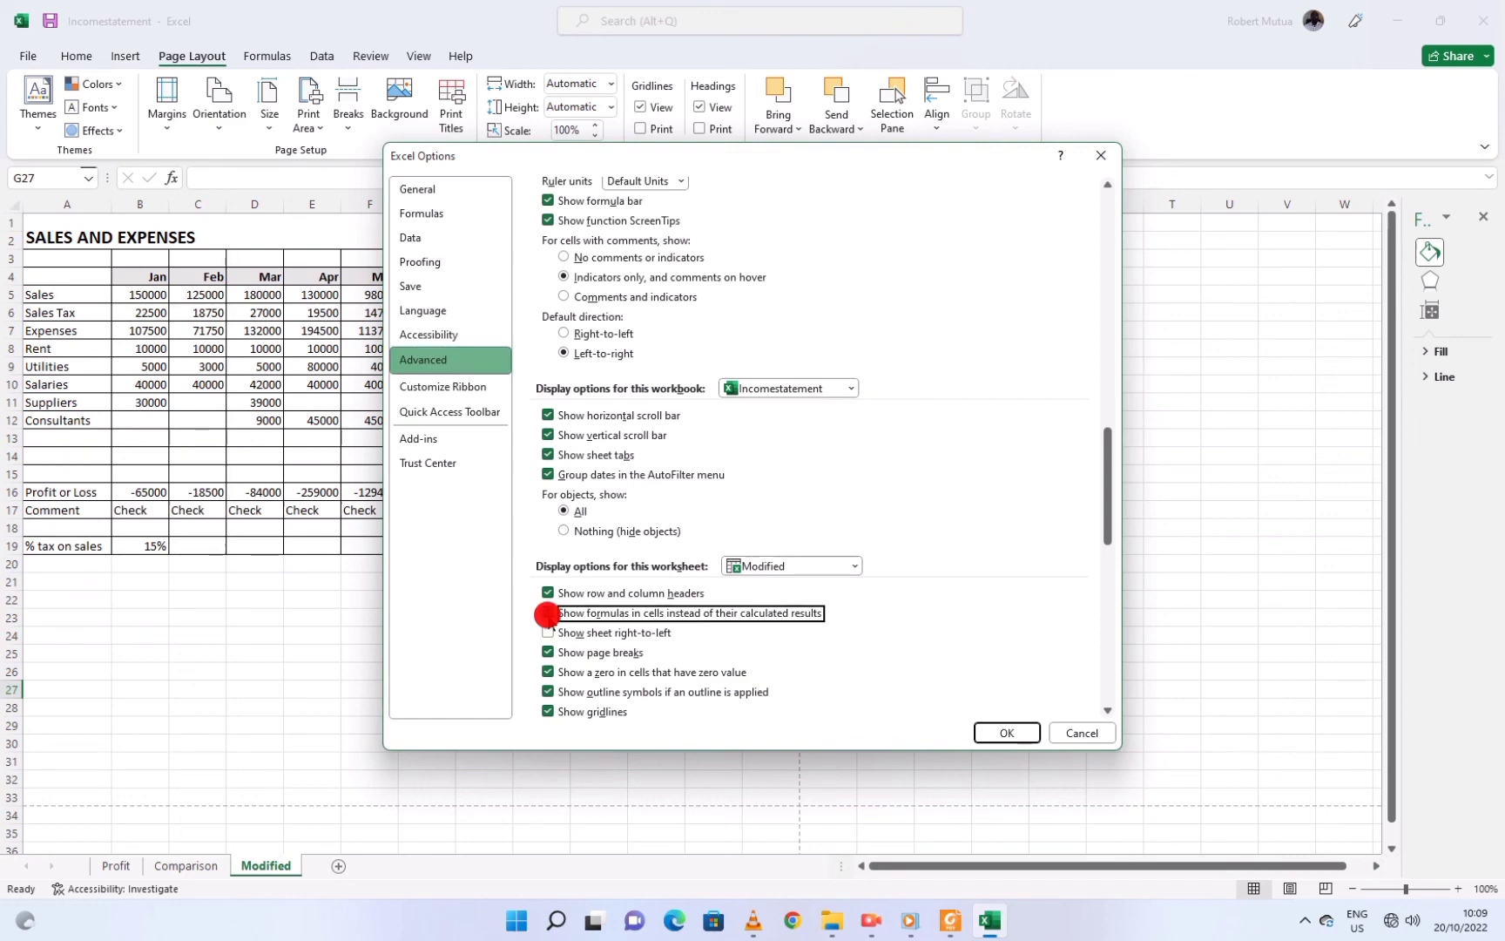
pyautogui.click(1010, 731)
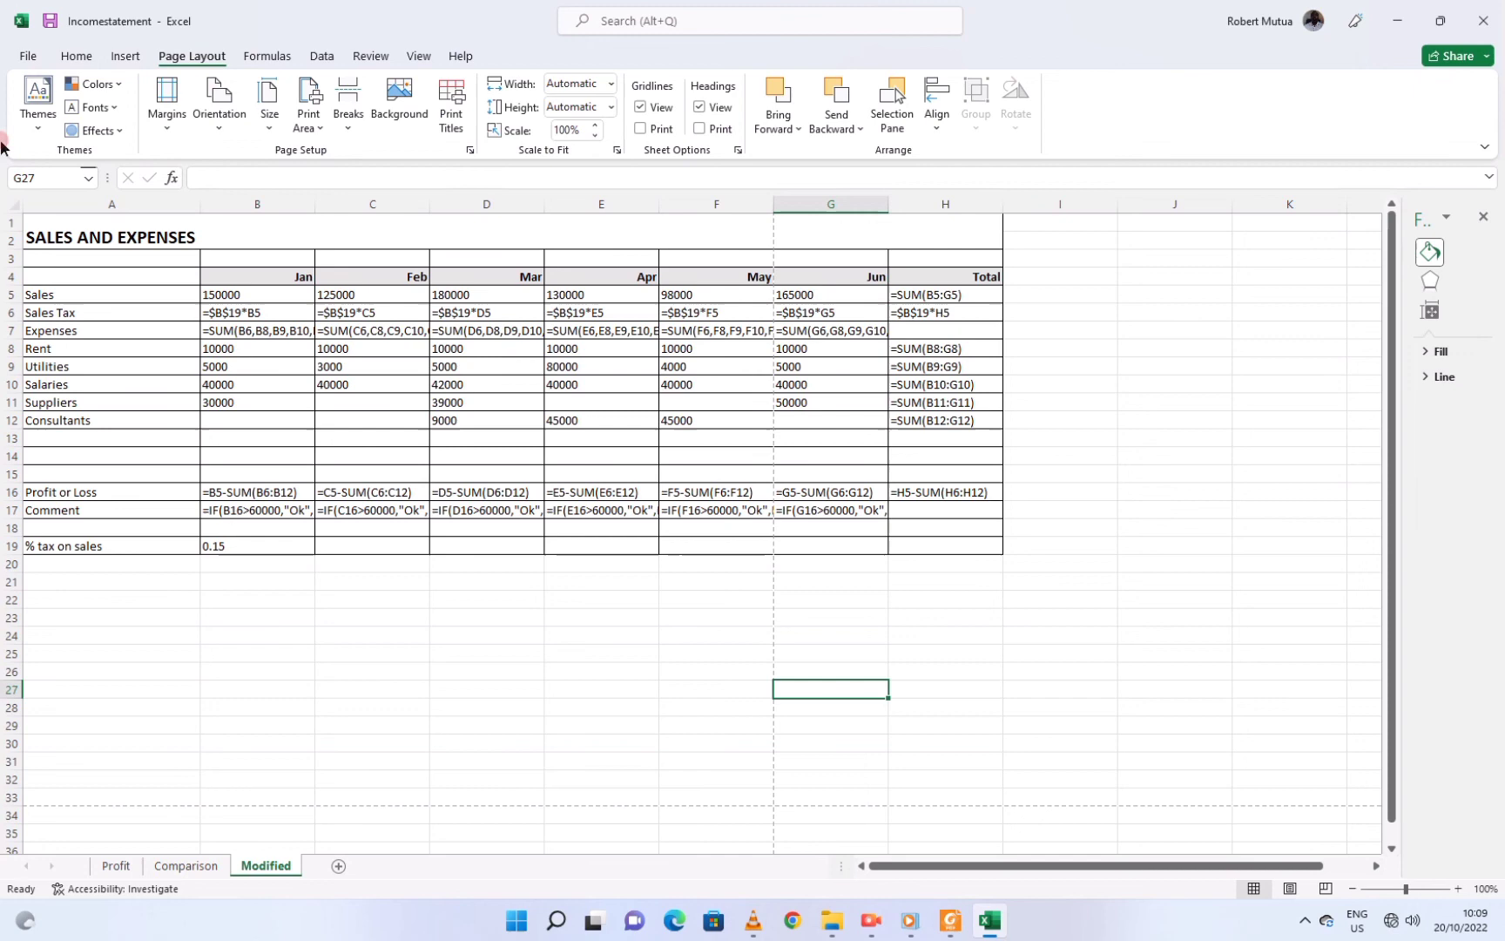
# Check the print preview of the Modified sheet's formula view, then bring KCSE 2014 P2.pdf forward
pyautogui.click(27, 56)
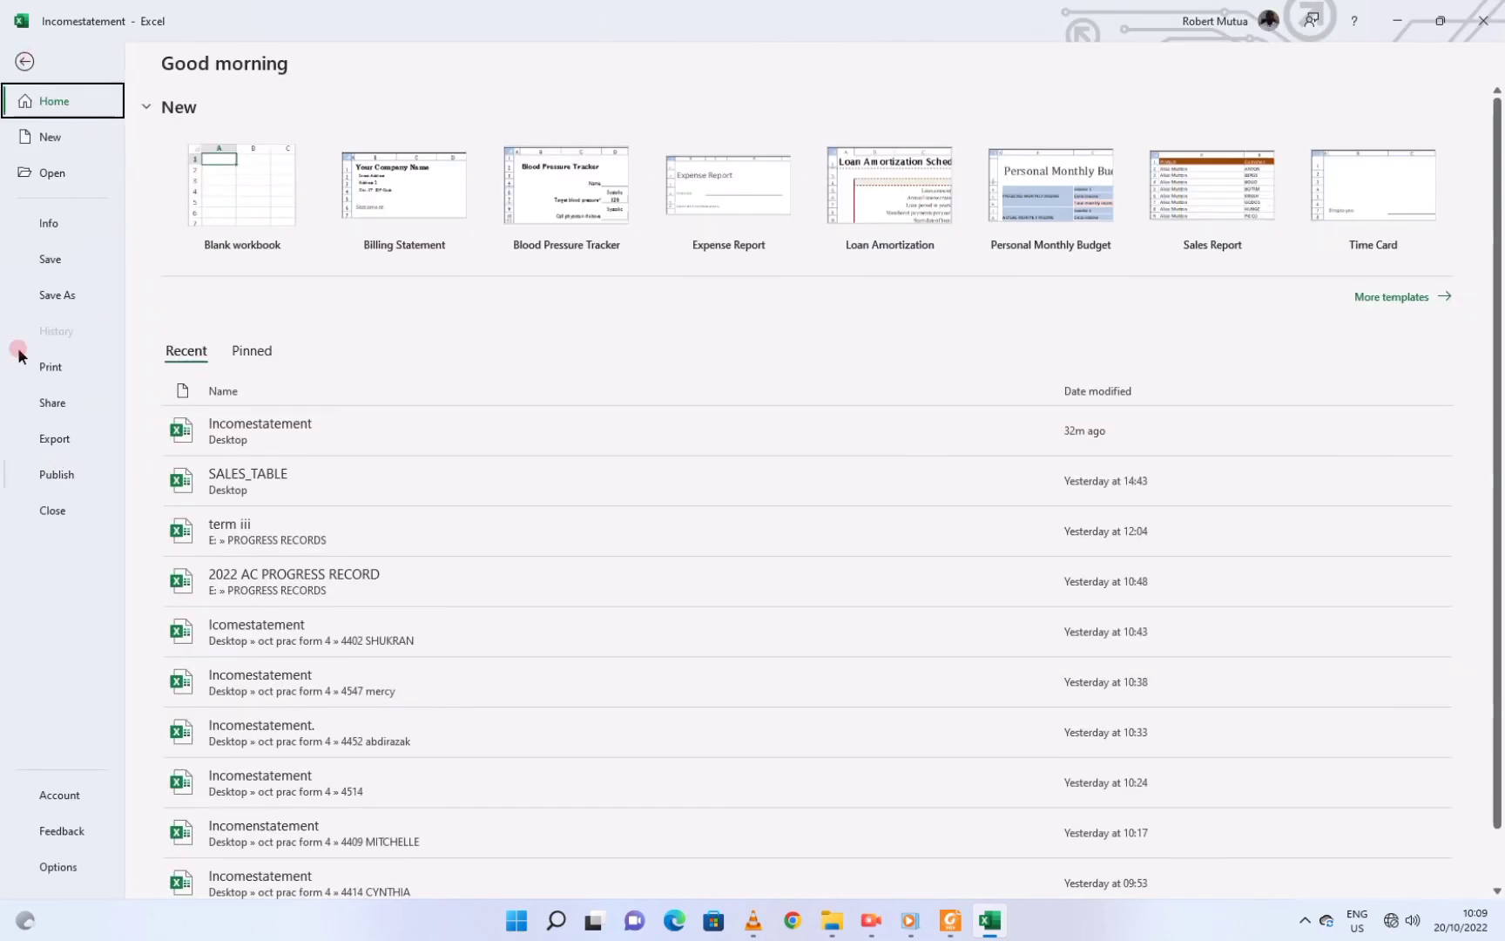
pyautogui.click(51, 367)
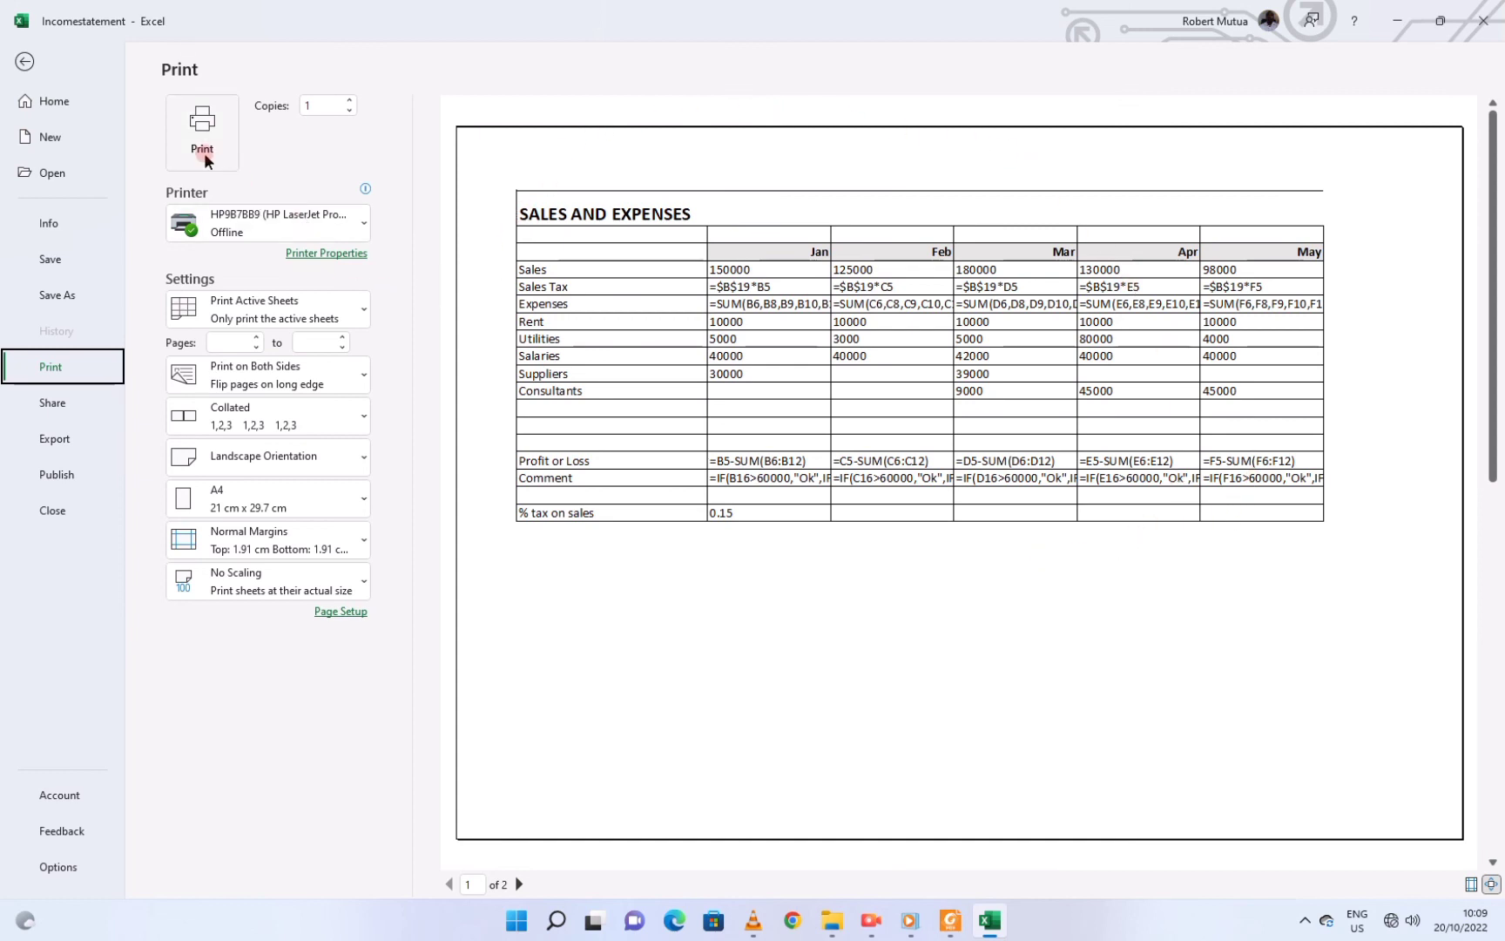
pyautogui.click(19, 64)
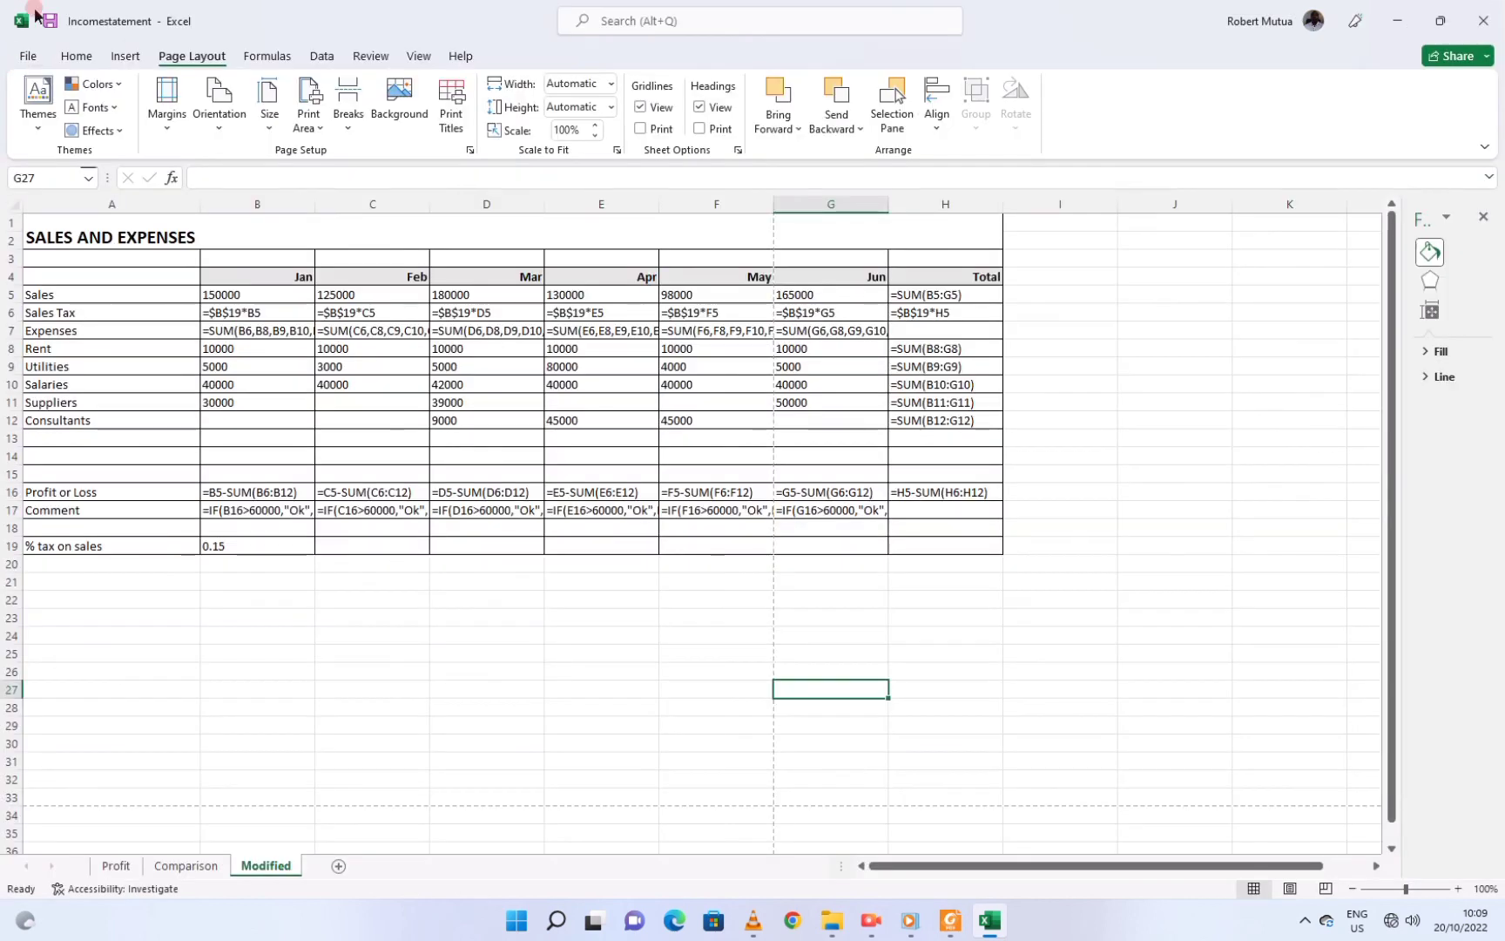
pyautogui.click(950, 921)
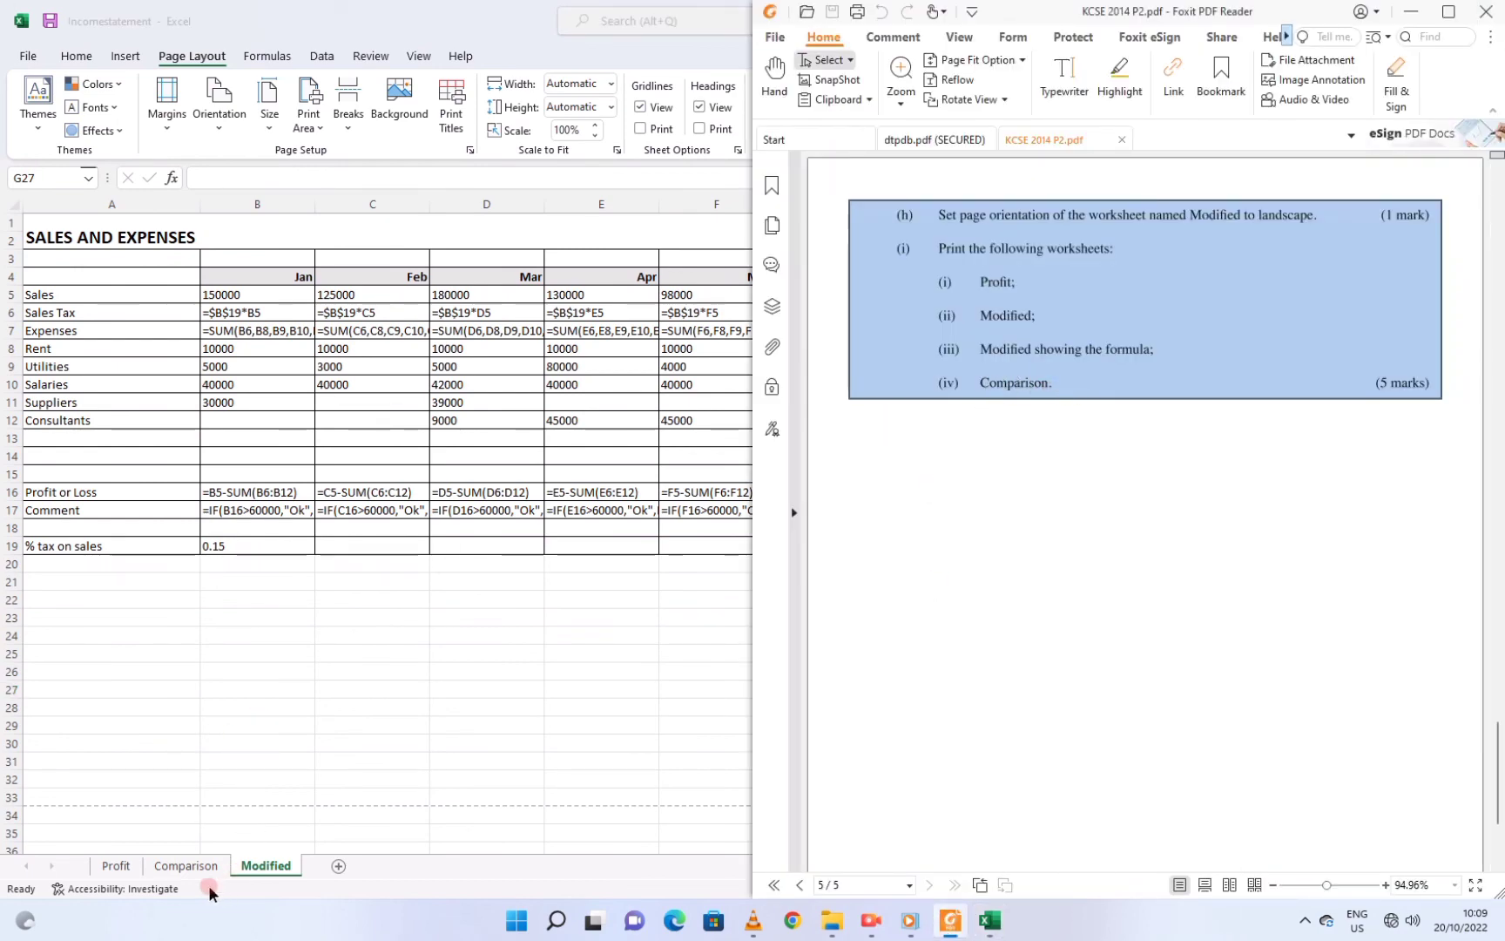
# Show the Comparison sheet's Sales Expenses Analysis chart in print preview on one landscape A4 page
pyautogui.click(195, 866)
pyautogui.click(389, 626)
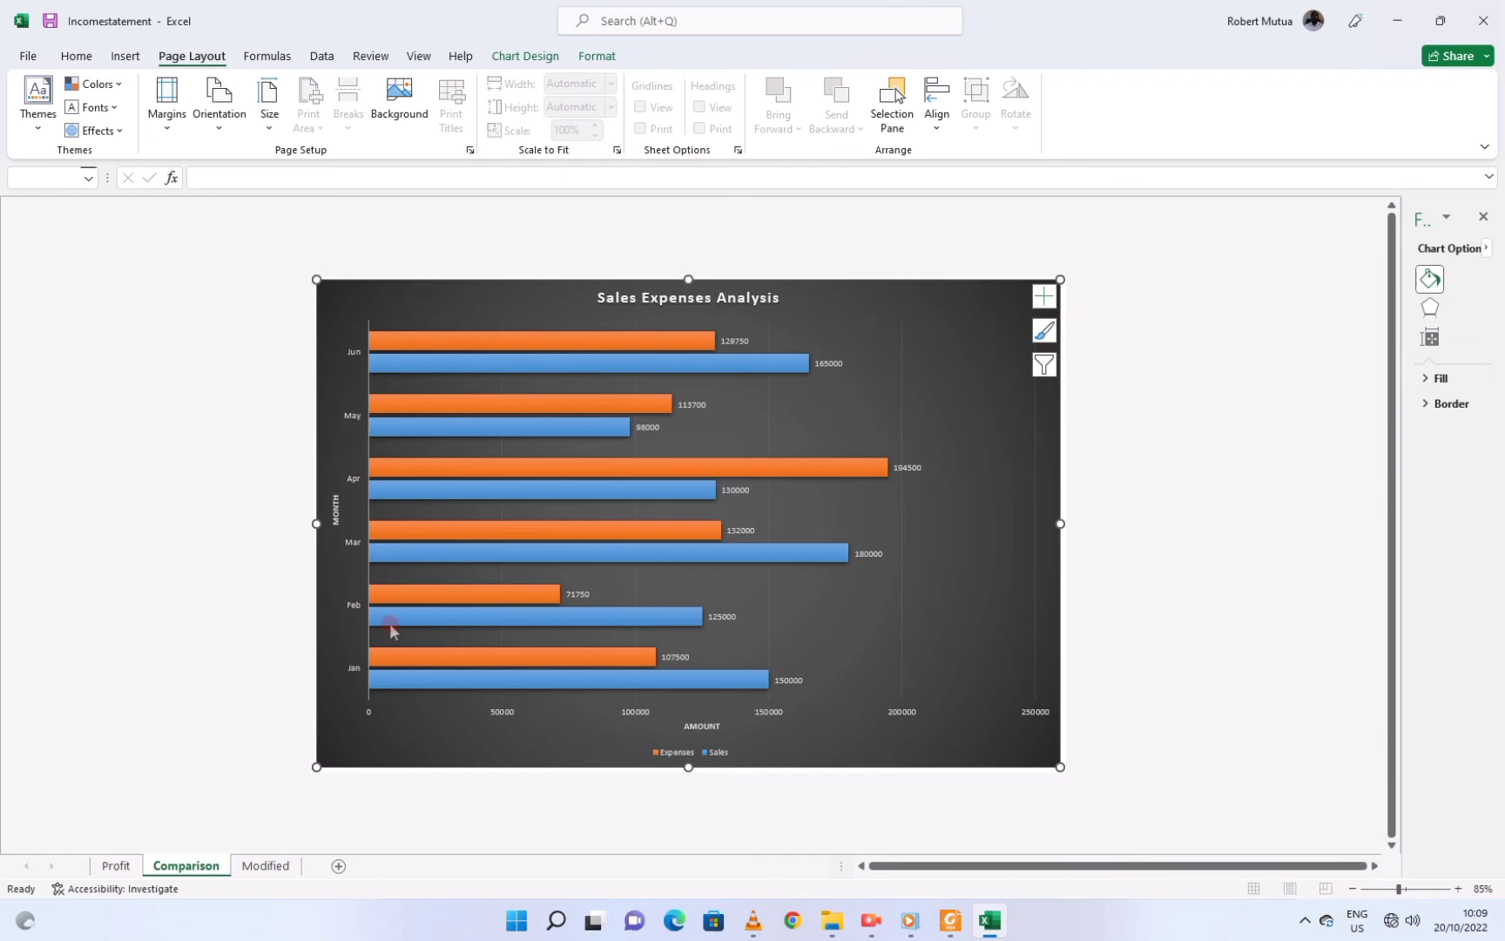
pyautogui.click(25, 55)
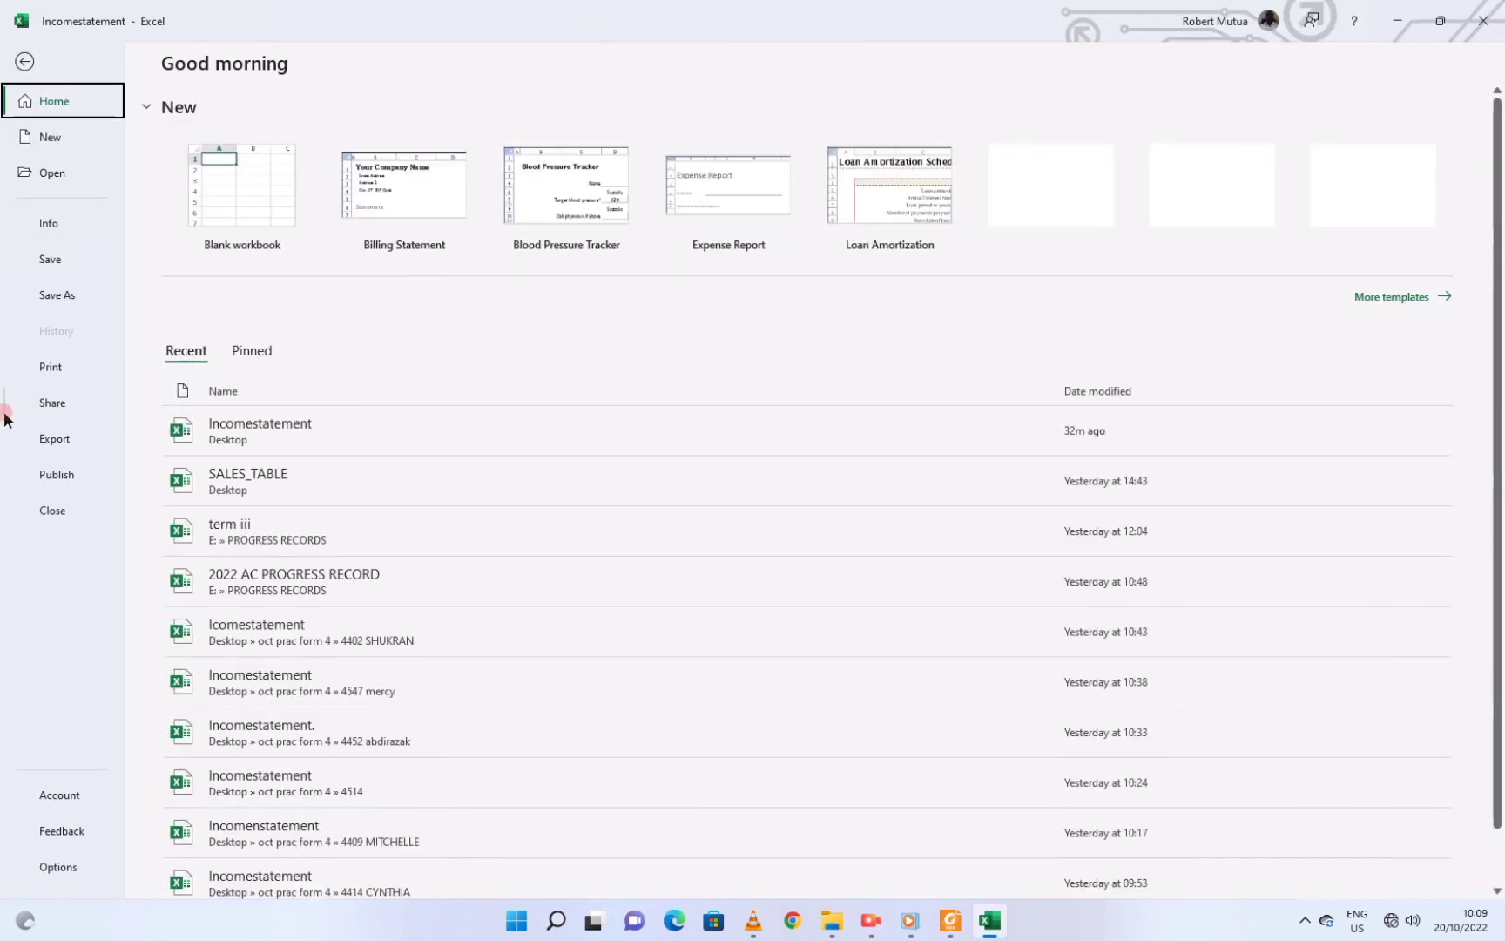
pyautogui.click(45, 367)
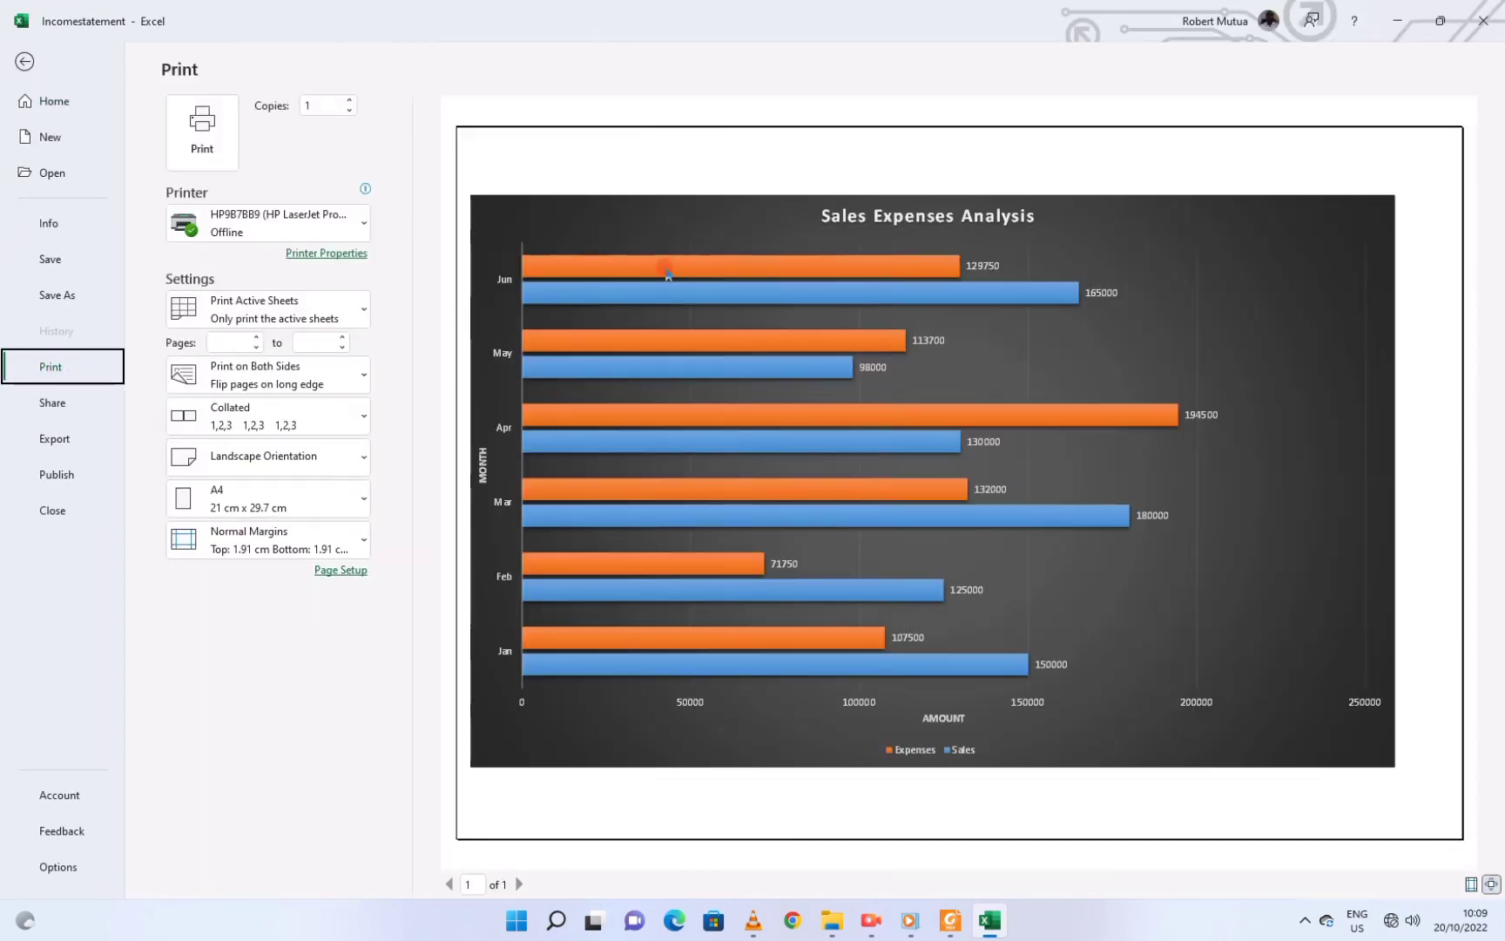